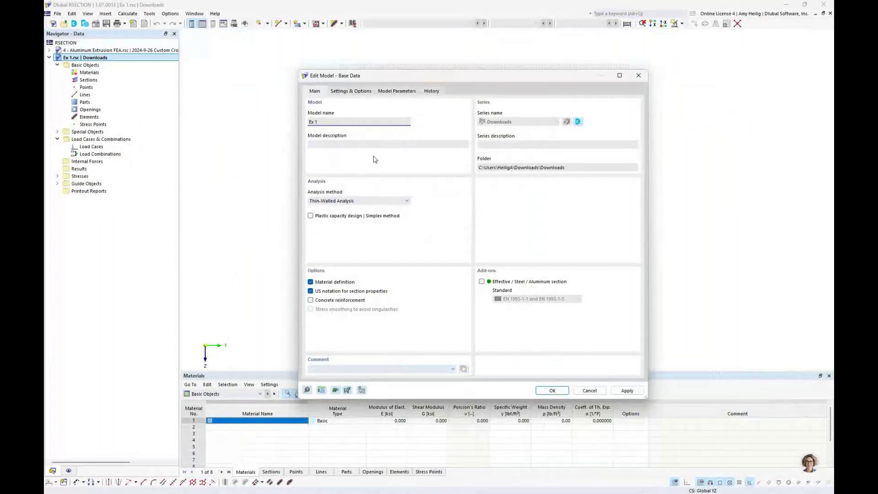
Step: Keep Thin-Walled Analysis as the analysis method and confirm the base data of model Ex 1
{"action": "left_click", "coordinate": [361, 200]}
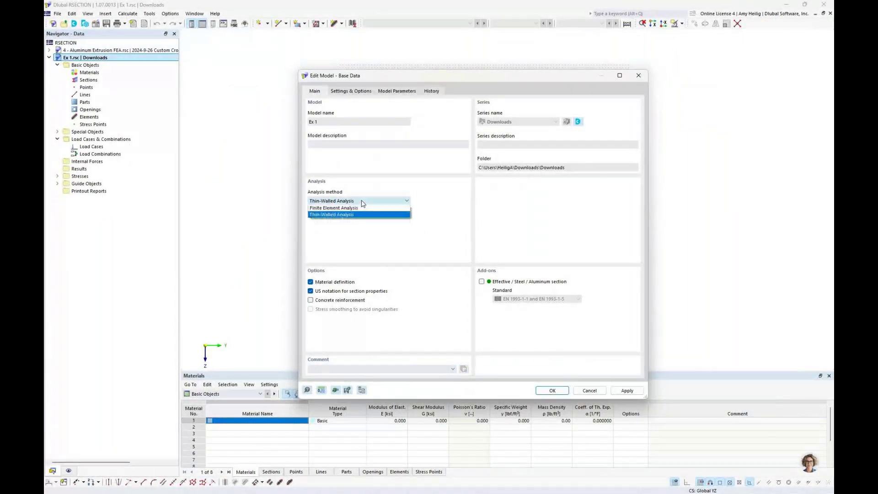
{"action": "left_click", "coordinate": [363, 229]}
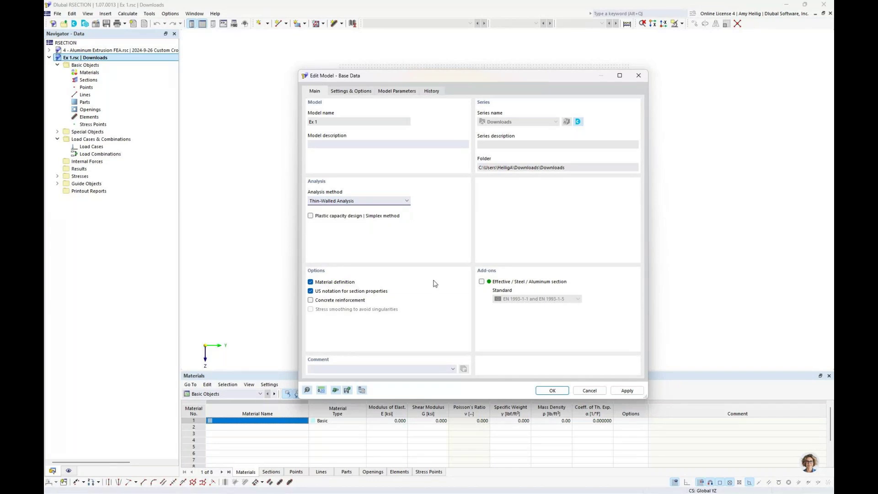
{"action": "left_click", "coordinate": [552, 390]}
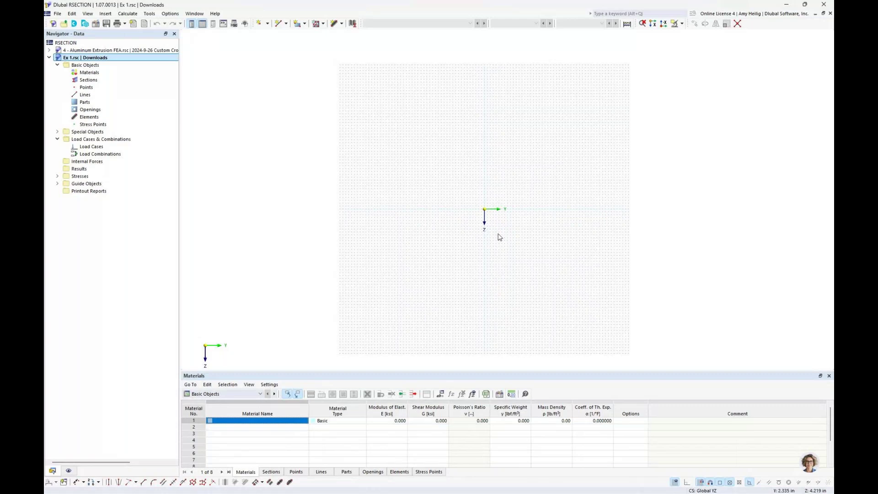
Step: Start a new section and choose the W 30x99 profile from the standardized I-sections of the AISC 16 standard
{"action": "scroll", "coordinate": [499, 230], "scroll_direction": "up", "scroll_amount": 2}
{"action": "right_click", "coordinate": [97, 81]}
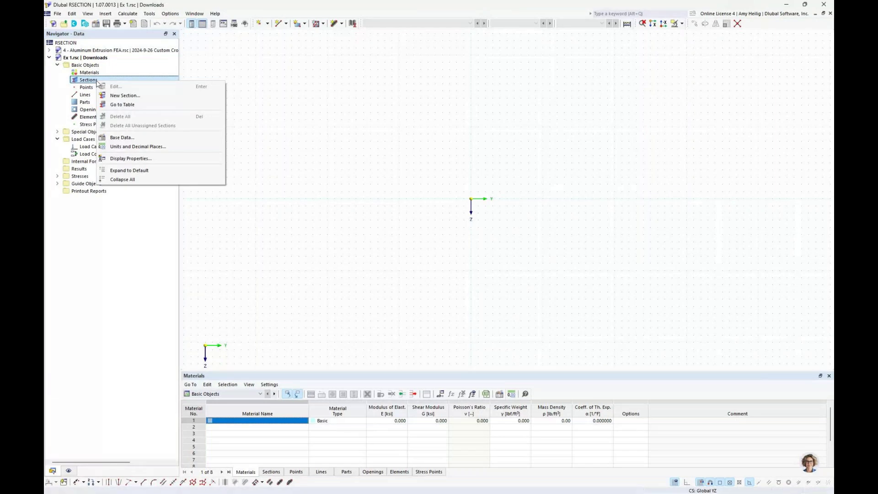
{"action": "left_click", "coordinate": [121, 96]}
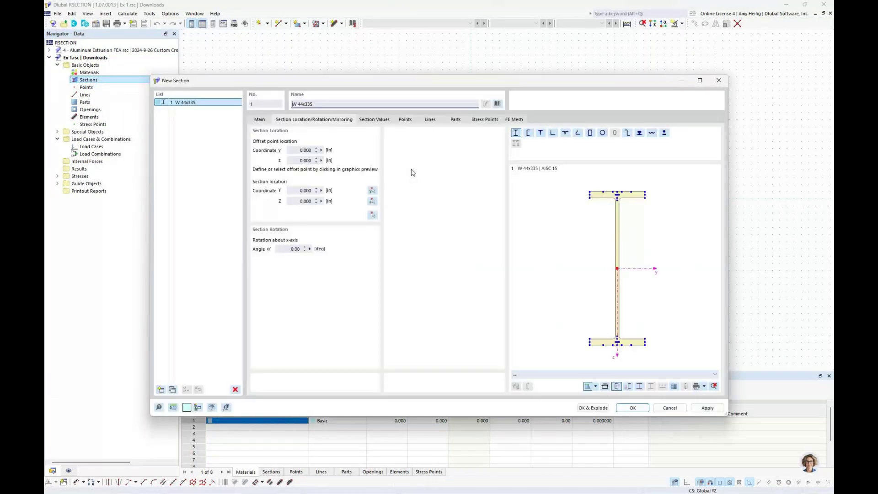
{"action": "left_click", "coordinate": [498, 104]}
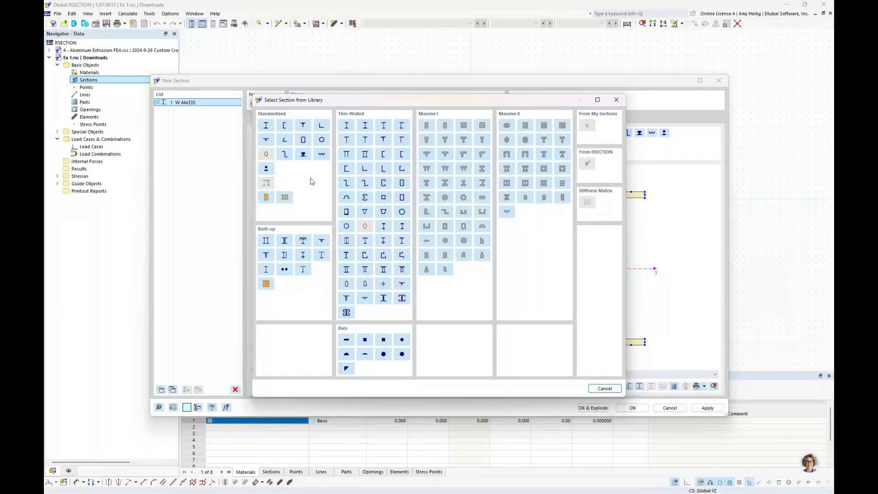
{"action": "left_click", "coordinate": [276, 130]}
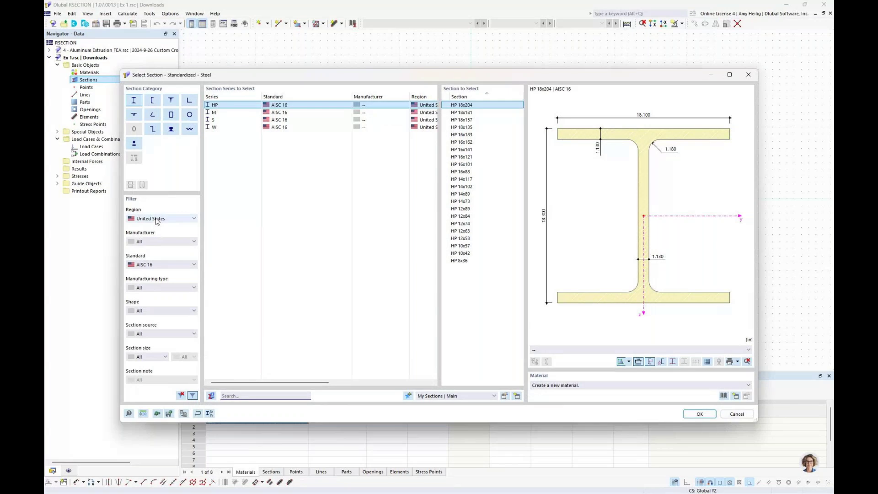
{"action": "left_click", "coordinate": [155, 265]}
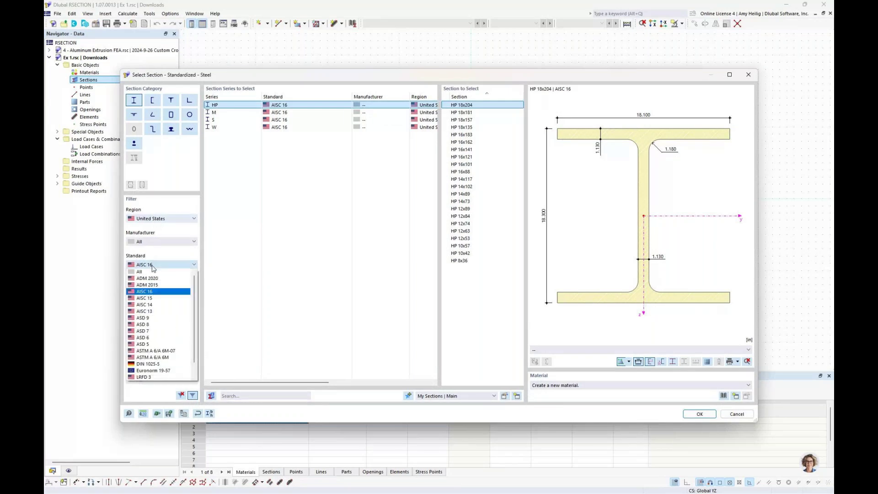
{"action": "left_click", "coordinate": [187, 291]}
{"action": "left_click", "coordinate": [239, 127]}
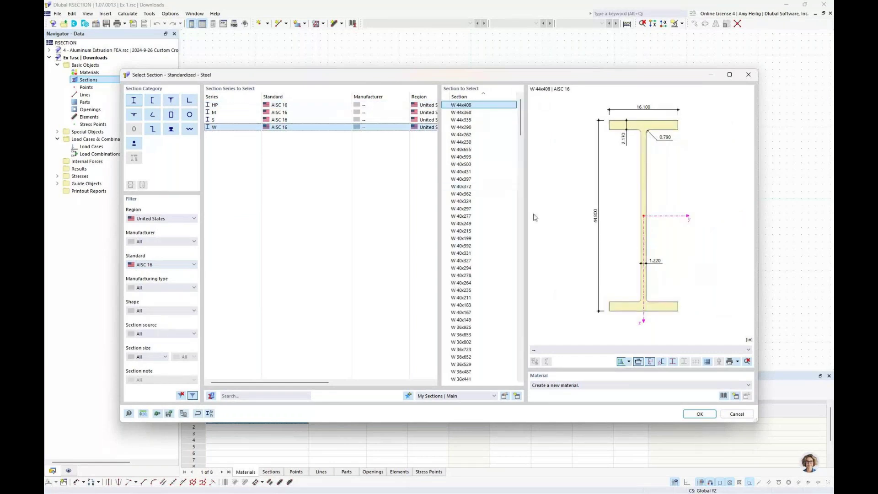
{"action": "scroll", "coordinate": [480, 209], "scroll_direction": "down", "scroll_amount": 8}
{"action": "scroll", "coordinate": [480, 209], "scroll_direction": "down", "scroll_amount": 13}
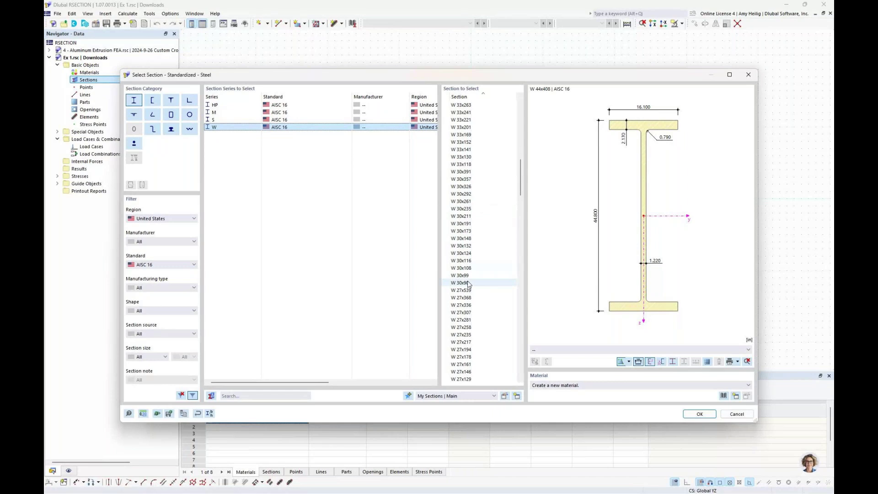
{"action": "left_click", "coordinate": [469, 283]}
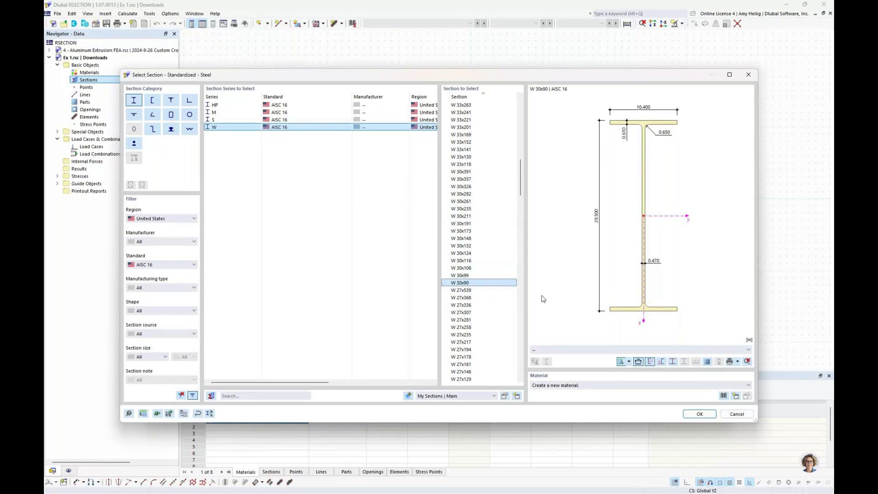
{"action": "left_click", "coordinate": [485, 275]}
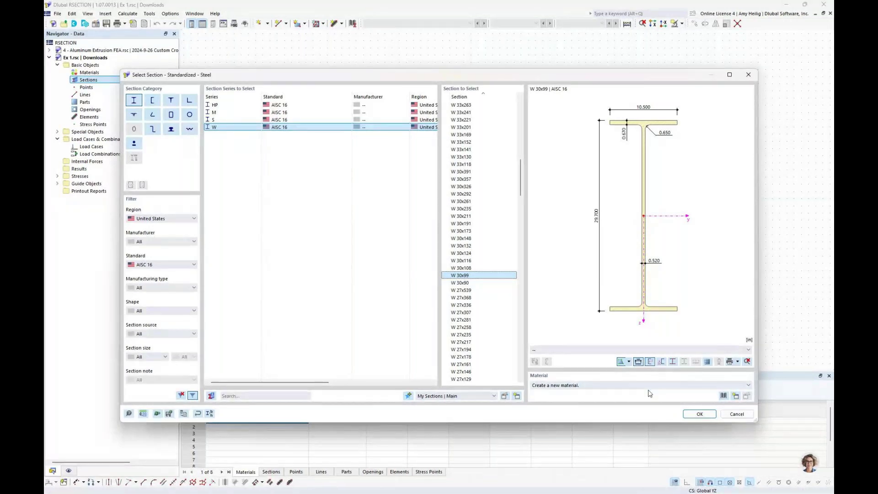
Step: Assign A992 steel from the United States AISC 360-22 material library to the W 30x99 section and accept the profile
{"action": "left_click", "coordinate": [722, 395]}
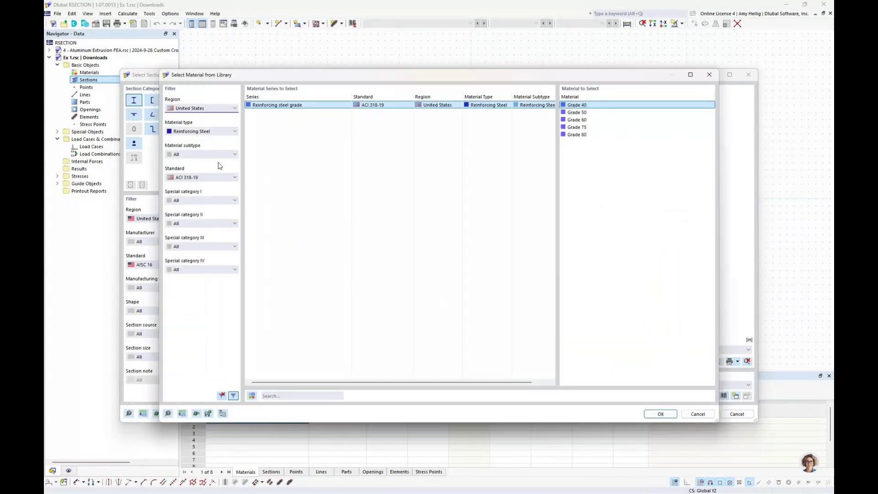
{"action": "left_click", "coordinate": [197, 133]}
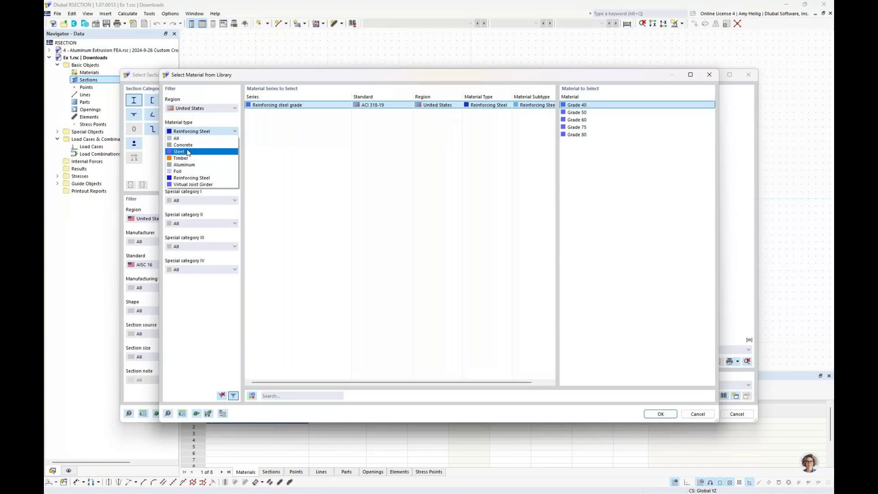
{"action": "left_click", "coordinate": [188, 152]}
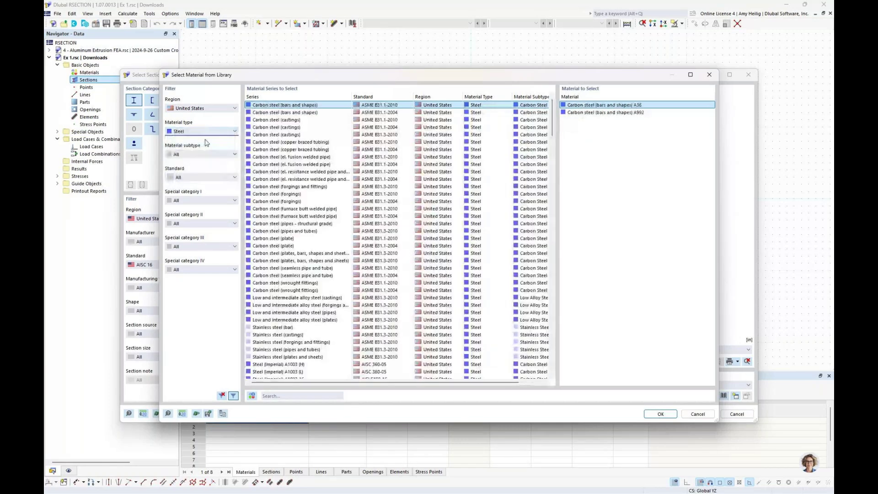
{"action": "left_click", "coordinate": [196, 178]}
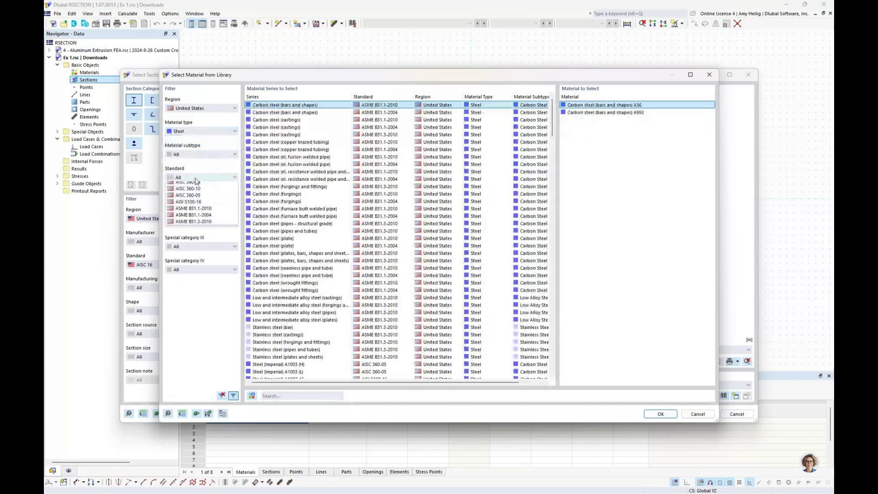
{"action": "left_click", "coordinate": [196, 182]}
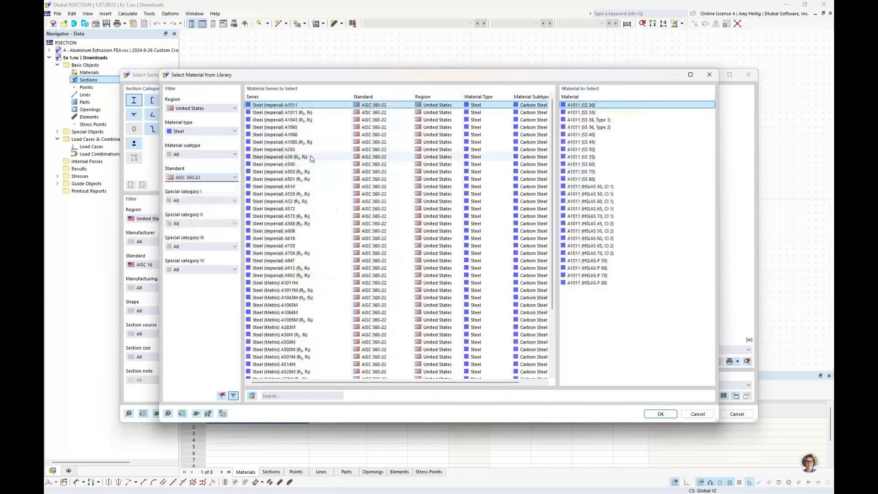
{"action": "left_click", "coordinate": [304, 276]}
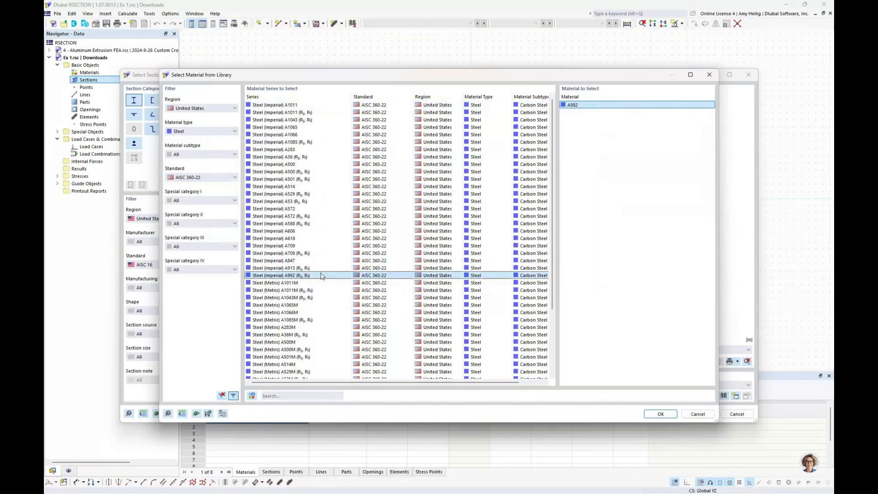
{"action": "left_click", "coordinate": [662, 414]}
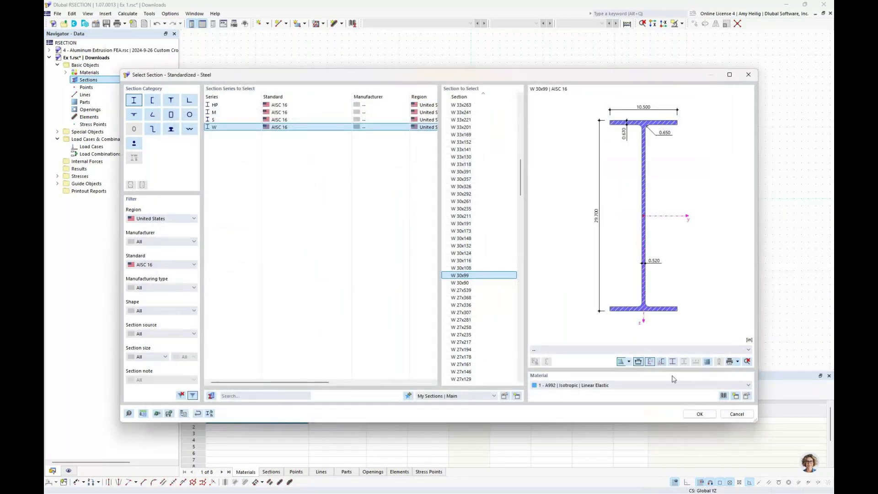
{"action": "left_click", "coordinate": [701, 416]}
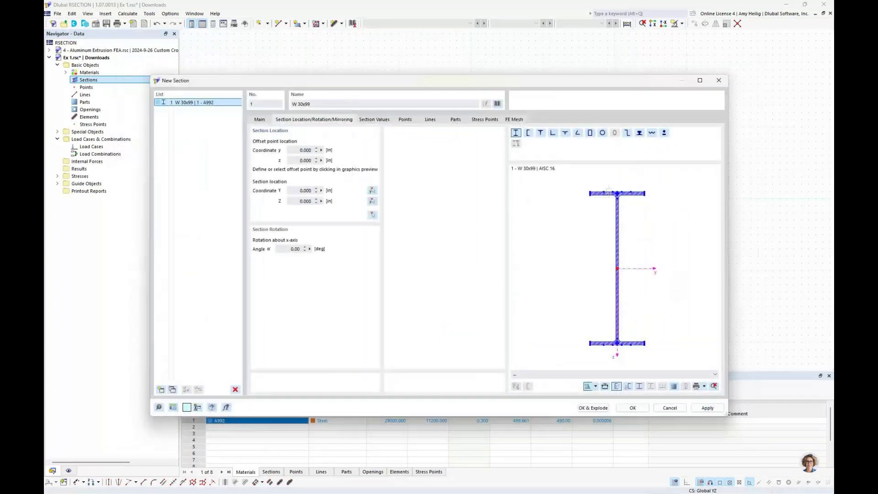
Step: Set the W 30x99 offset point at the middle of the top flange's upper edge and create the section
{"action": "scroll", "coordinate": [608, 191], "scroll_direction": "up", "scroll_amount": 4}
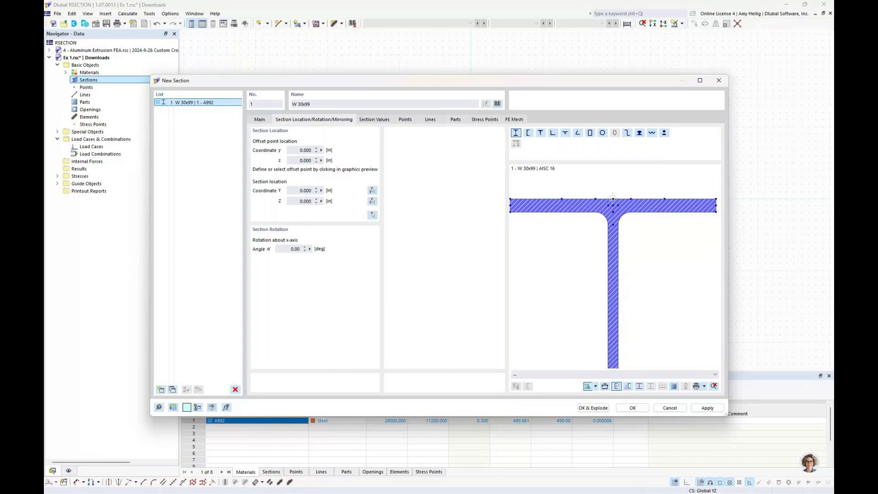
{"action": "left_click", "coordinate": [613, 199]}
{"action": "left_click", "coordinate": [631, 408]}
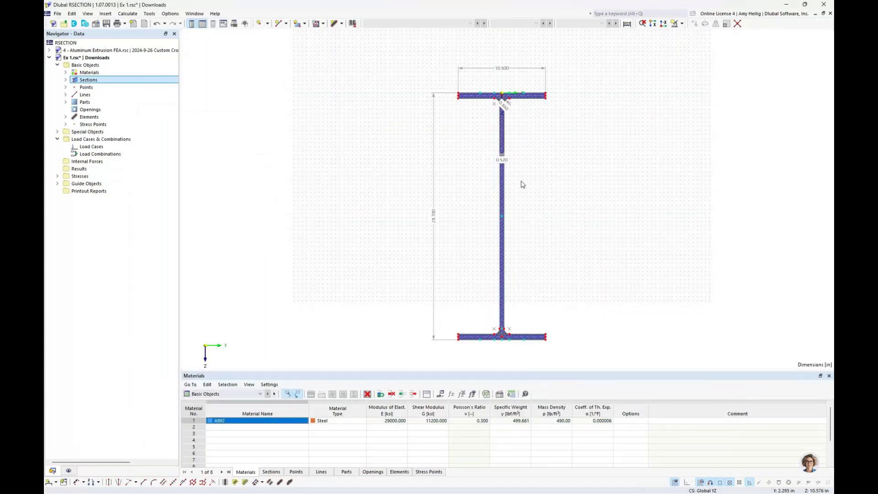
Step: Start a second section and choose the C 15x33.9 channel, filtered by region United States and standard AISC 16
{"action": "left_click", "coordinate": [66, 80]}
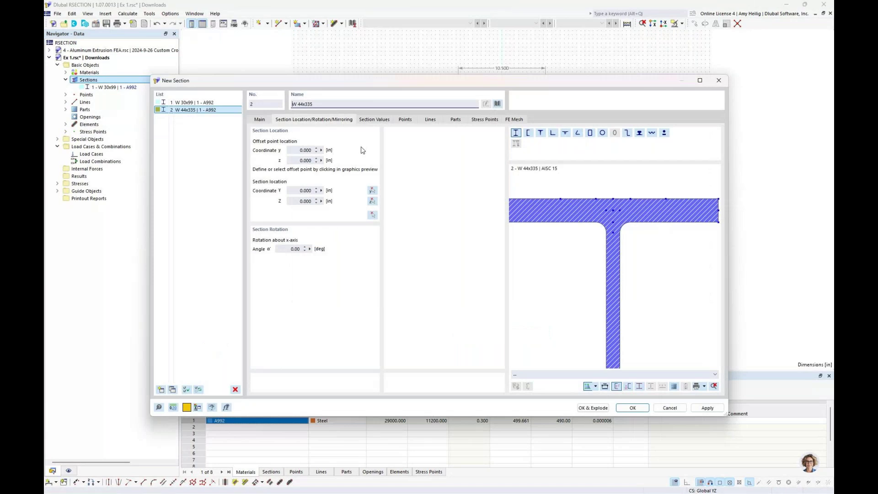
{"action": "left_click", "coordinate": [529, 134]}
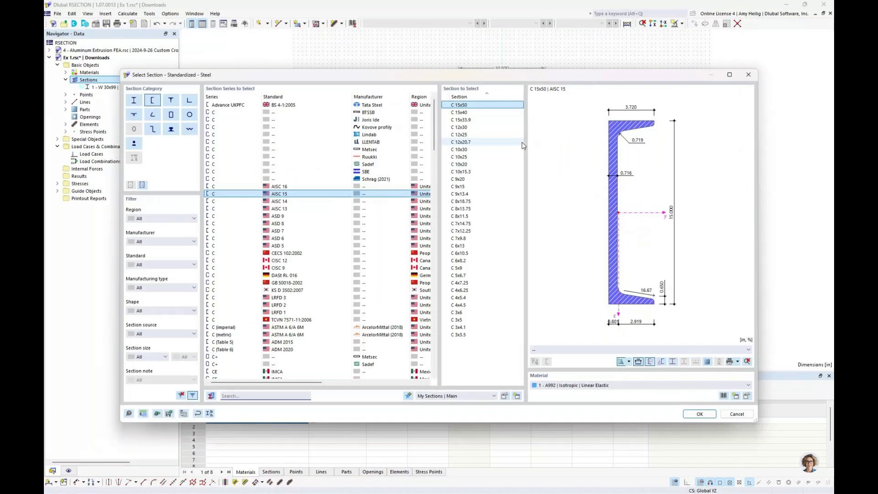
{"action": "left_click", "coordinate": [163, 218]}
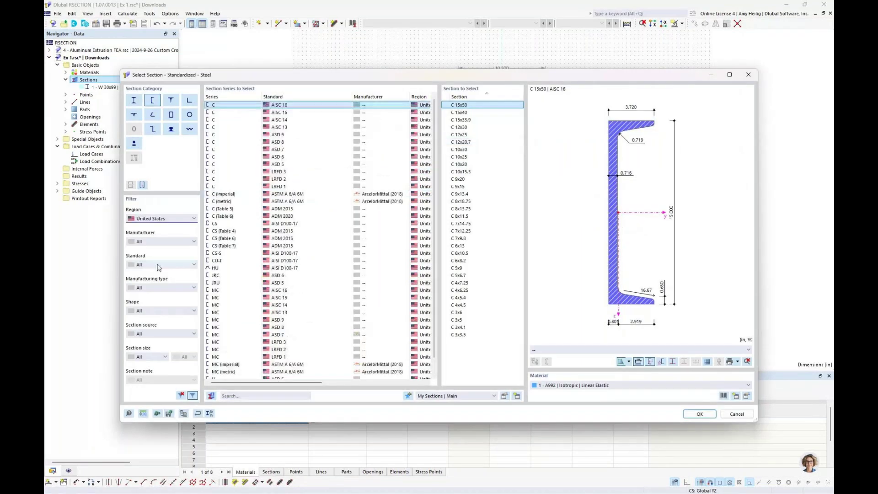
{"action": "left_click", "coordinate": [159, 265]}
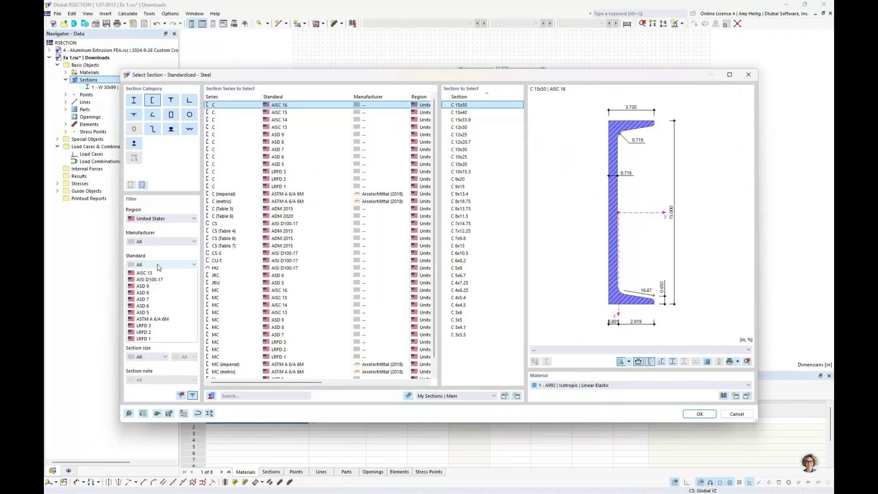
{"action": "left_click", "coordinate": [155, 279]}
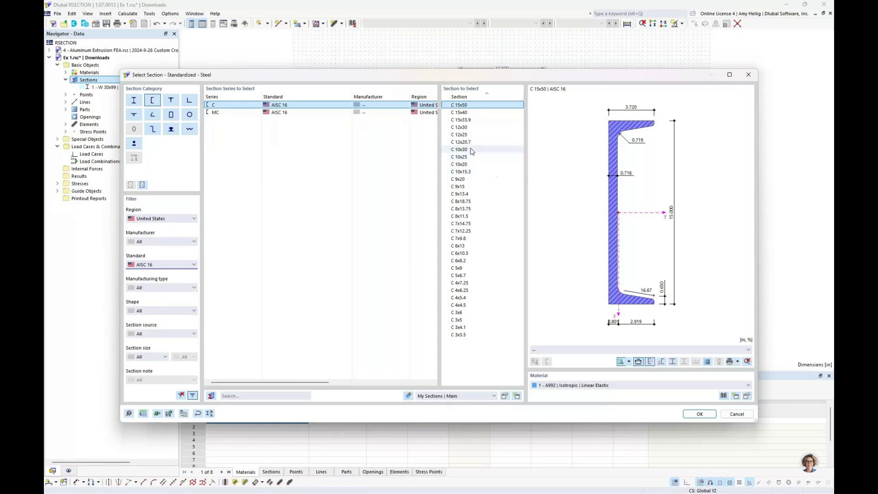
{"action": "left_click", "coordinate": [468, 121]}
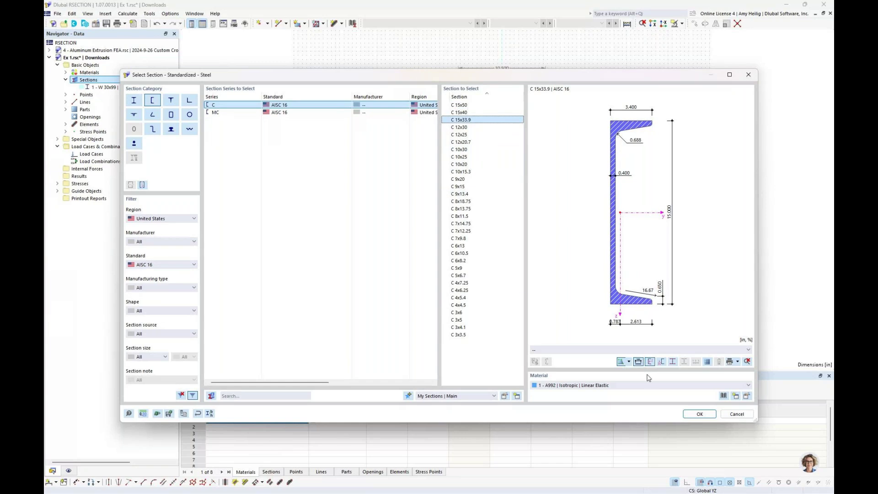
Step: Assign A36 (HR Structural Shapes and Bars) steel from the material library to the C 15x33.9 channel and accept the profile
{"action": "left_click", "coordinate": [724, 396]}
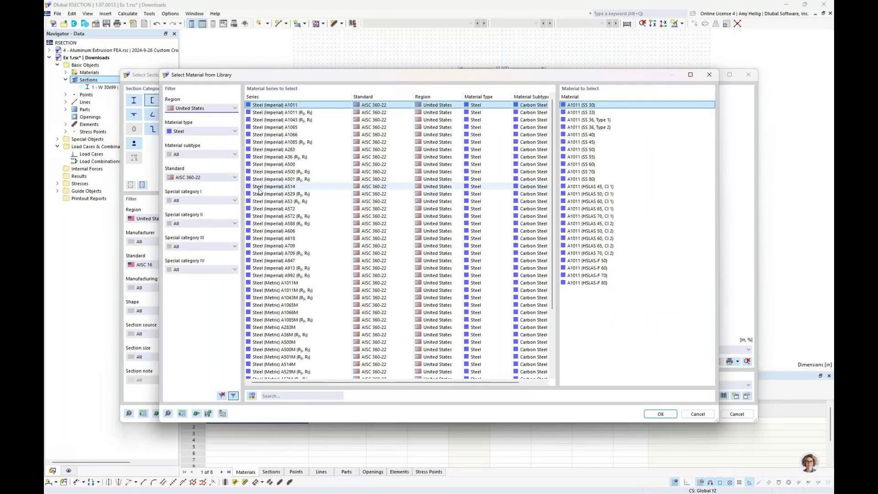
{"action": "left_click", "coordinate": [281, 158]}
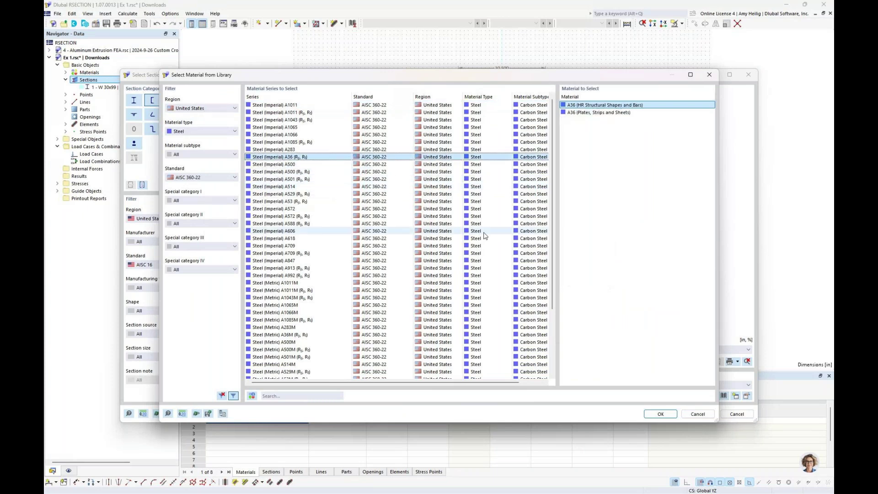
{"action": "left_click", "coordinate": [657, 413]}
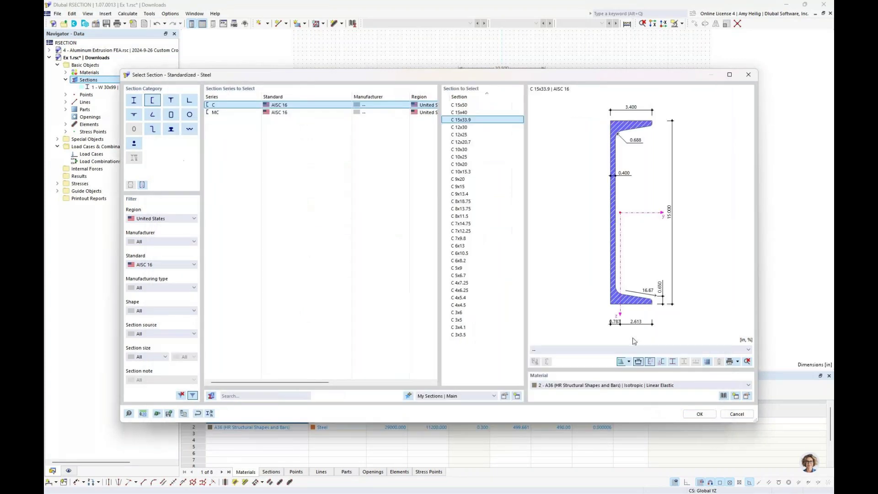
{"action": "left_click", "coordinate": [699, 414]}
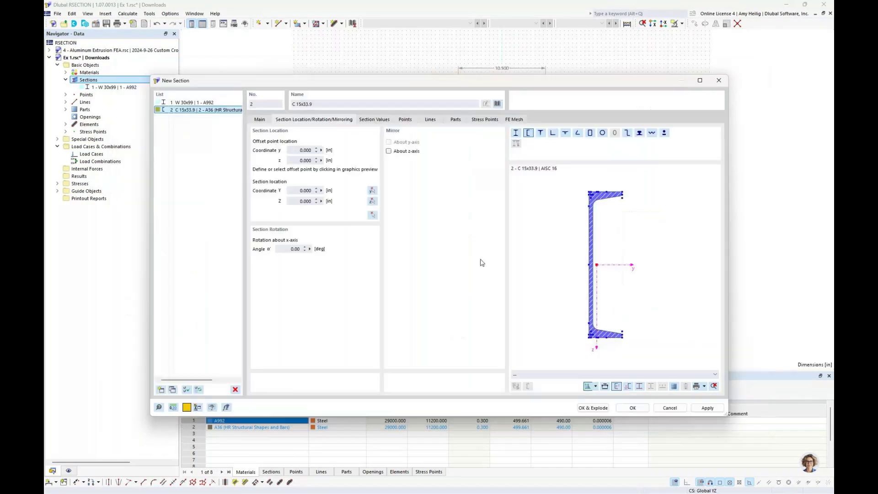
Step: Rotate the channel 90° about the x-axis and set its offset point at the middle of the web's outer face
{"action": "double_click", "coordinate": [295, 249]}
{"action": "type", "text": "90"}
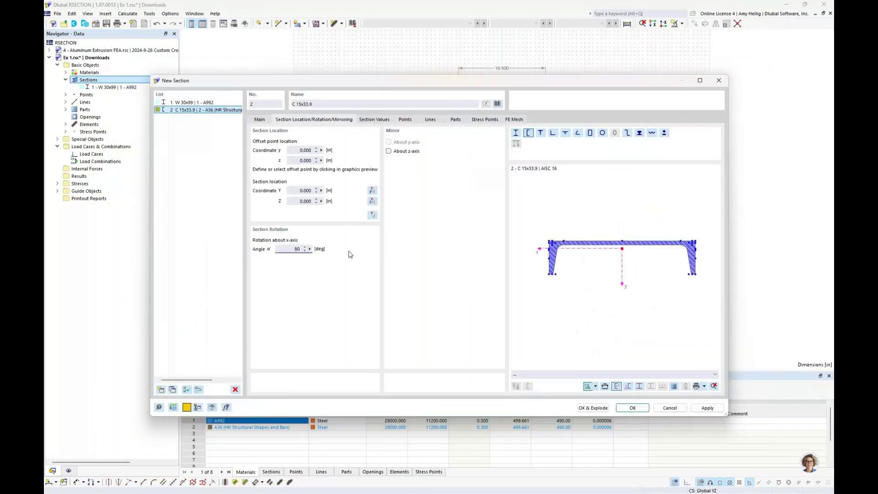
{"action": "scroll", "coordinate": [627, 234], "scroll_direction": "up", "scroll_amount": 3}
{"action": "left_click", "coordinate": [618, 247]}
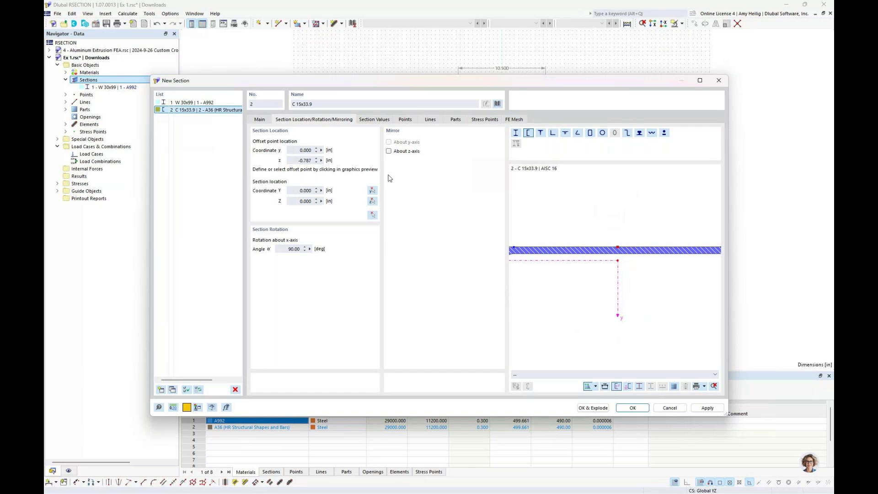
Step: Locate the channel at Y 0.000 and Z -2.000 in, above the W 30x99's top flange, and create the section
{"action": "left_click", "coordinate": [372, 215]}
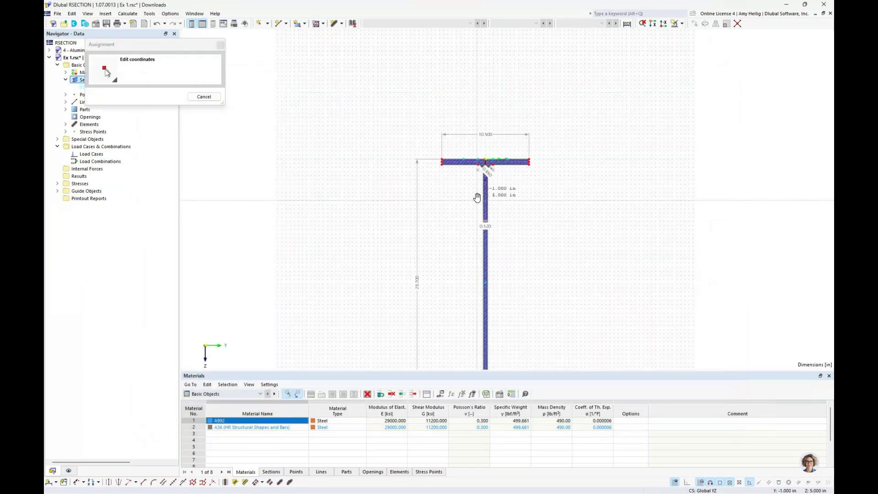
{"action": "scroll", "coordinate": [481, 159], "scroll_direction": "up", "scroll_amount": 3}
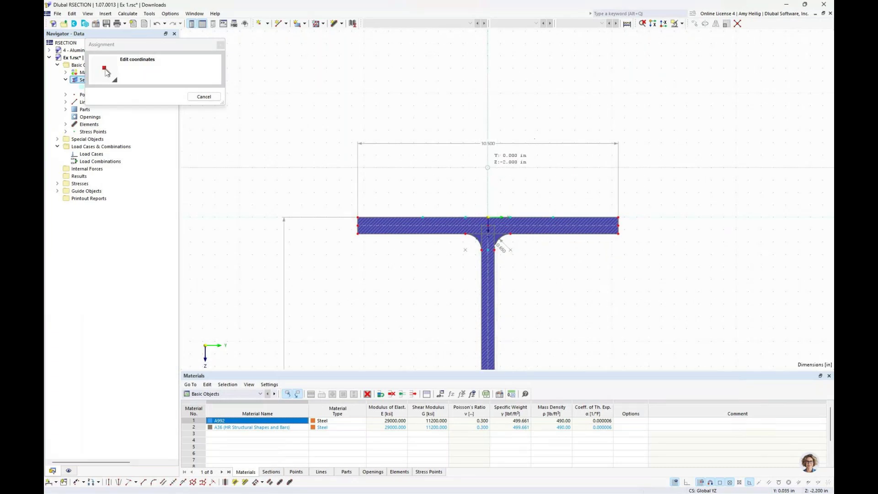
{"action": "left_click", "coordinate": [487, 167]}
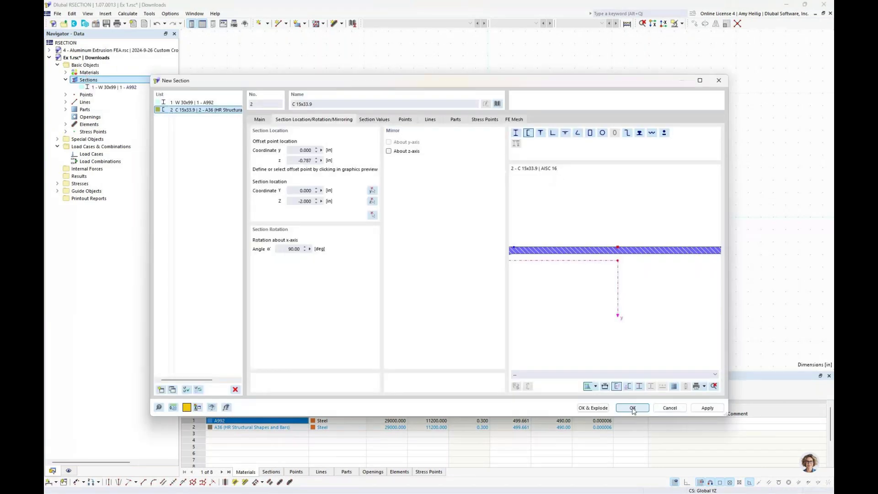
{"action": "key", "text": "Return"}
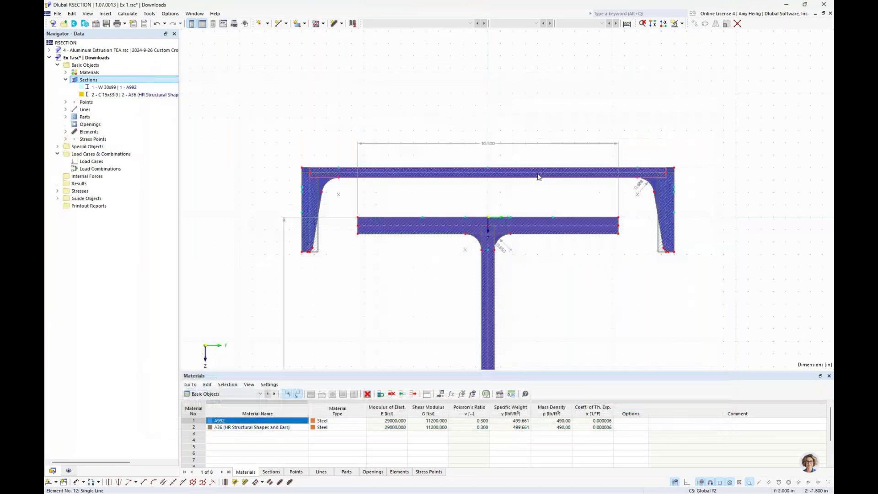
Step: Move the channel by a displacement vector of Y 0 and Z 1.600 in, seating its web on the W 30x99's top flange
{"action": "middle_click_drag", "start_coordinate": [538, 177], "coordinate": [501, 197]}
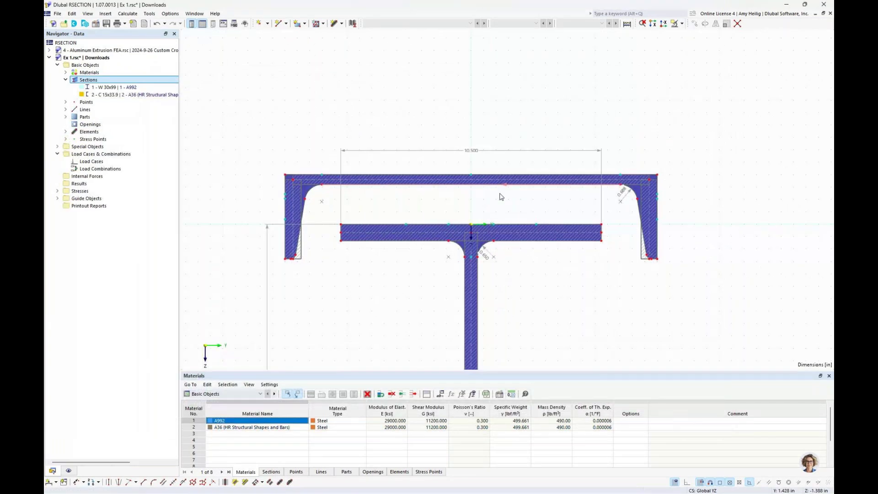
{"action": "scroll", "coordinate": [501, 197], "scroll_direction": "up", "scroll_amount": 2}
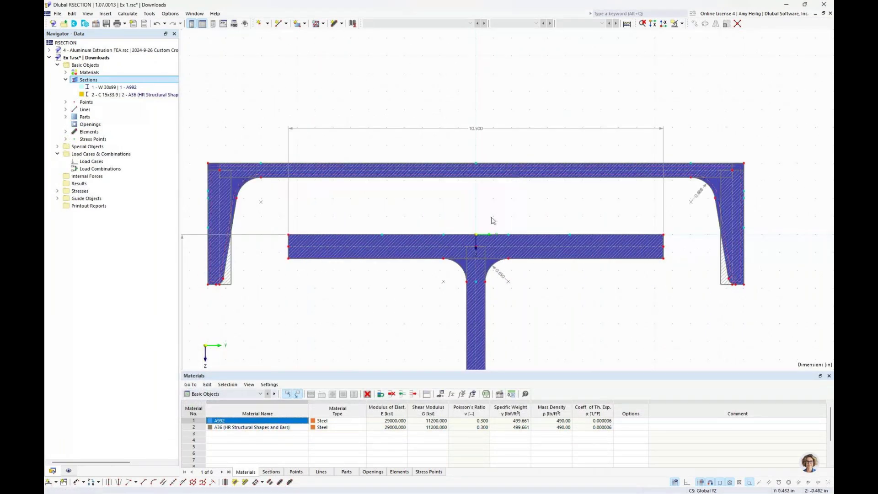
{"action": "left_click", "coordinate": [496, 168]}
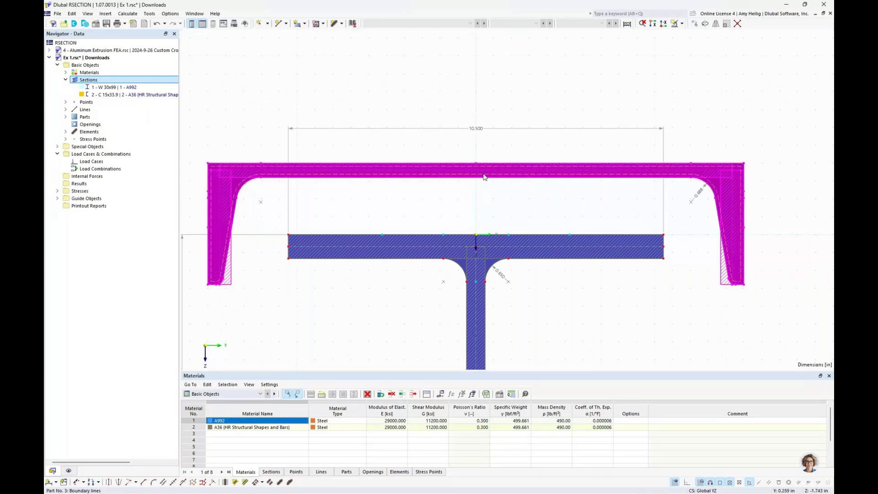
{"action": "left_click", "coordinate": [694, 23]}
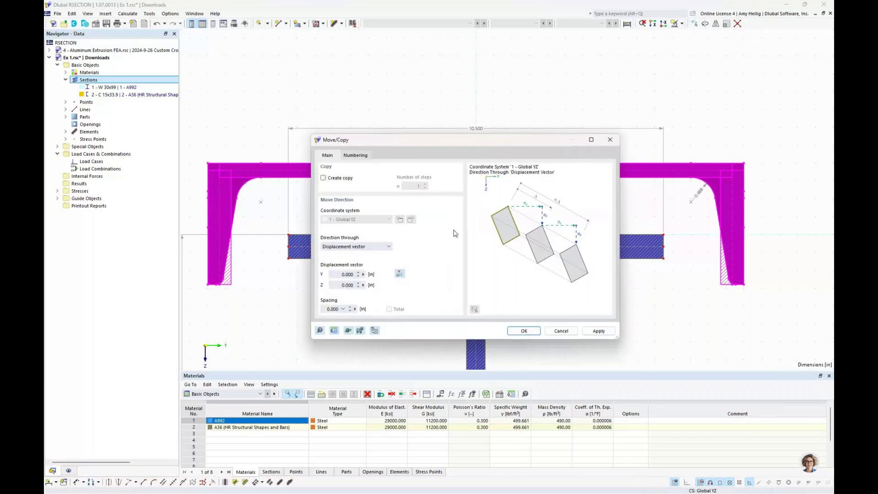
{"action": "left_click", "coordinate": [399, 274]}
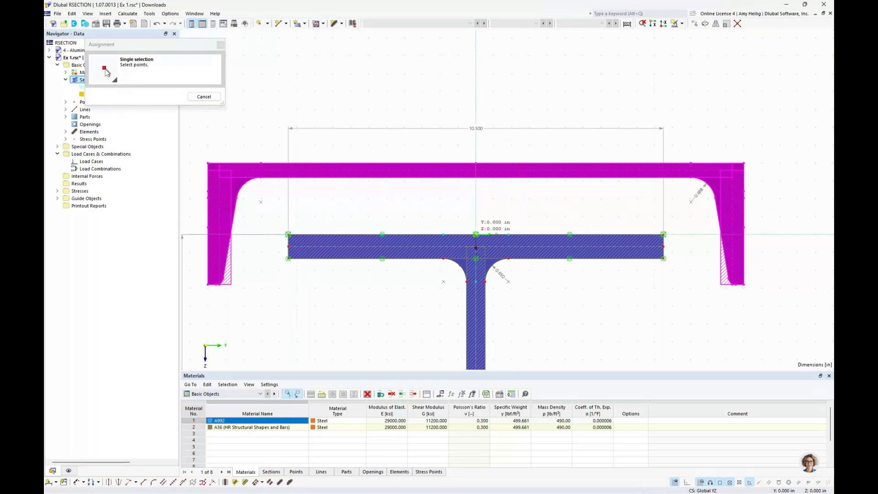
{"action": "left_click", "coordinate": [475, 235]}
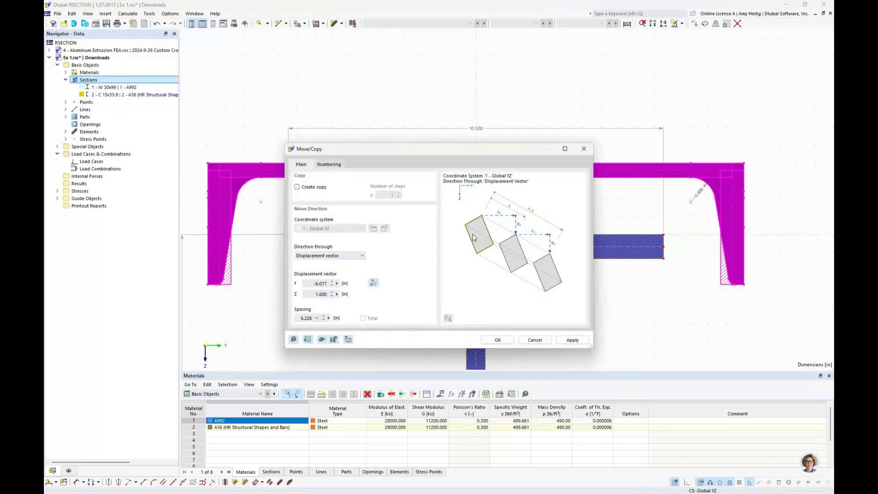
{"action": "double_click", "coordinate": [316, 284]}
{"action": "type", "text": "0"}
{"action": "key", "text": "Return"}
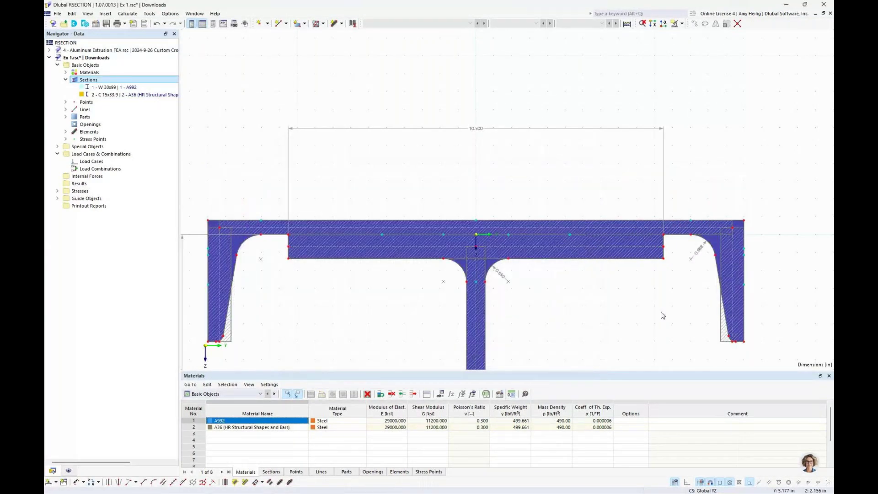
Step: Examine the full height of the built-up section and list its parts and elements
{"action": "scroll", "coordinate": [660, 312], "scroll_direction": "down", "scroll_amount": 3}
{"action": "middle_click_drag", "start_coordinate": [624, 323], "coordinate": [575, 185]}
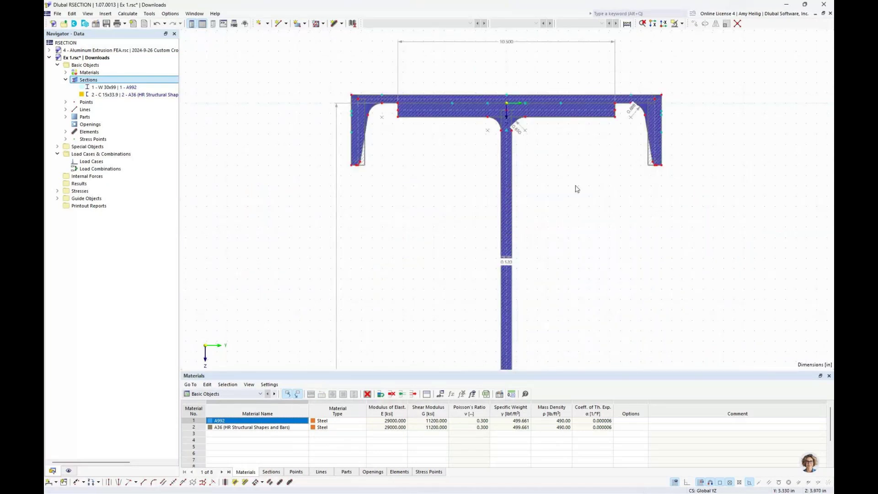
{"action": "scroll", "coordinate": [575, 189], "scroll_direction": "down", "scroll_amount": 2}
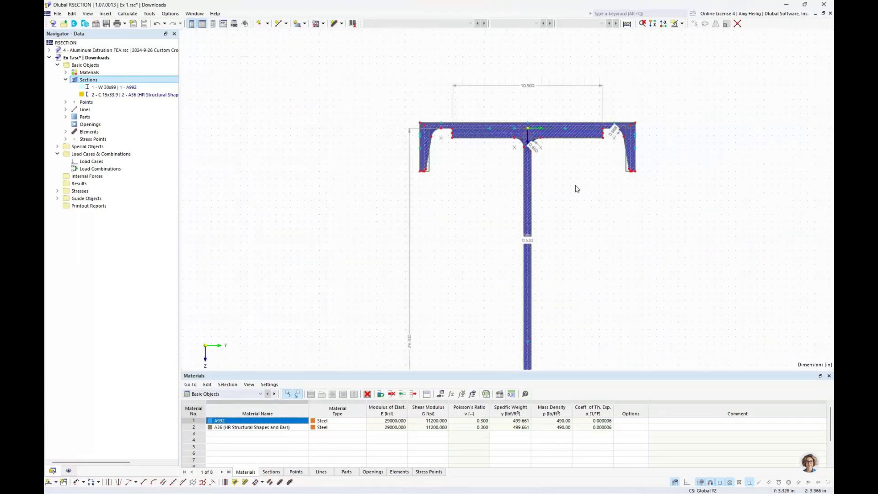
{"action": "scroll", "coordinate": [576, 185], "scroll_direction": "down", "scroll_amount": 1}
{"action": "middle_click_drag", "start_coordinate": [575, 186], "coordinate": [529, 162]}
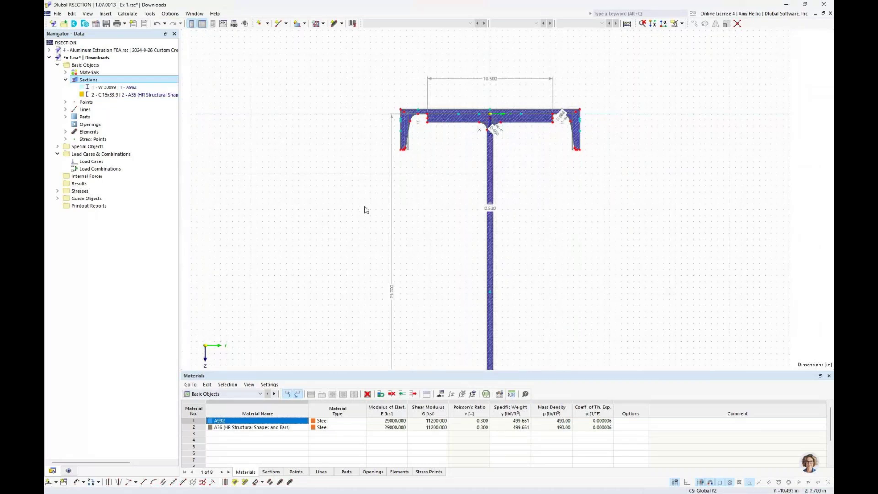
{"action": "scroll", "coordinate": [423, 188], "scroll_direction": "down", "scroll_amount": 2}
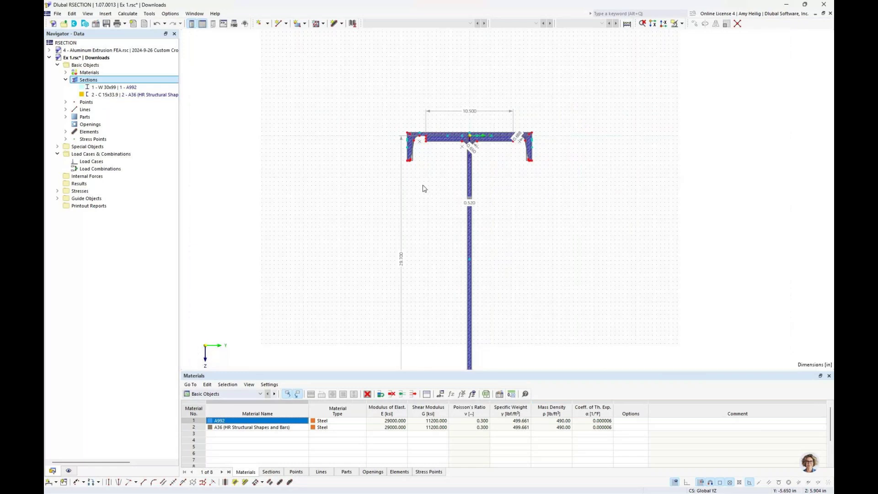
{"action": "middle_click_drag", "start_coordinate": [425, 212], "coordinate": [434, 160]}
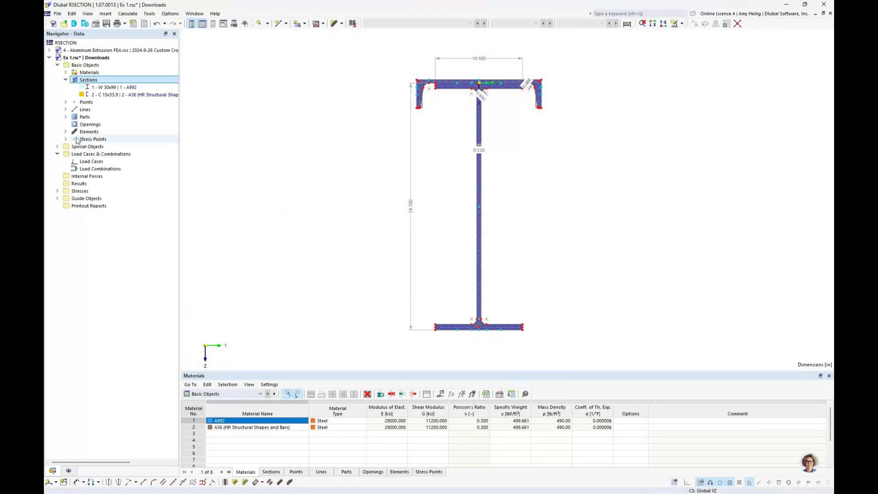
{"action": "left_click", "coordinate": [66, 117]}
{"action": "left_click", "coordinate": [65, 147]}
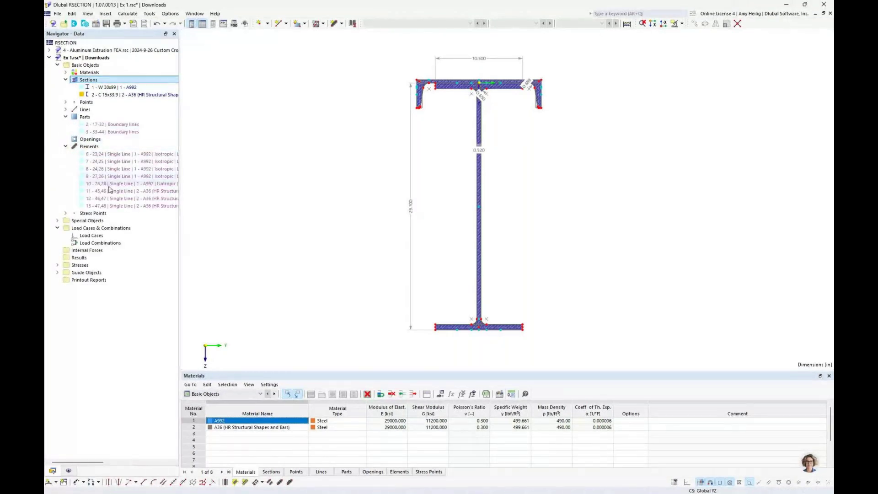
Step: Hide the elements in the display and highlight the boundary-line parts of the W 30x99 and the channel in turn
{"action": "left_click", "coordinate": [68, 470]}
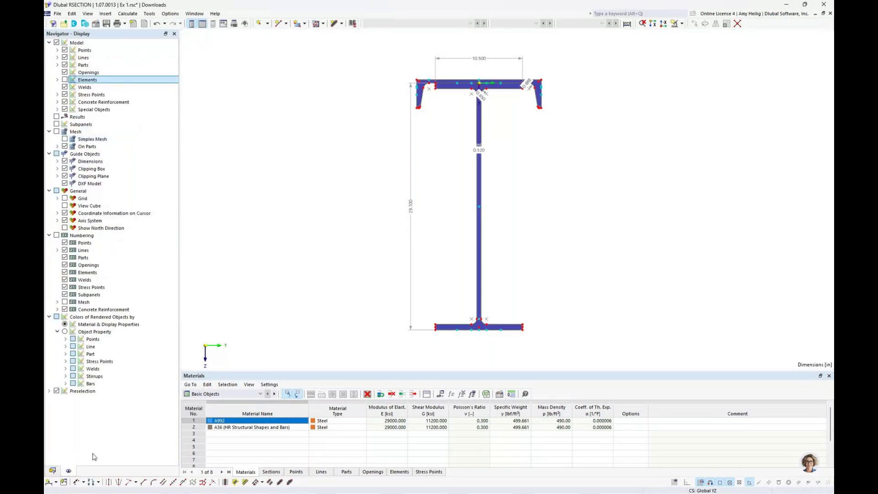
{"action": "left_click", "coordinate": [53, 471]}
{"action": "left_click", "coordinate": [122, 125]}
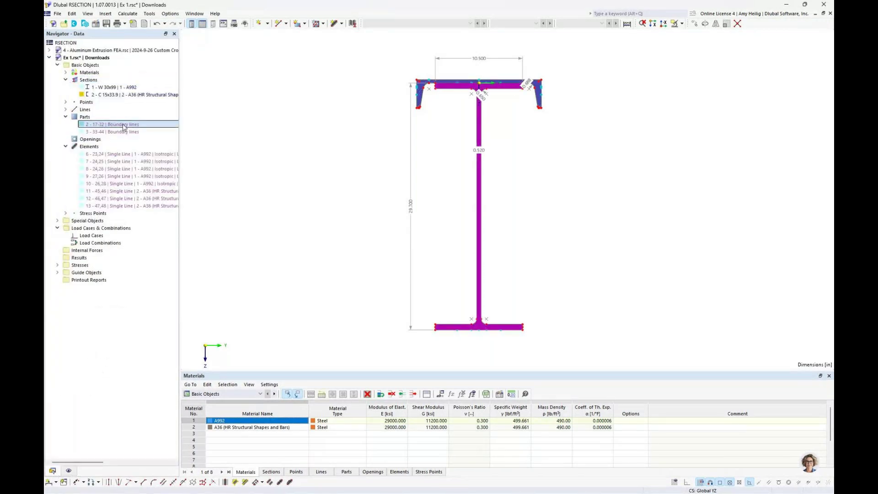
{"action": "middle_click_drag", "start_coordinate": [516, 122], "coordinate": [504, 148]}
{"action": "scroll", "coordinate": [465, 108], "scroll_direction": "up", "scroll_amount": 5}
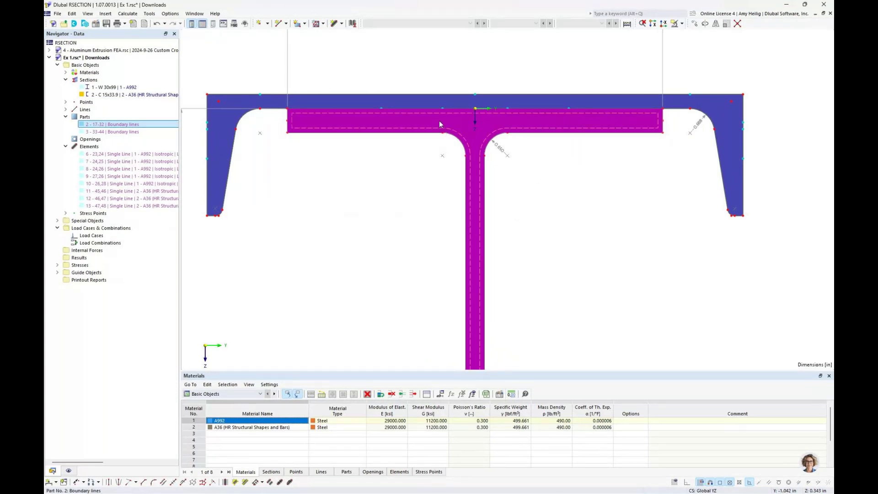
{"action": "key", "text": "Down"}
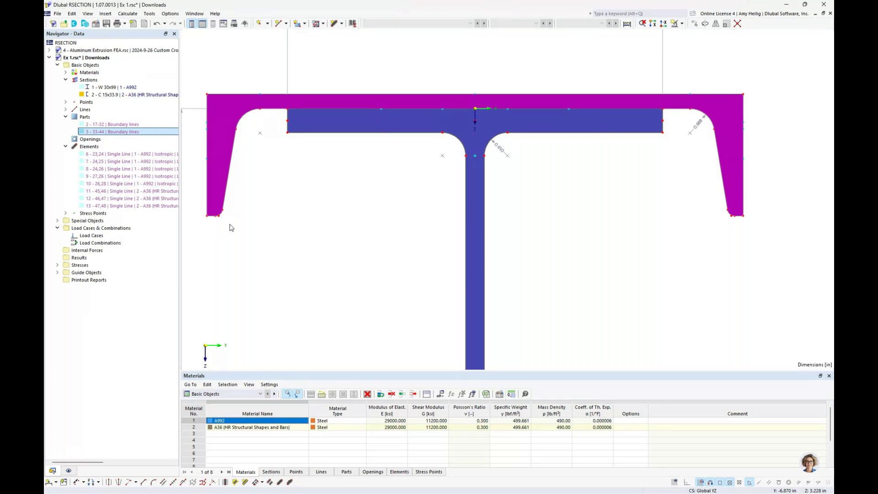
Step: Hide the parts and show the elements in the display of the built-up section
{"action": "left_click", "coordinate": [69, 470]}
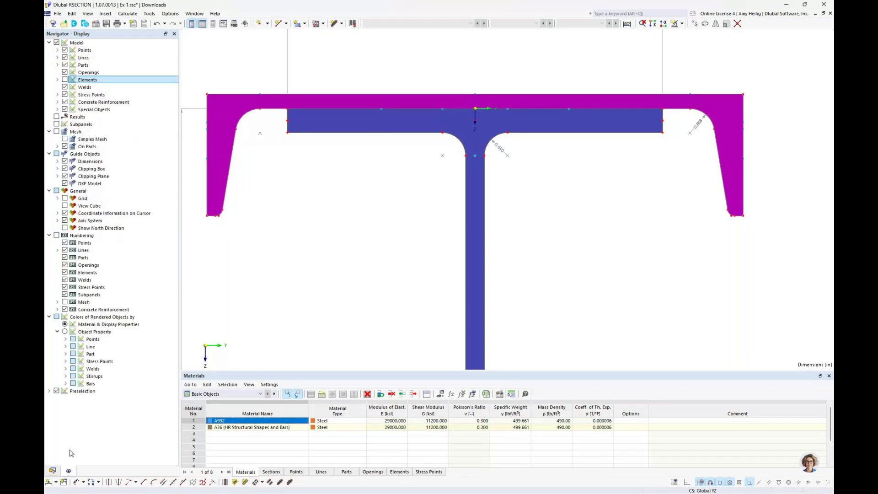
{"action": "left_click", "coordinate": [64, 65]}
{"action": "left_click", "coordinate": [64, 79]}
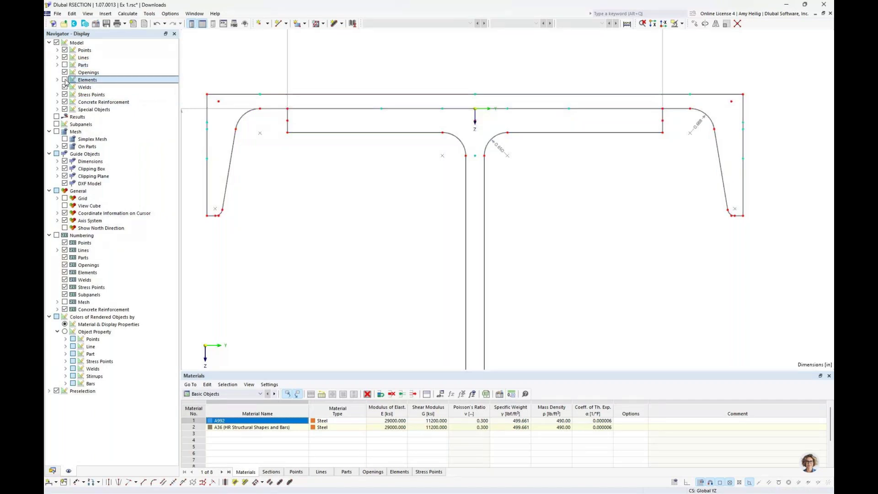
{"action": "left_click", "coordinate": [52, 470]}
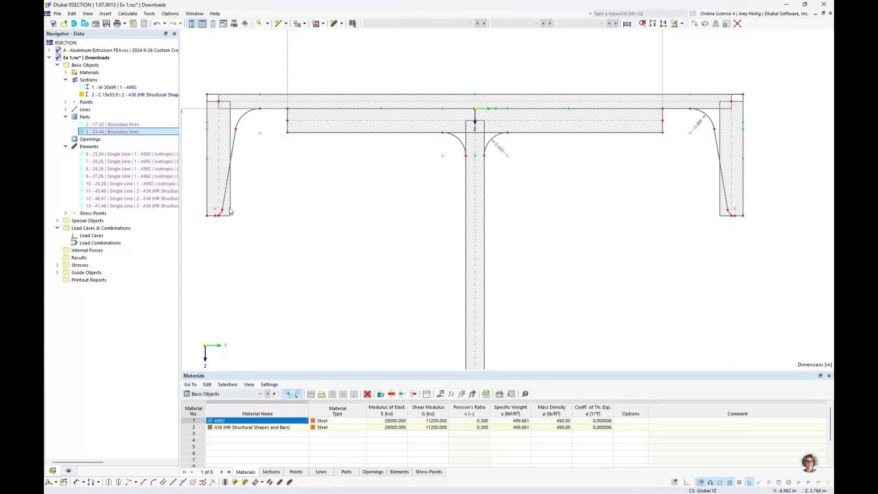
Step: Highlight the W 30x99's flange and web elements one by one and examine how they idealize the fillets and tapered channel flanges
{"action": "left_click", "coordinate": [123, 155]}
{"action": "left_click", "coordinate": [120, 161]}
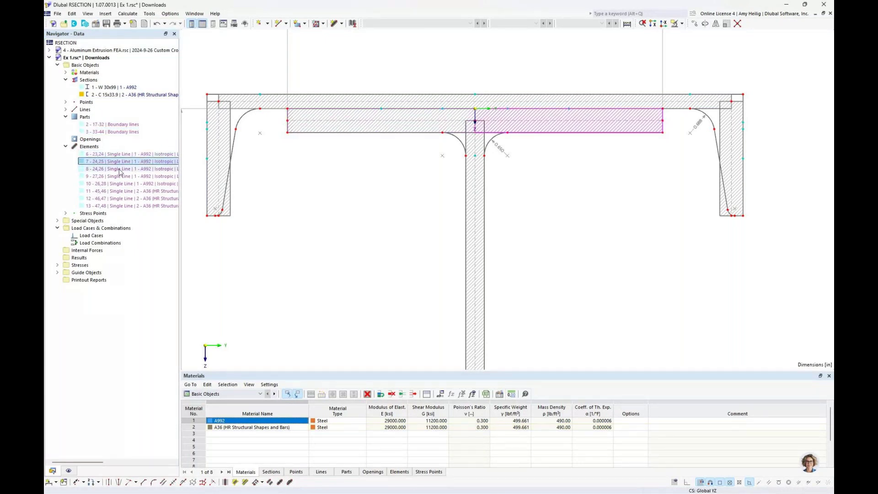
{"action": "left_click", "coordinate": [119, 169]}
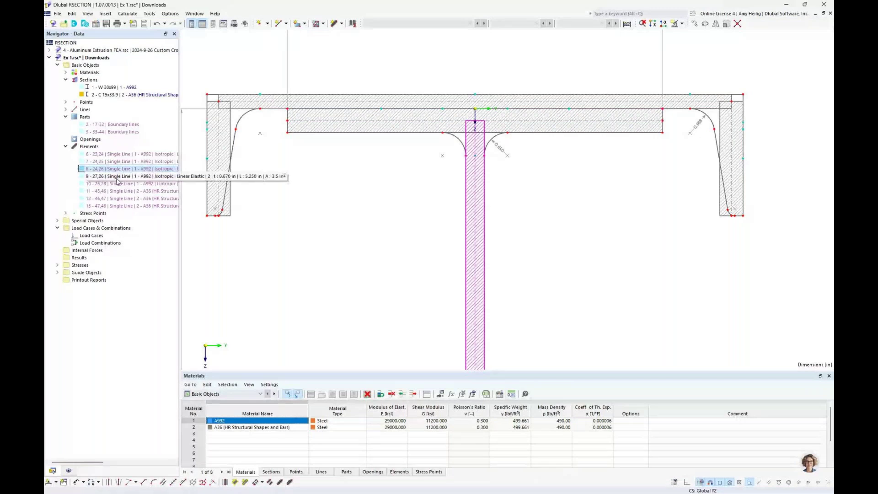
{"action": "left_click", "coordinate": [117, 178]}
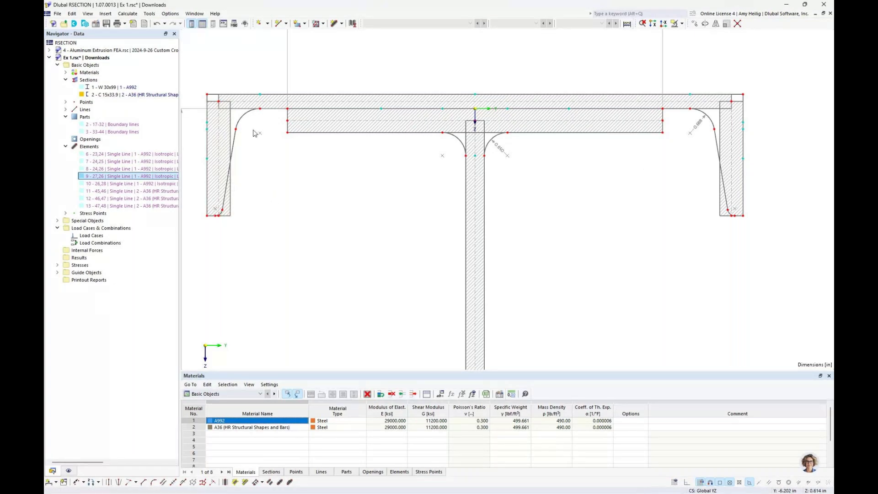
{"action": "middle_click_drag", "start_coordinate": [258, 159], "coordinate": [299, 195]}
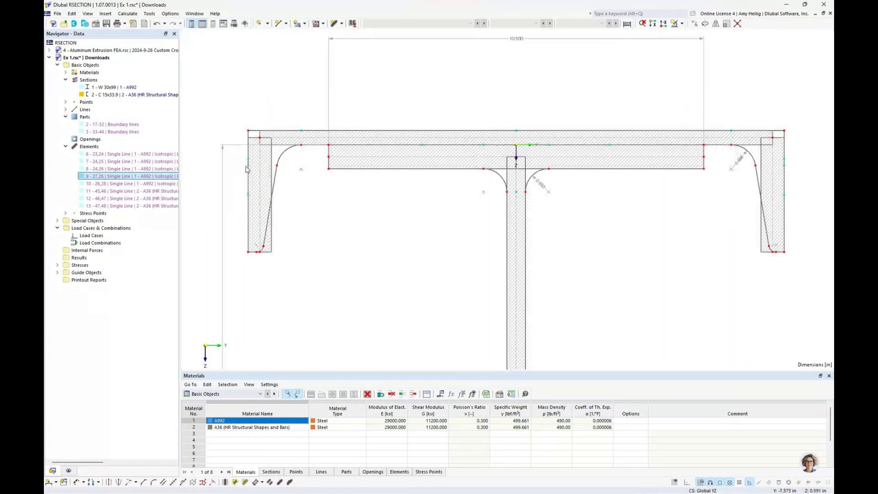
{"action": "scroll", "coordinate": [246, 170], "scroll_direction": "up", "scroll_amount": 3}
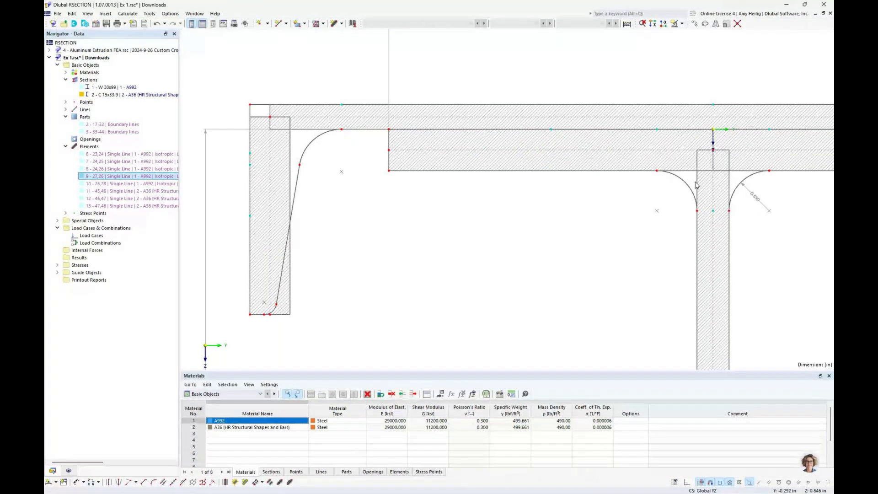
{"action": "scroll", "coordinate": [493, 218], "scroll_direction": "down", "scroll_amount": 2}
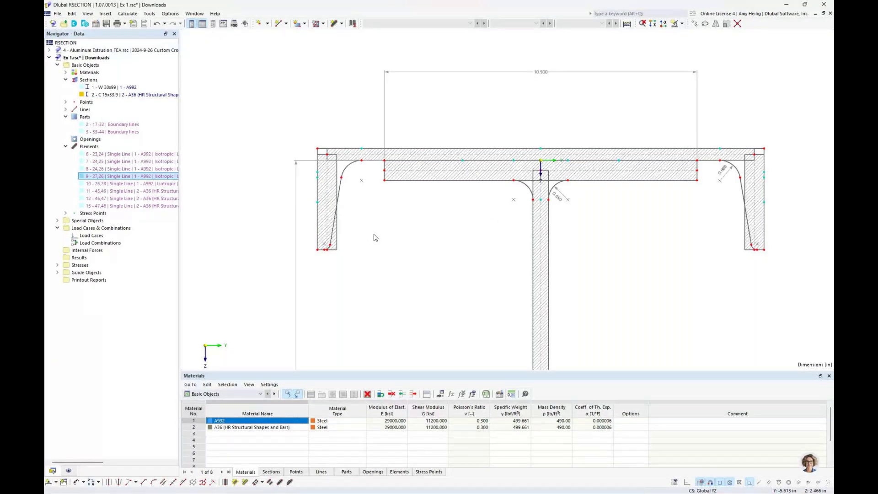
{"action": "scroll", "coordinate": [374, 237], "scroll_direction": "down", "scroll_amount": 3}
{"action": "middle_click_drag", "start_coordinate": [392, 209], "coordinate": [390, 177]}
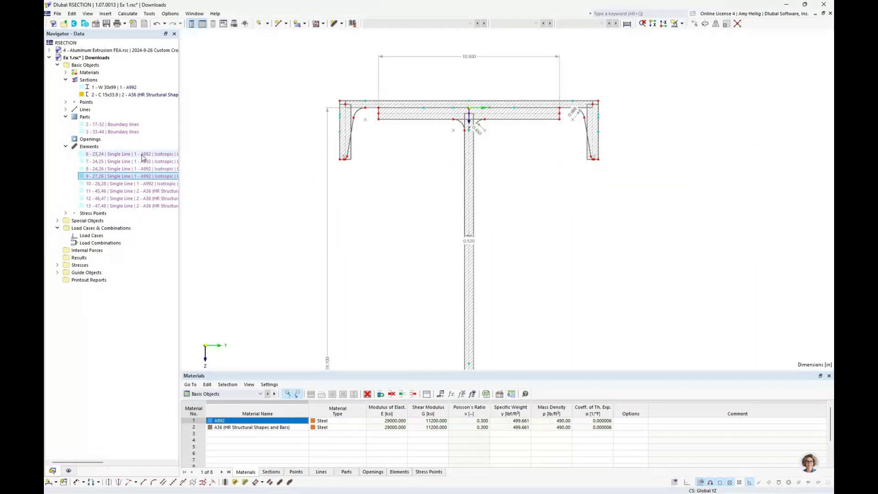
Step: Try to calculate the whole built-up section, aborting at the plausibility check
{"action": "left_click", "coordinate": [128, 13]}
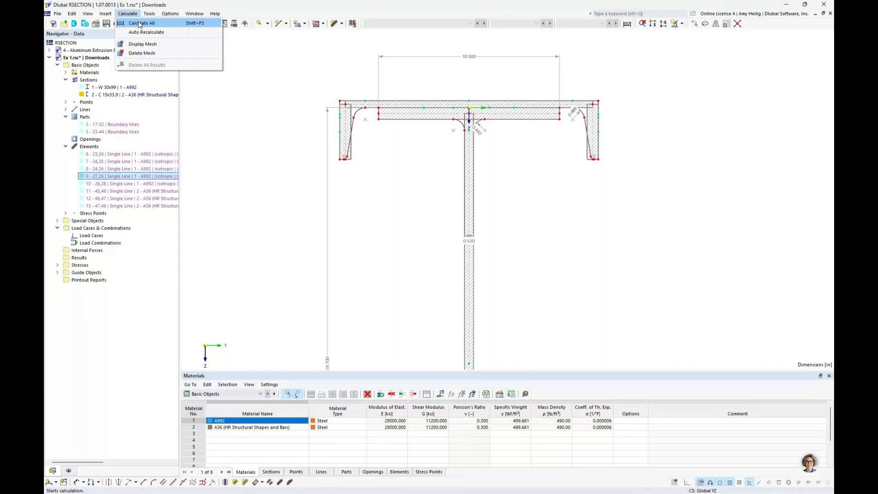
{"action": "left_click", "coordinate": [140, 23]}
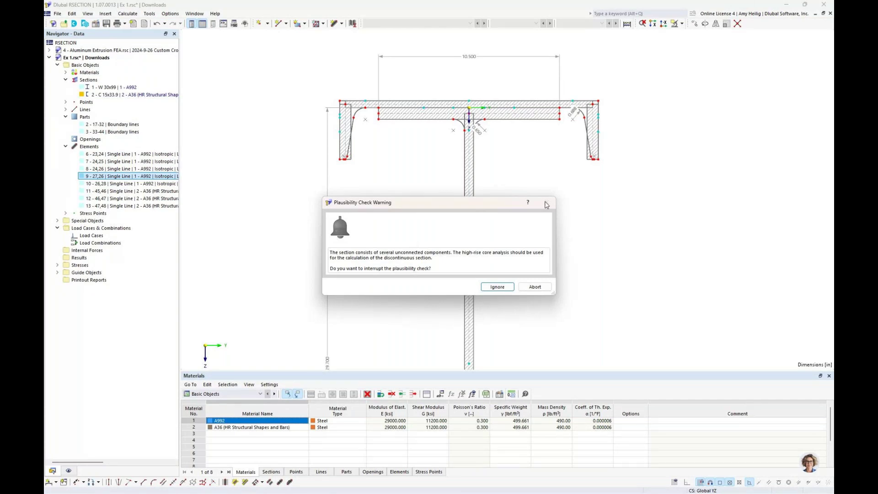
{"action": "left_click", "coordinate": [532, 286]}
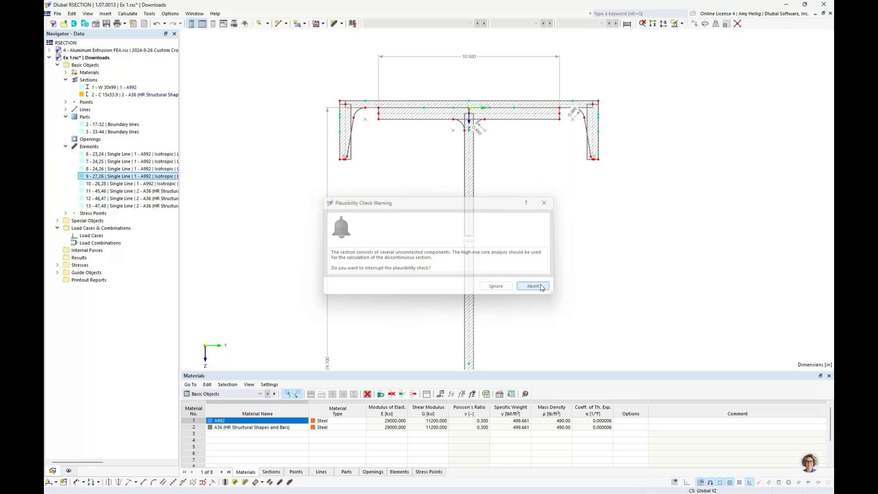
{"action": "scroll", "coordinate": [438, 192], "scroll_direction": "up", "scroll_amount": 5}
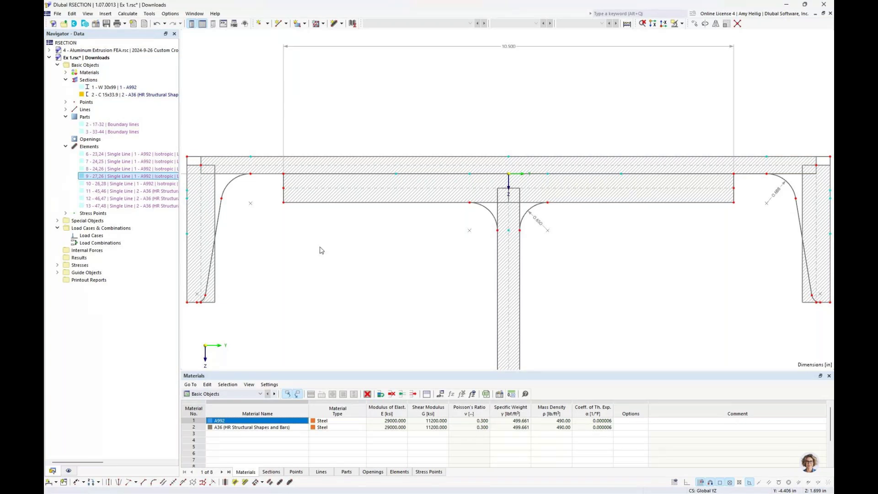
Step: Explode the W 30x99 beam and C 15x33.9 channel sections together into their individual lines, parts and elements
{"action": "scroll", "coordinate": [322, 250], "scroll_direction": "down", "scroll_amount": 1}
{"action": "left_click", "coordinate": [65, 146]}
{"action": "left_click", "coordinate": [65, 116]}
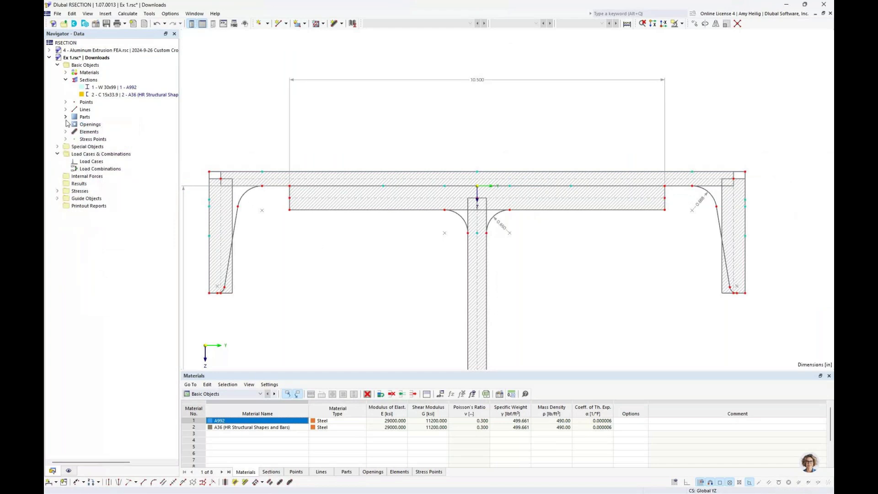
{"action": "left_click", "coordinate": [112, 88]}
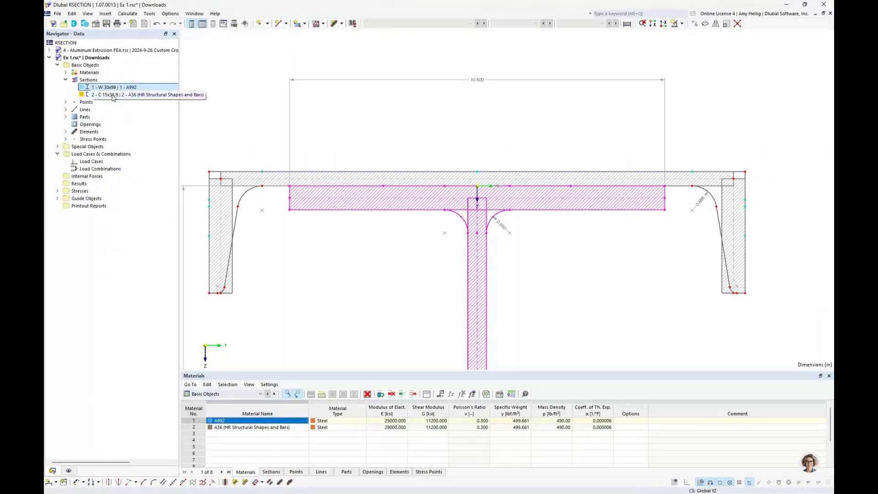
{"action": "left_click", "coordinate": [113, 95], "text": "ctrl"}
{"action": "right_click", "coordinate": [128, 89]}
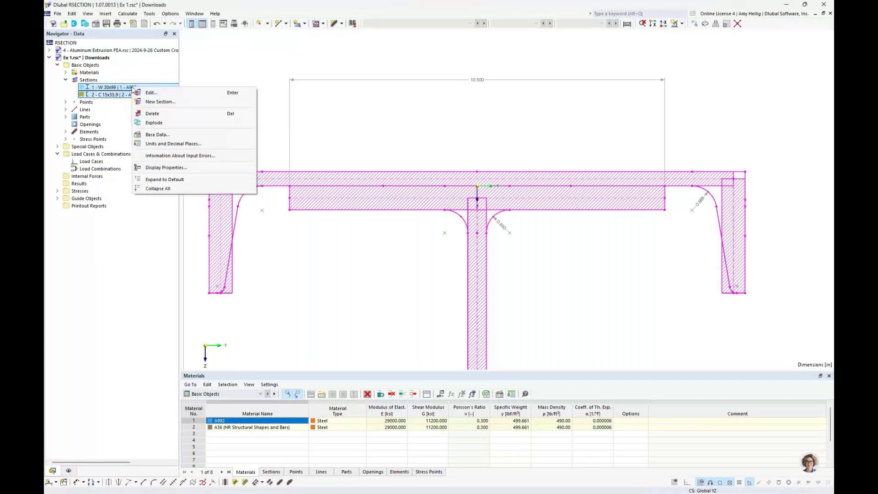
{"action": "key", "text": "Escape"}
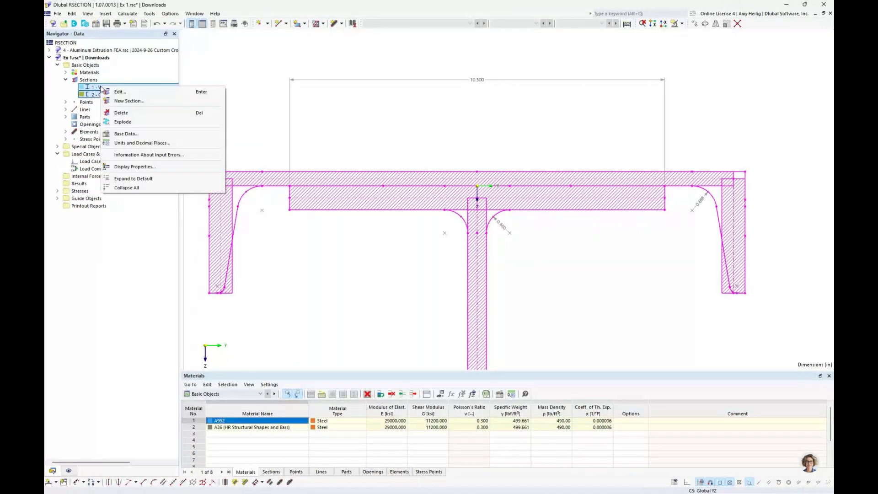
{"action": "left_click", "coordinate": [130, 111]}
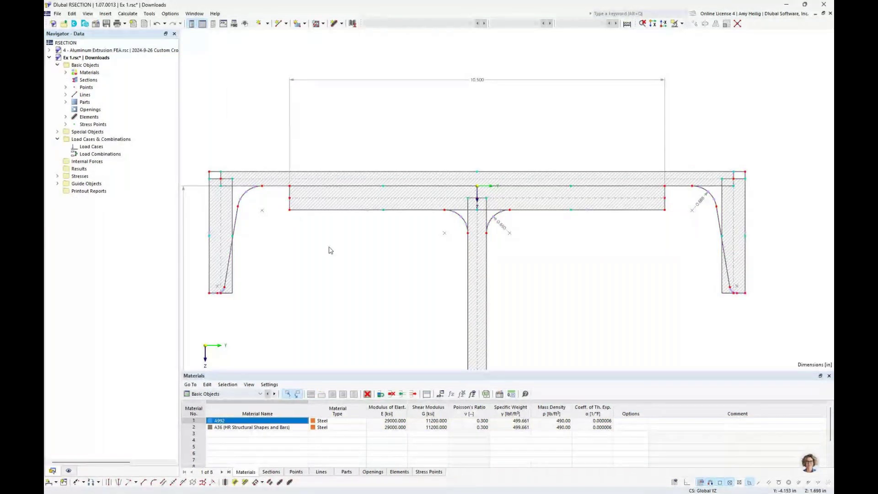
Step: Check whether automatic connection of lines and elements is enabled for the drawing
{"action": "left_click", "coordinate": [346, 194]}
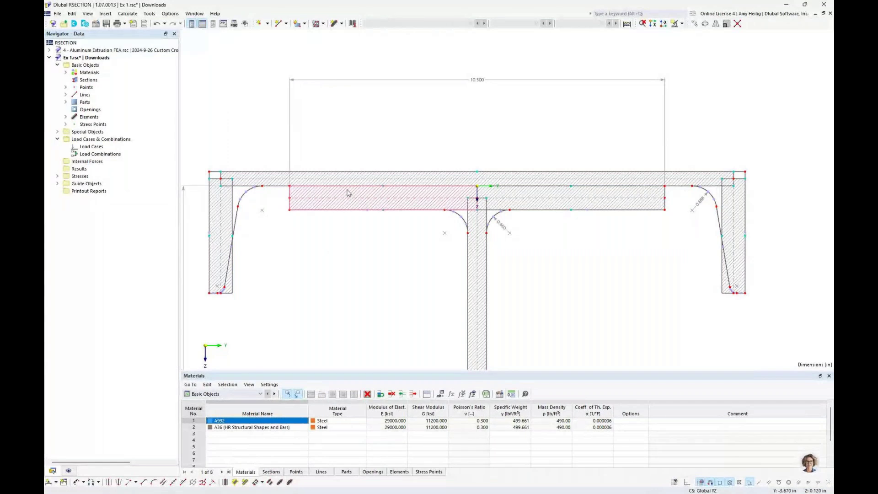
{"action": "right_click", "coordinate": [333, 247]}
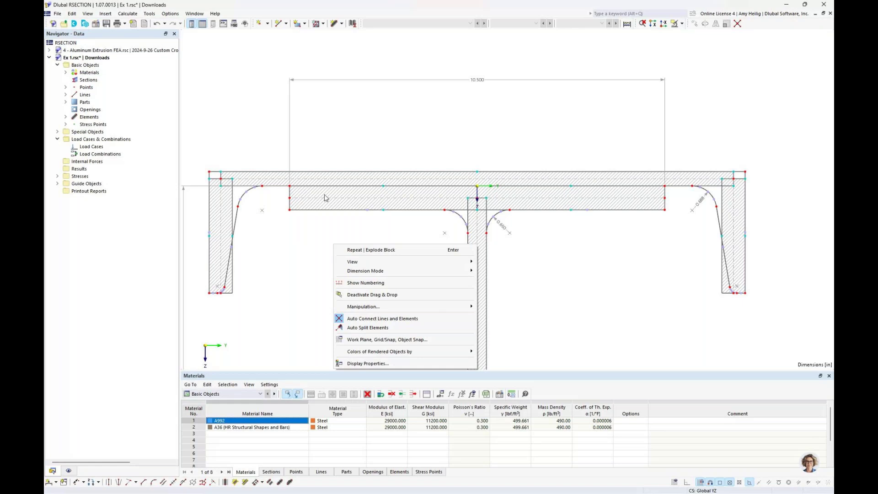
{"action": "left_click", "coordinate": [283, 252]}
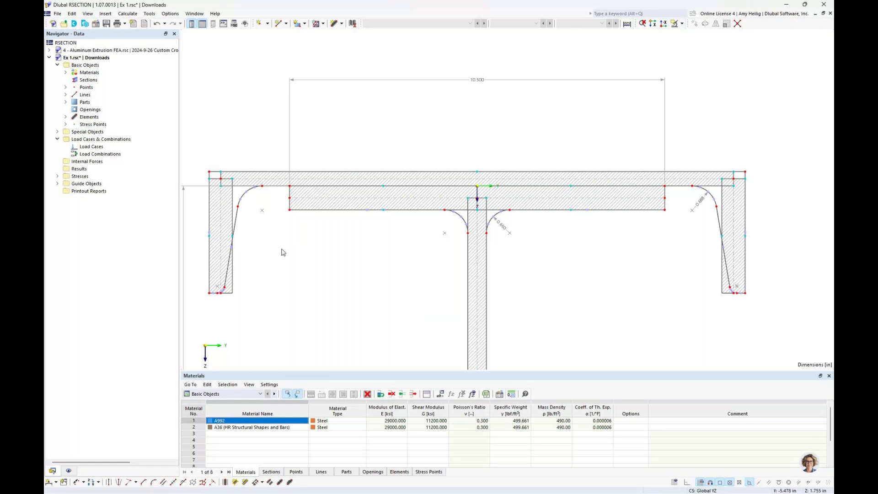
Step: Set up a new single-line element with 0 in thickness and an effective thickness for shear transfer of 0.125 in
{"action": "left_click", "coordinate": [341, 23]}
{"action": "left_click", "coordinate": [352, 35]}
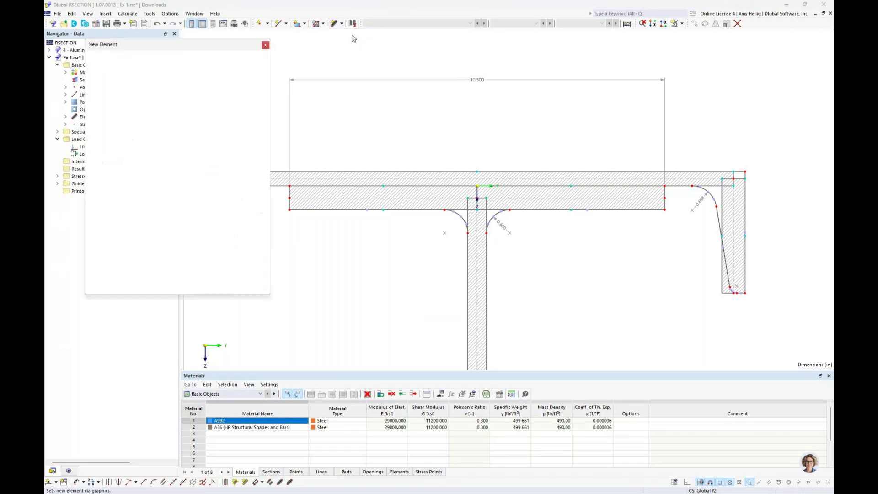
{"action": "double_click", "coordinate": [199, 216]}
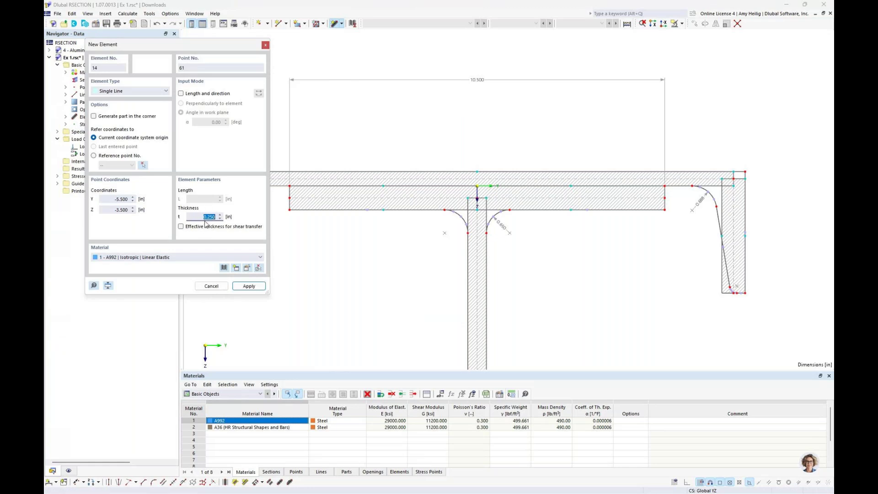
{"action": "type", "text": "0"}
{"action": "left_click", "coordinate": [181, 226]}
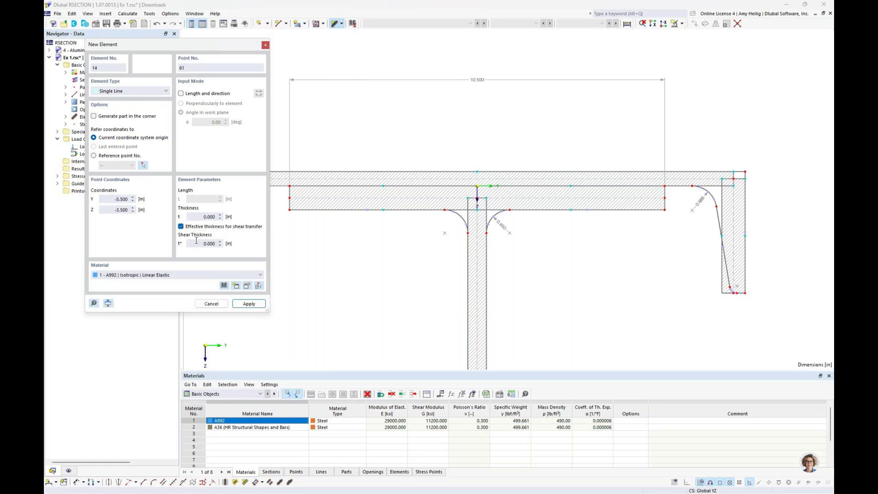
{"action": "left_click_drag", "start_coordinate": [197, 243], "coordinate": [216, 243]}
{"action": "type", "text": "0.125"}
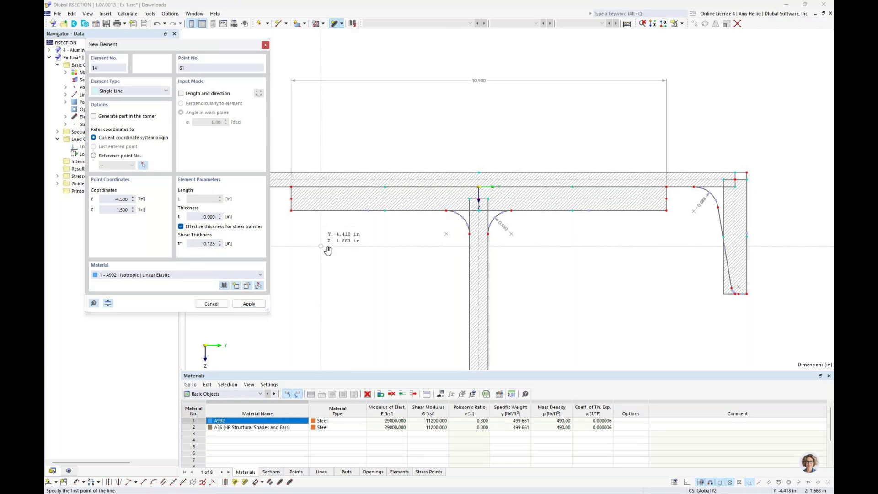
Step: Draw the connecting element from the left end of the beam's top flange centreline straight up to the channel web's centreline
{"action": "middle_click_drag", "start_coordinate": [327, 250], "coordinate": [387, 274]}
{"action": "scroll", "coordinate": [356, 227], "scroll_direction": "up", "scroll_amount": 4}
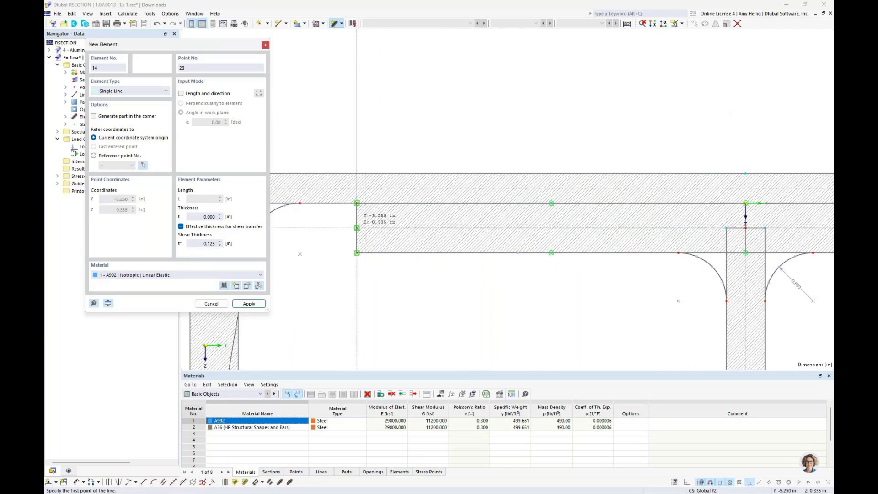
{"action": "left_click", "coordinate": [357, 227]}
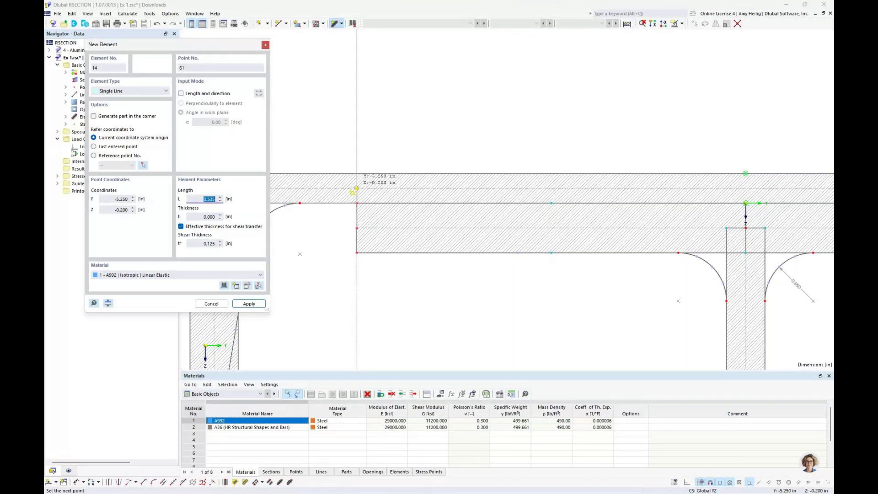
{"action": "left_click", "coordinate": [356, 189]}
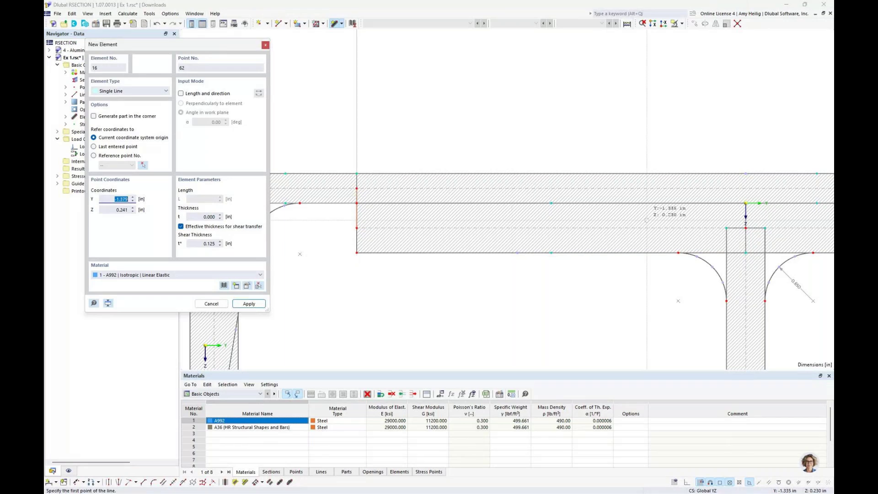
Step: Draw a matching connecting element from the right end of the top flange centreline up to the channel web's centreline and end element placement
{"action": "middle_click_drag", "start_coordinate": [647, 219], "coordinate": [533, 218]}
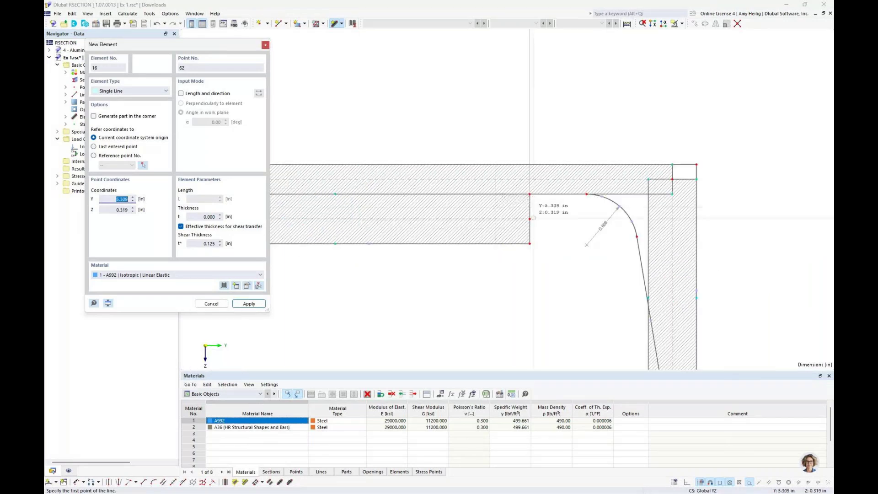
{"action": "left_click", "coordinate": [530, 219]}
{"action": "left_click", "coordinate": [530, 219]}
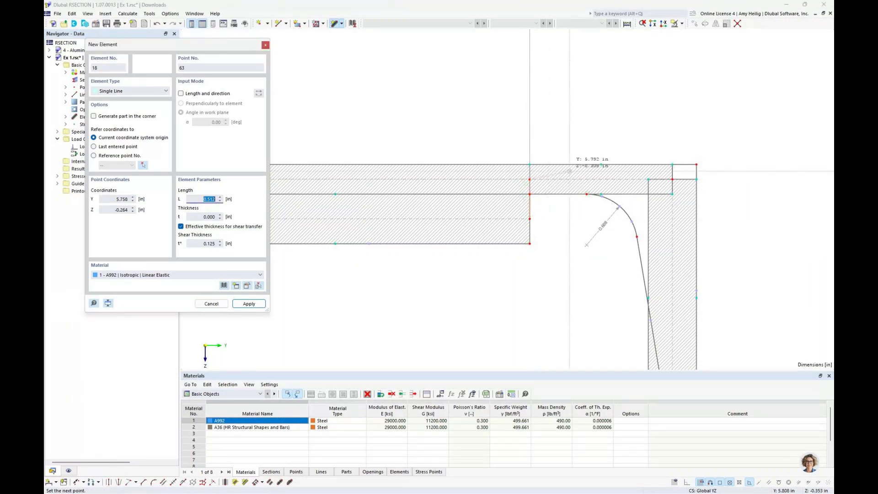
{"action": "key", "text": "Escape"}
{"action": "key", "text": "Escape"}
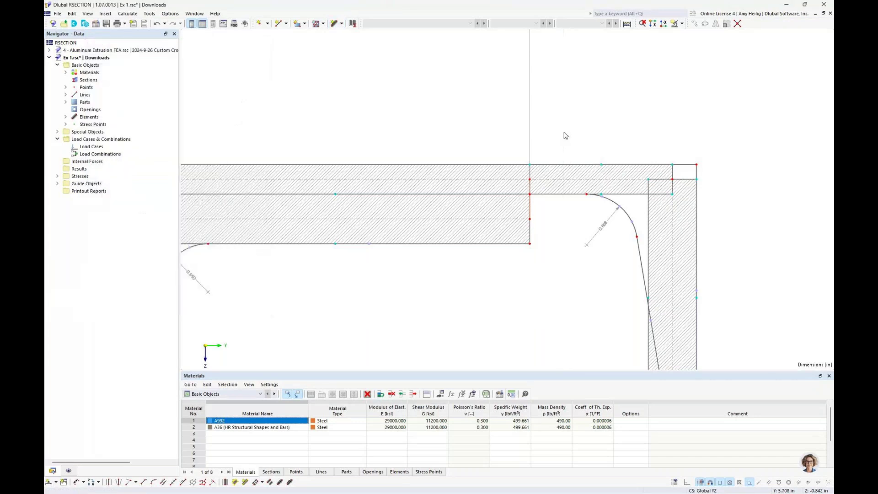
Step: Highlight the channel web's segments and the two connecting elements to examine how the web is divided at the connections
{"action": "scroll", "coordinate": [565, 136], "scroll_direction": "down", "scroll_amount": 2}
{"action": "scroll", "coordinate": [564, 133], "scroll_direction": "down", "scroll_amount": 1}
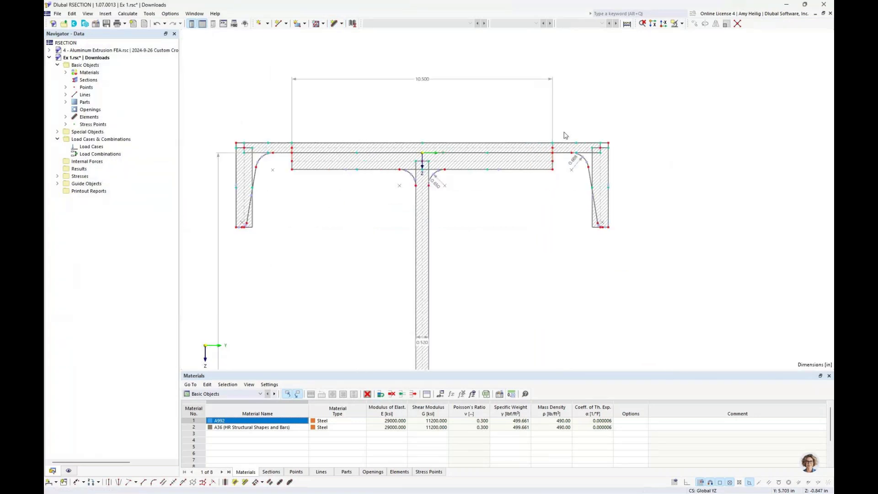
{"action": "middle_click_drag", "start_coordinate": [385, 160], "coordinate": [420, 168]}
{"action": "left_click", "coordinate": [417, 156]}
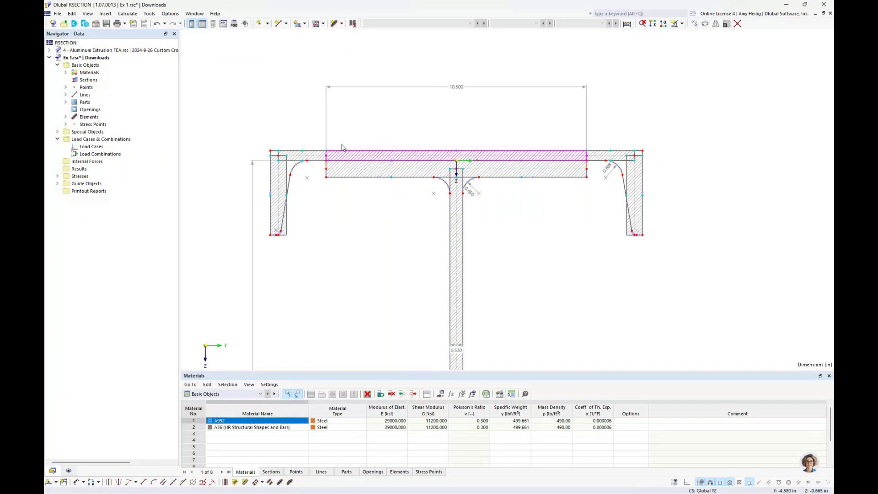
{"action": "left_click", "coordinate": [319, 158]}
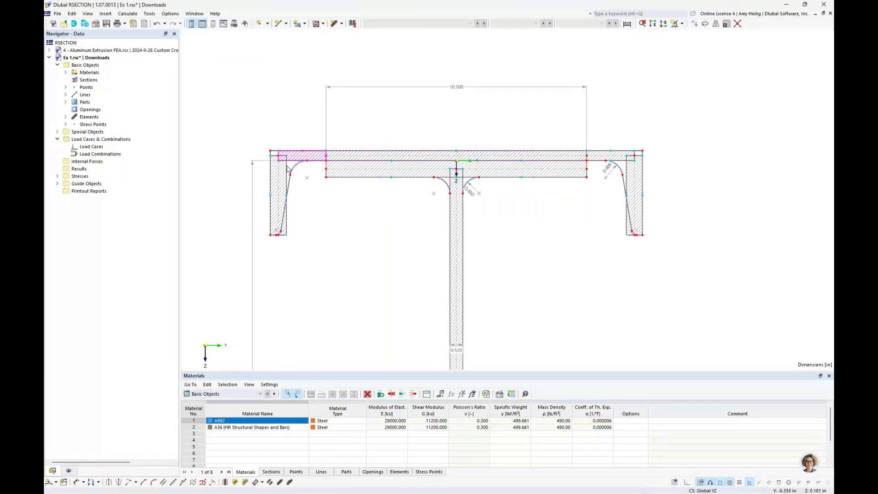
{"action": "left_click", "coordinate": [66, 116]}
{"action": "left_click", "coordinate": [132, 200]}
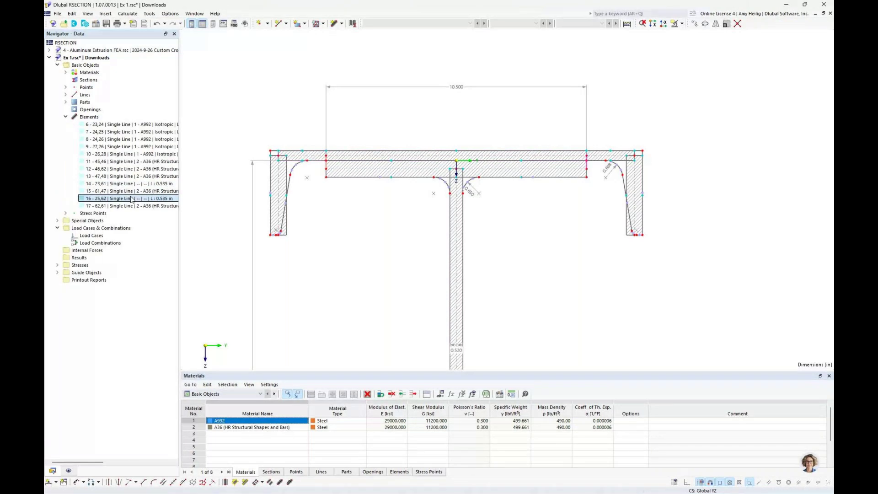
{"action": "left_click", "coordinate": [132, 185]}
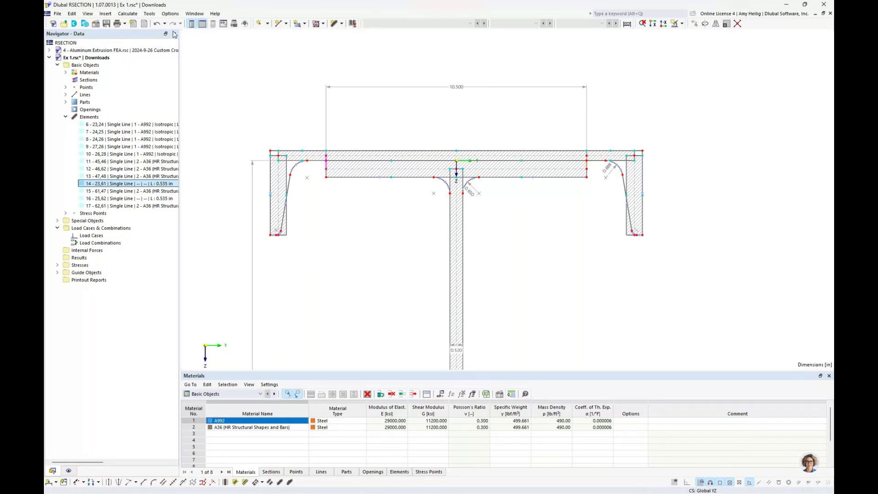
Step: Calculate the connected built-up section and bring the whole profile with its results into view
{"action": "left_click", "coordinate": [129, 15]}
{"action": "left_click", "coordinate": [137, 24]}
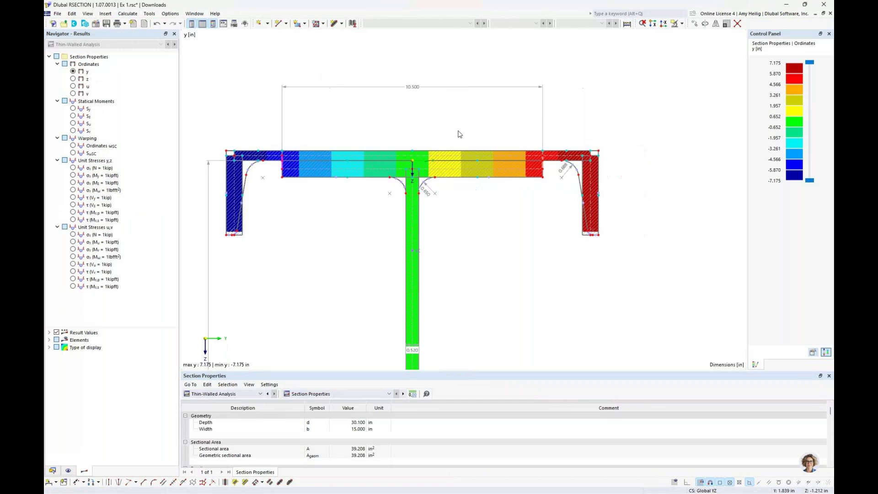
{"action": "scroll", "coordinate": [509, 202], "scroll_direction": "down", "scroll_amount": 3}
{"action": "middle_click_drag", "start_coordinate": [508, 245], "coordinate": [512, 189]}
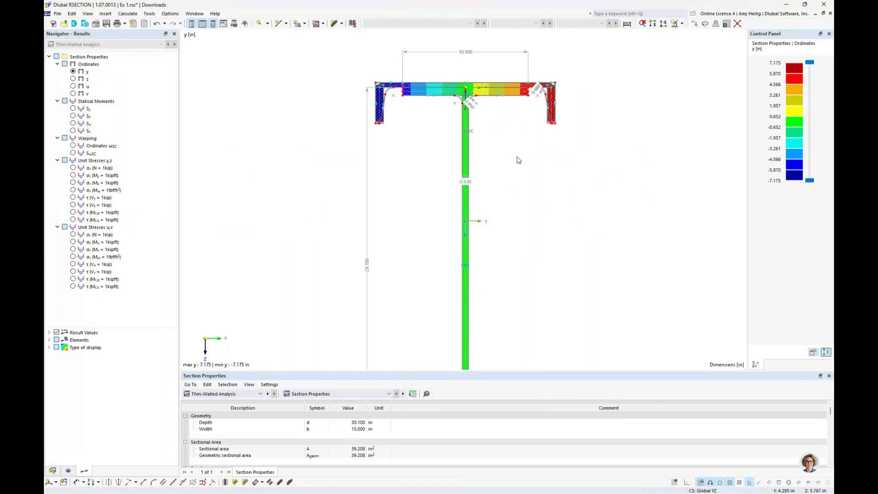
{"action": "scroll", "coordinate": [512, 189], "scroll_direction": "down", "scroll_amount": 2}
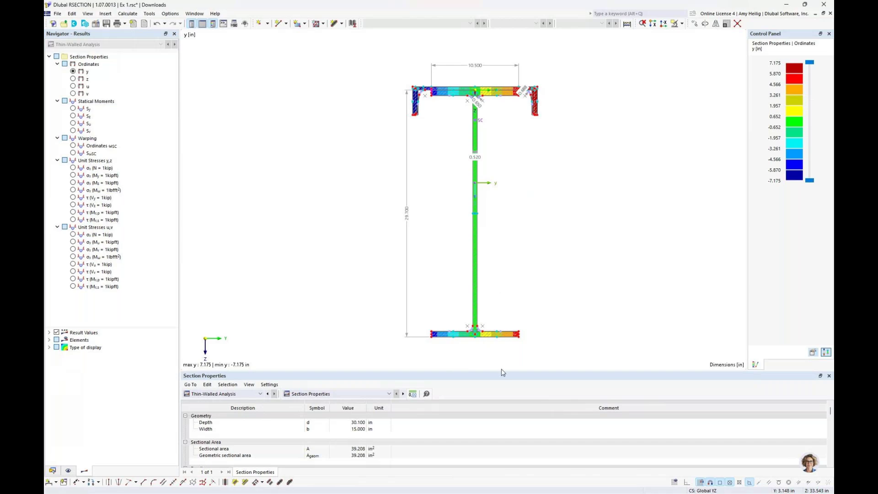
Step: Review the calculated section properties, from geometry and bending through shear, torsion, warping, stability and plasticity
{"action": "left_click_drag", "start_coordinate": [500, 369], "coordinate": [510, 195]}
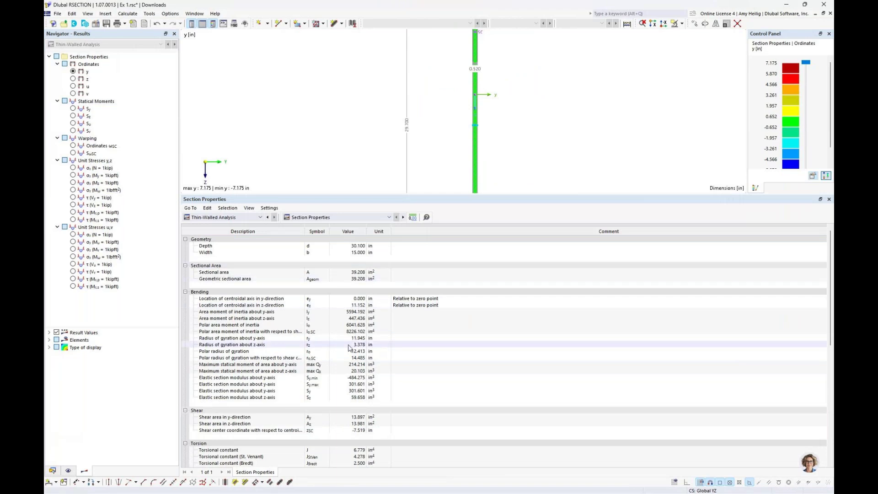
{"action": "scroll", "coordinate": [349, 348], "scroll_direction": "down", "scroll_amount": 4}
{"action": "scroll", "coordinate": [349, 348], "scroll_direction": "down", "scroll_amount": 3}
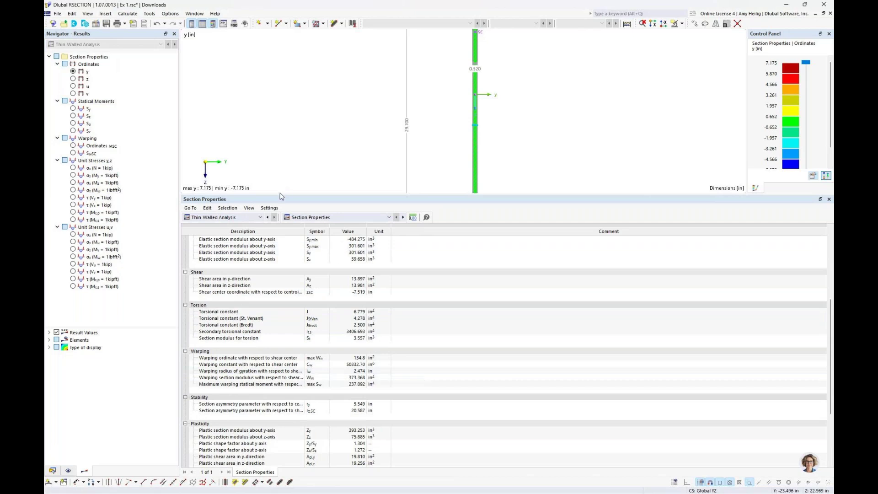
{"action": "left_click_drag", "start_coordinate": [278, 194], "coordinate": [310, 327]}
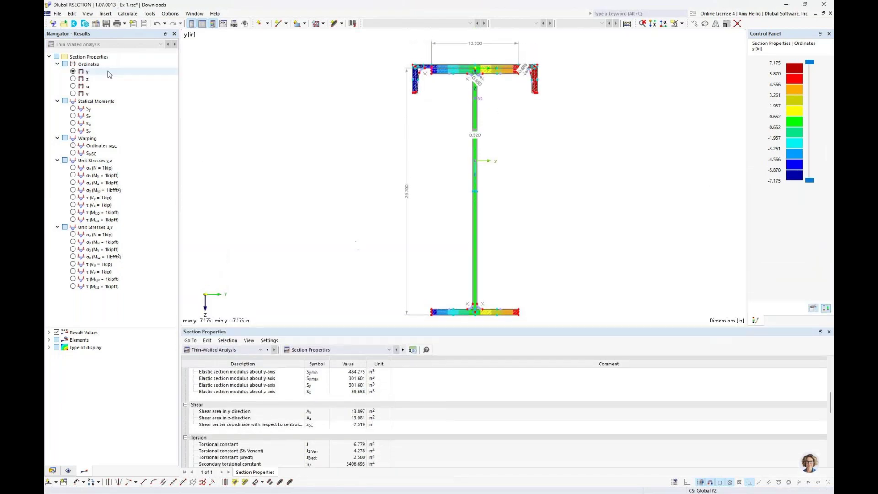
Step: Display the unit normal stresses on the section for N = 1 kip and for My = 1 kipft
{"action": "left_click", "coordinate": [57, 14]}
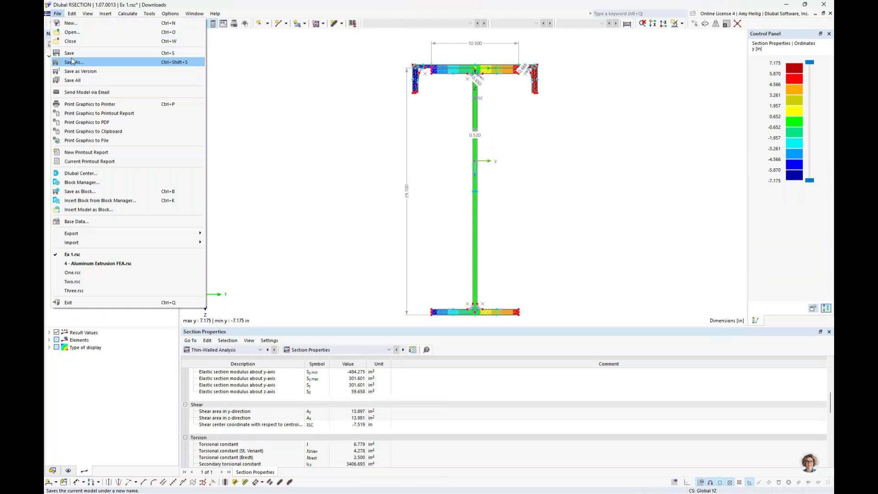
{"action": "left_click", "coordinate": [317, 186]}
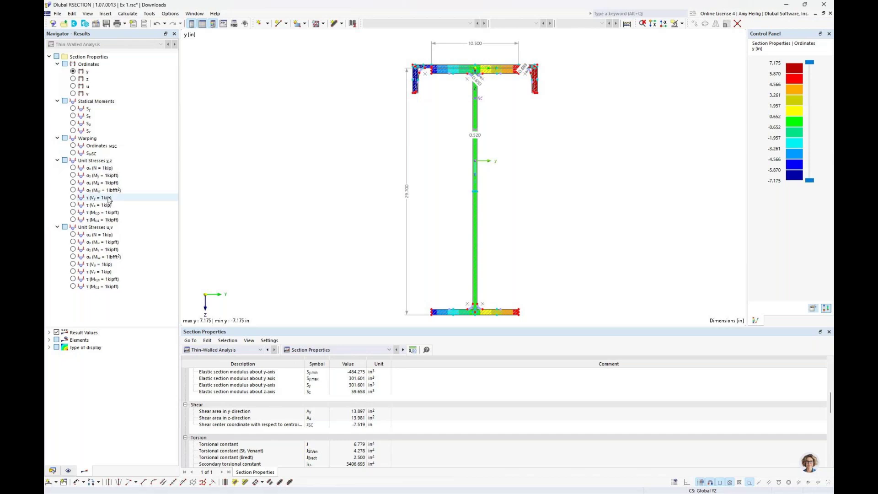
{"action": "left_click", "coordinate": [73, 168]}
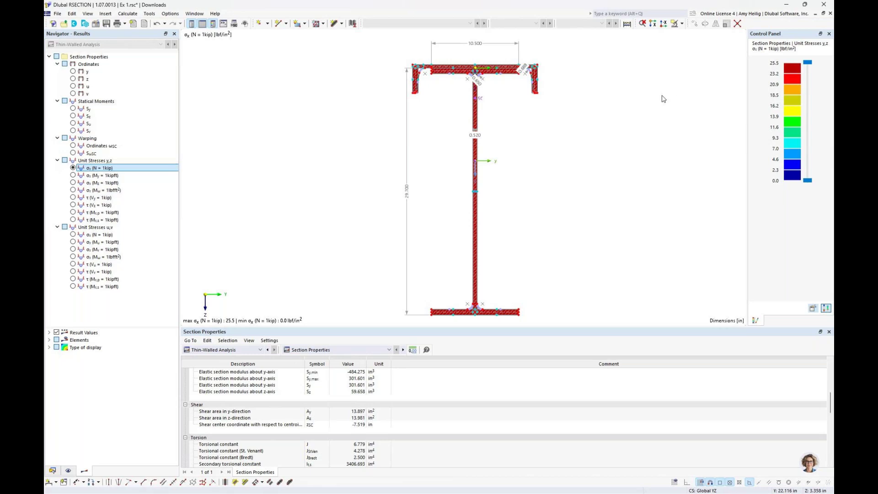
{"action": "left_click", "coordinate": [73, 175]}
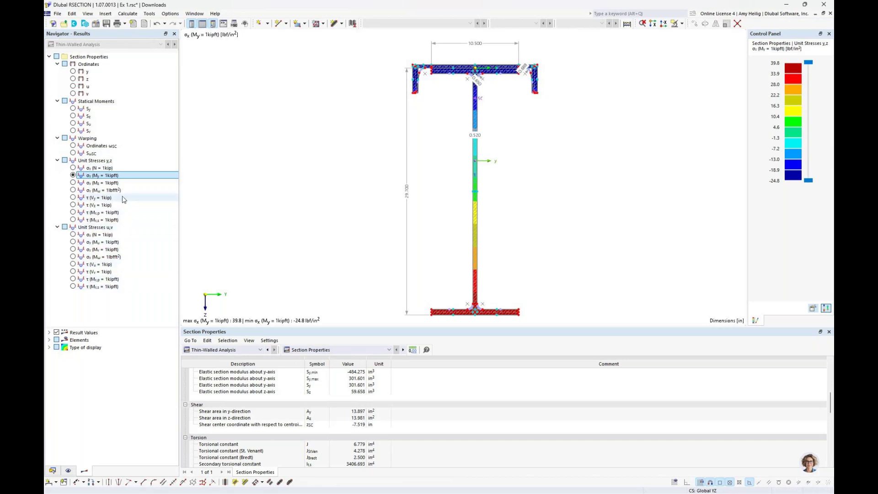
Step: Return to the model's input data and collapse the list of elements
{"action": "left_click", "coordinate": [52, 471]}
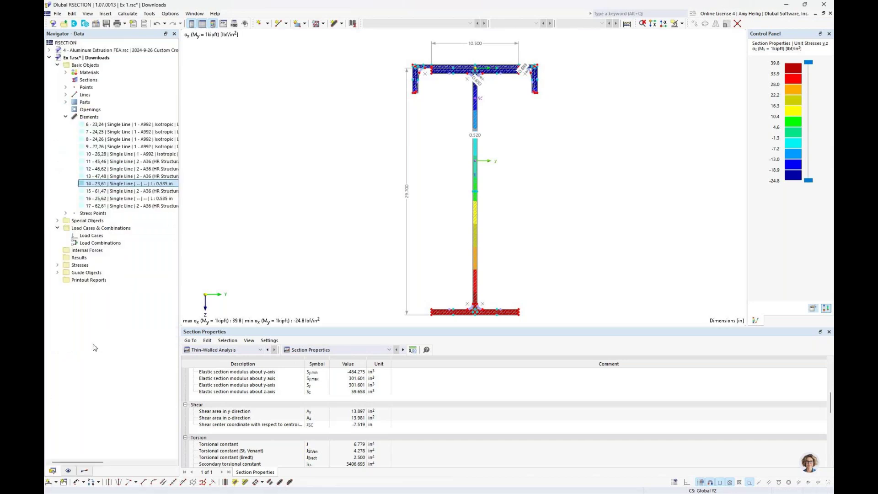
{"action": "left_click", "coordinate": [65, 117]}
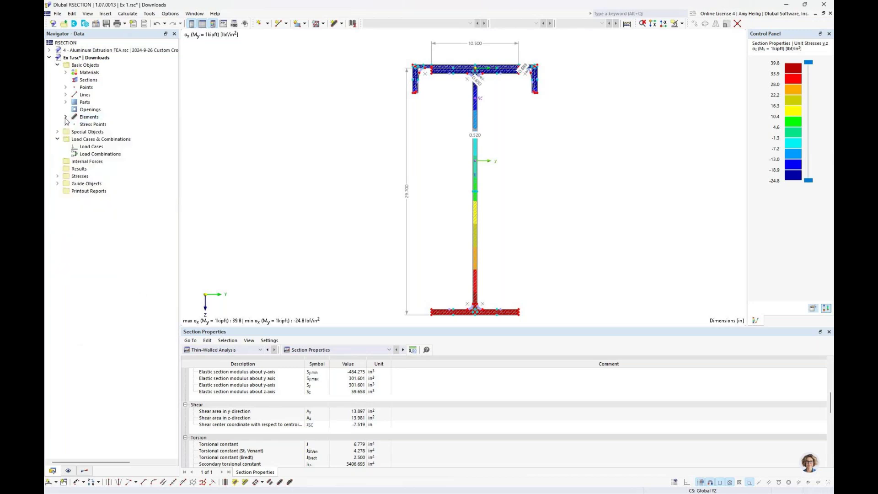
Step: Create a new load case named "Load 1" with the Permanent action category
{"action": "right_click", "coordinate": [93, 147]}
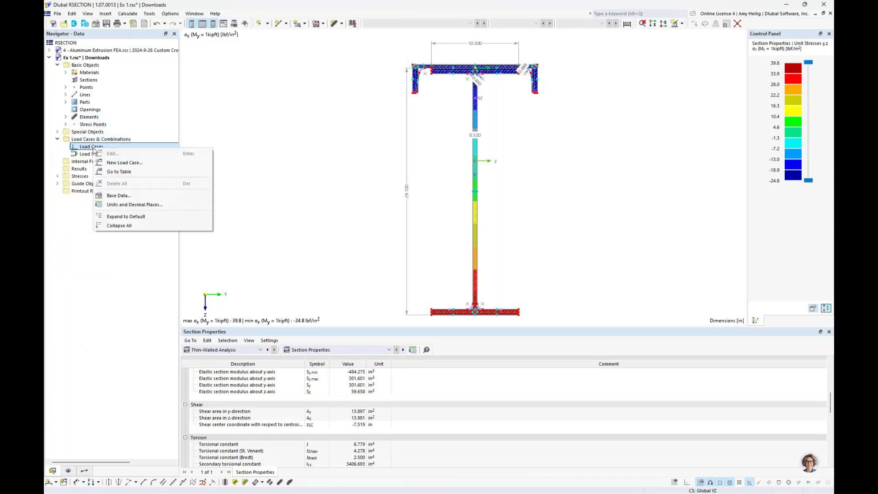
{"action": "left_click", "coordinate": [125, 163]}
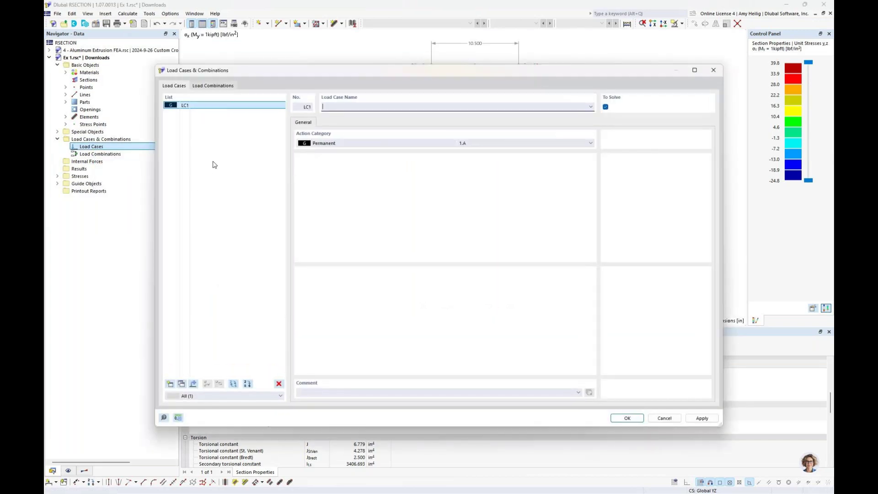
{"action": "left_click", "coordinate": [231, 87]}
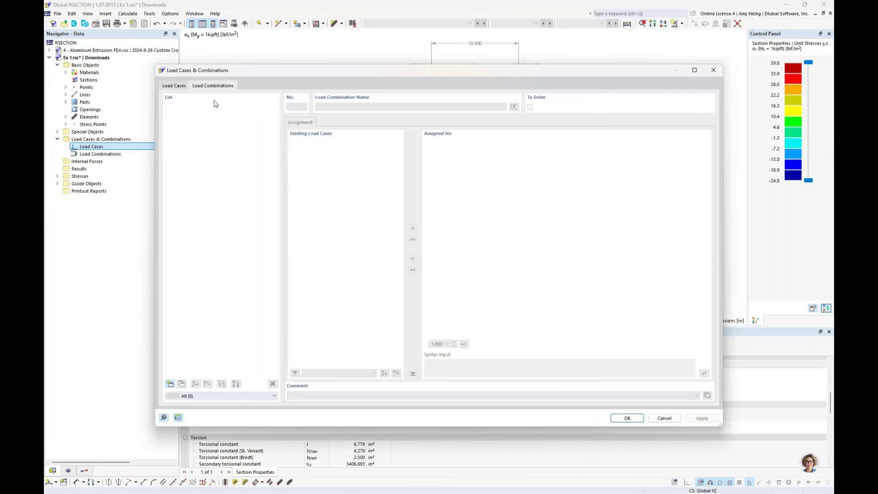
{"action": "left_click", "coordinate": [178, 87]}
{"action": "left_click", "coordinate": [332, 108]}
{"action": "type", "text": "Load 1"}
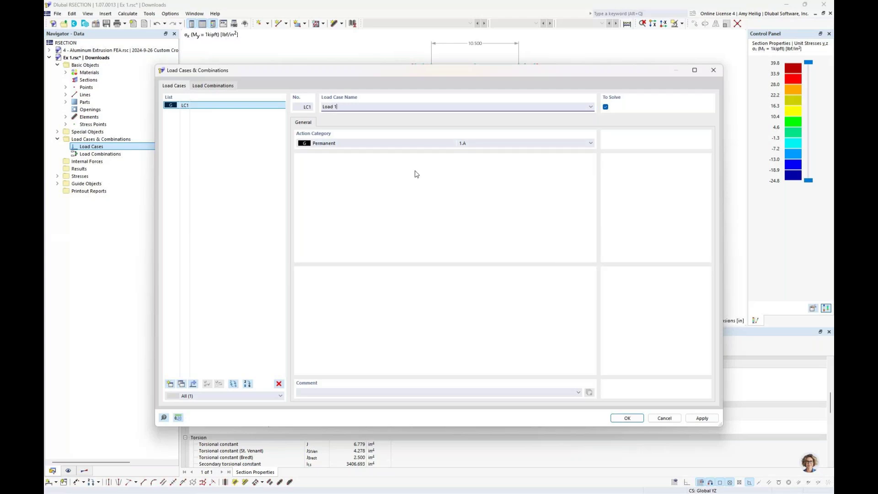
{"action": "left_click", "coordinate": [625, 417]}
Step: Define new internal forces for load case Load 1 with Vz = -10 kip and My = 100 kipft
{"action": "left_click", "coordinate": [57, 160]}
{"action": "left_click", "coordinate": [66, 169]}
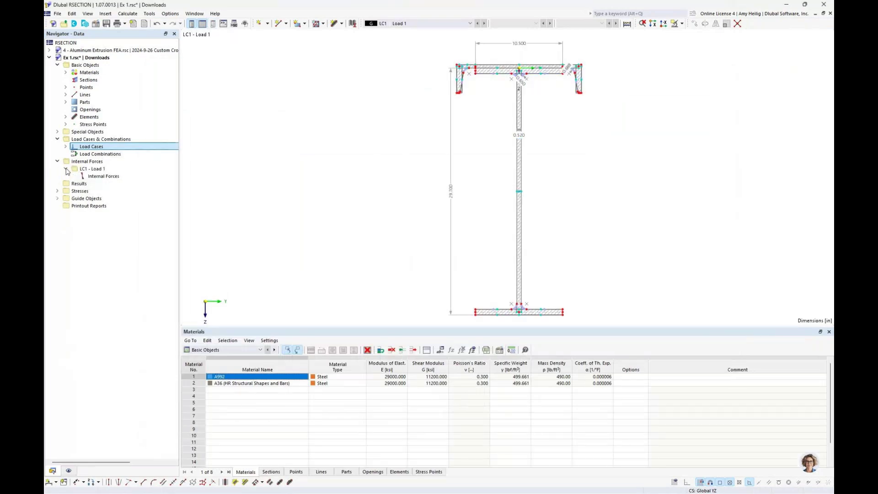
{"action": "right_click", "coordinate": [97, 180]}
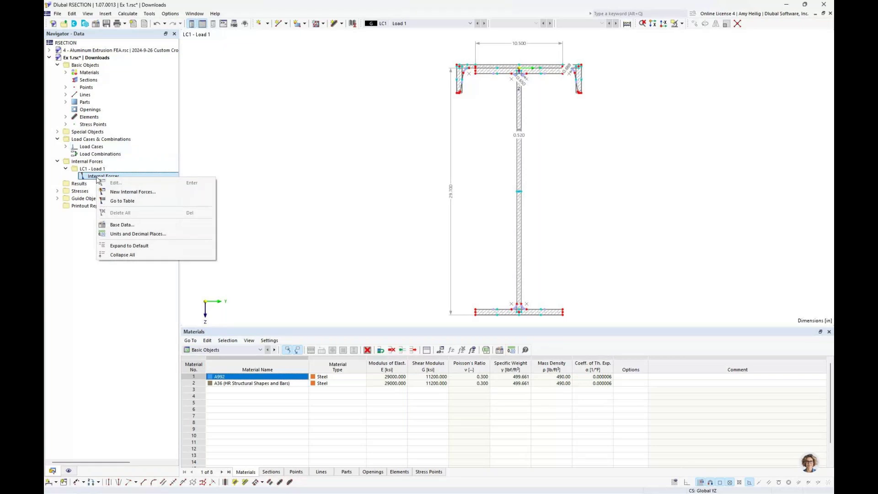
{"action": "left_click", "coordinate": [121, 192]}
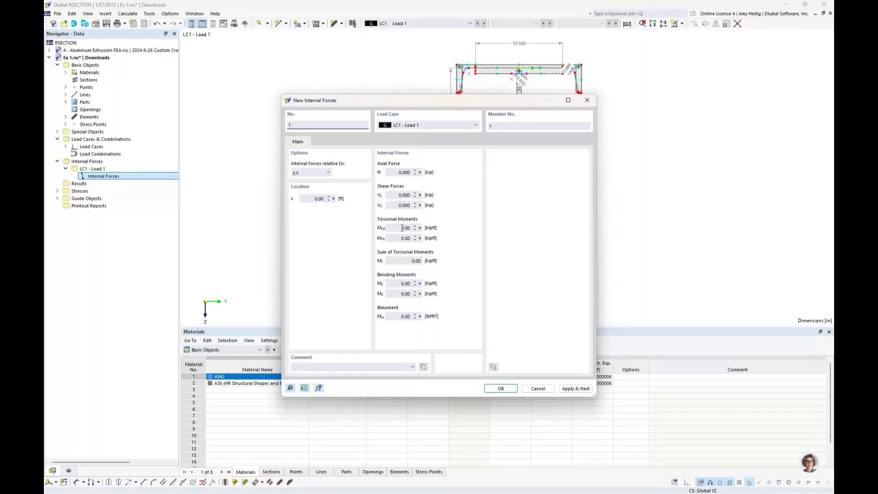
{"action": "left_click", "coordinate": [396, 205]}
{"action": "type", "text": "-10"}
{"action": "left_click", "coordinate": [400, 284]}
{"action": "type", "text": "10"}
{"action": "left_click", "coordinate": [492, 388]}
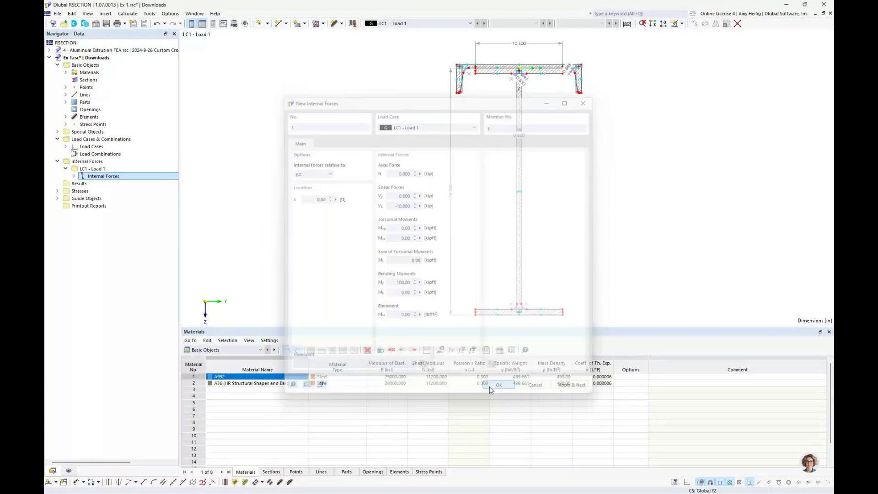
Step: Calculate the section and display the equivalent von Mises stresses for load case Load 1
{"action": "left_click", "coordinate": [128, 14]}
{"action": "left_click", "coordinate": [133, 24]}
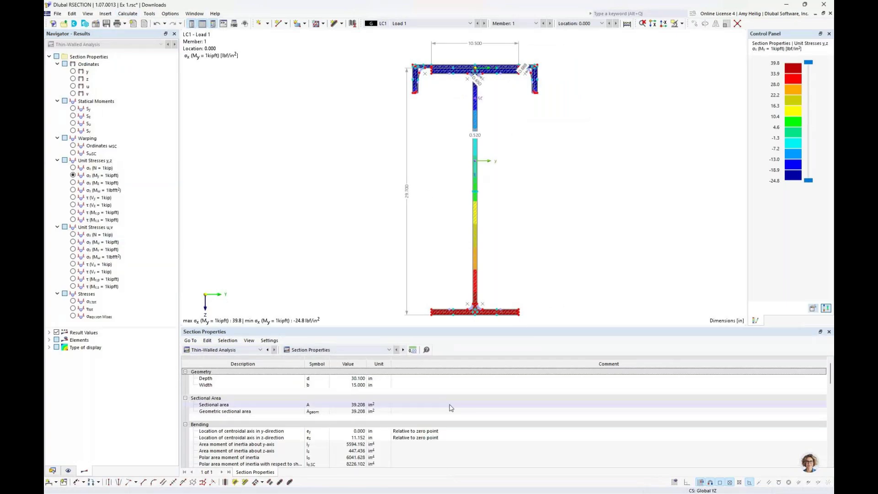
{"action": "left_click", "coordinate": [73, 315]}
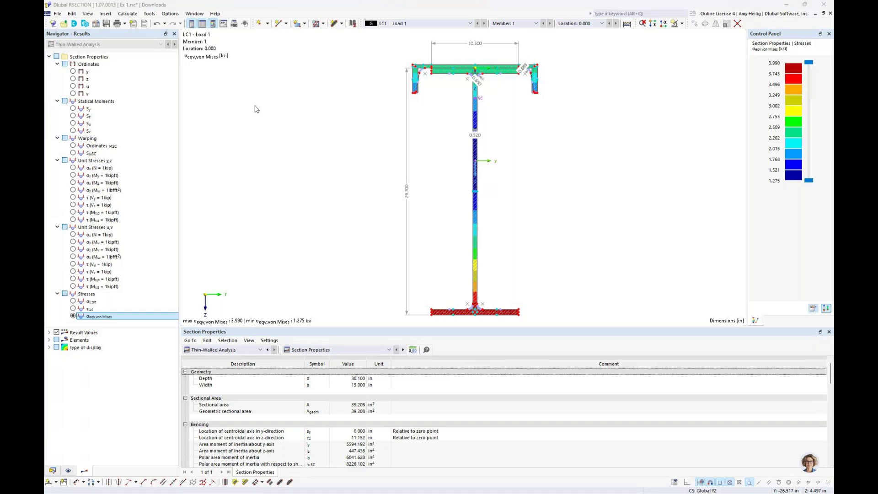
Step: Switch to AutoCAD to examine the cross-section outline in Shape 1.dxf, and return to RSECTION
{"action": "key", "text": "super+Tab"}
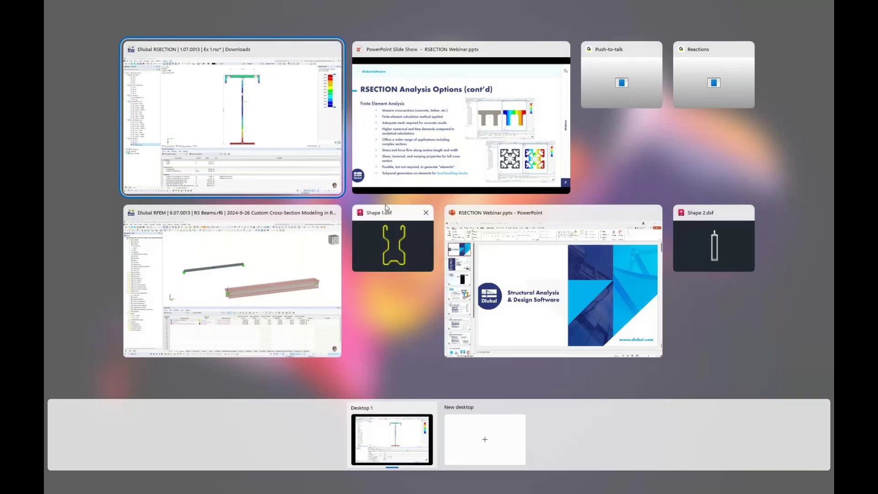
{"action": "left_click", "coordinate": [388, 246]}
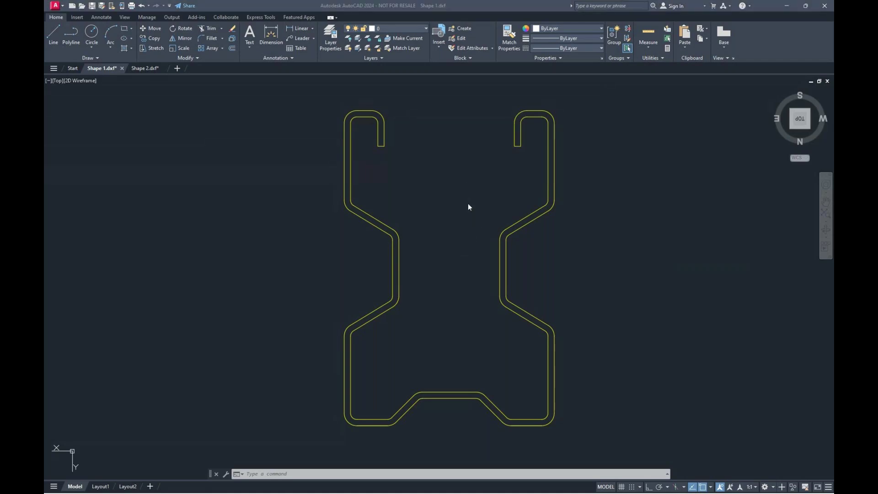
{"action": "key", "text": "super+Tab"}
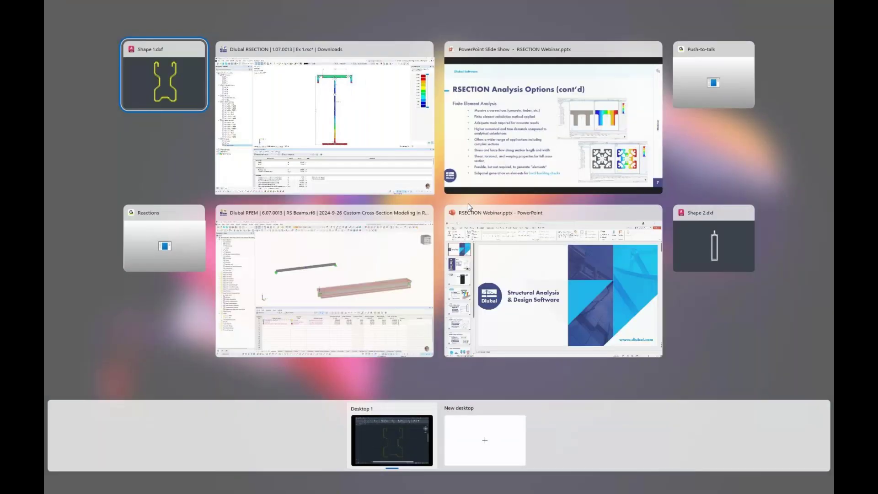
Step: Create a new model named "Ex. 2" that uses Thin-Walled Analysis
{"action": "left_click", "coordinate": [57, 13]}
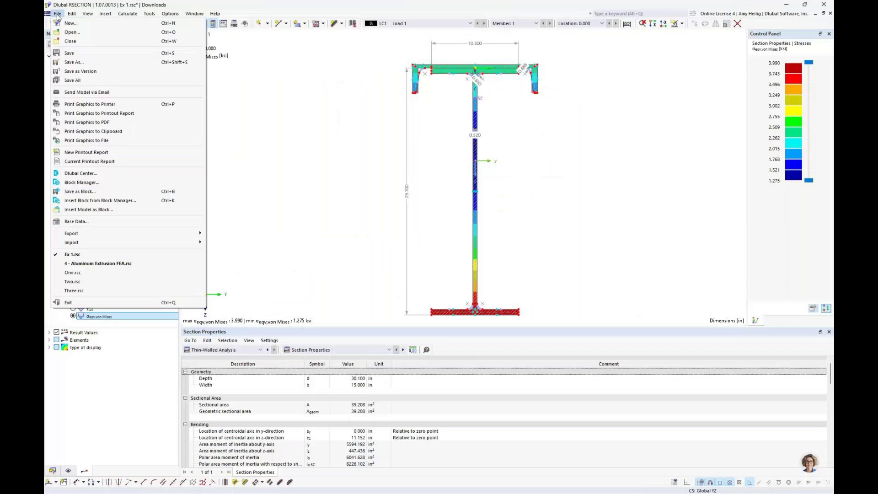
{"action": "left_click", "coordinate": [68, 23]}
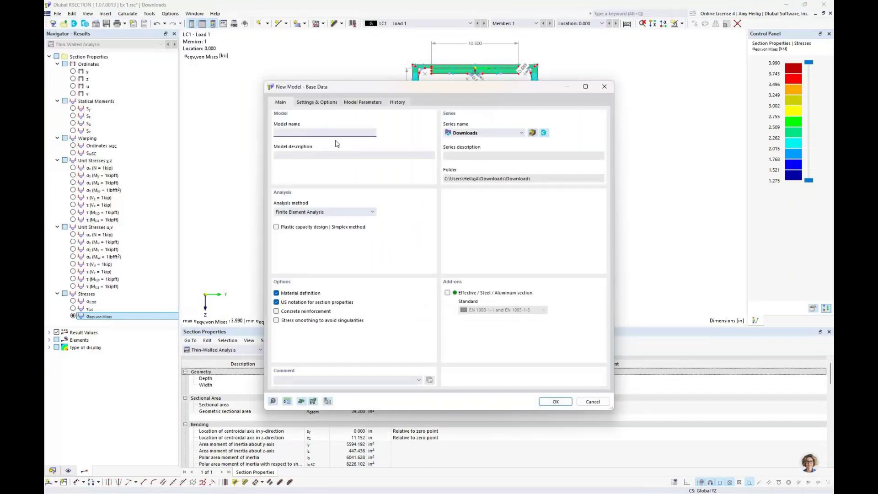
{"action": "type", "text": "Ex. 2"}
{"action": "left_click", "coordinate": [327, 212]}
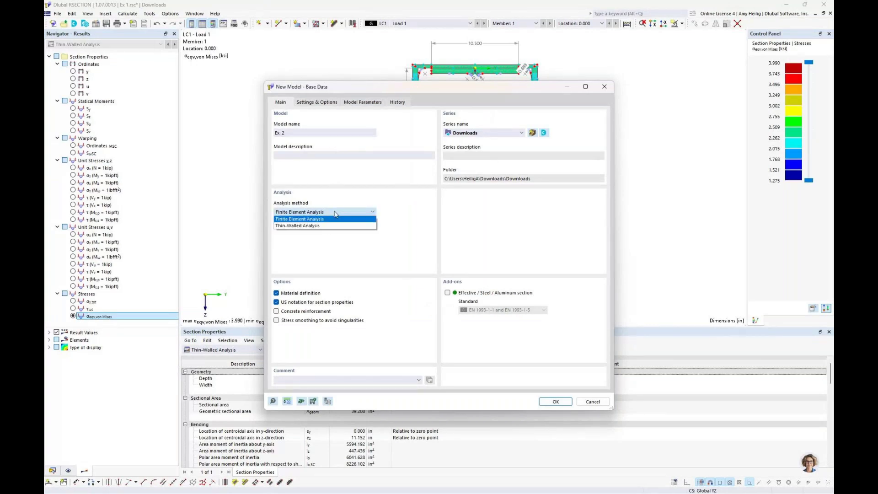
{"action": "left_click", "coordinate": [307, 225]}
{"action": "left_click", "coordinate": [555, 401]}
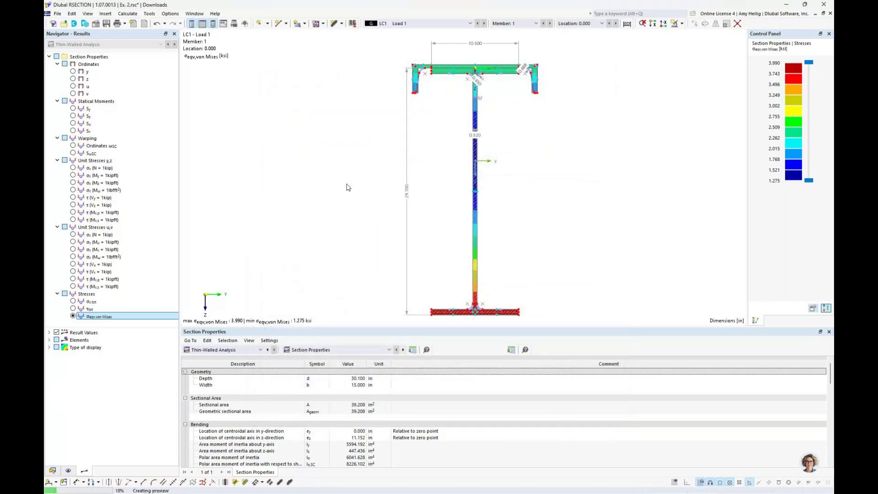
Step: Start a DXF import of Shape 1.dxf into the active model
{"action": "left_click", "coordinate": [57, 13]}
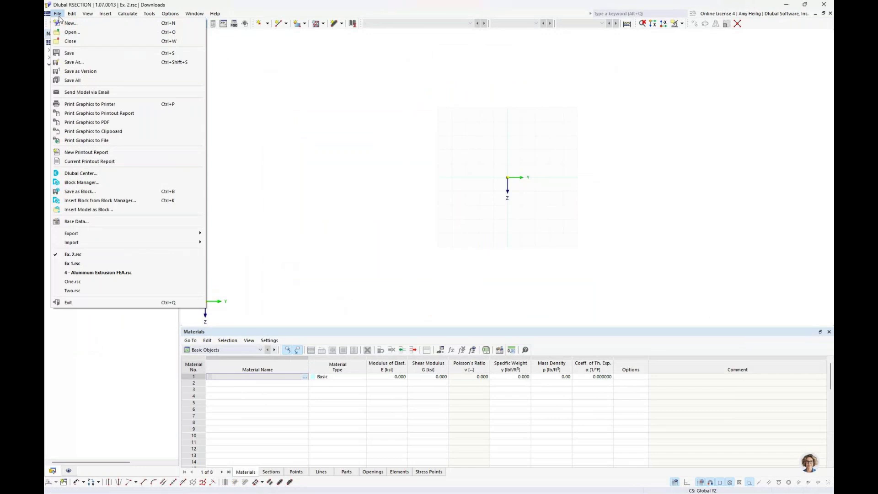
{"action": "left_click", "coordinate": [90, 247]}
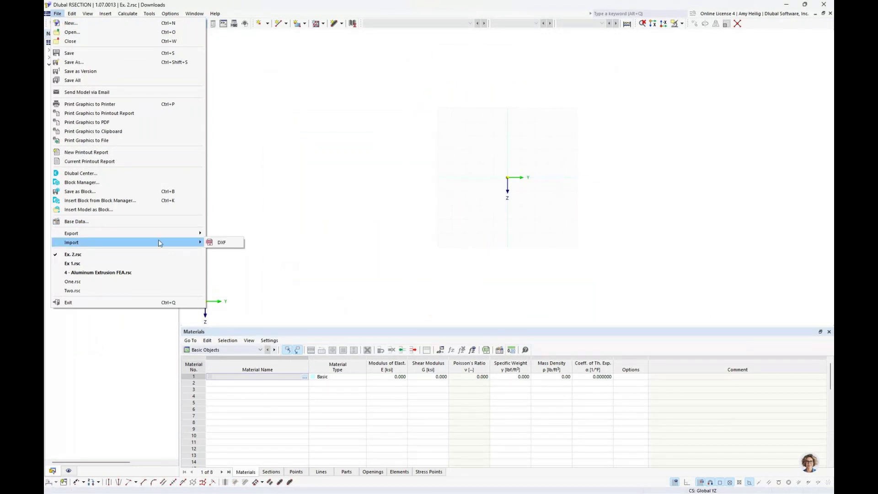
{"action": "left_click", "coordinate": [223, 242]}
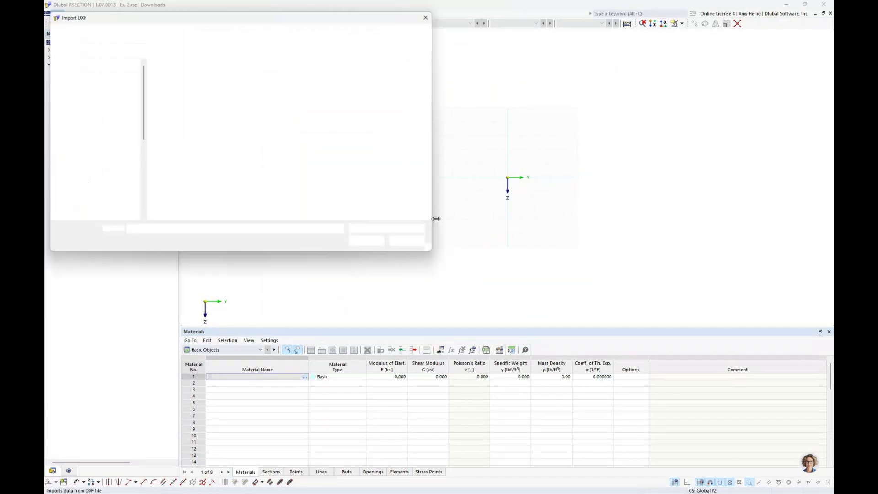
{"action": "left_click", "coordinate": [231, 91]}
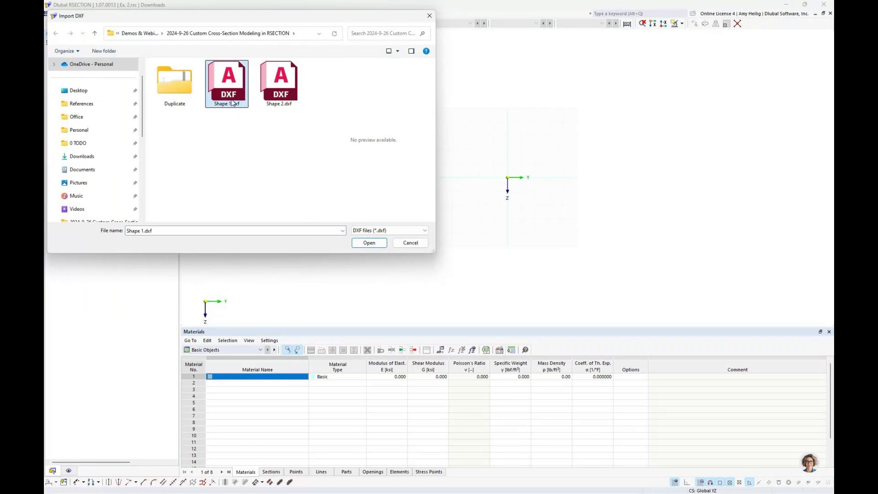
{"action": "left_click", "coordinate": [368, 246]}
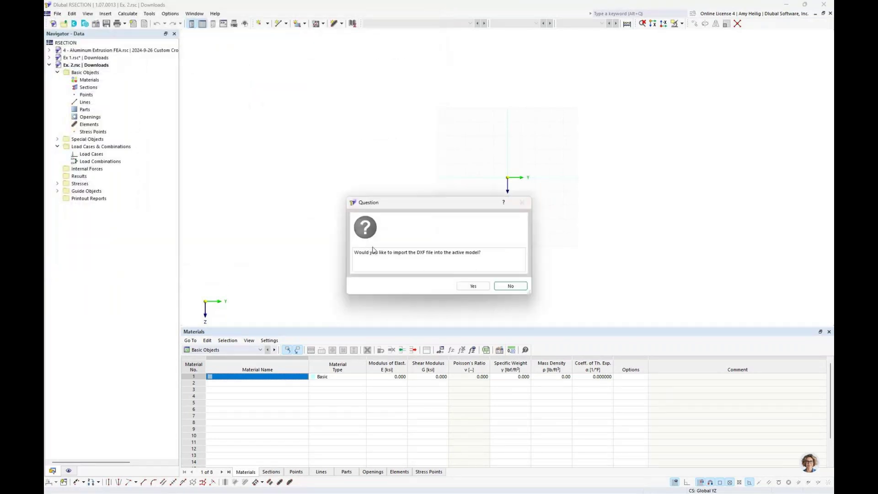
{"action": "left_click", "coordinate": [469, 283]}
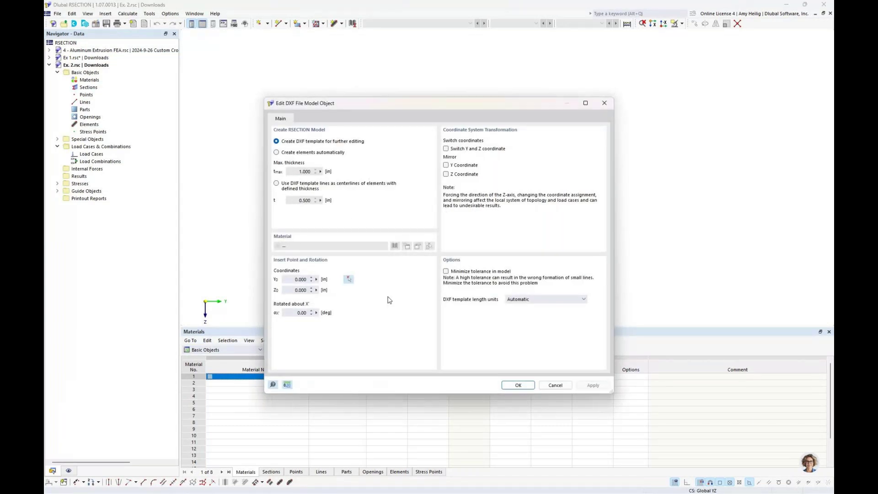
Step: Import the DXF with automatically created elements in AISI S100-16 material A1003-15 (ST33H), and dismiss the import log
{"action": "left_click", "coordinate": [277, 153]}
{"action": "left_click", "coordinate": [395, 246]}
{"action": "left_click", "coordinate": [201, 178]}
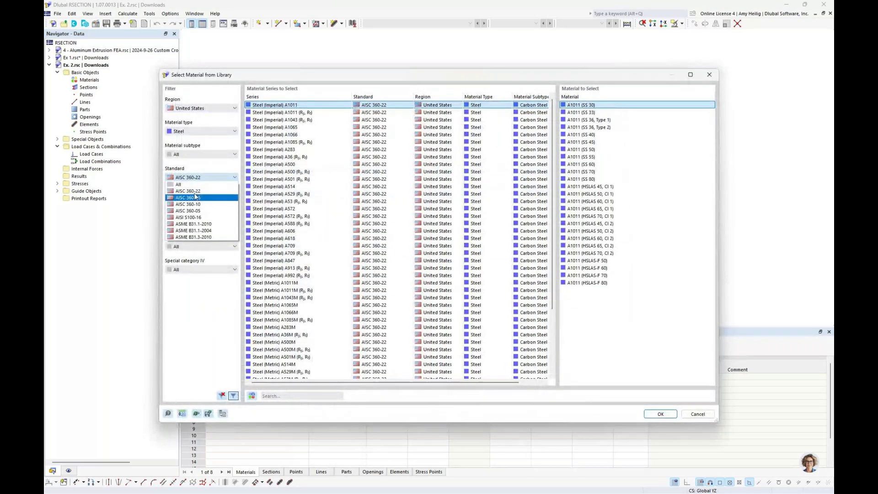
{"action": "left_click", "coordinate": [189, 218]}
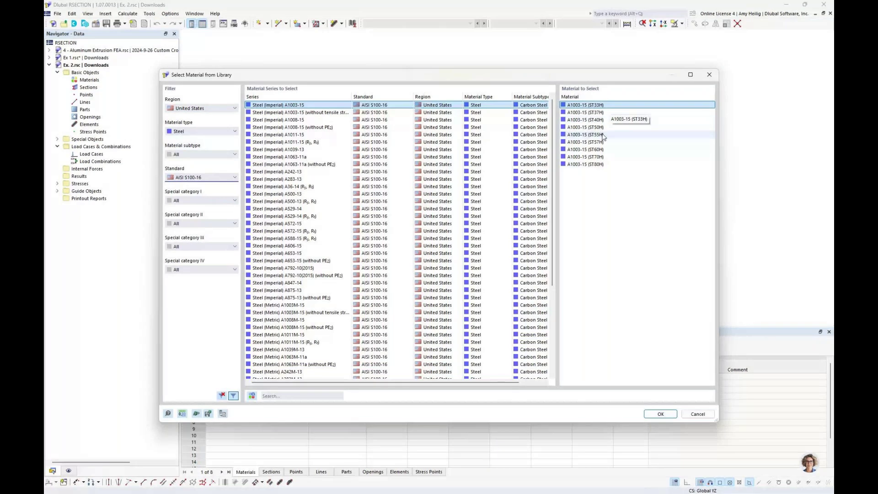
{"action": "key", "text": "Return"}
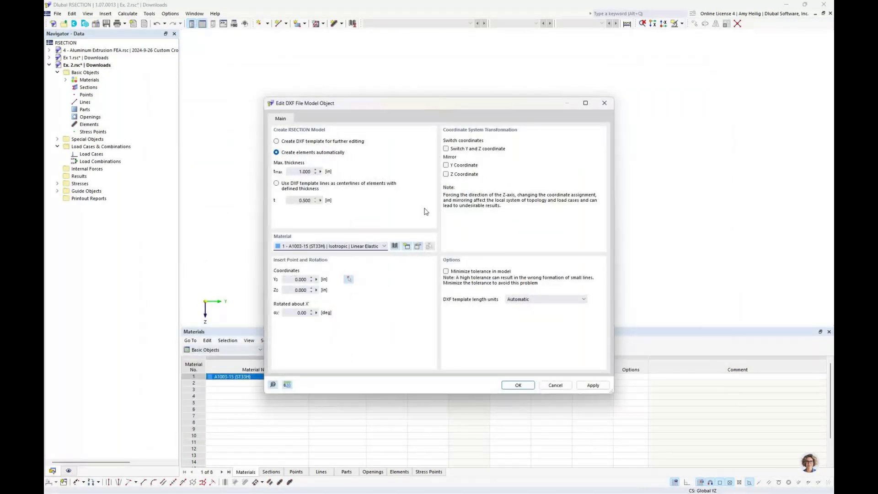
{"action": "left_click", "coordinate": [518, 385]}
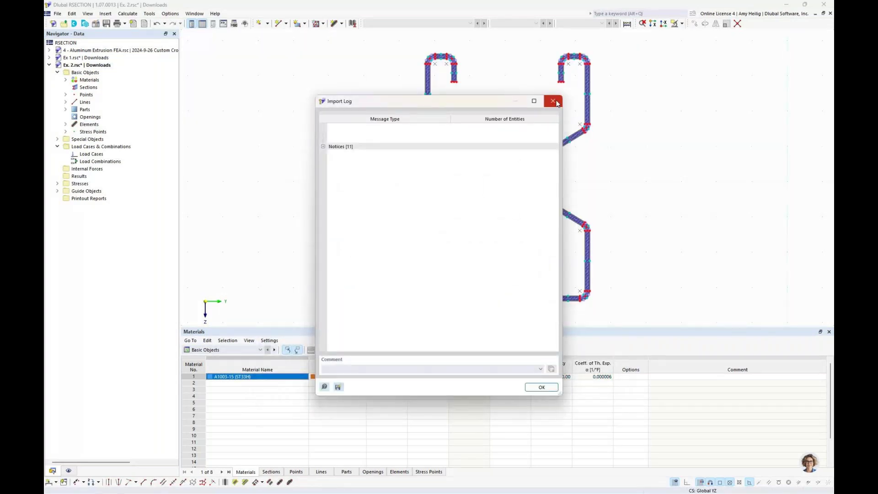
{"action": "left_click", "coordinate": [553, 101]}
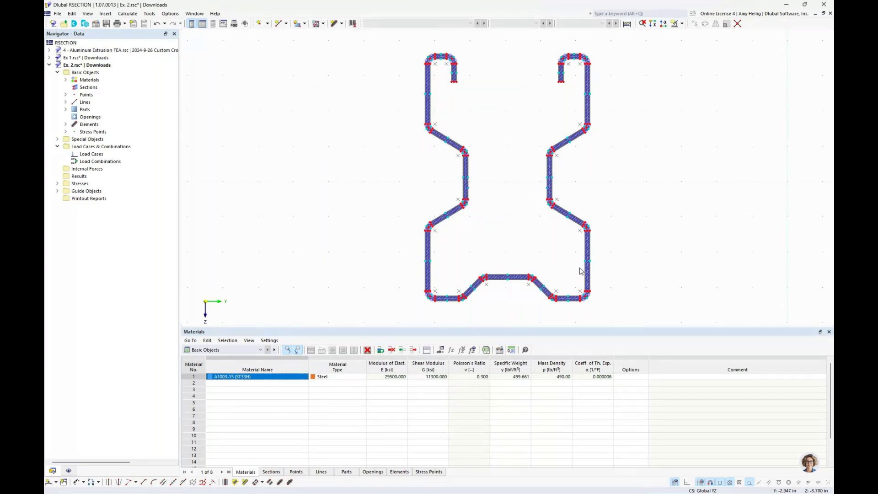
Step: Shrink the data table to enlarge the model view, and list the model's elements and parts
{"action": "left_click_drag", "start_coordinate": [487, 329], "coordinate": [462, 399]}
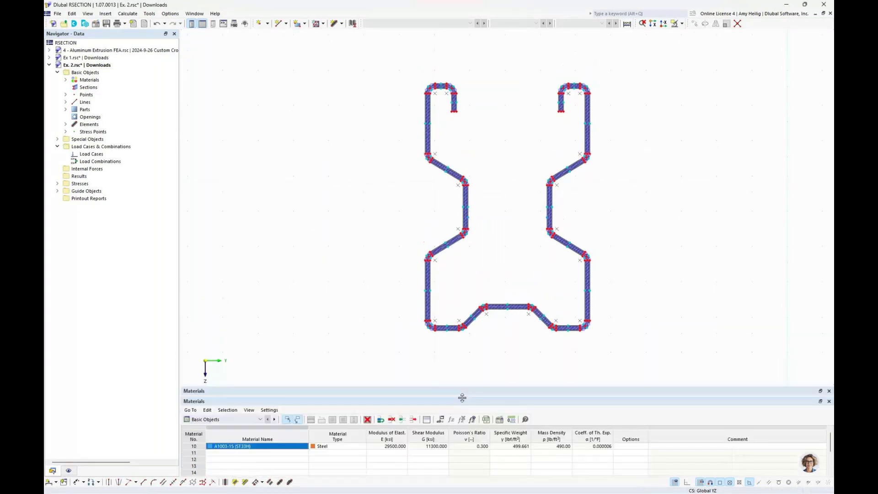
{"action": "left_click", "coordinate": [65, 124]}
{"action": "left_click", "coordinate": [65, 110]}
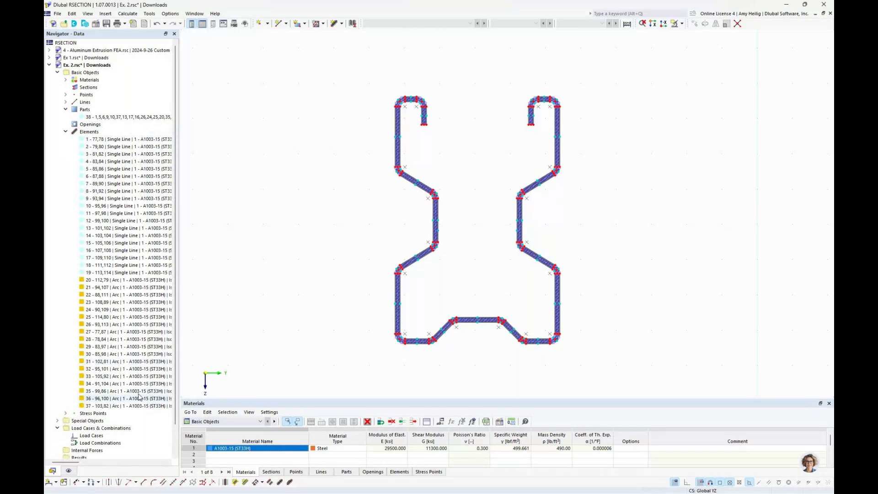
Step: Hide the elements in the model display, and highlight the section's single part to inspect its outline
{"action": "left_click", "coordinate": [68, 471]}
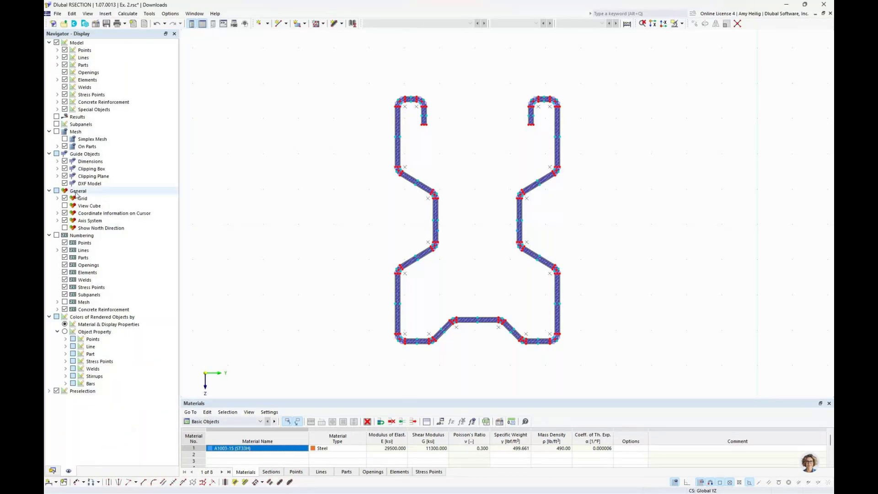
{"action": "left_click", "coordinate": [65, 80]}
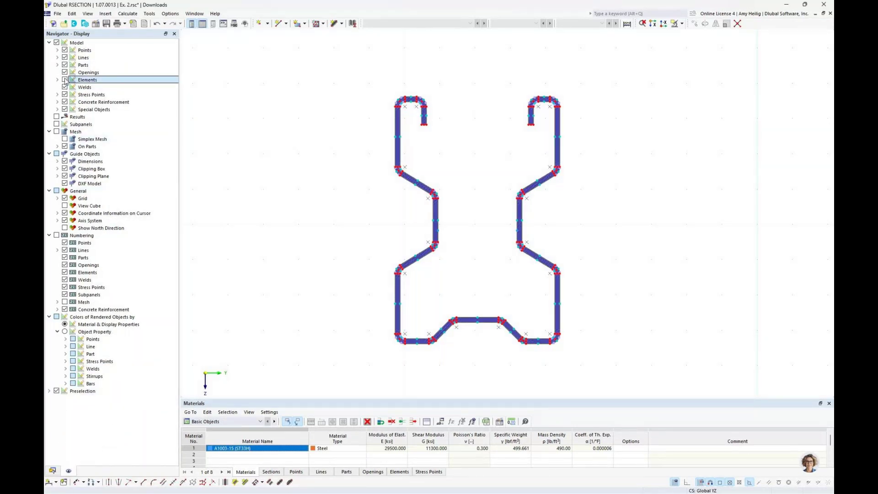
{"action": "left_click", "coordinate": [54, 471]}
{"action": "left_click", "coordinate": [113, 117]}
{"action": "scroll", "coordinate": [449, 243], "scroll_direction": "up", "scroll_amount": 6}
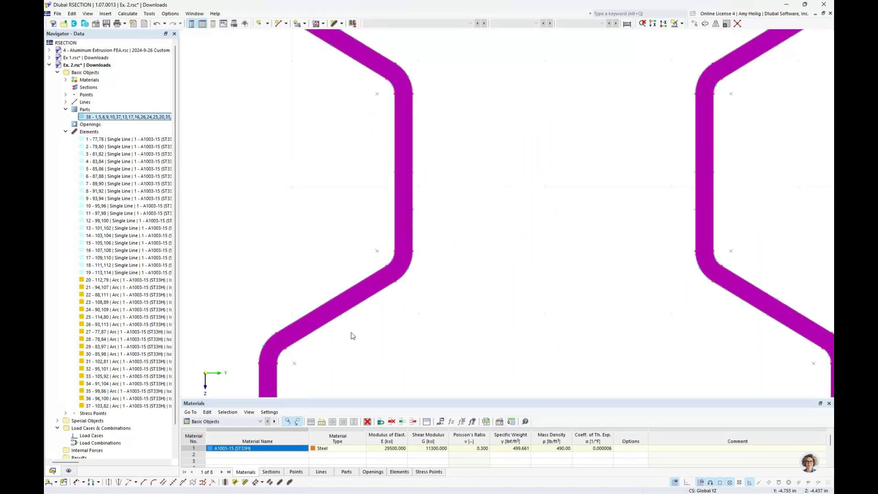
{"action": "scroll", "coordinate": [353, 336], "scroll_direction": "down", "scroll_amount": 3}
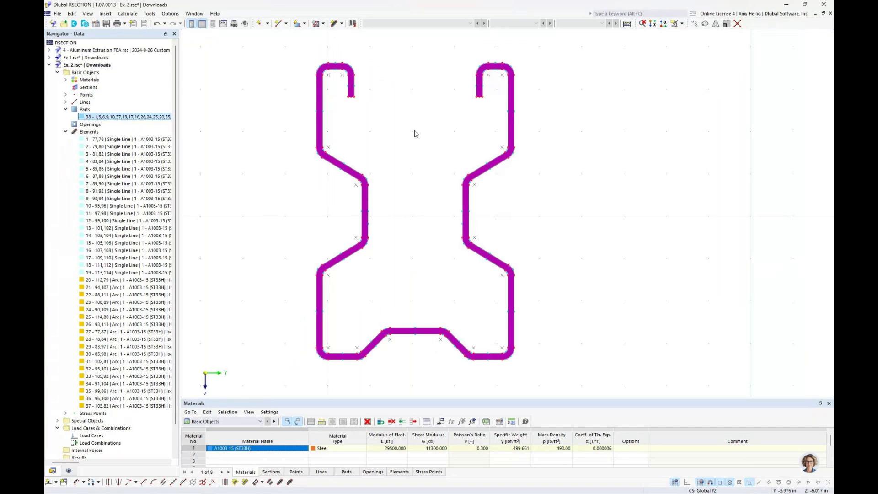
Step: Highlight the first single-line element, and display the elements instead of the parts in the model view
{"action": "left_click", "coordinate": [65, 109]}
{"action": "left_click", "coordinate": [93, 132]}
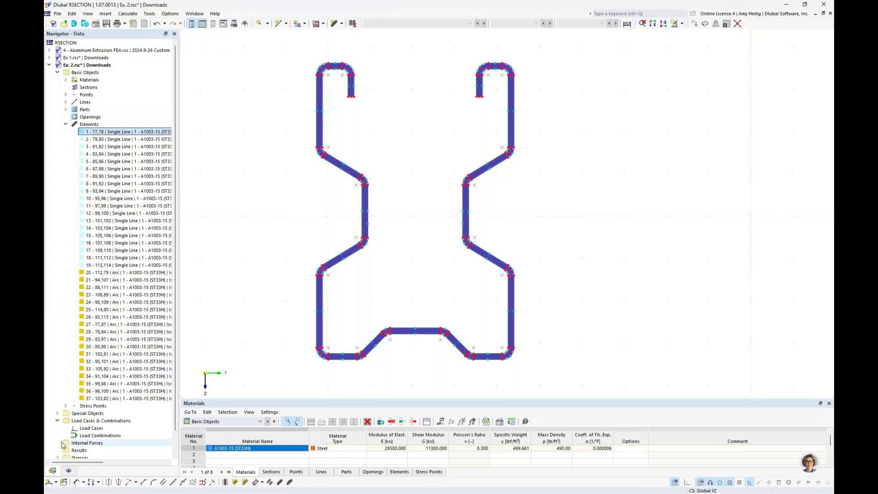
{"action": "left_click", "coordinate": [68, 471]}
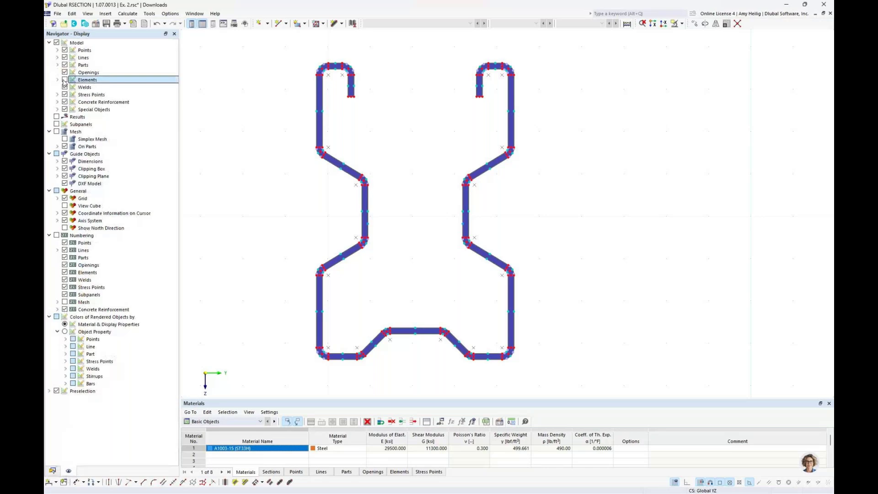
{"action": "left_click", "coordinate": [65, 65]}
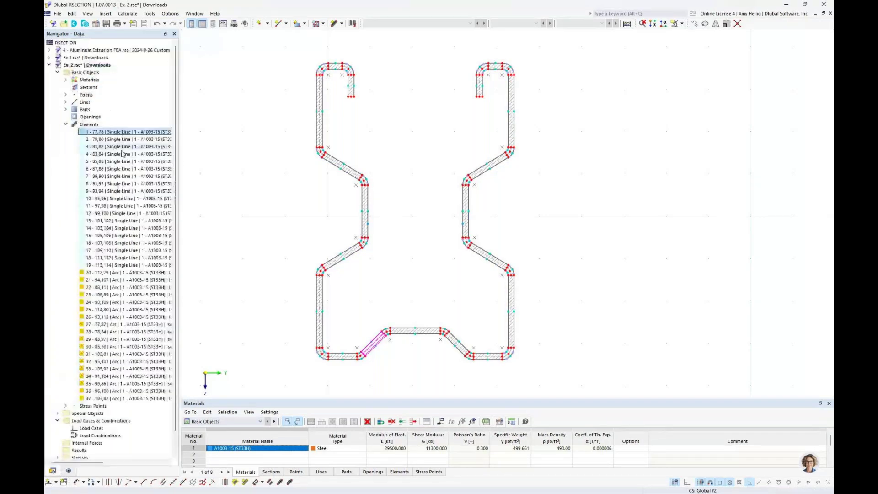
Step: Highlight straight elements 2 and 3 one after another to examine where each lies on the section
{"action": "scroll", "coordinate": [392, 294], "scroll_direction": "up", "scroll_amount": 5}
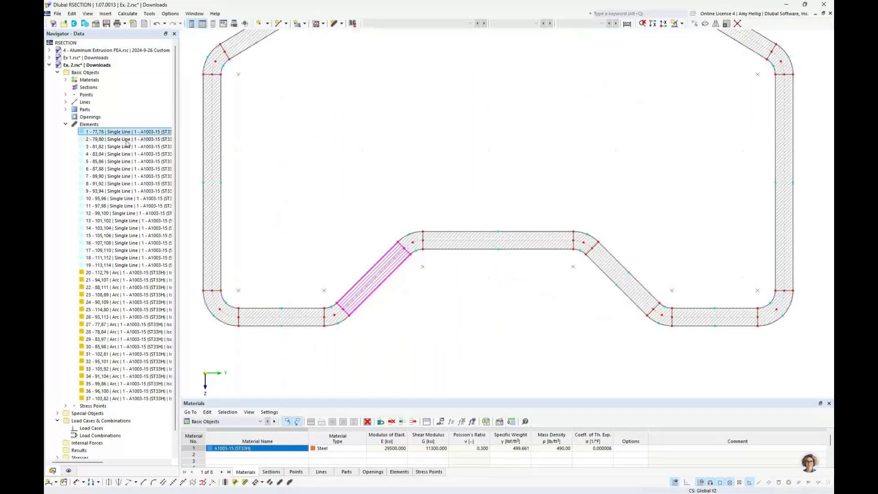
{"action": "left_click", "coordinate": [127, 139]}
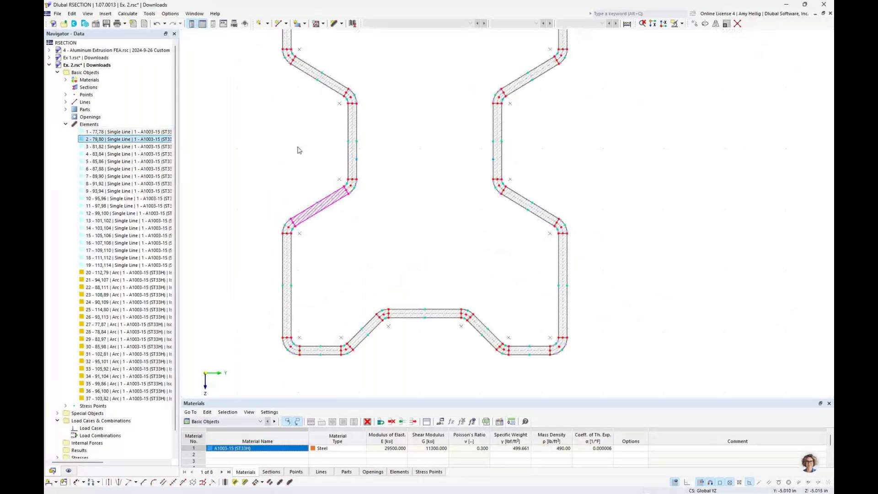
{"action": "left_click", "coordinate": [120, 147]}
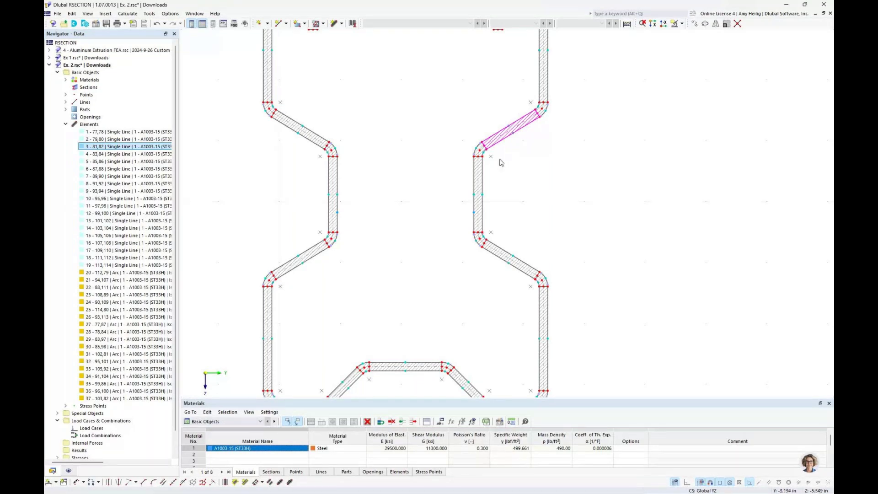
{"action": "middle_click_drag", "start_coordinate": [437, 140], "coordinate": [435, 253]}
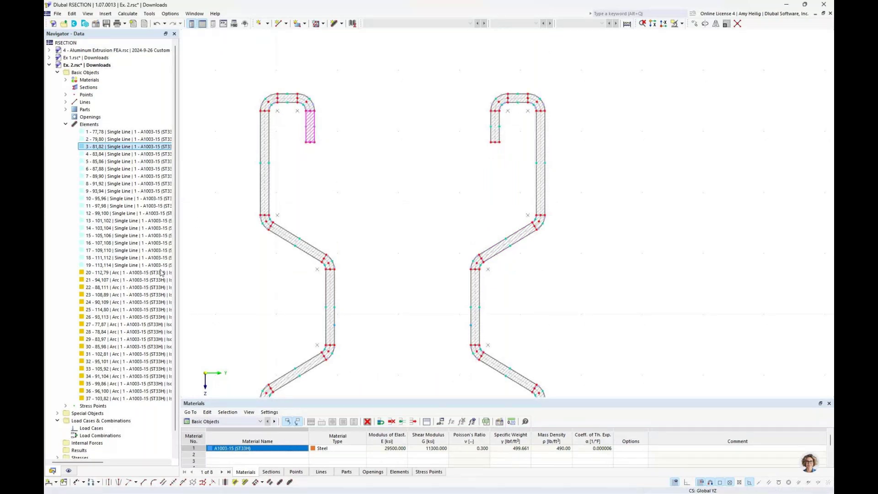
Step: Highlight arc element 20 and examine the rounded corner it forms up close
{"action": "left_click", "coordinate": [99, 273]}
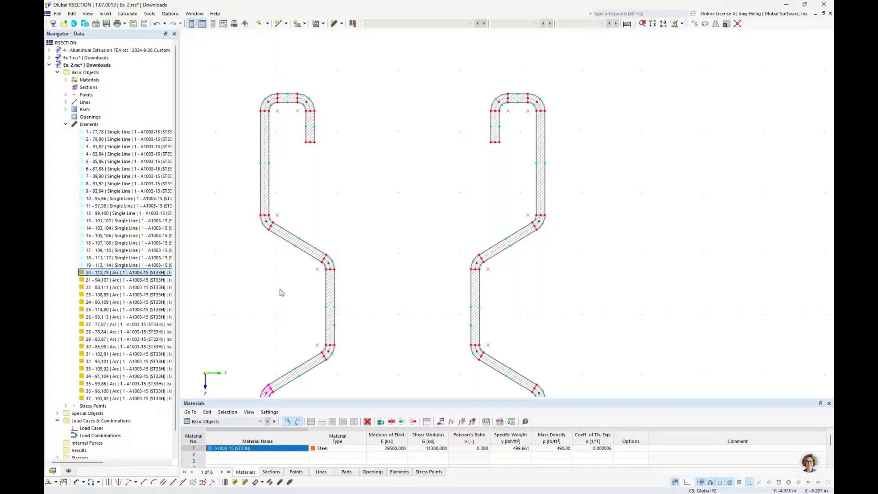
{"action": "scroll", "coordinate": [307, 329], "scroll_direction": "up", "scroll_amount": 5}
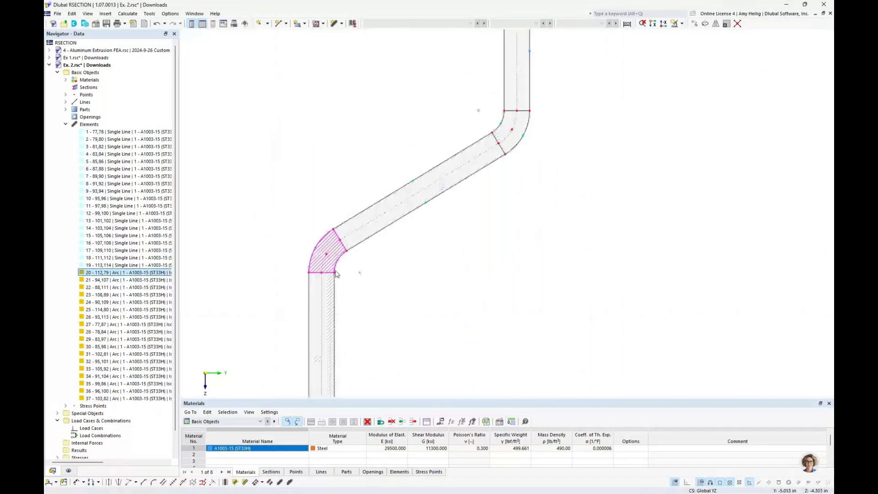
{"action": "scroll", "coordinate": [334, 263], "scroll_direction": "up", "scroll_amount": 2}
{"action": "scroll", "coordinate": [333, 259], "scroll_direction": "up", "scroll_amount": 1}
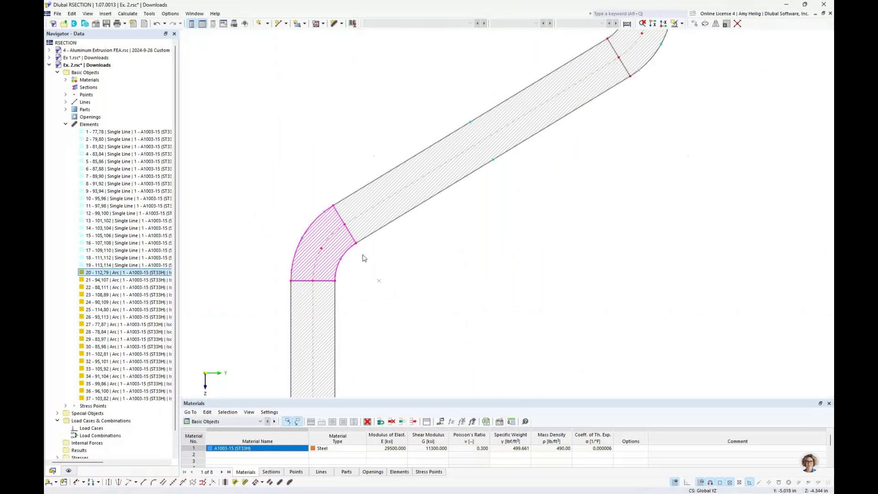
{"action": "scroll", "coordinate": [317, 254], "scroll_direction": "down", "scroll_amount": 5}
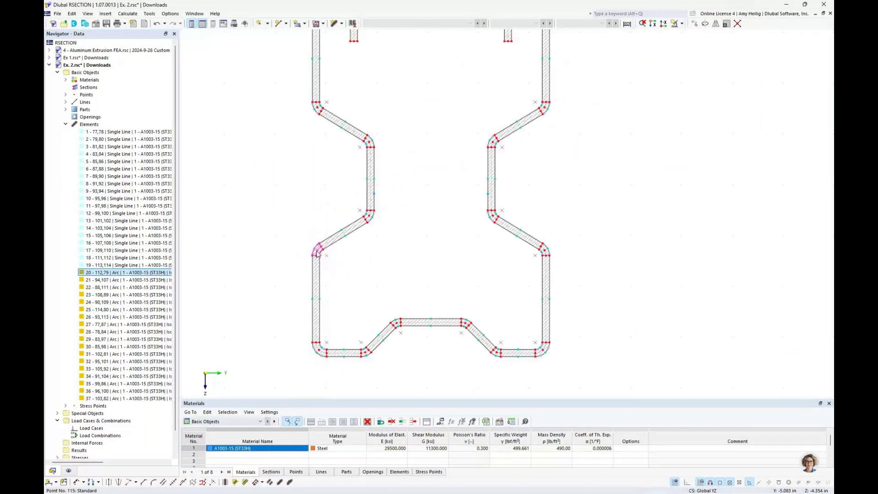
Step: Collapse the element list and run the thin-walled analysis of the cold-formed section
{"action": "left_click", "coordinate": [65, 125]}
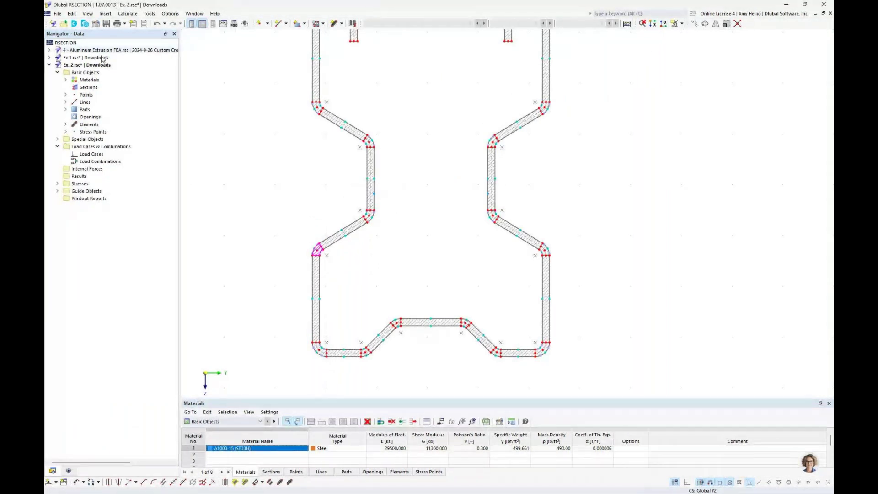
{"action": "scroll", "coordinate": [288, 145], "scroll_direction": "down", "scroll_amount": 3}
{"action": "left_click", "coordinate": [127, 14]}
{"action": "left_click", "coordinate": [137, 32]}
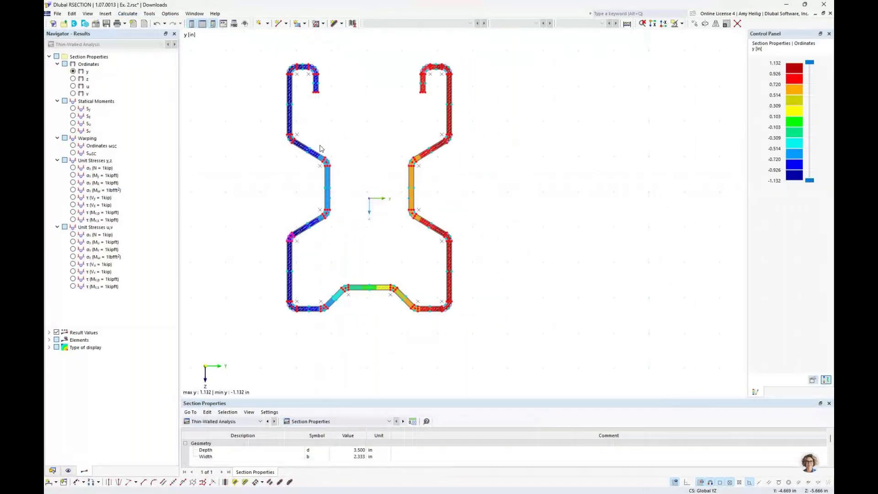
Step: Review the bending, shear, torsion and warping values in an enlarged section properties table, and shrink the table again
{"action": "left_click_drag", "start_coordinate": [370, 399], "coordinate": [396, 228]}
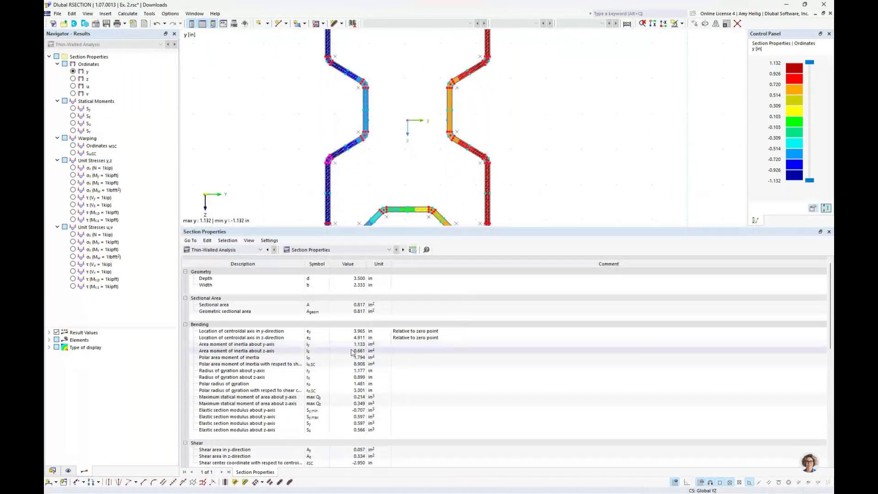
{"action": "scroll", "coordinate": [352, 352], "scroll_direction": "down", "scroll_amount": 3}
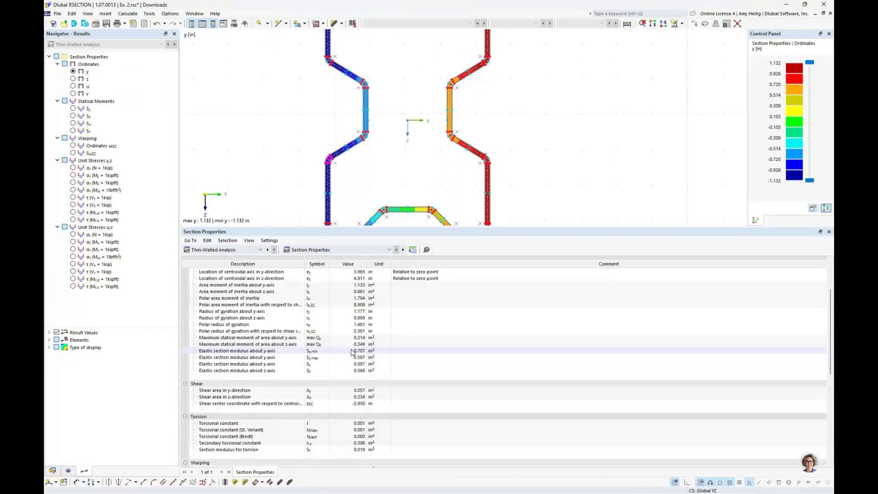
{"action": "scroll", "coordinate": [352, 352], "scroll_direction": "down", "scroll_amount": 5}
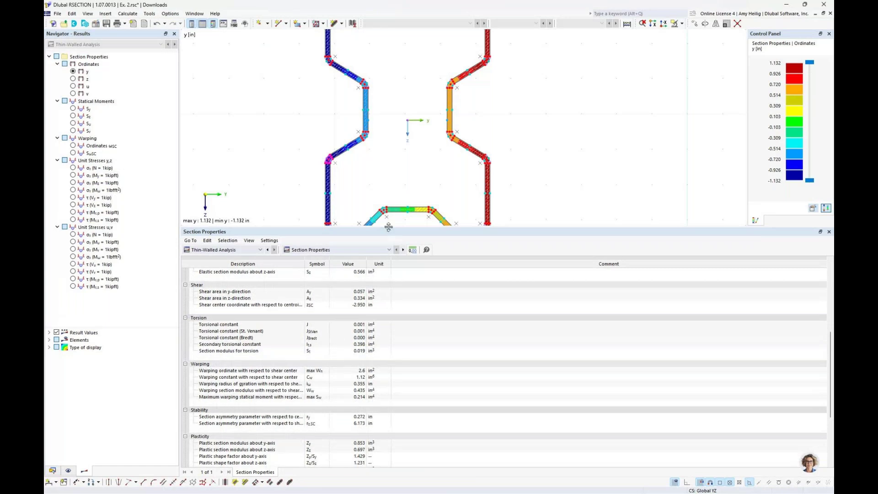
{"action": "left_click_drag", "start_coordinate": [388, 226], "coordinate": [377, 370]}
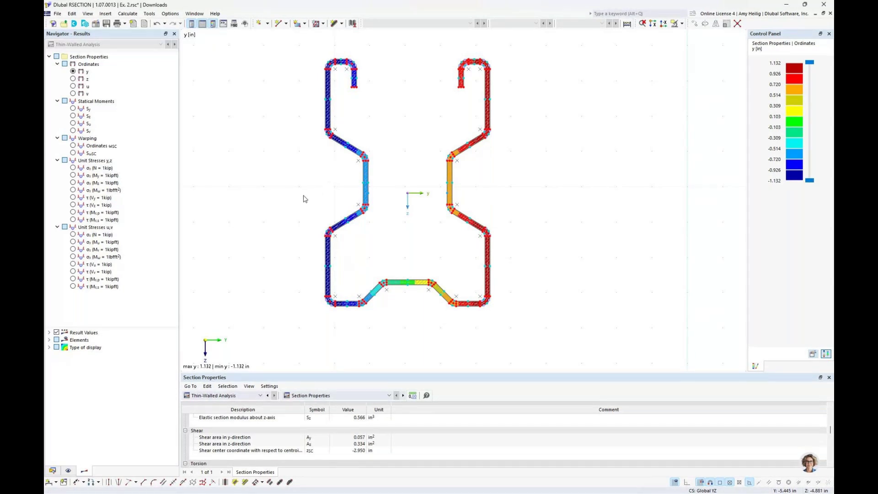
{"action": "middle_click_drag", "start_coordinate": [454, 251], "coordinate": [491, 274]}
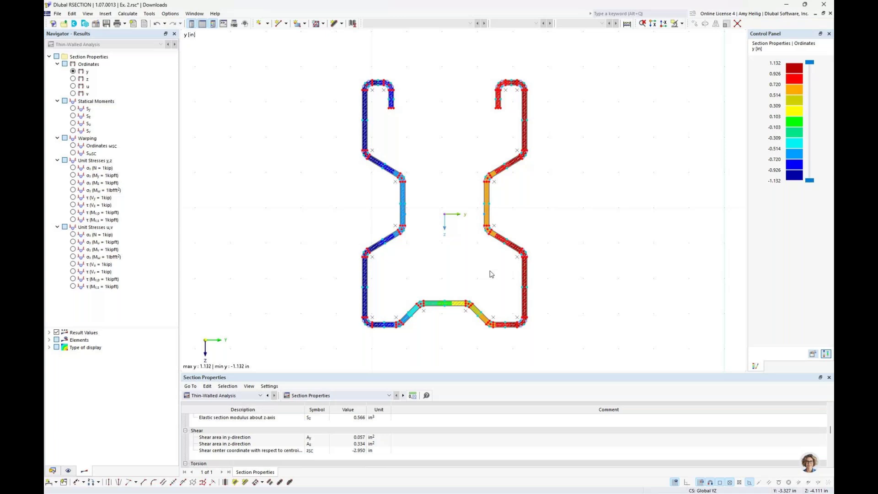
Step: Switch to AutoCAD and examine the Shape 2.dxf profile, including its slotted stem, grooves and hollow box
{"action": "key", "text": "super+Tab"}
{"action": "left_click", "coordinate": [735, 251]}
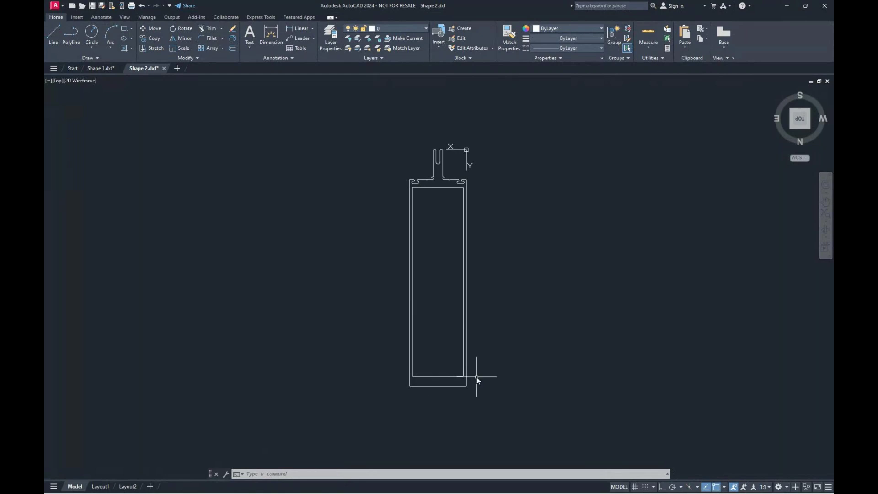
{"action": "middle_click_drag", "start_coordinate": [441, 212], "coordinate": [432, 256]}
{"action": "scroll", "coordinate": [425, 223], "scroll_direction": "up", "scroll_amount": 8}
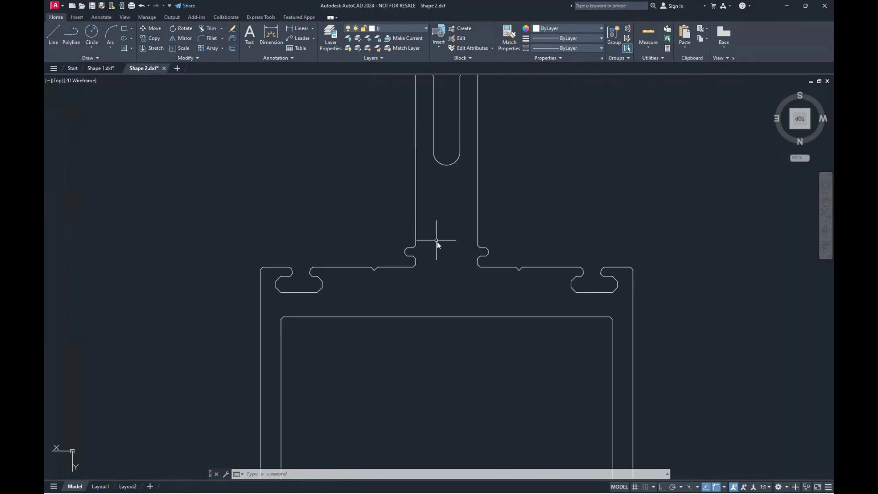
{"action": "scroll", "coordinate": [443, 256], "scroll_direction": "up", "scroll_amount": 2}
{"action": "scroll", "coordinate": [515, 311], "scroll_direction": "down", "scroll_amount": 2}
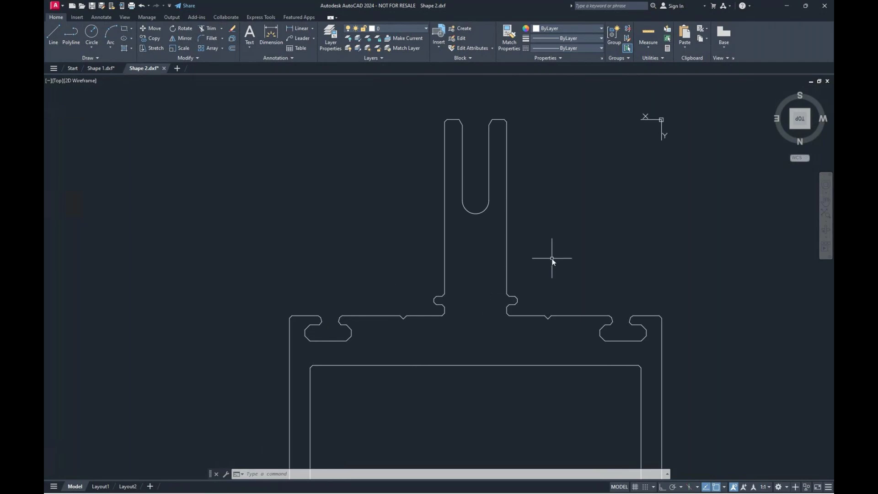
{"action": "scroll", "coordinate": [537, 273], "scroll_direction": "down", "scroll_amount": 6}
{"action": "mouse_move", "coordinate": [541, 325]}
{"action": "middle_mouse_down"}
{"action": "mouse_move", "coordinate": [486, 247]}
{"action": "mouse_move", "coordinate": [452, 220]}
{"action": "mouse_move", "coordinate": [453, 186]}
{"action": "middle_mouse_up"}
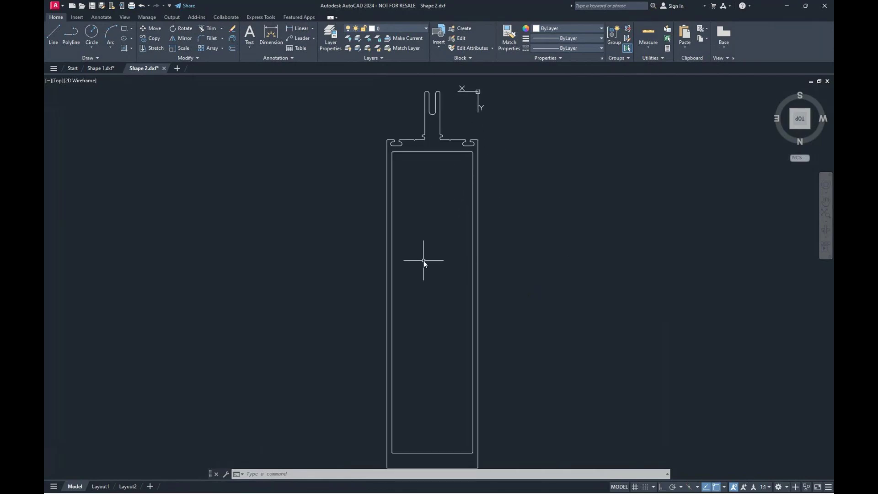
Step: Return to RSECTION and create a new model named Ex. 3 with Finite Element Analysis as the analysis method
{"action": "key", "text": "super+Tab"}
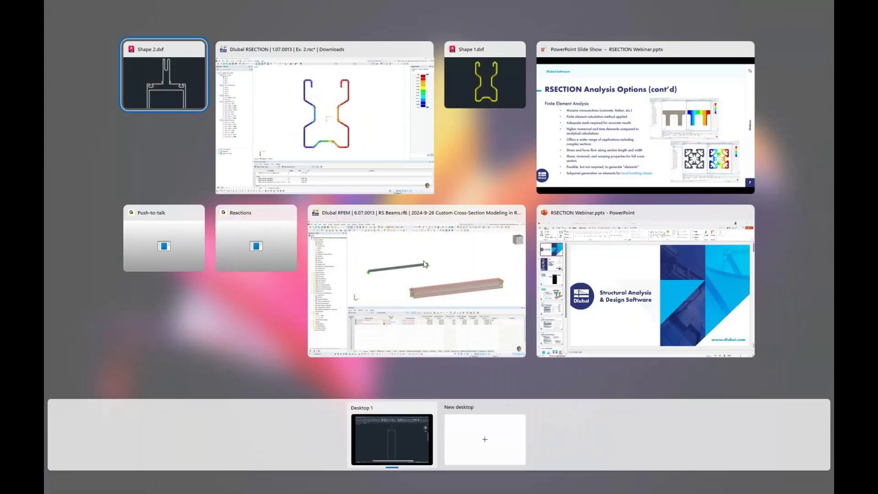
{"action": "left_click", "coordinate": [390, 138]}
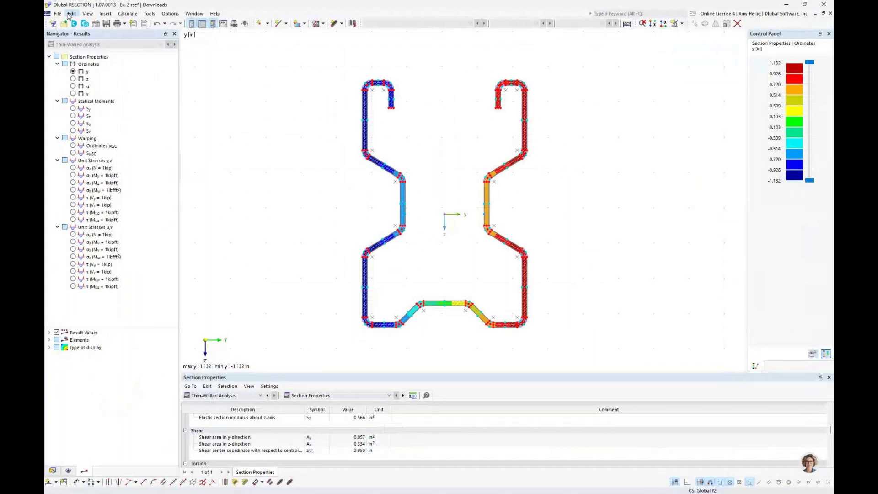
{"action": "left_click", "coordinate": [58, 13]}
{"action": "left_click", "coordinate": [67, 24]}
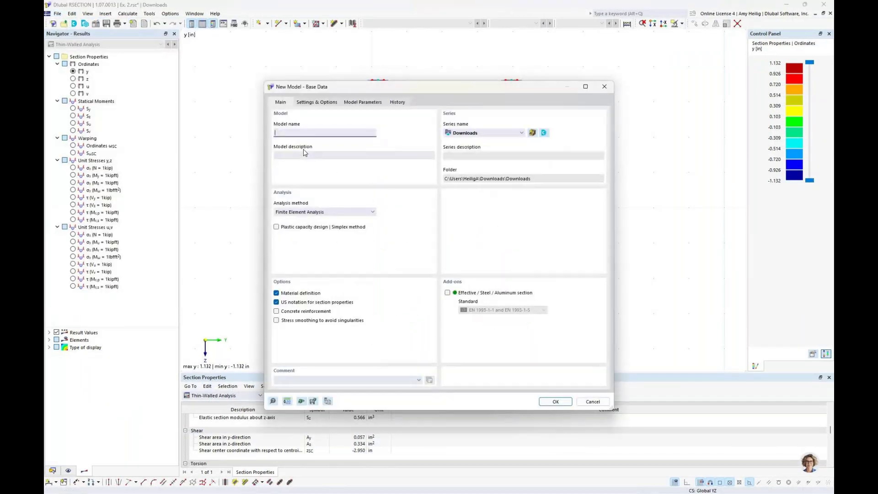
{"action": "type", "text": "Ex. 3"}
{"action": "left_click", "coordinate": [302, 212]}
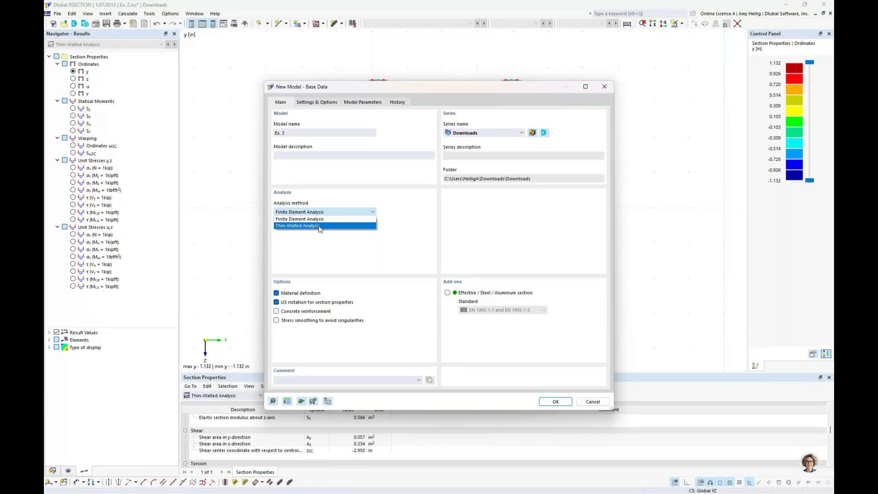
{"action": "left_click", "coordinate": [409, 231]}
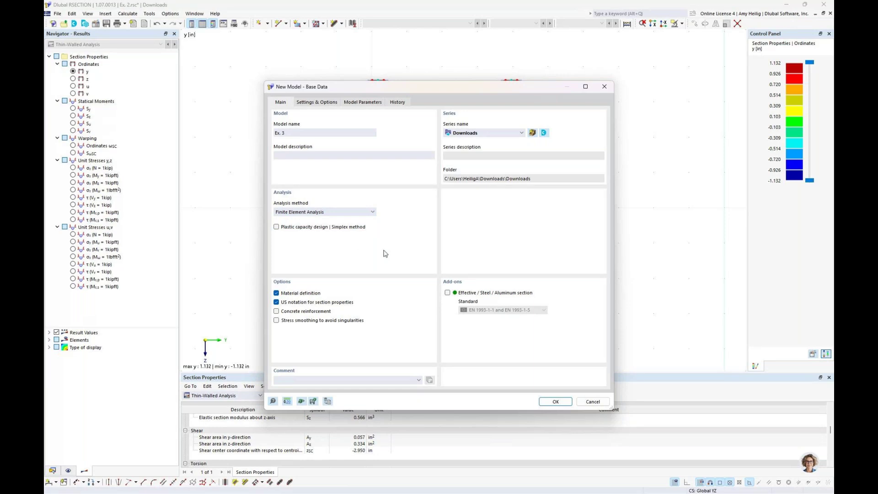
{"action": "left_click", "coordinate": [556, 402]}
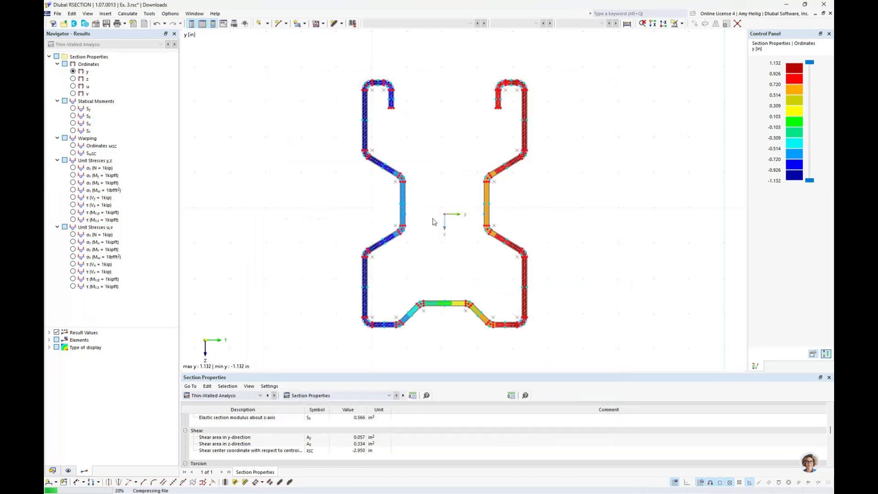
Step: Import Shape 2.dxf into the active model as a DXF template for further editing, and dismiss the import log
{"action": "left_click", "coordinate": [57, 13]}
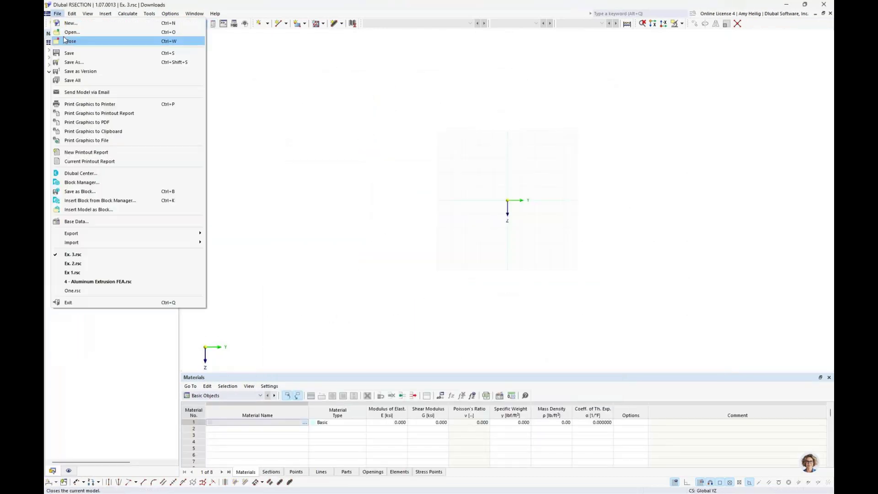
{"action": "mouse_move", "coordinate": [150, 244]}
{"action": "left_click", "coordinate": [221, 243]}
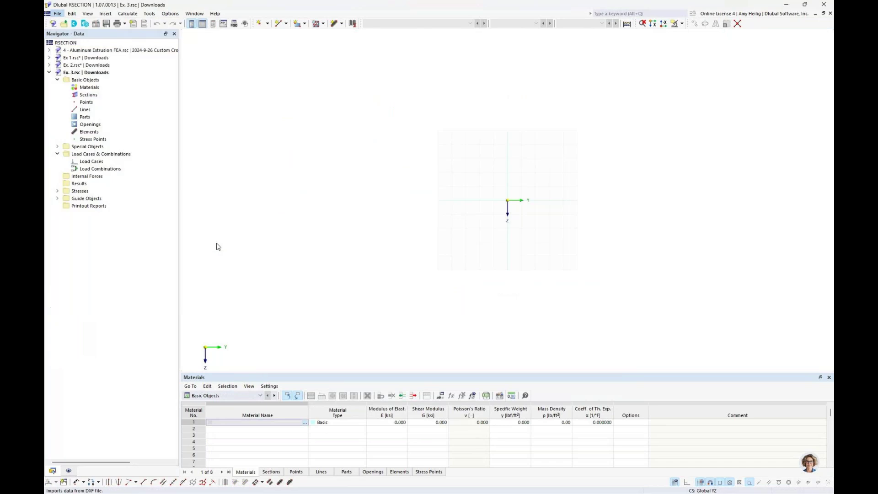
{"action": "left_click", "coordinate": [283, 83]}
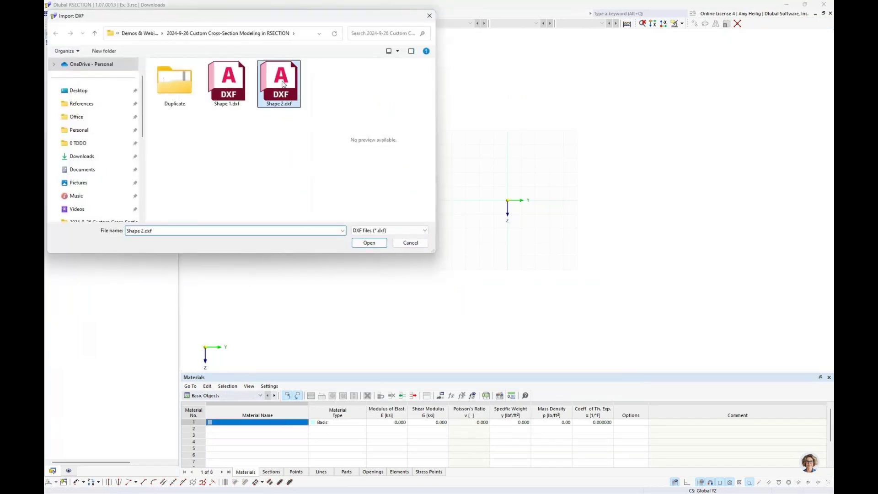
{"action": "left_click", "coordinate": [374, 244]}
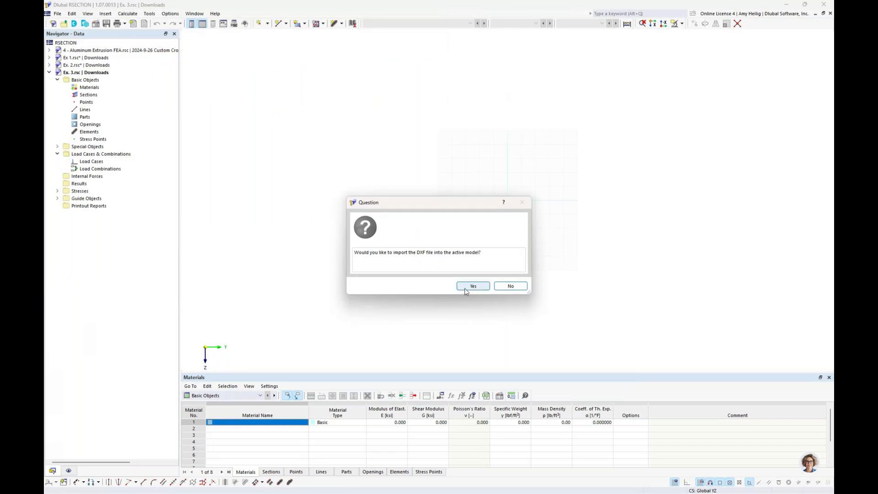
{"action": "left_click", "coordinate": [472, 286]}
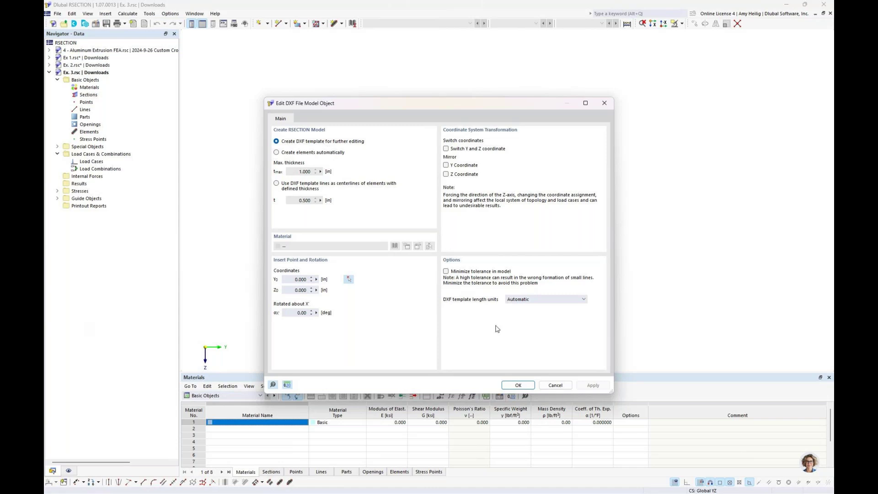
{"action": "left_click", "coordinate": [517, 385]}
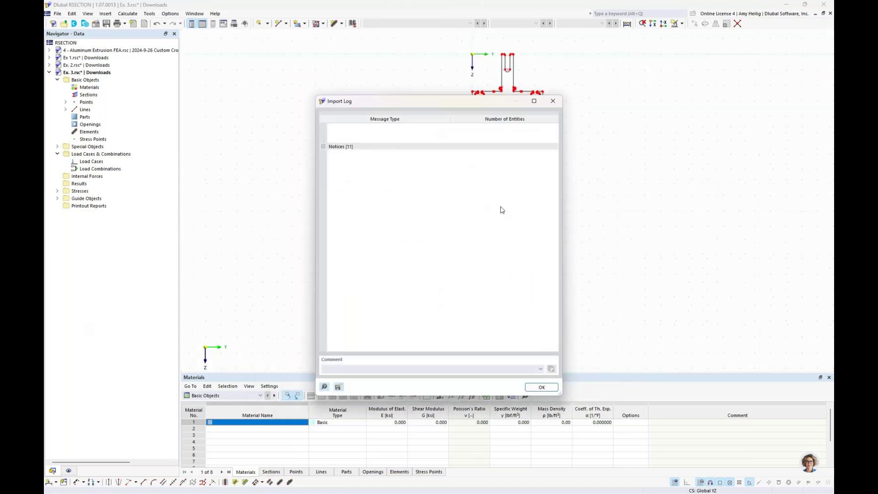
{"action": "left_click", "coordinate": [553, 101]}
{"action": "middle_click_drag", "start_coordinate": [527, 238], "coordinate": [501, 239]}
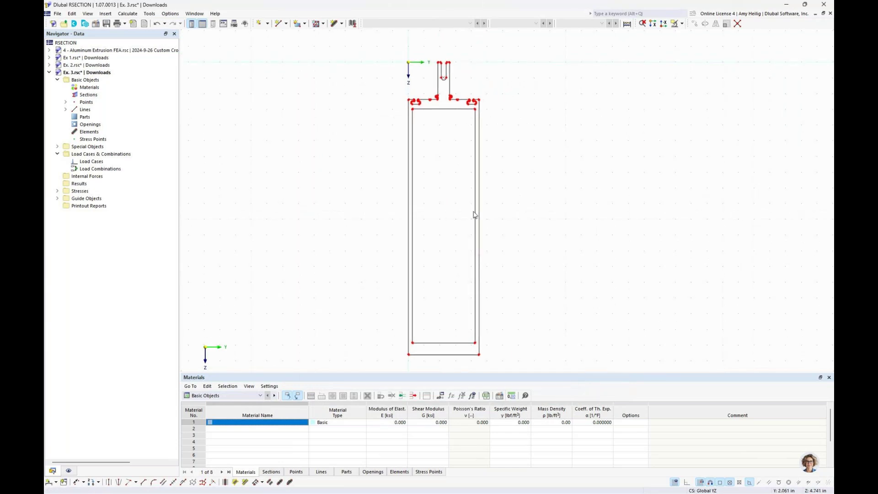
{"action": "scroll", "coordinate": [455, 221], "scroll_direction": "up", "scroll_amount": 5}
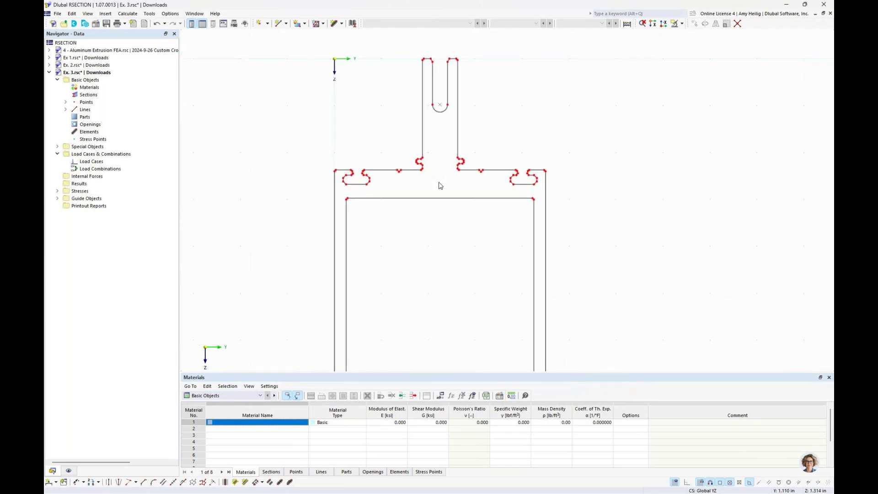
{"action": "scroll", "coordinate": [435, 220], "scroll_direction": "down", "scroll_amount": 4}
{"action": "middle_click_drag", "start_coordinate": [443, 274], "coordinate": [448, 200]}
{"action": "scroll", "coordinate": [448, 201], "scroll_direction": "down", "scroll_amount": 3}
{"action": "middle_click_drag", "start_coordinate": [451, 235], "coordinate": [457, 199]}
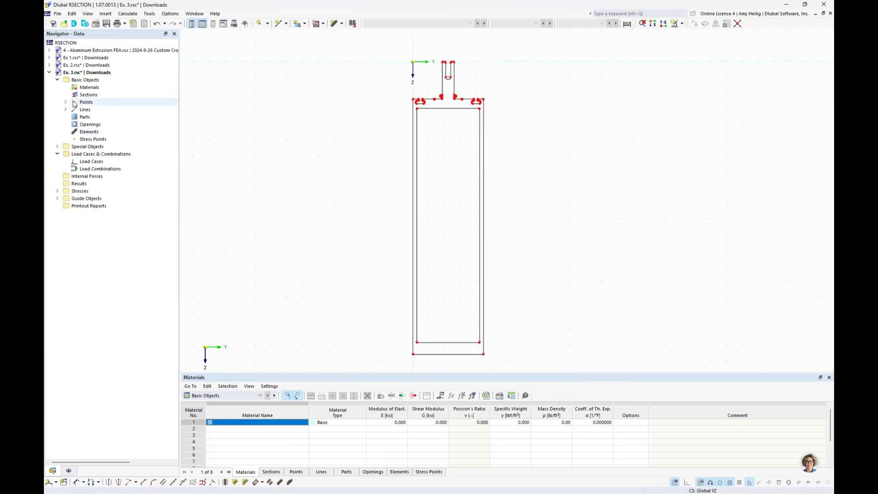
Step: Start a new boundary-line part and assign it the ADM 2020 aluminum 6061-T6, T6510, T6511-B221 (Extrusion) from the United States material library
{"action": "right_click", "coordinate": [90, 120]}
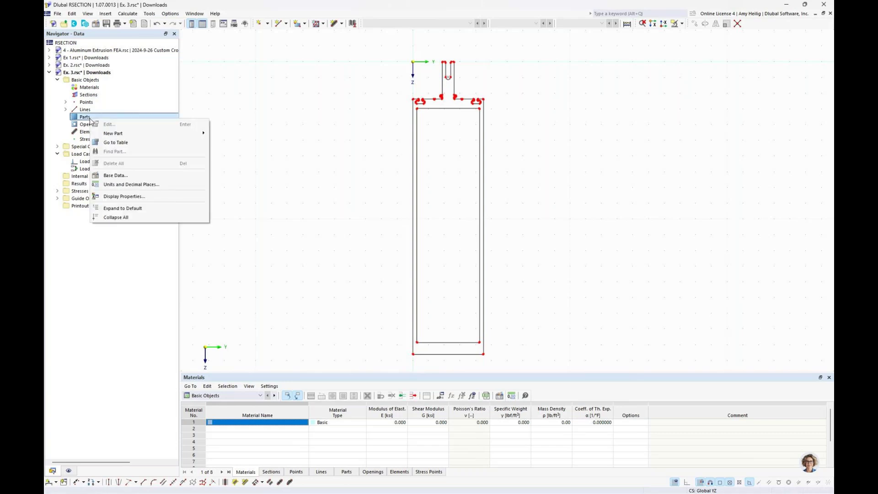
{"action": "mouse_move", "coordinate": [117, 135]}
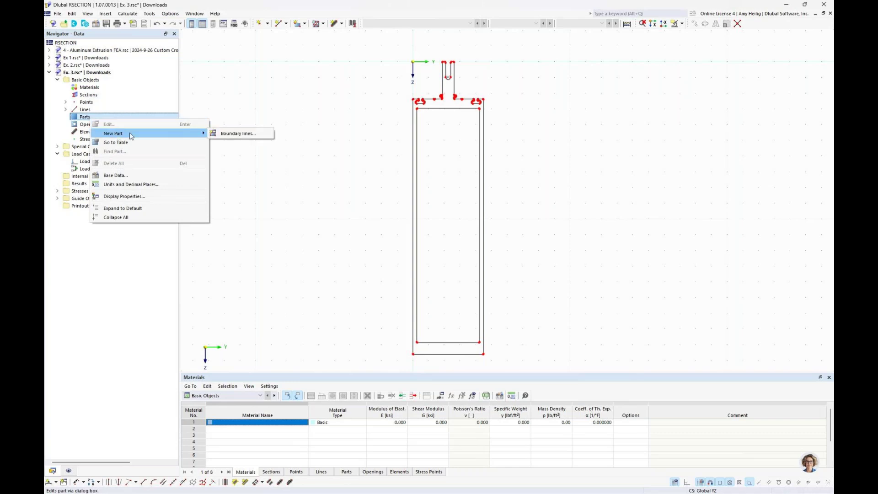
{"action": "left_click", "coordinate": [231, 134]}
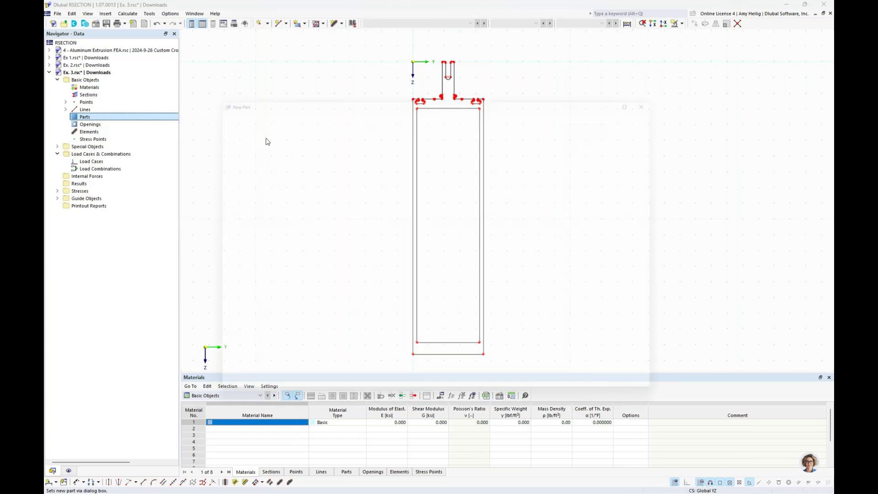
{"action": "left_click", "coordinate": [474, 174]}
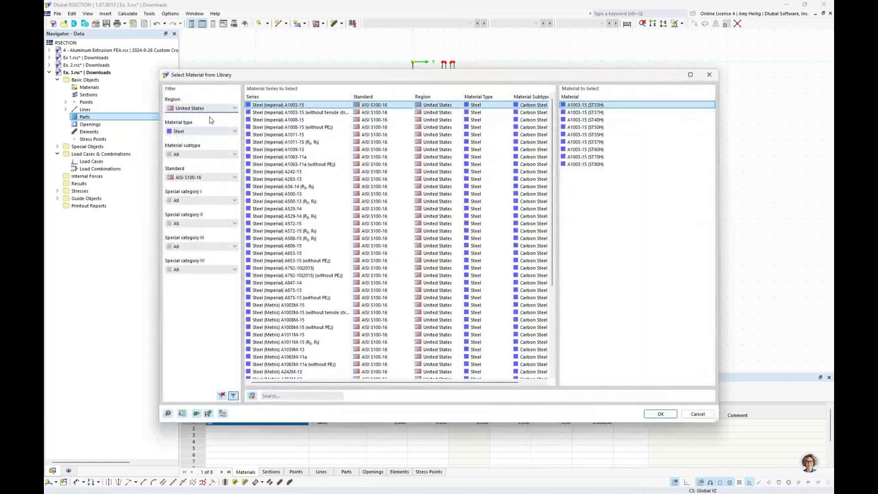
{"action": "left_click", "coordinate": [204, 131]}
{"action": "left_click", "coordinate": [195, 167]}
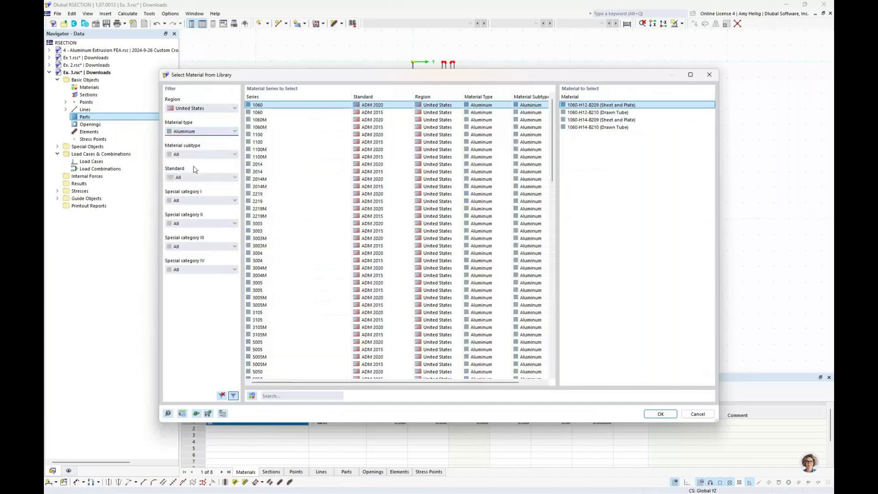
{"action": "left_click", "coordinate": [192, 178]}
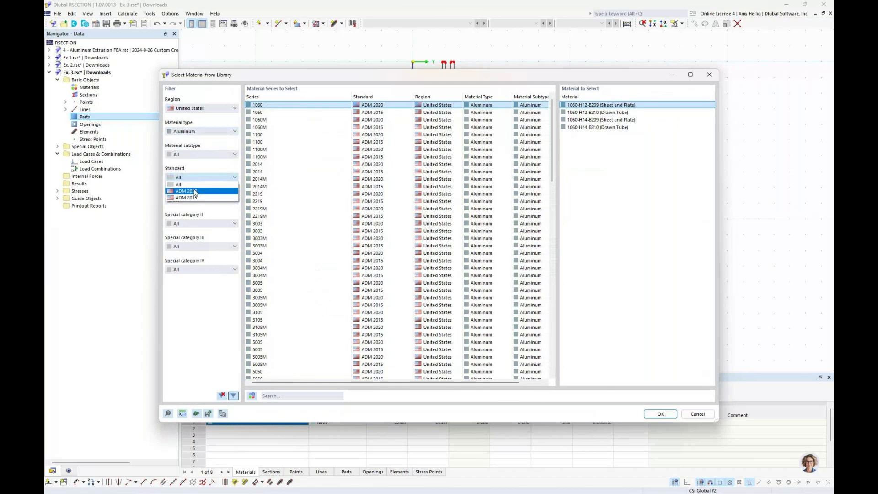
{"action": "left_click", "coordinate": [195, 192]}
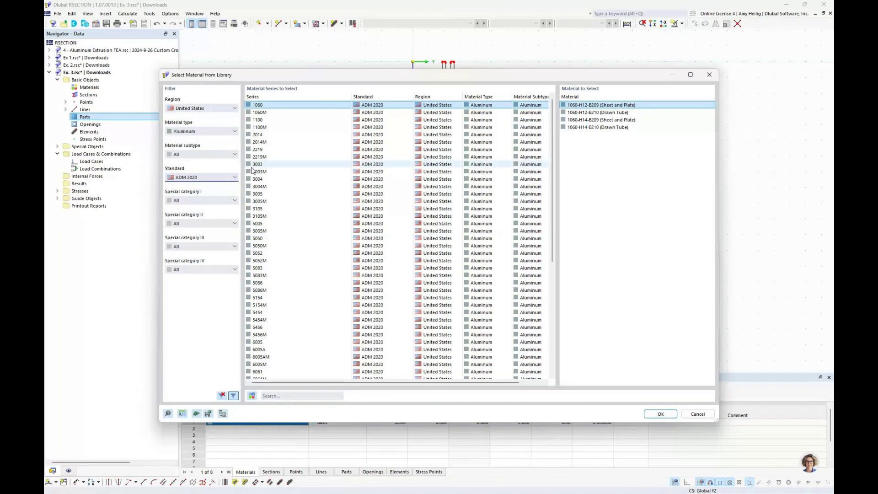
{"action": "left_click", "coordinate": [265, 372]}
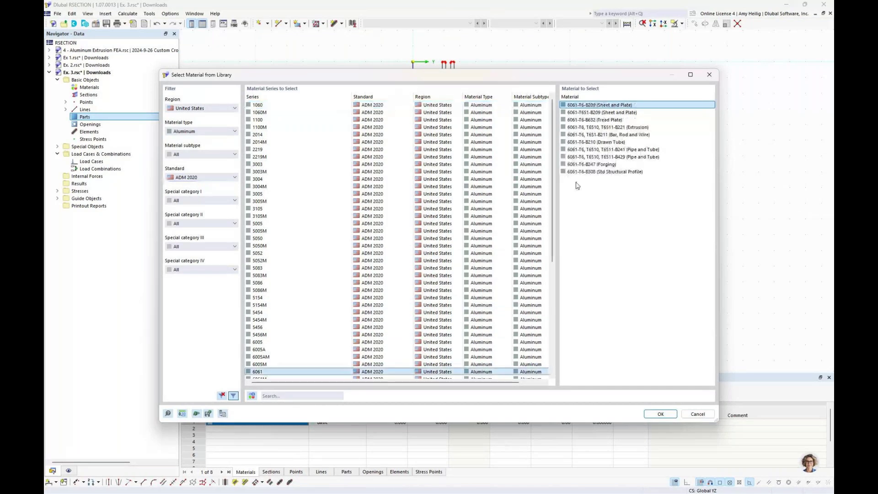
{"action": "left_click", "coordinate": [589, 129]}
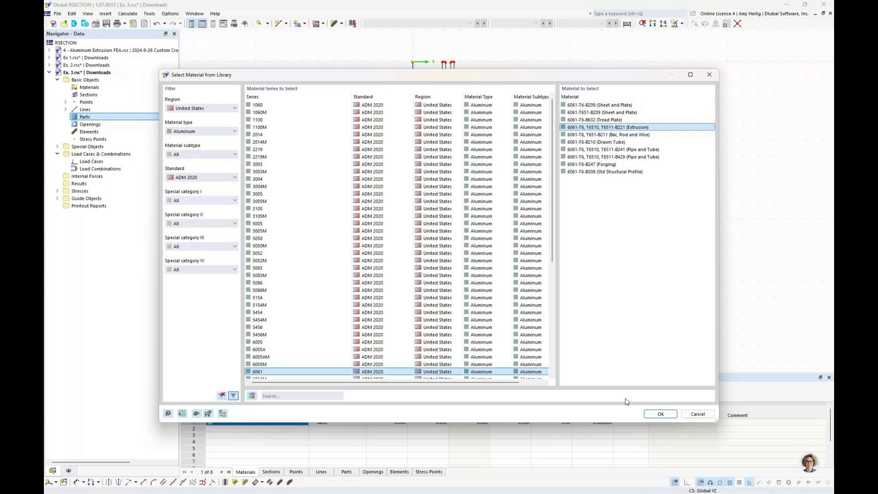
{"action": "left_click", "coordinate": [656, 415]}
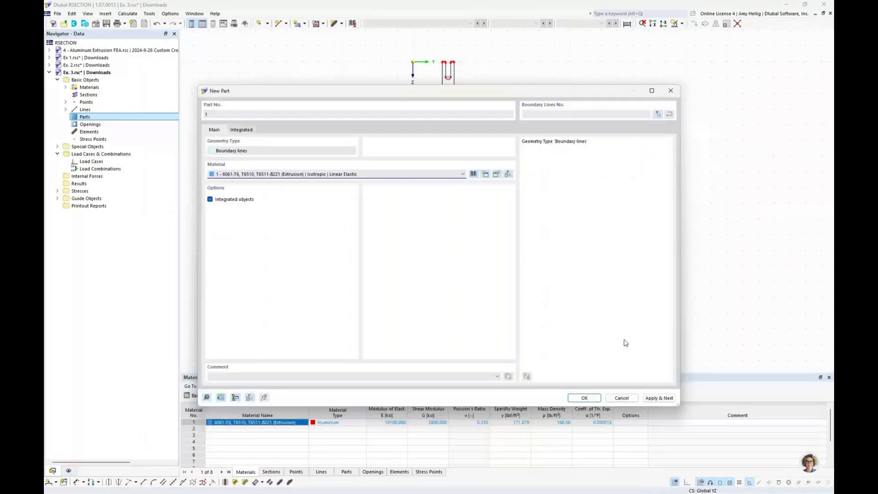
Step: Create the part using all outer profile lines as its boundary, leaving out the four lines of the inner rectangle
{"action": "left_click", "coordinate": [657, 115]}
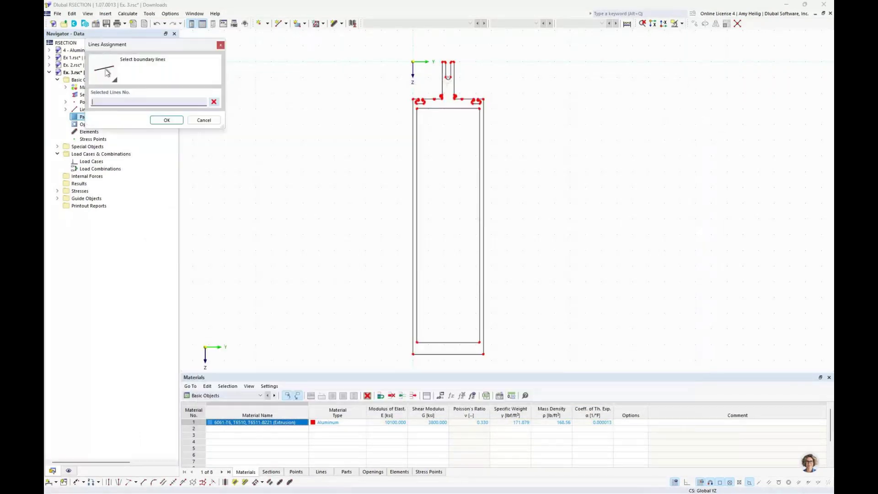
{"action": "left_click_drag", "start_coordinate": [387, 48], "coordinate": [519, 333]}
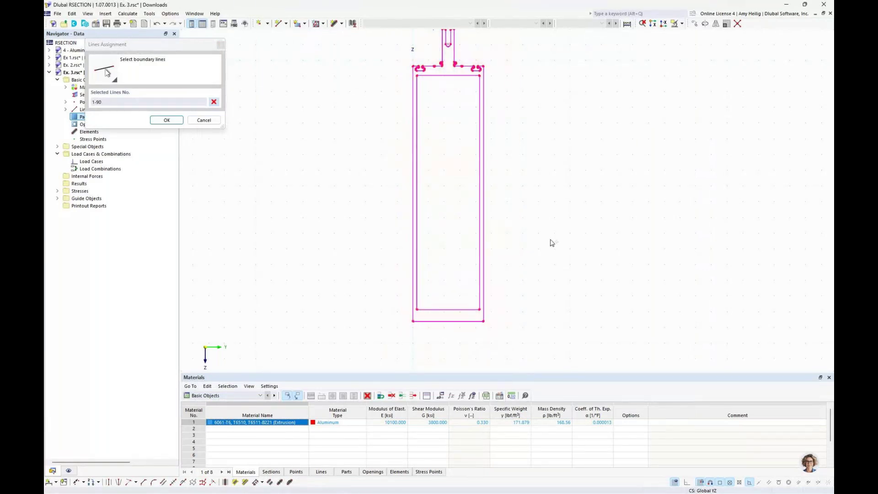
{"action": "middle_click_drag", "start_coordinate": [541, 224], "coordinate": [547, 256]}
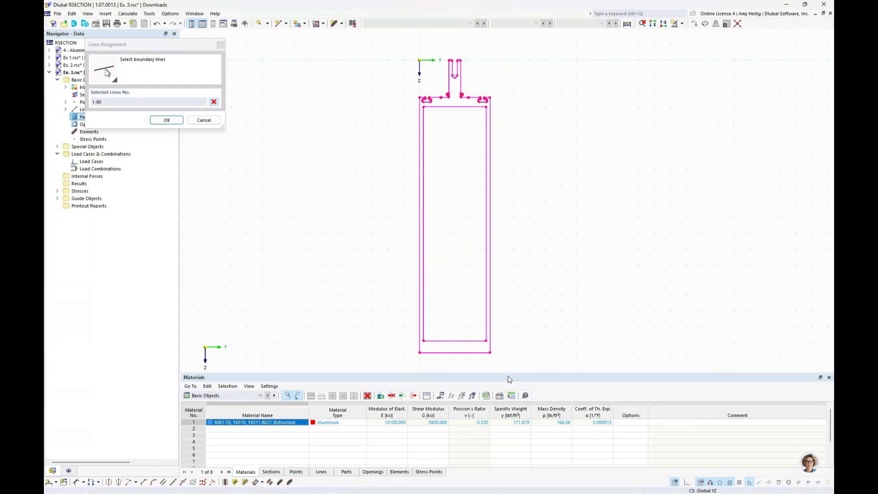
{"action": "left_click_drag", "start_coordinate": [510, 371], "coordinate": [502, 404]}
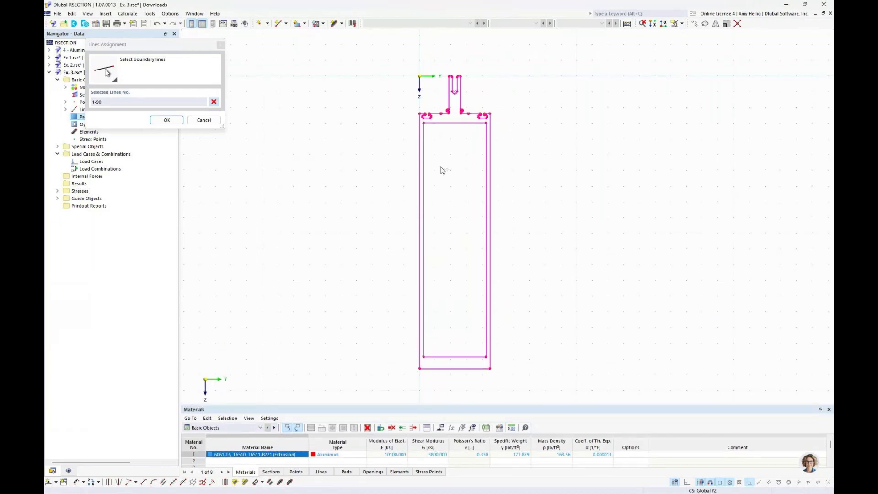
{"action": "scroll", "coordinate": [431, 137], "scroll_direction": "up", "scroll_amount": 1}
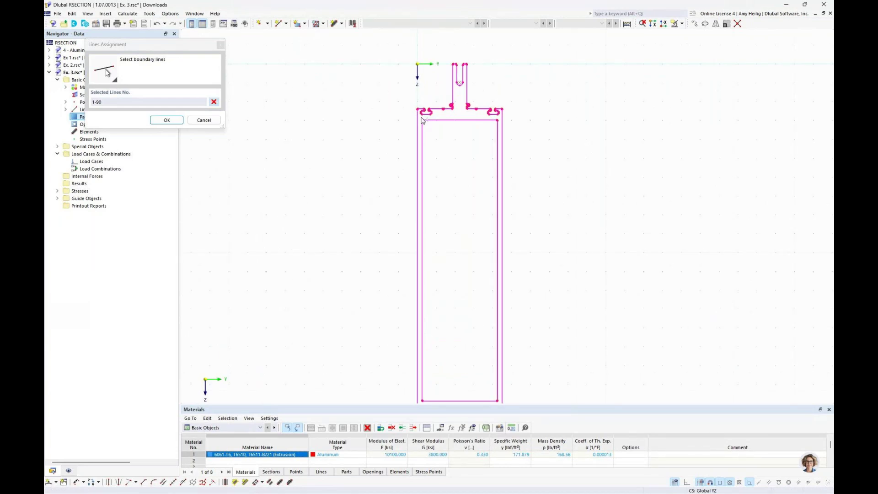
{"action": "left_click_drag", "start_coordinate": [421, 120], "coordinate": [500, 388]}
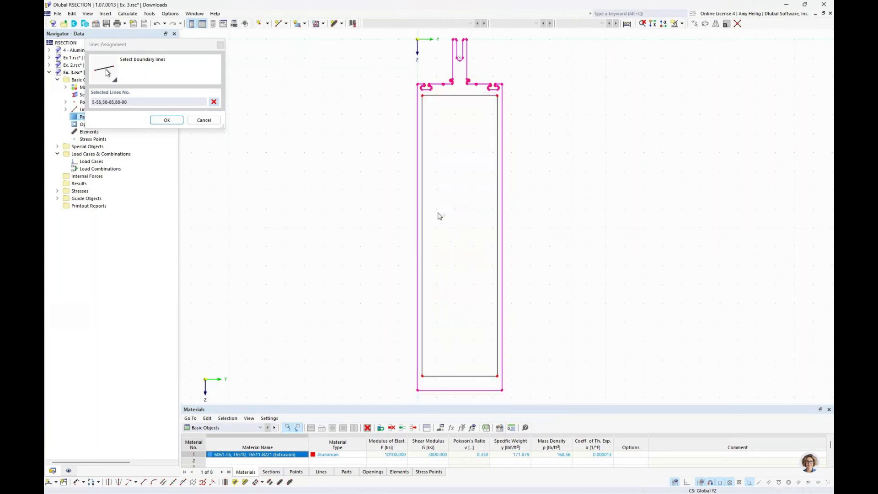
{"action": "left_click", "coordinate": [168, 121]}
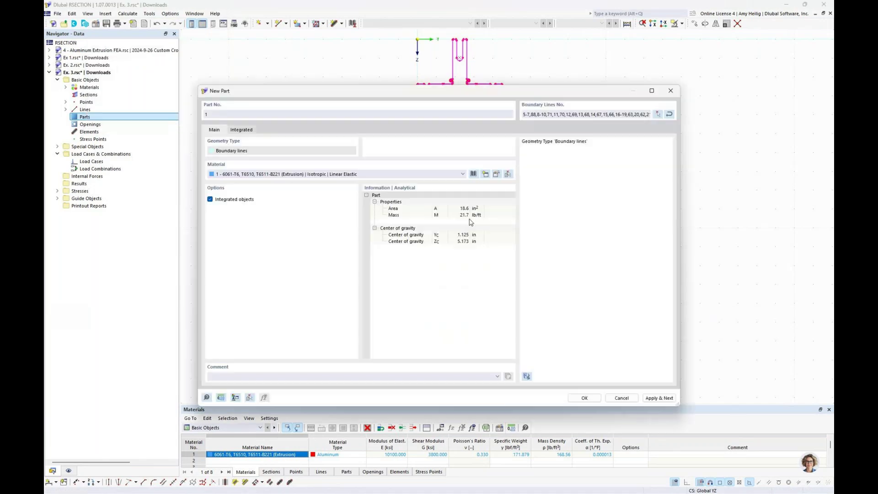
{"action": "left_click", "coordinate": [584, 398]}
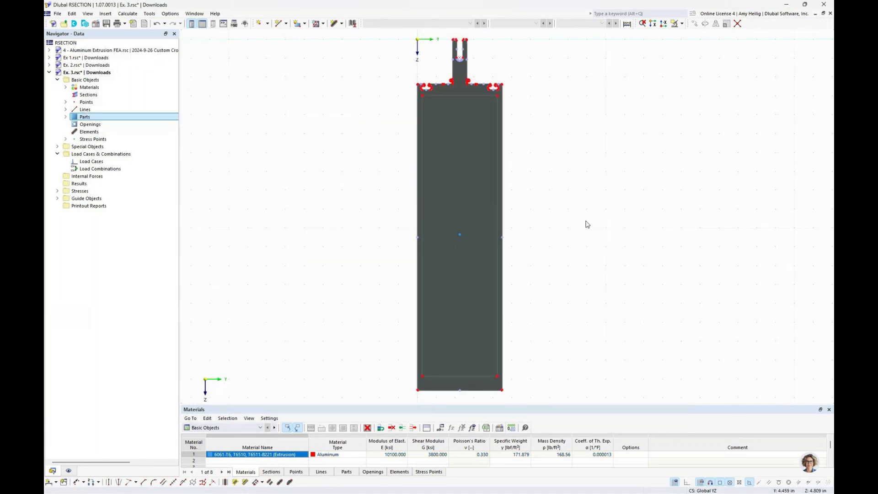
Step: Create an opening in the part from the boundary lines of the inner rectangle
{"action": "scroll", "coordinate": [587, 224], "scroll_direction": "down", "scroll_amount": 1}
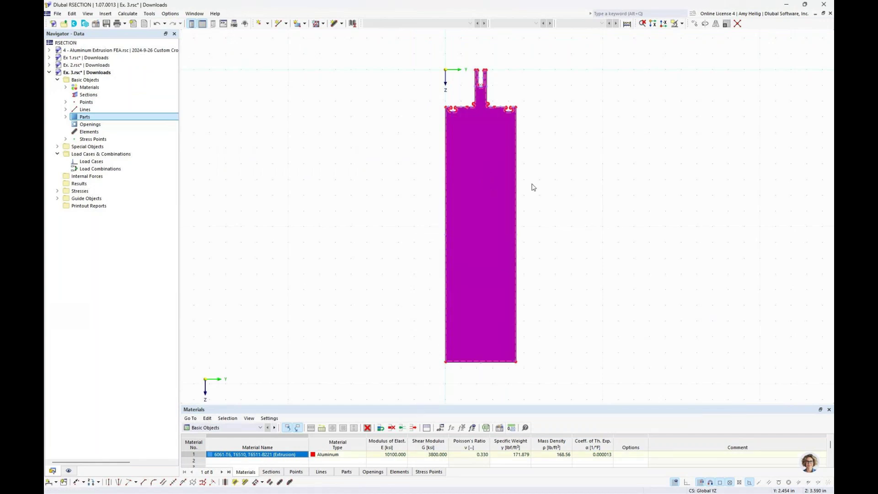
{"action": "left_click", "coordinate": [560, 184]}
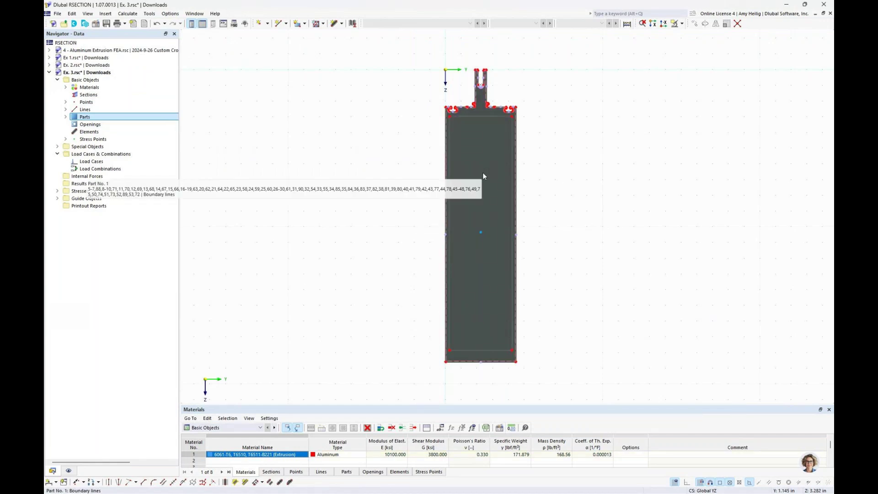
{"action": "right_click", "coordinate": [92, 127]}
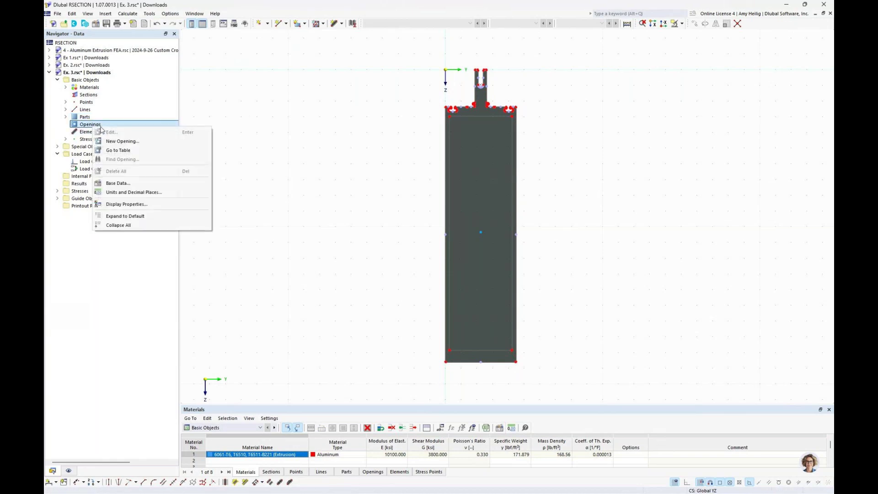
{"action": "left_click", "coordinate": [264, 150]}
{"action": "left_click", "coordinate": [323, 23]}
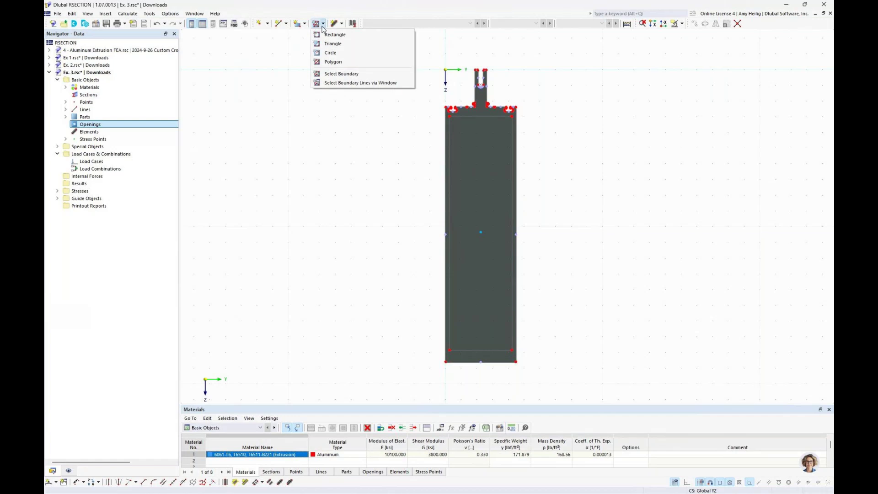
{"action": "left_click", "coordinate": [339, 73]}
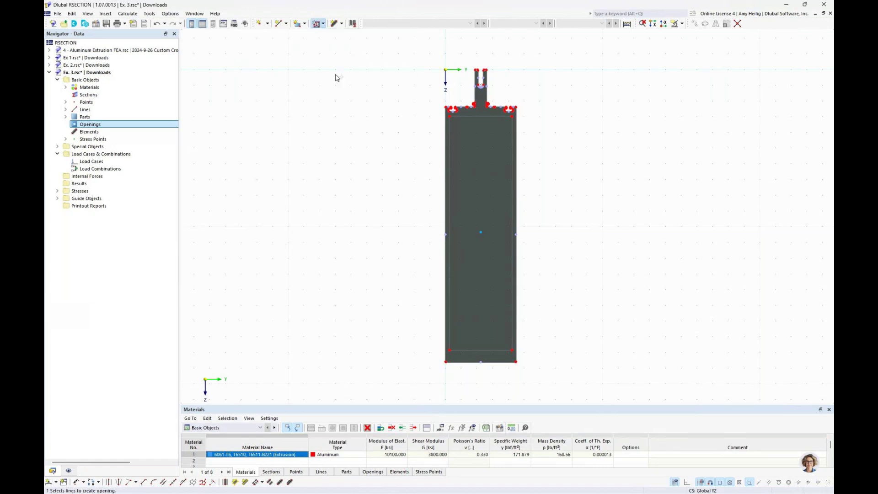
{"action": "left_click", "coordinate": [467, 117]}
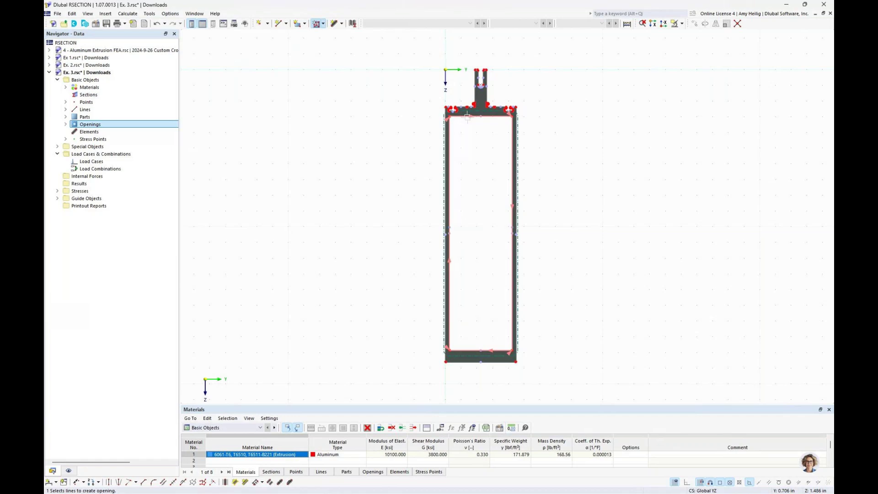
{"action": "key", "text": "Escape"}
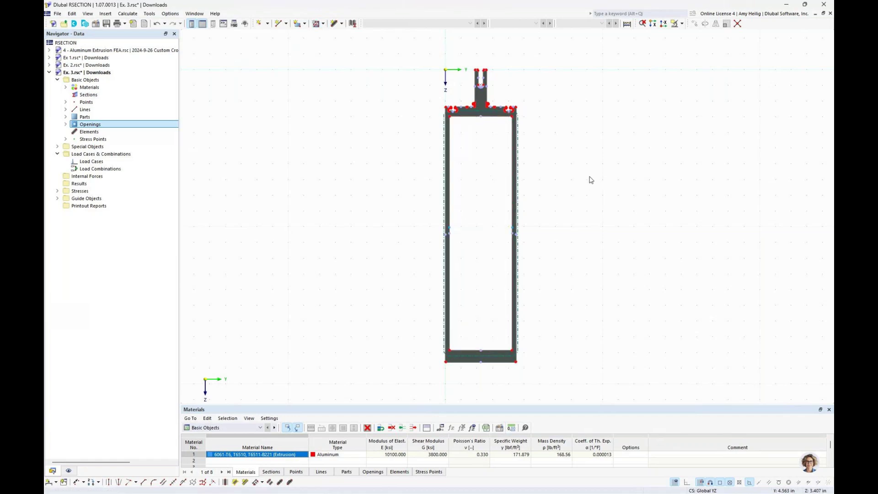
Step: Inspect the stem and grooves of the finished profile, and run the calculation of the section
{"action": "middle_click_drag", "start_coordinate": [592, 209], "coordinate": [549, 209]}
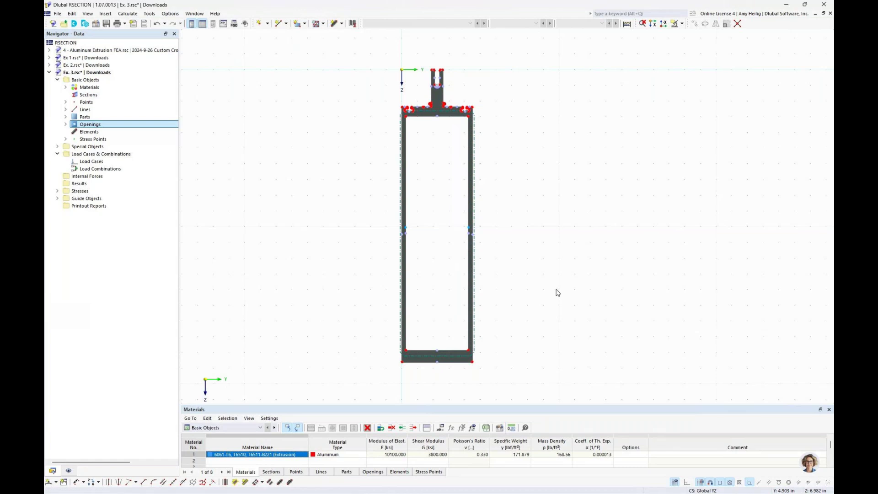
{"action": "scroll", "coordinate": [432, 91], "scroll_direction": "up", "scroll_amount": 5}
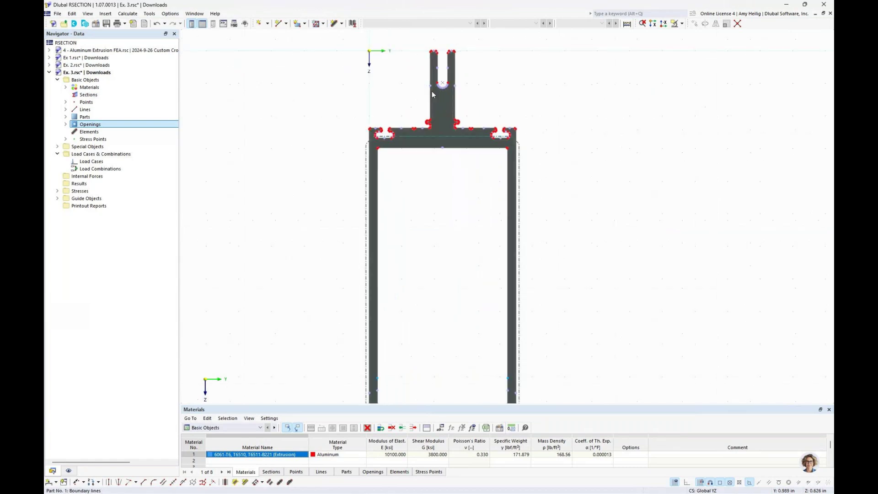
{"action": "middle_click_drag", "start_coordinate": [445, 112], "coordinate": [449, 191]}
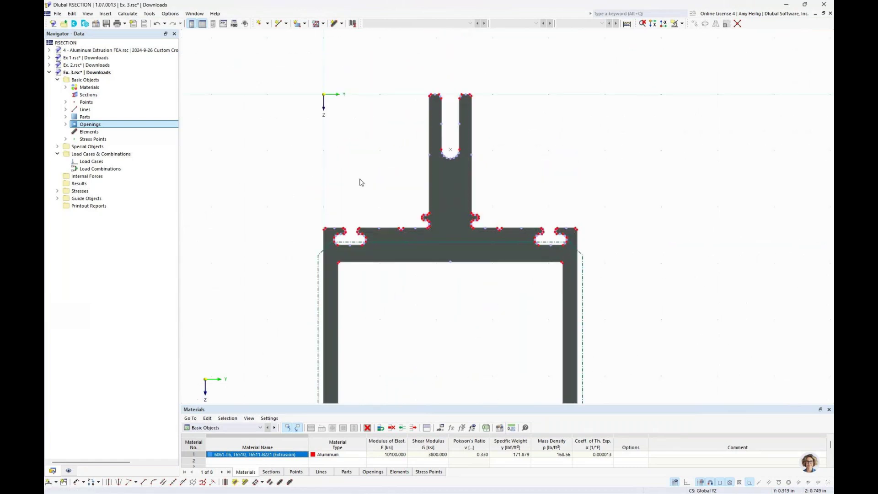
{"action": "left_click", "coordinate": [128, 14]}
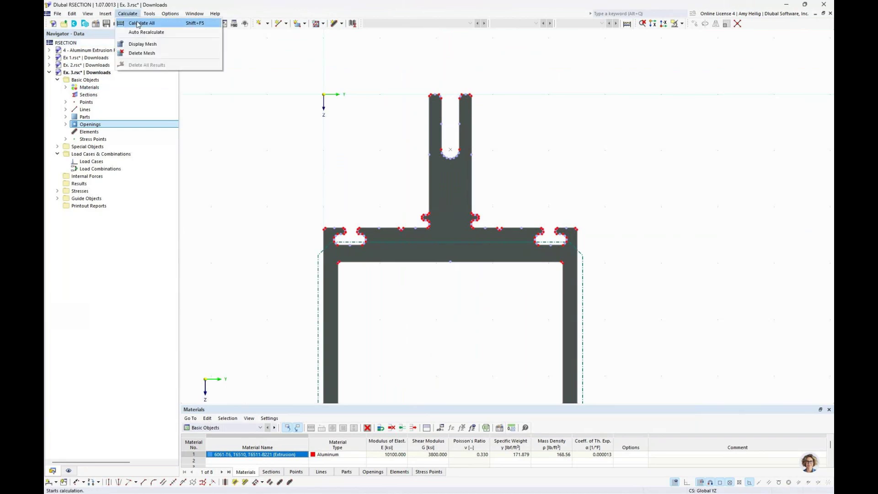
{"action": "left_click", "coordinate": [137, 23]}
{"action": "scroll", "coordinate": [386, 137], "scroll_direction": "down", "scroll_amount": 3}
{"action": "middle_click_drag", "start_coordinate": [429, 257], "coordinate": [477, 207]}
{"action": "scroll", "coordinate": [471, 190], "scroll_direction": "down", "scroll_amount": 2}
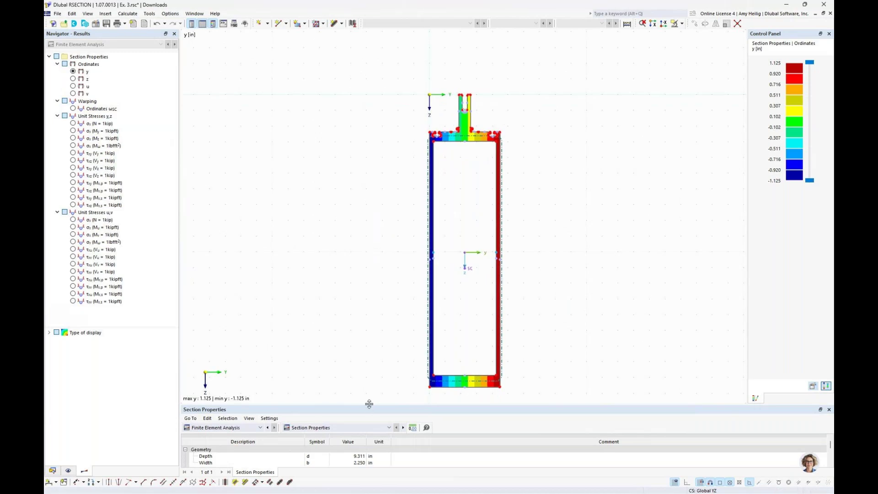
Step: Review the shear, torsion and warping properties in an enlarged results table, then shrink the table and return to the model data tree
{"action": "left_click_drag", "start_coordinate": [369, 405], "coordinate": [382, 214]}
{"action": "scroll", "coordinate": [336, 368], "scroll_direction": "down", "scroll_amount": 15}
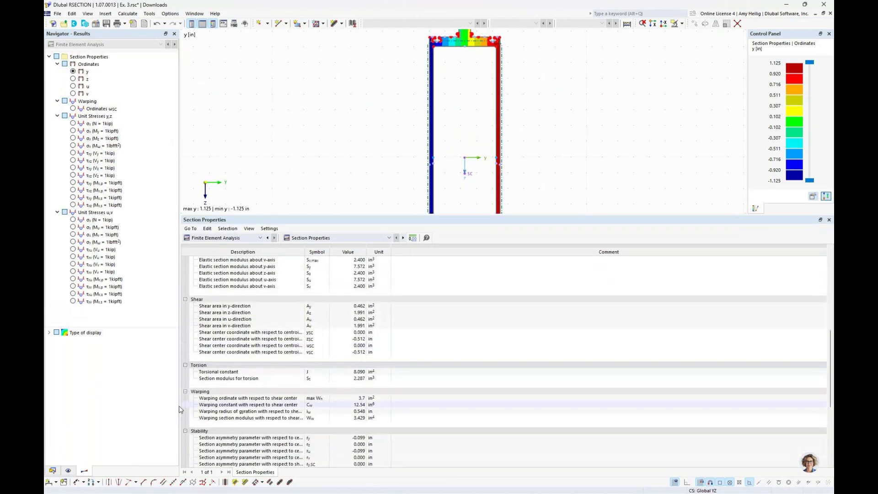
{"action": "left_click_drag", "start_coordinate": [405, 214], "coordinate": [403, 363]}
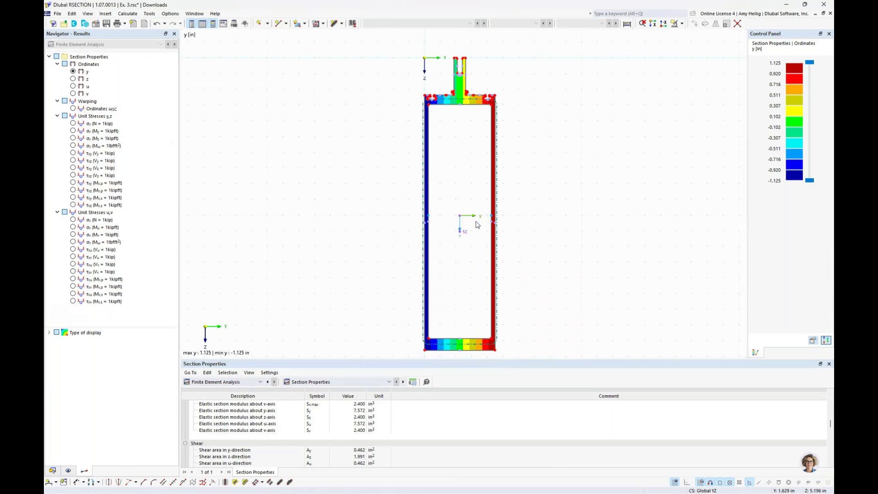
{"action": "left_click", "coordinate": [53, 470]}
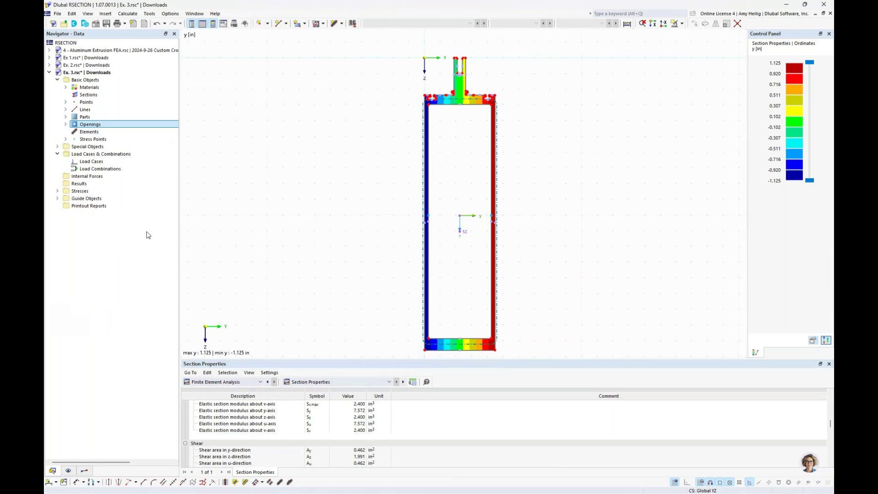
Step: Delete the finite element mesh, and hide the parts and openings so only the profile lines and points show
{"action": "left_click", "coordinate": [128, 13]}
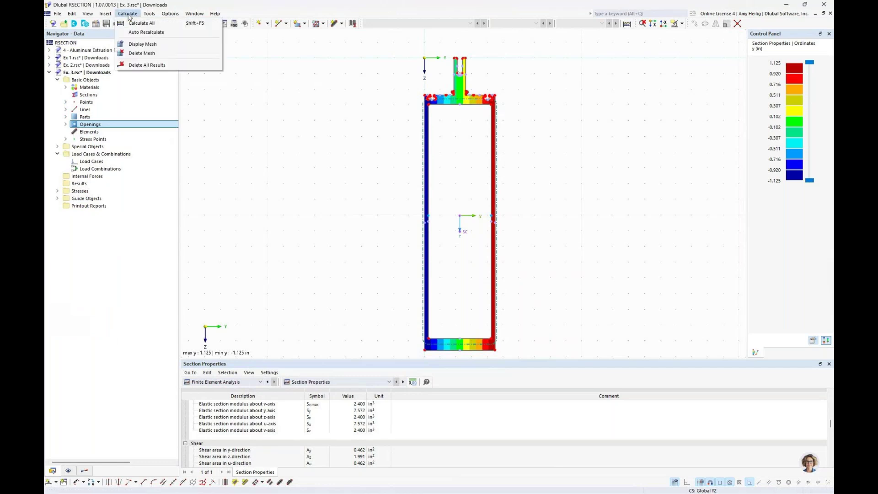
{"action": "left_click", "coordinate": [144, 54]}
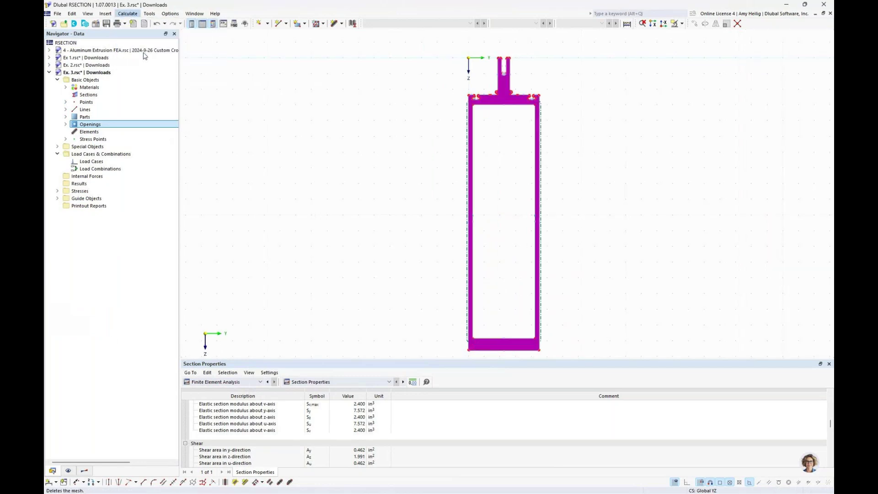
{"action": "left_click", "coordinate": [68, 470]}
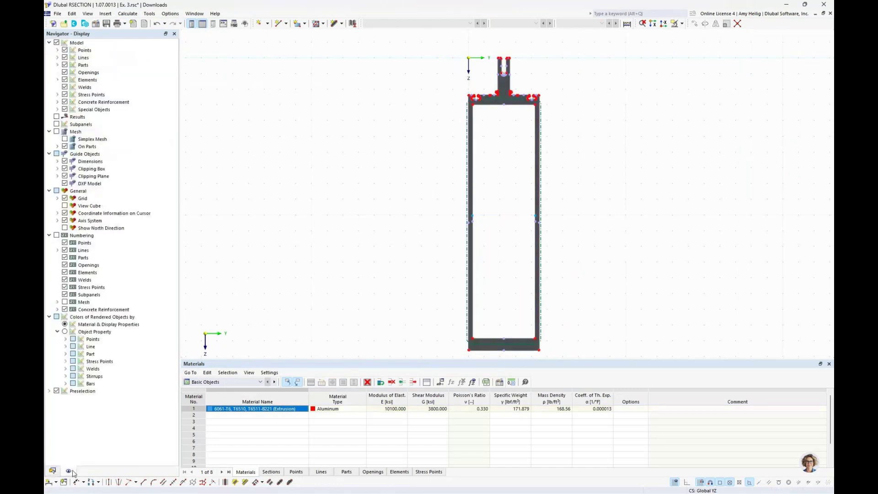
{"action": "left_click", "coordinate": [65, 65]}
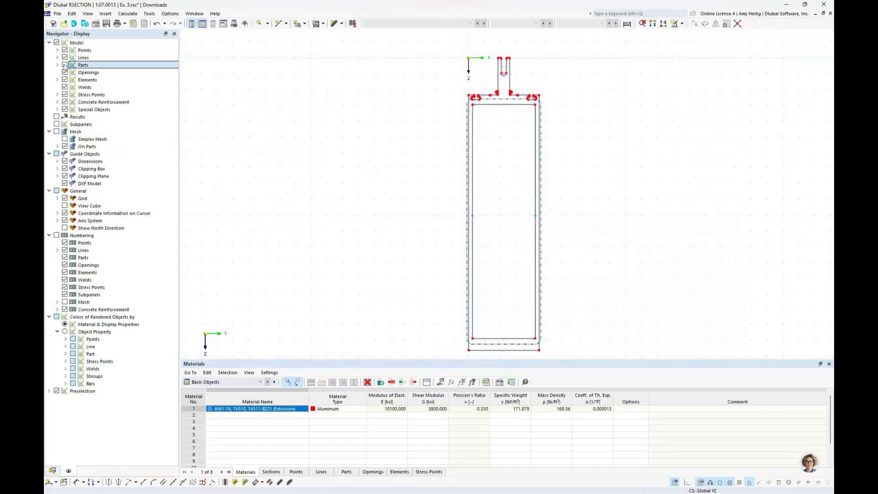
{"action": "left_click", "coordinate": [66, 72]}
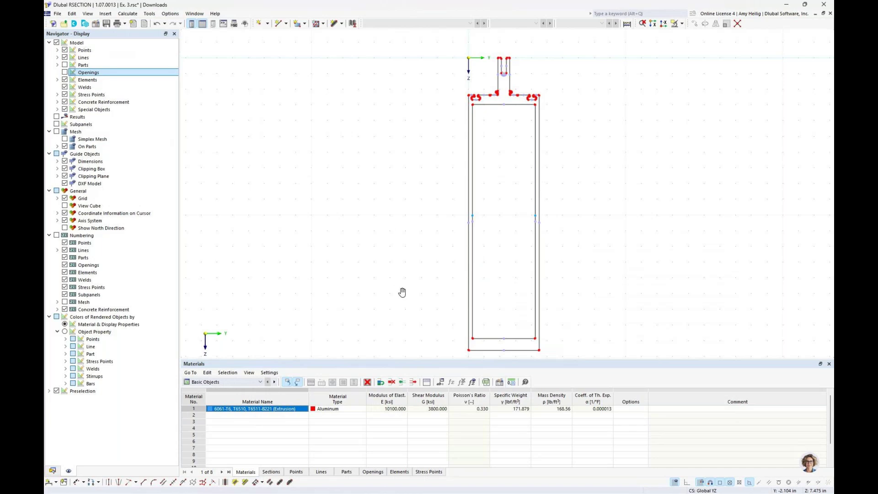
{"action": "middle_click_drag", "start_coordinate": [401, 294], "coordinate": [366, 290]}
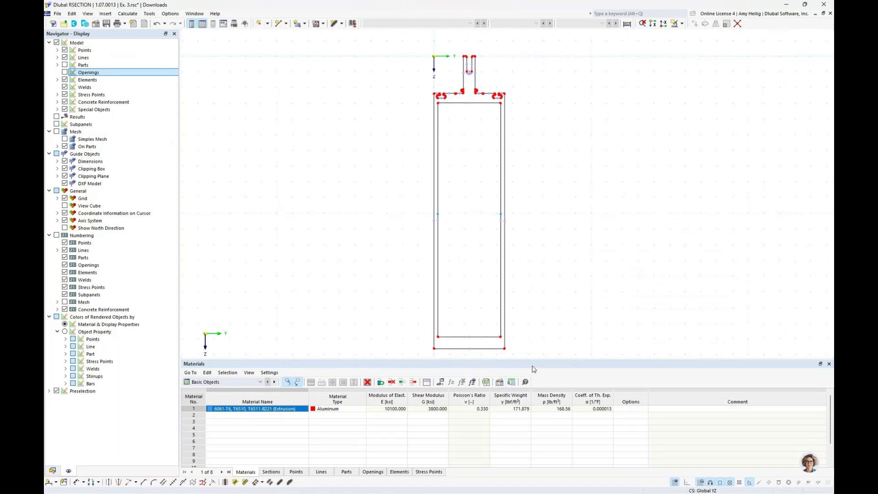
{"action": "left_click_drag", "start_coordinate": [536, 359], "coordinate": [535, 407]}
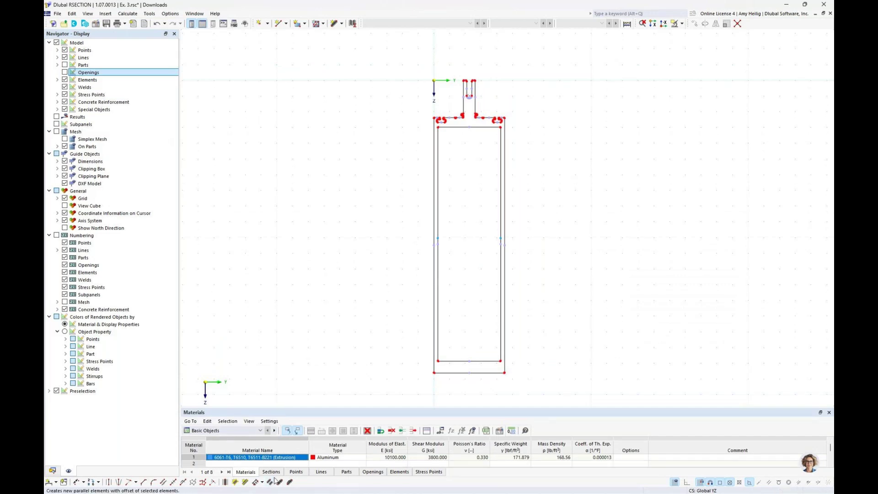
Step: Create center elements from the parallel line pairs of the bottom flange and both side walls, using the 6061-T6 extrusion material
{"action": "left_click", "coordinate": [226, 482]}
{"action": "scroll", "coordinate": [467, 388], "scroll_direction": "up", "scroll_amount": 2}
{"action": "scroll", "coordinate": [467, 388], "scroll_direction": "up", "scroll_amount": 2}
{"action": "left_click", "coordinate": [441, 325]}
{"action": "left_click", "coordinate": [452, 264]}
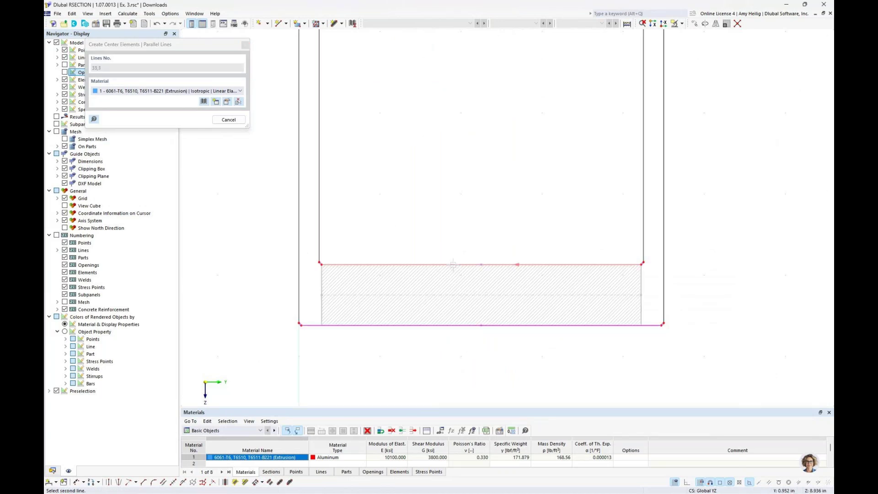
{"action": "left_click", "coordinate": [320, 216]}
{"action": "left_click", "coordinate": [299, 218]}
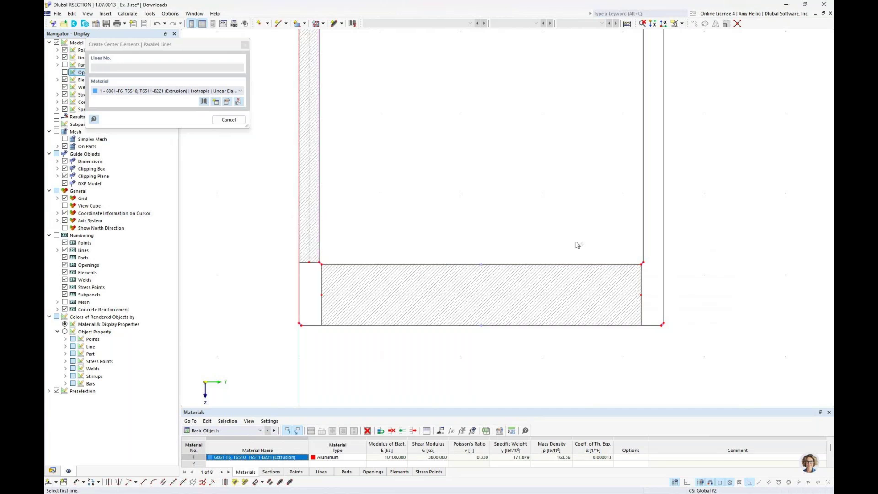
{"action": "left_click", "coordinate": [643, 246]}
{"action": "left_click", "coordinate": [663, 247]}
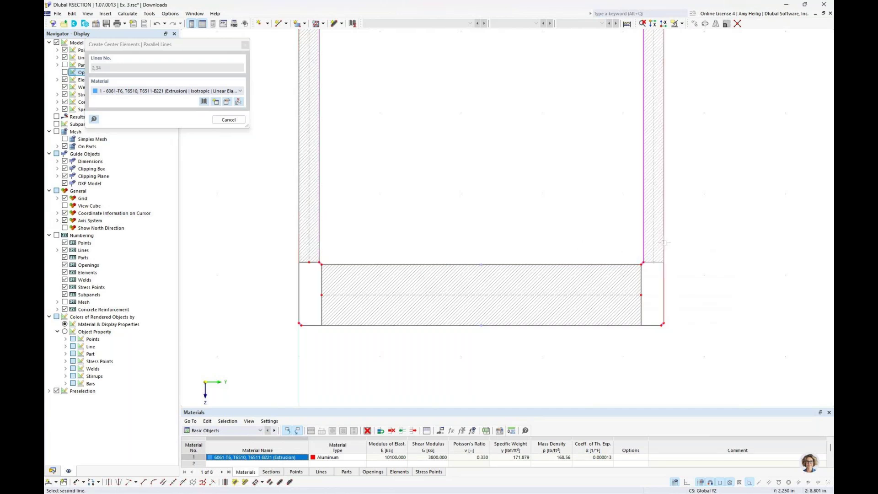
Step: Create a center element between the inner rectangle's upper line and the outer flange line just left of the stem
{"action": "scroll", "coordinate": [531, 227], "scroll_direction": "down", "scroll_amount": 3}
{"action": "middle_click_drag", "start_coordinate": [527, 182], "coordinate": [515, 294]}
{"action": "middle_click_drag", "start_coordinate": [485, 90], "coordinate": [471, 238]}
{"action": "scroll", "coordinate": [471, 237], "scroll_direction": "up", "scroll_amount": 5}
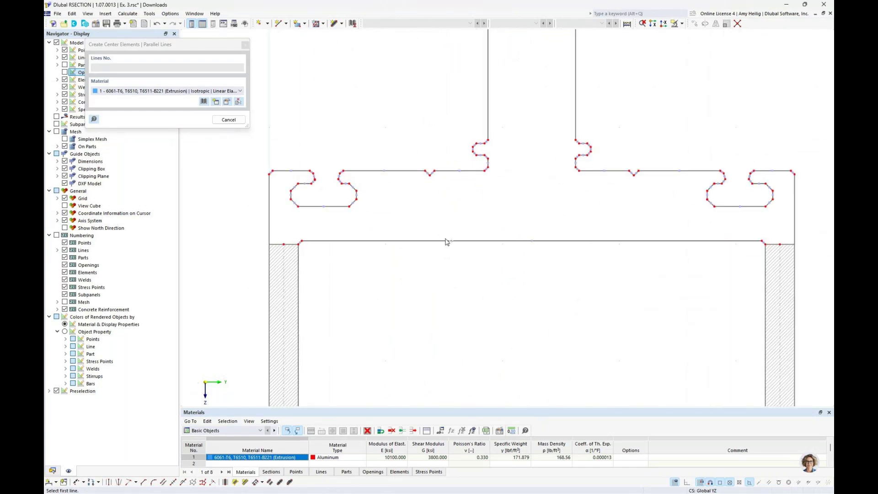
{"action": "left_click", "coordinate": [448, 241]}
{"action": "left_click", "coordinate": [443, 171]}
Step: Create a center element between the two short vertical lines at the stem's base, and end the command
{"action": "scroll", "coordinate": [515, 161], "scroll_direction": "up", "scroll_amount": 4}
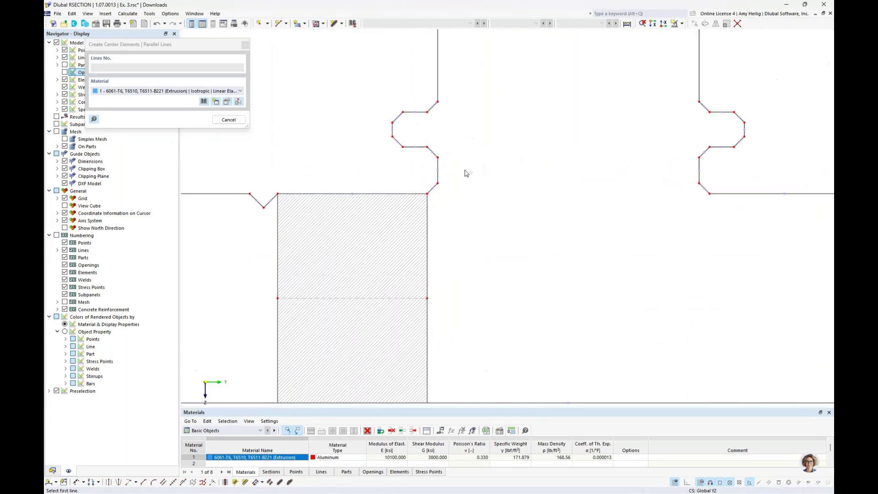
{"action": "left_click", "coordinate": [438, 172]}
{"action": "left_click", "coordinate": [699, 177]}
{"action": "scroll", "coordinate": [559, 226], "scroll_direction": "down", "scroll_amount": 4}
{"action": "scroll", "coordinate": [558, 227], "scroll_direction": "down", "scroll_amount": 3}
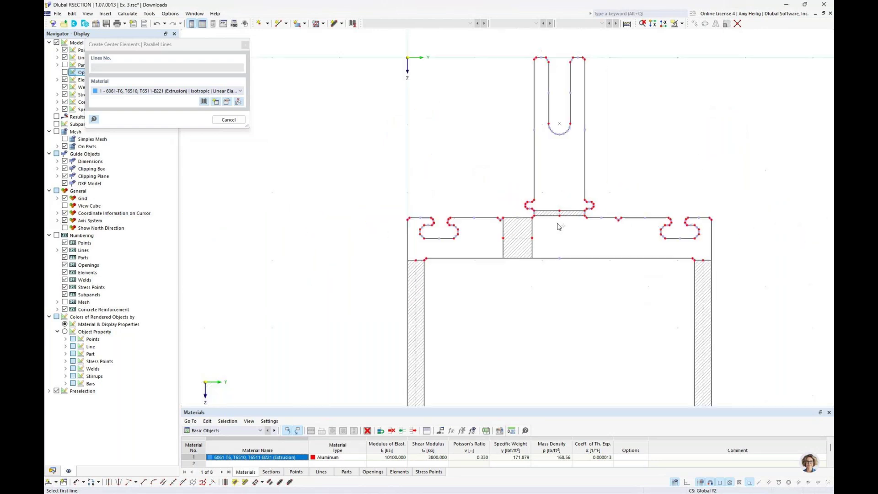
{"action": "key", "text": "Escape"}
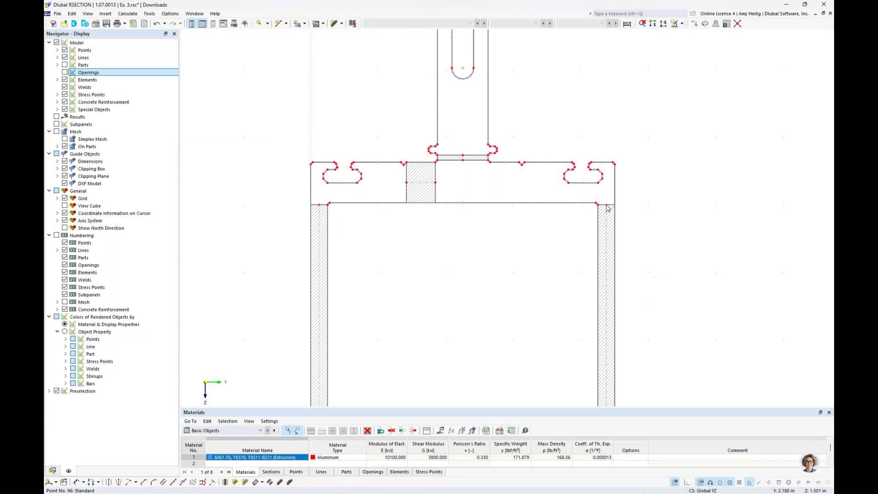
Step: Move the upper end points of both side wall elements by 0 in Y and -0.165 in in Z
{"action": "scroll", "coordinate": [518, 219], "scroll_direction": "up", "scroll_amount": 1}
{"action": "scroll", "coordinate": [517, 219], "scroll_direction": "up", "scroll_amount": 1}
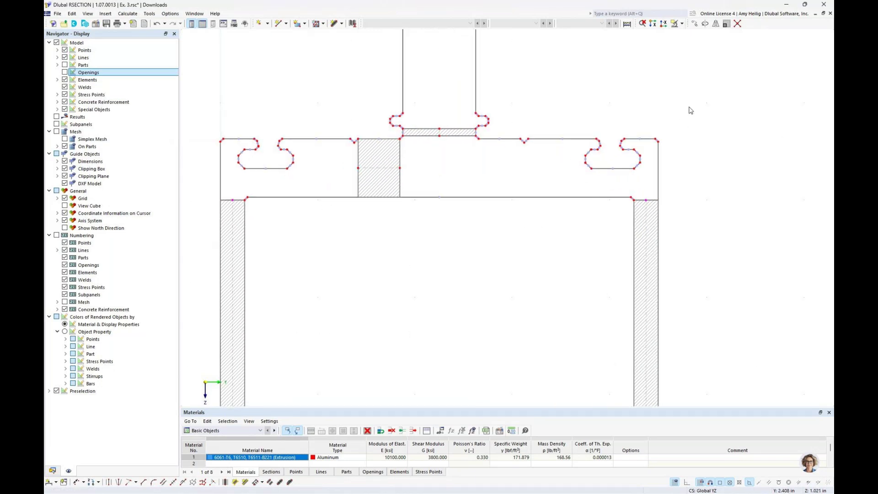
{"action": "left_click", "coordinate": [695, 25]}
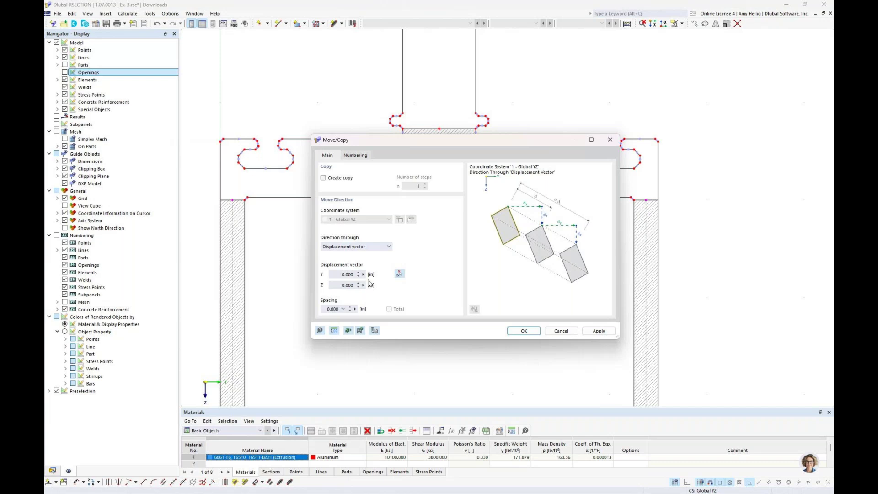
{"action": "left_click", "coordinate": [398, 275]}
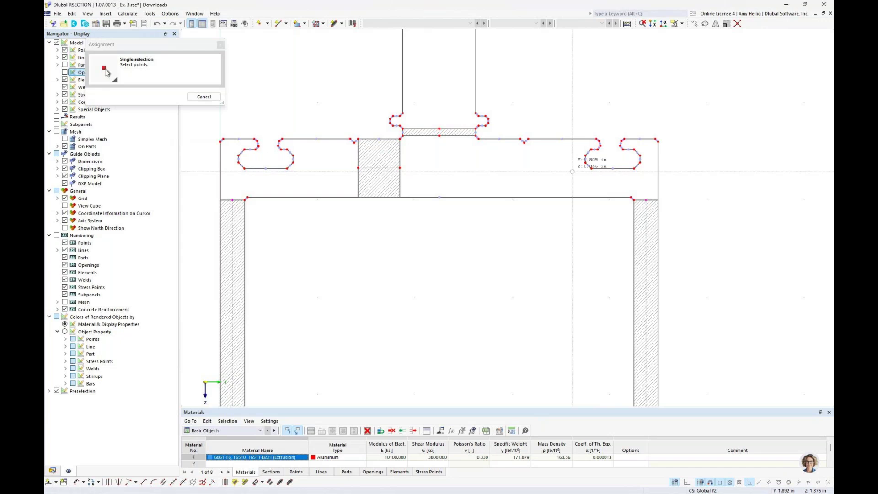
{"action": "left_click", "coordinate": [400, 167]}
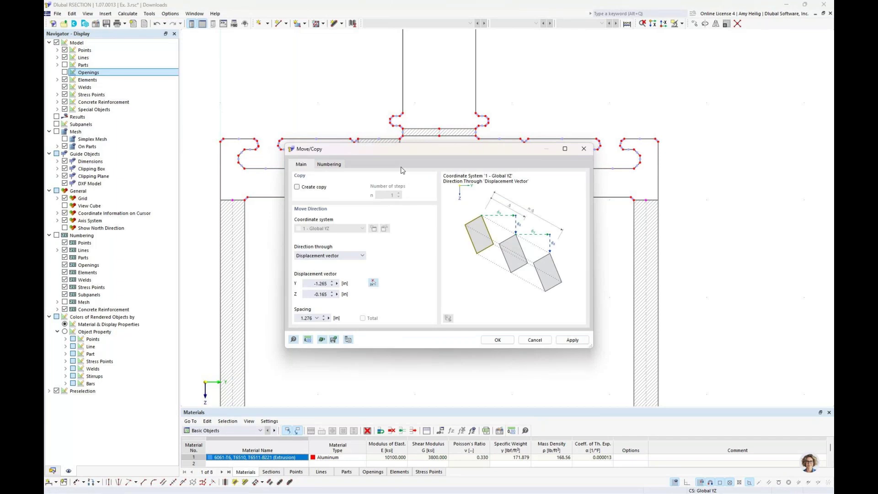
{"action": "left_click", "coordinate": [307, 285]}
{"action": "type", "text": "0"}
{"action": "left_click", "coordinate": [499, 340]}
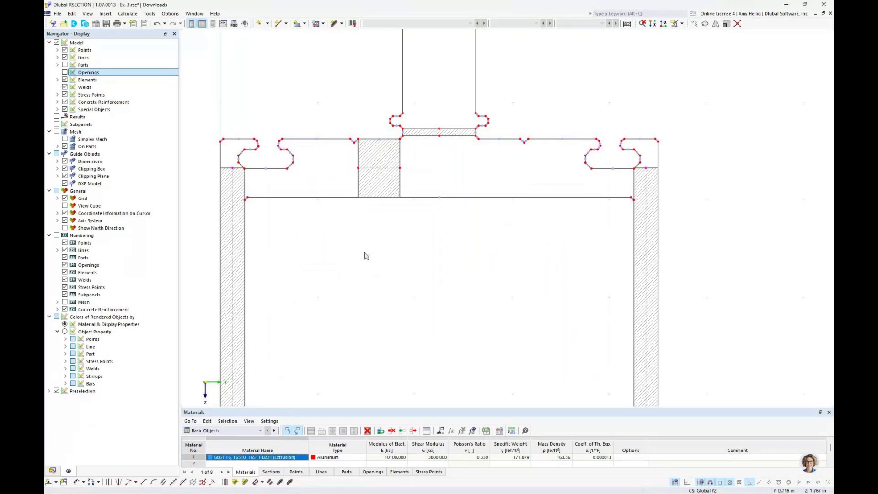
Step: Stretch the top flange element at both ends to the upper end points of the two side wall elements
{"action": "middle_click_drag", "start_coordinate": [366, 256], "coordinate": [365, 248]}
{"action": "scroll", "coordinate": [386, 186], "scroll_direction": "up", "scroll_amount": 5}
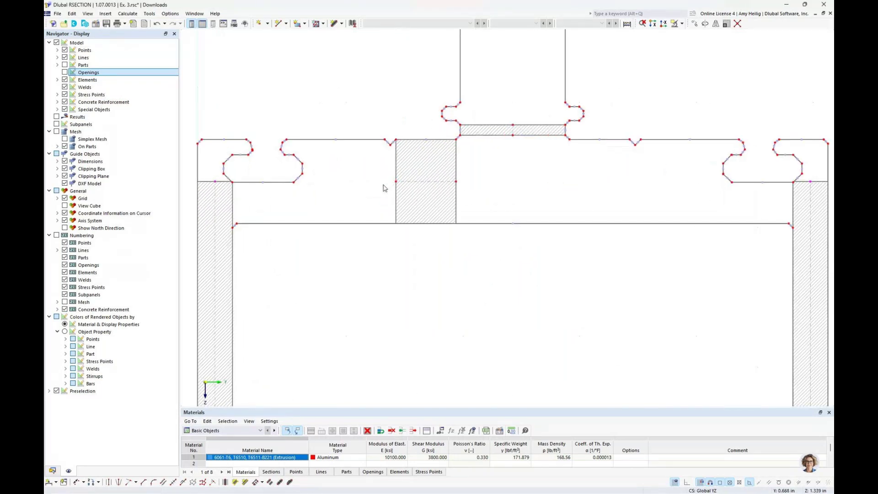
{"action": "scroll", "coordinate": [409, 247], "scroll_direction": "up", "scroll_amount": 1}
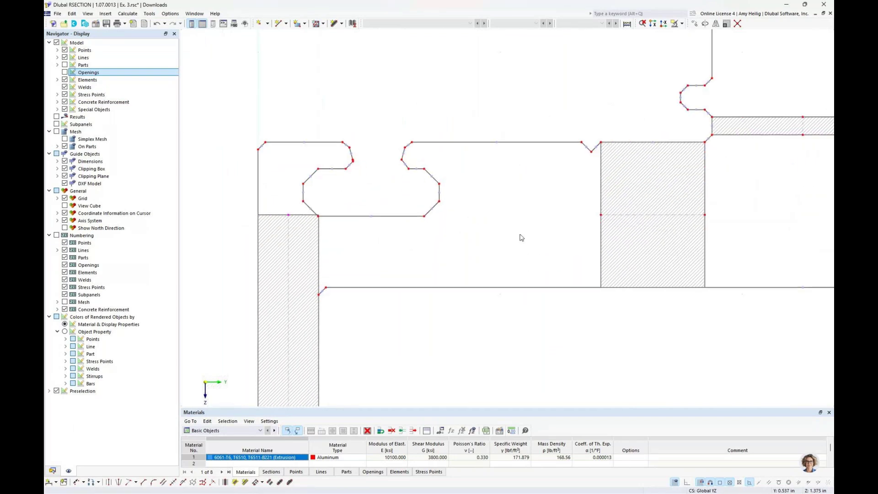
{"action": "mouse_move", "coordinate": [601, 216]}
{"action": "left_mouse_down"}
{"action": "mouse_move", "coordinate": [393, 171]}
{"action": "mouse_move", "coordinate": [290, 200]}
{"action": "mouse_move", "coordinate": [289, 219]}
{"action": "left_mouse_up"}
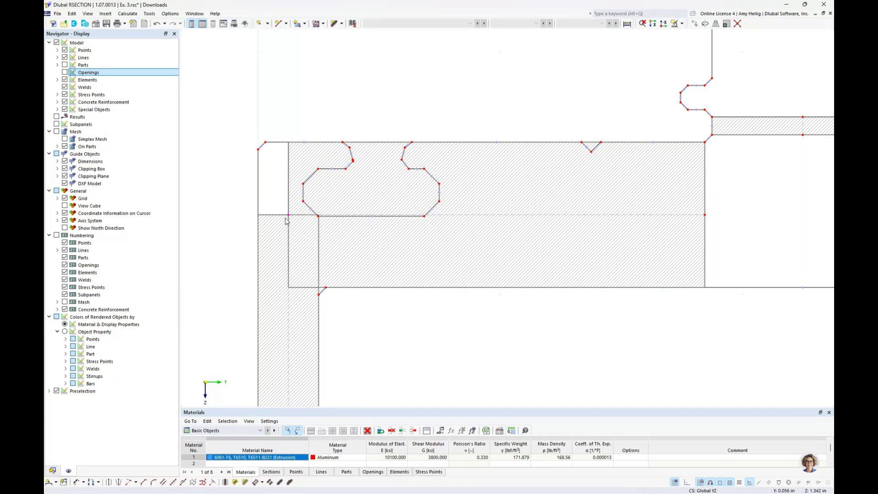
{"action": "scroll", "coordinate": [285, 218], "scroll_direction": "down", "scroll_amount": 4}
{"action": "mouse_move", "coordinate": [535, 245]}
{"action": "middle_mouse_down"}
{"action": "mouse_move", "coordinate": [373, 239]}
{"action": "mouse_move", "coordinate": [257, 207]}
{"action": "middle_mouse_up"}
{"action": "left_click_drag", "start_coordinate": [258, 207], "coordinate": [549, 206]}
{"action": "middle_click_drag", "start_coordinate": [334, 273], "coordinate": [502, 296]}
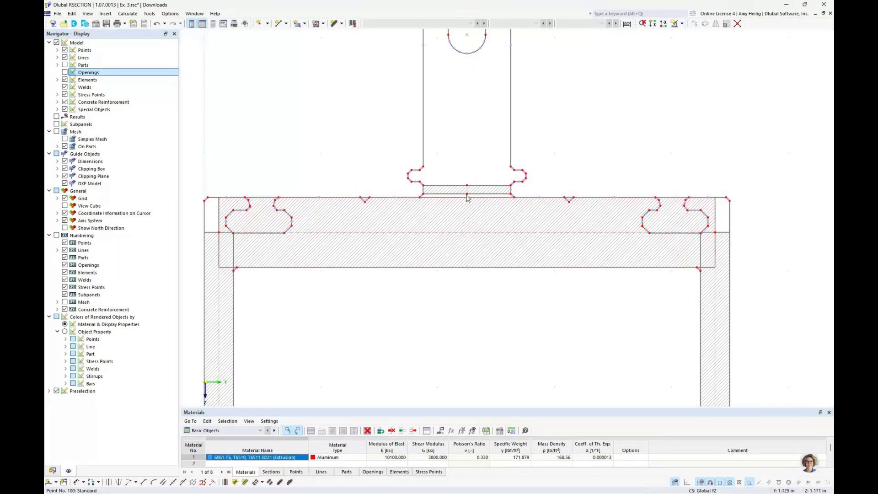
Step: Extend the stem element down to the top flange element's centerline and up to the bottom of the slot's arc
{"action": "left_click_drag", "start_coordinate": [468, 193], "coordinate": [469, 234]}
{"action": "middle_click_drag", "start_coordinate": [573, 172], "coordinate": [551, 253]}
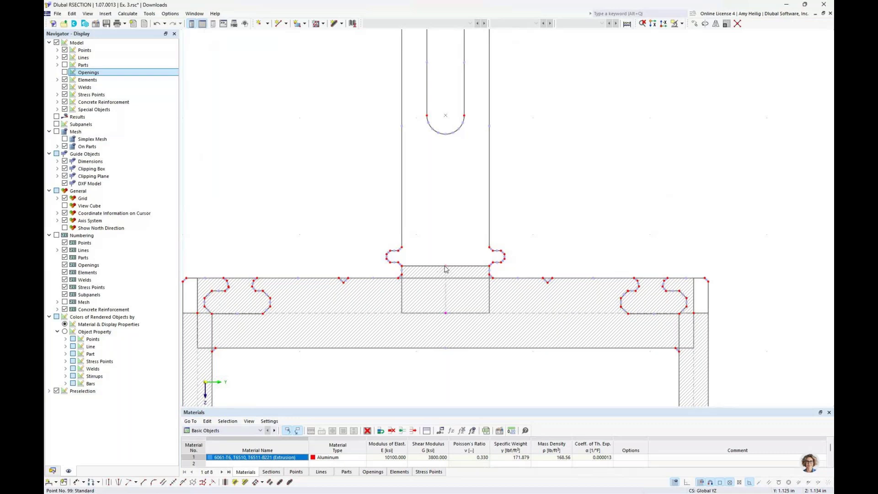
{"action": "left_click_drag", "start_coordinate": [445, 268], "coordinate": [433, 102]}
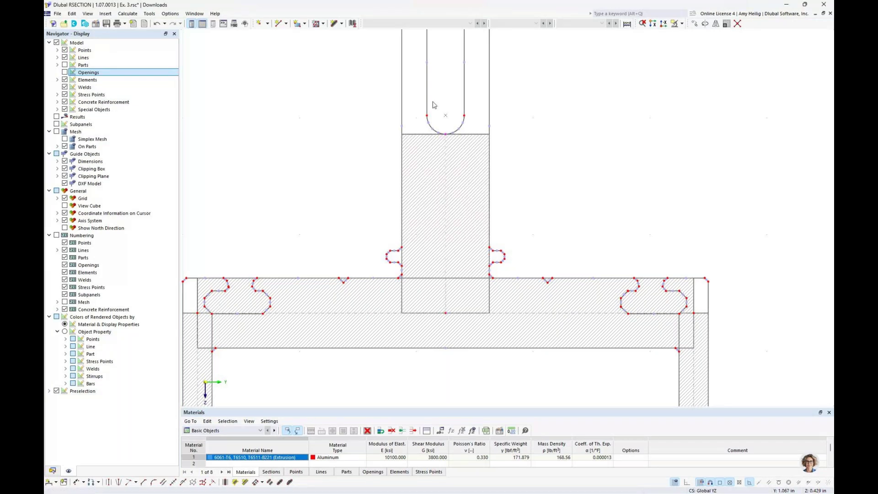
{"action": "scroll", "coordinate": [557, 230], "scroll_direction": "down", "scroll_amount": 2}
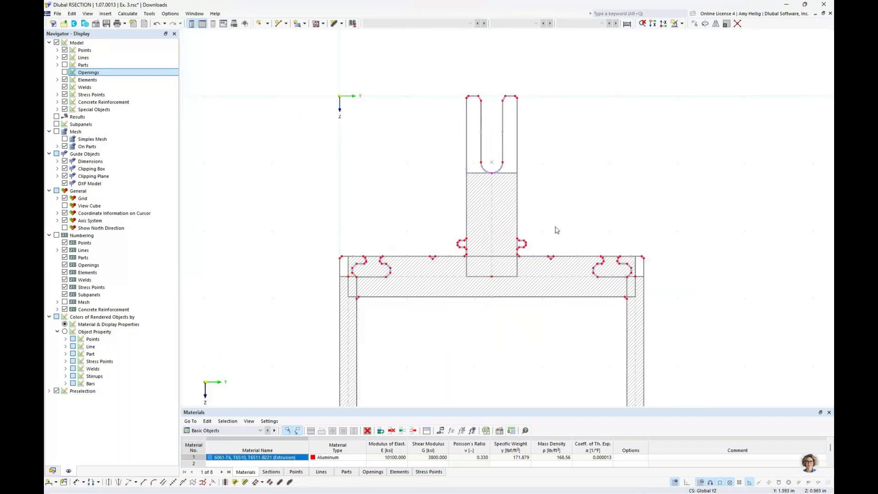
{"action": "middle_click_drag", "start_coordinate": [556, 230], "coordinate": [516, 191]}
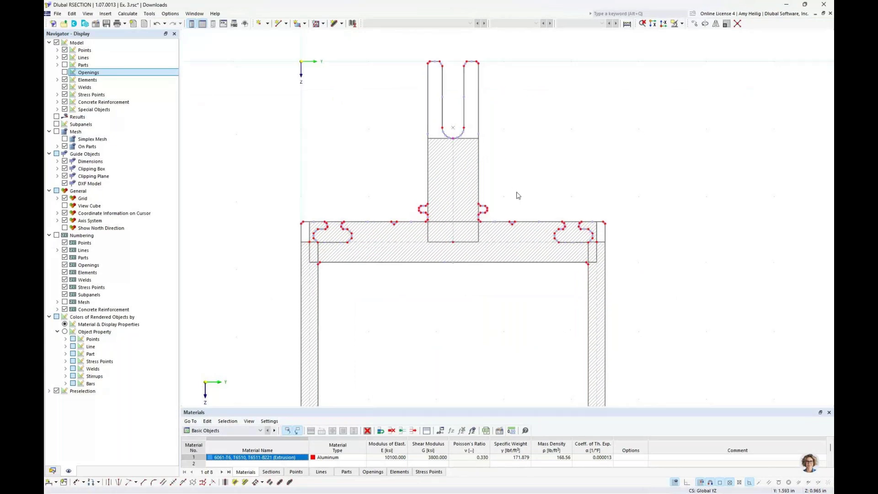
Step: Connect the stem and top flange elements at their junction, and check the stem and divided flange elements by selecting them
{"action": "left_click", "coordinate": [455, 193]}
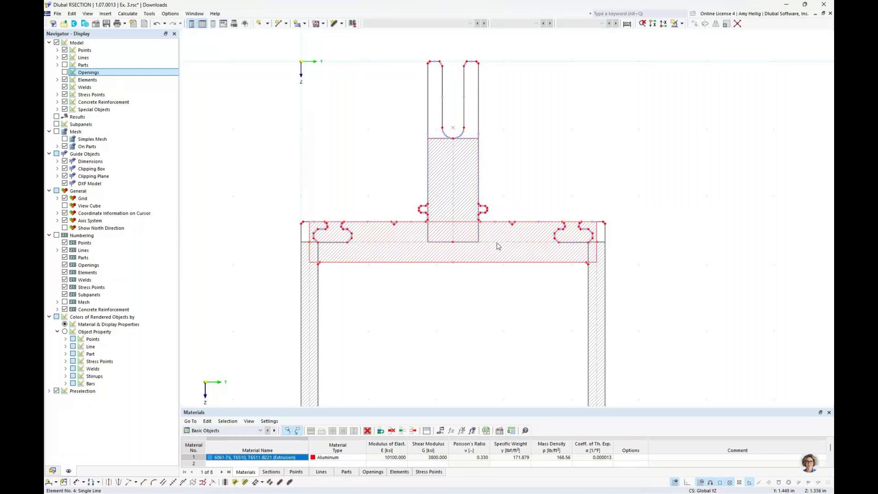
{"action": "left_click", "coordinate": [498, 246]}
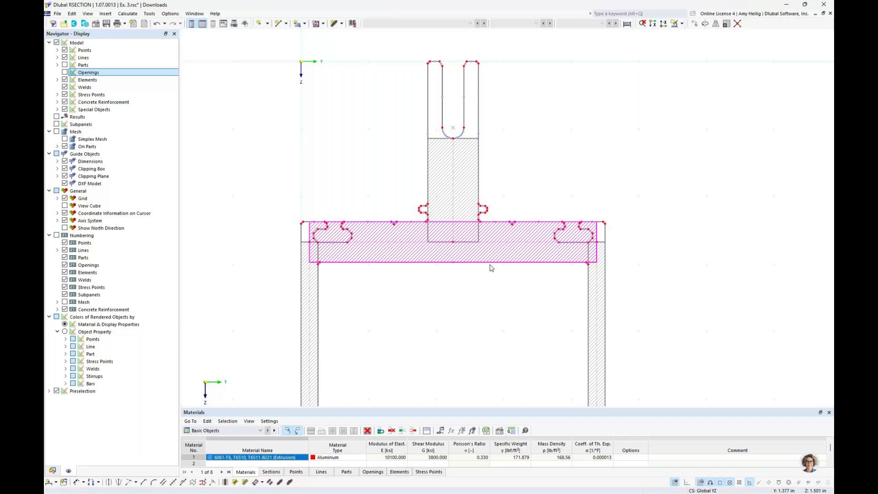
{"action": "left_click", "coordinate": [577, 179]}
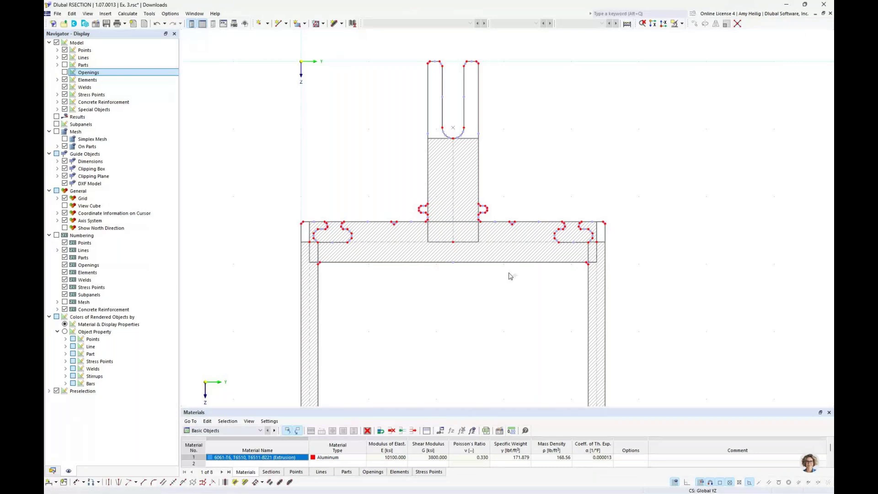
{"action": "left_click_drag", "start_coordinate": [512, 302], "coordinate": [392, 177]}
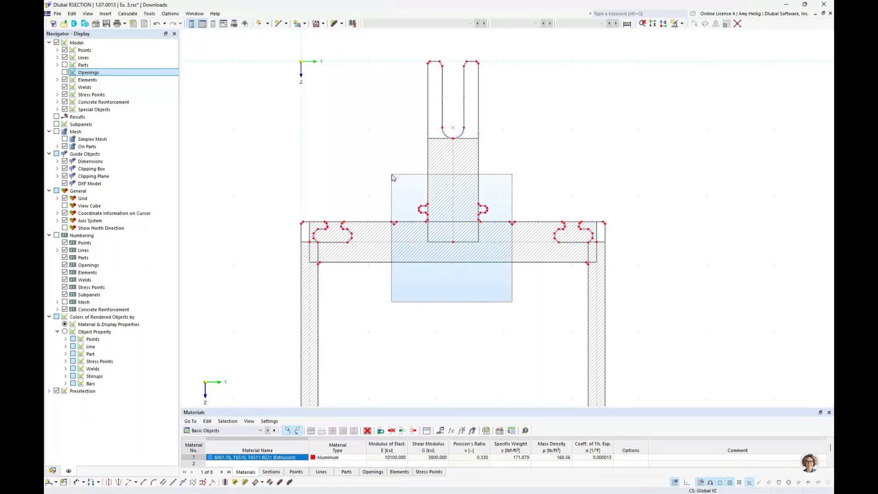
{"action": "left_click_drag", "start_coordinate": [392, 176], "coordinate": [392, 176]}
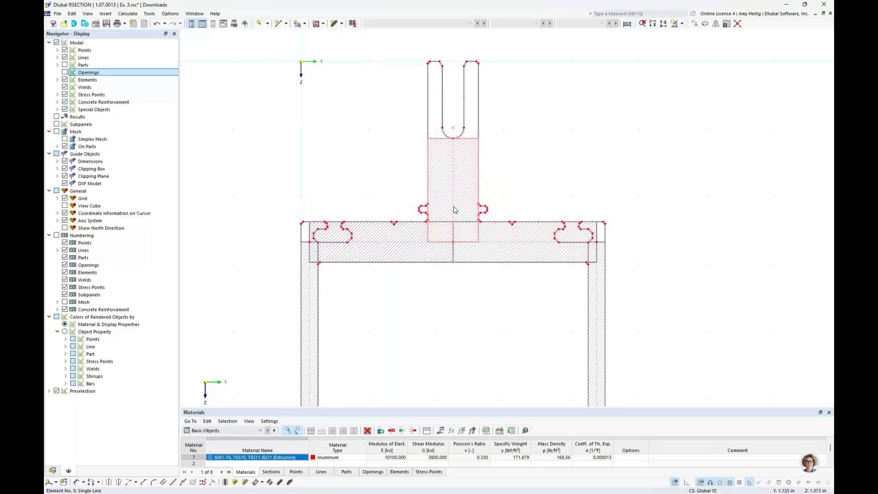
{"action": "left_click", "coordinate": [453, 221]}
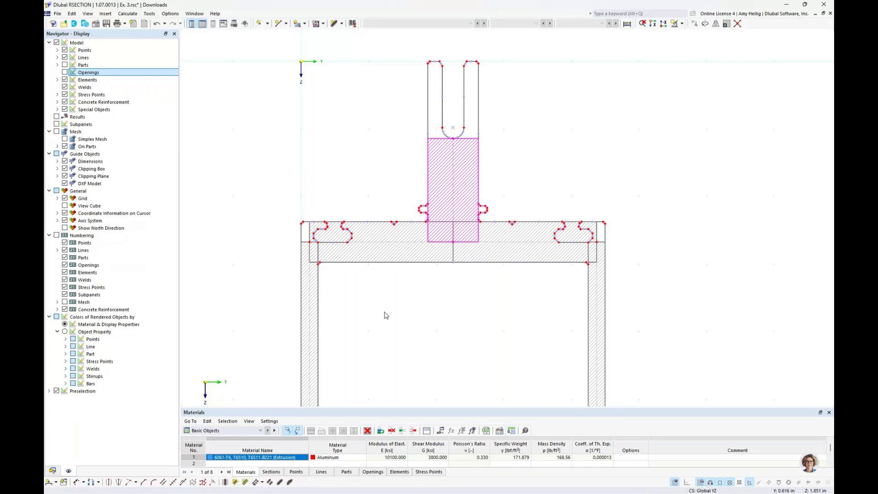
{"action": "scroll", "coordinate": [407, 309], "scroll_direction": "up", "scroll_amount": 3}
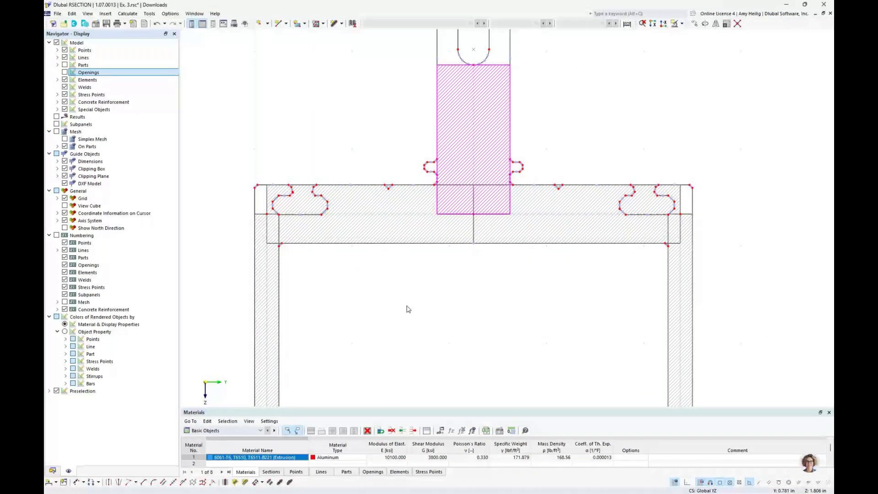
{"action": "scroll", "coordinate": [408, 309], "scroll_direction": "up", "scroll_amount": 1}
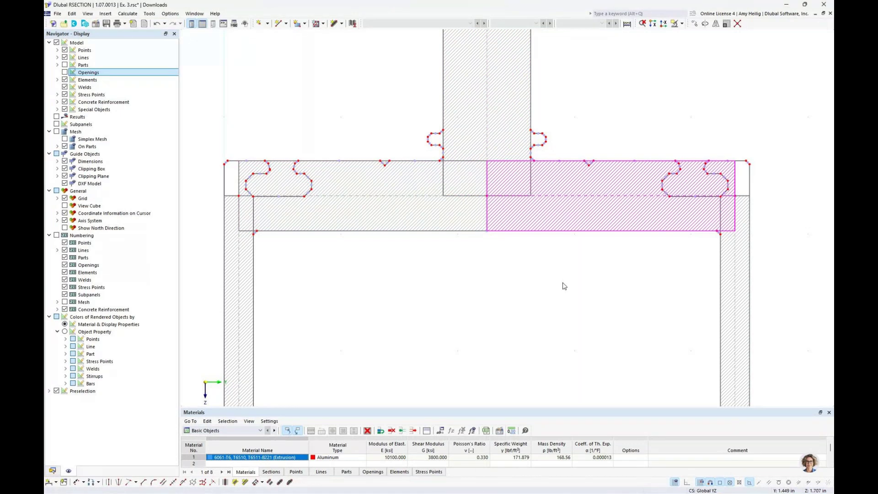
Step: Move the lower end points of both side wall elements by 0 in Y and 0.202 in in Z to the bottom flange's centerline level
{"action": "left_click", "coordinate": [577, 198]}
{"action": "scroll", "coordinate": [415, 256], "scroll_direction": "down", "scroll_amount": 3}
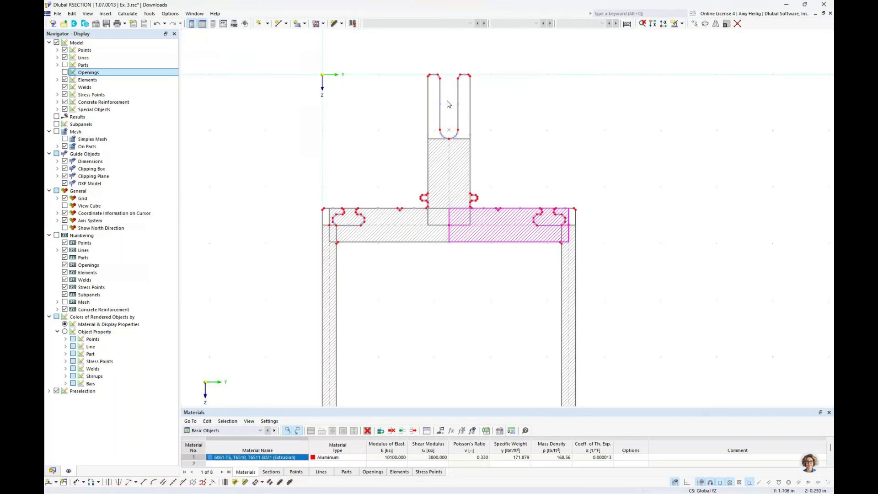
{"action": "middle_click_drag", "start_coordinate": [447, 99], "coordinate": [438, 148]}
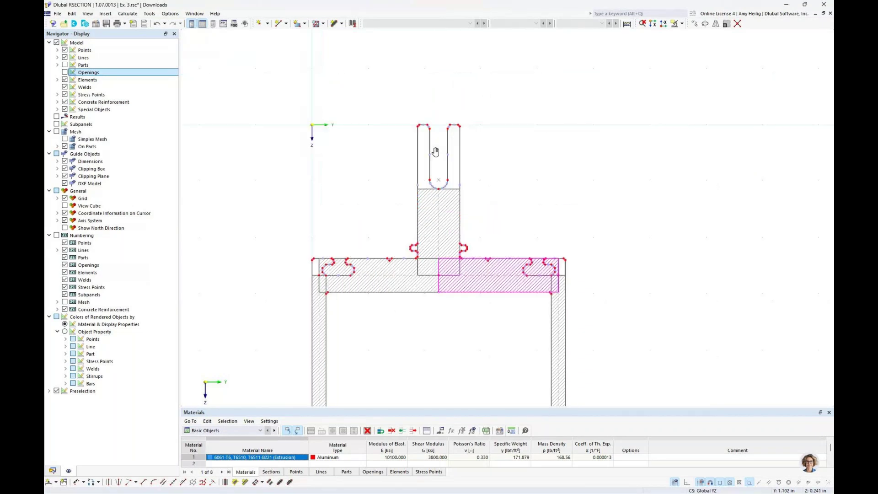
{"action": "scroll", "coordinate": [438, 154], "scroll_direction": "up", "scroll_amount": 2}
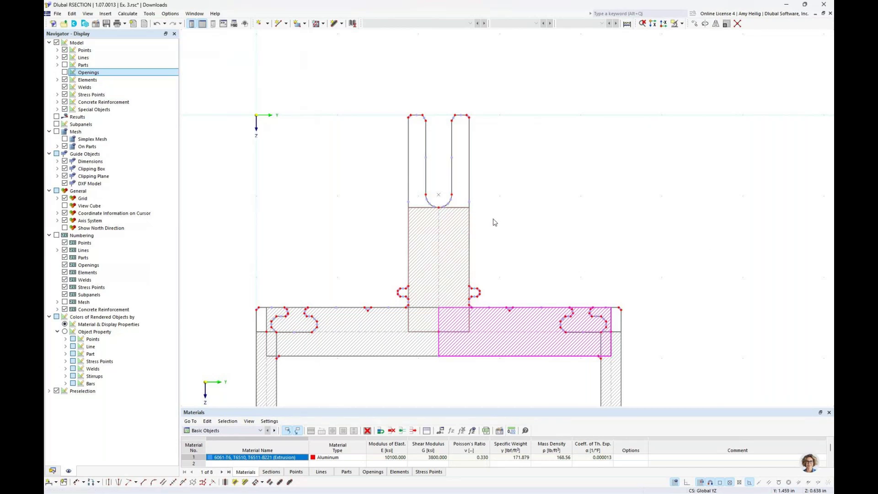
{"action": "scroll", "coordinate": [494, 222], "scroll_direction": "down", "scroll_amount": 5}
{"action": "middle_click_drag", "start_coordinate": [494, 358], "coordinate": [482, 272]}
{"action": "scroll", "coordinate": [429, 292], "scroll_direction": "up", "scroll_amount": 3}
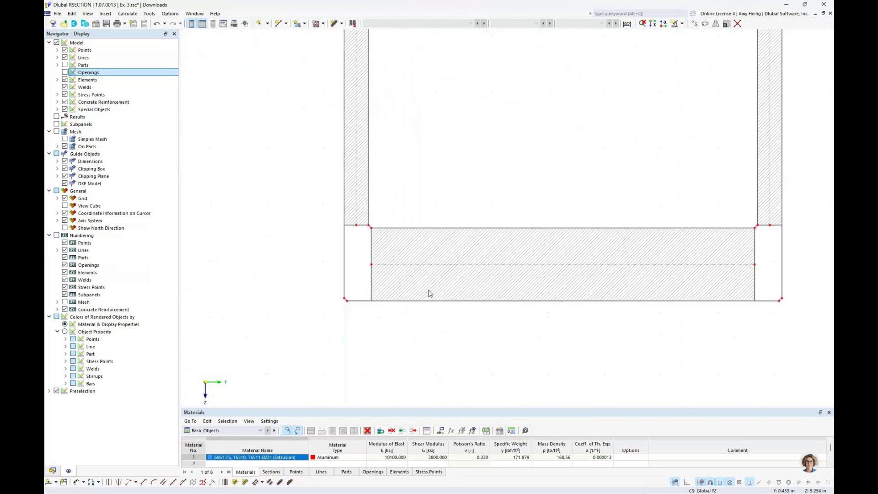
{"action": "middle_click_drag", "start_coordinate": [430, 293], "coordinate": [364, 302]}
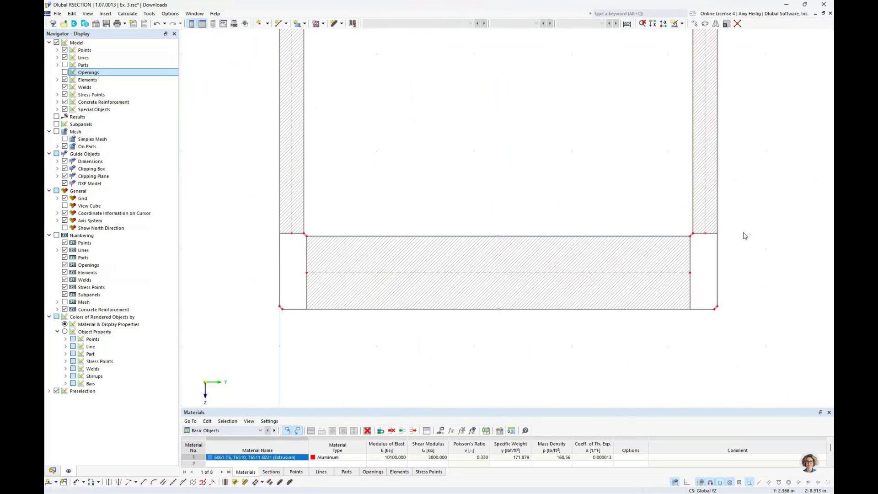
{"action": "left_click", "coordinate": [694, 23]}
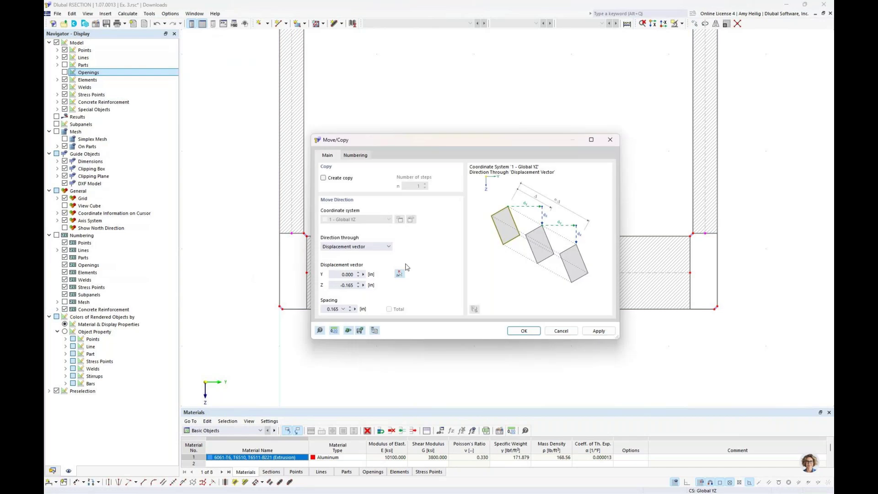
{"action": "left_click", "coordinate": [399, 274]}
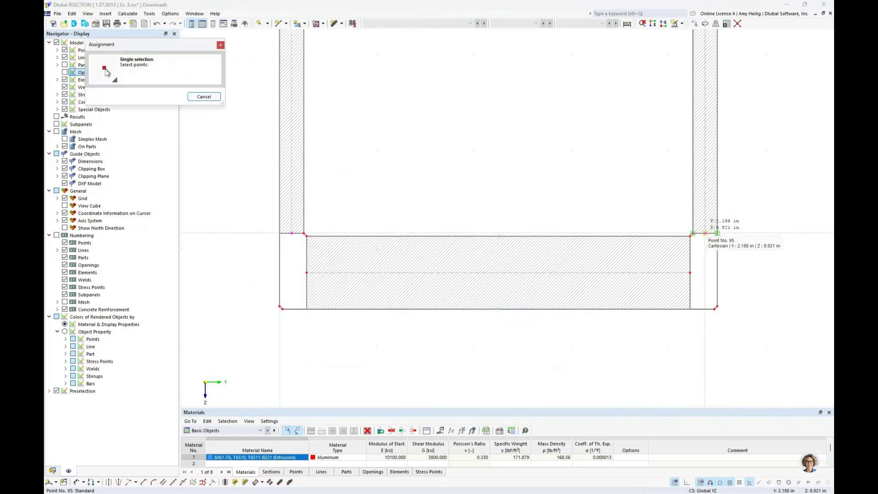
{"action": "left_click", "coordinate": [704, 233]}
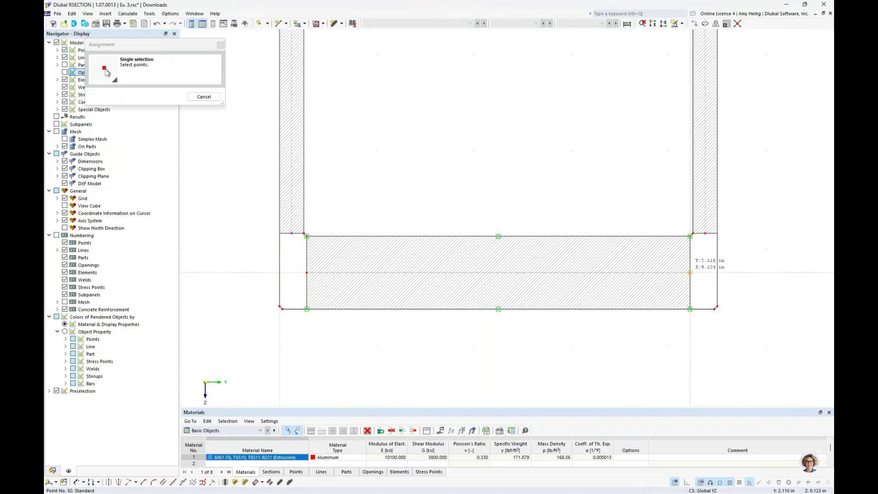
{"action": "left_click", "coordinate": [690, 272]}
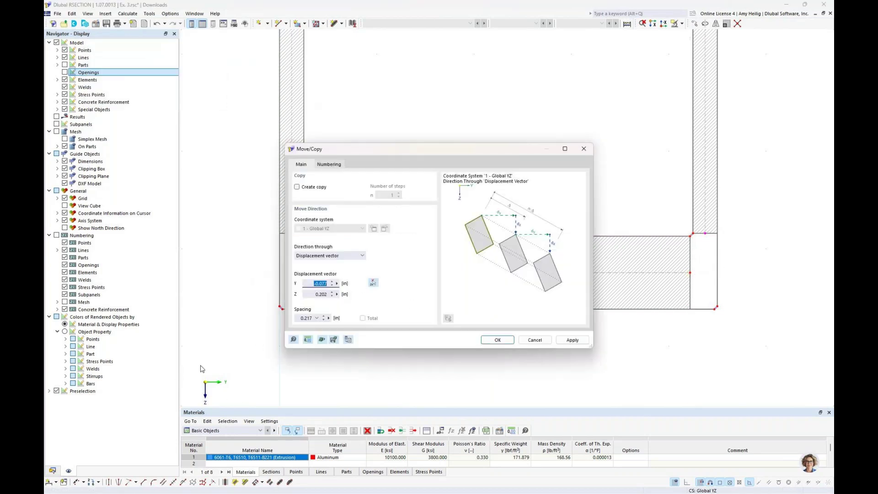
{"action": "type", "text": "0"}
{"action": "left_click", "coordinate": [499, 341]}
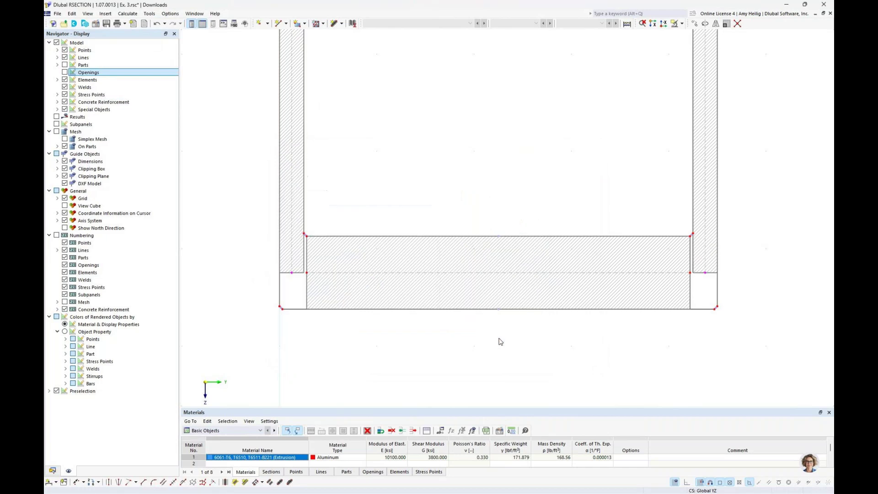
Step: Stretch the bottom flange element at both ends to the lower end points of the two side wall elements
{"action": "scroll", "coordinate": [292, 289], "scroll_direction": "up", "scroll_amount": 2}
{"action": "scroll", "coordinate": [288, 288], "scroll_direction": "up", "scroll_amount": 2}
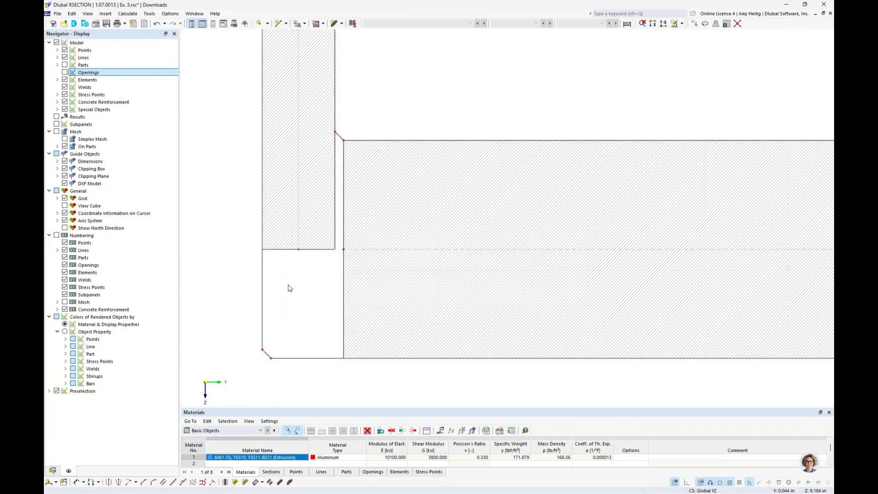
{"action": "left_click_drag", "start_coordinate": [354, 242], "coordinate": [305, 247]}
{"action": "scroll", "coordinate": [304, 247], "scroll_direction": "down", "scroll_amount": 1}
{"action": "scroll", "coordinate": [304, 247], "scroll_direction": "down", "scroll_amount": 3}
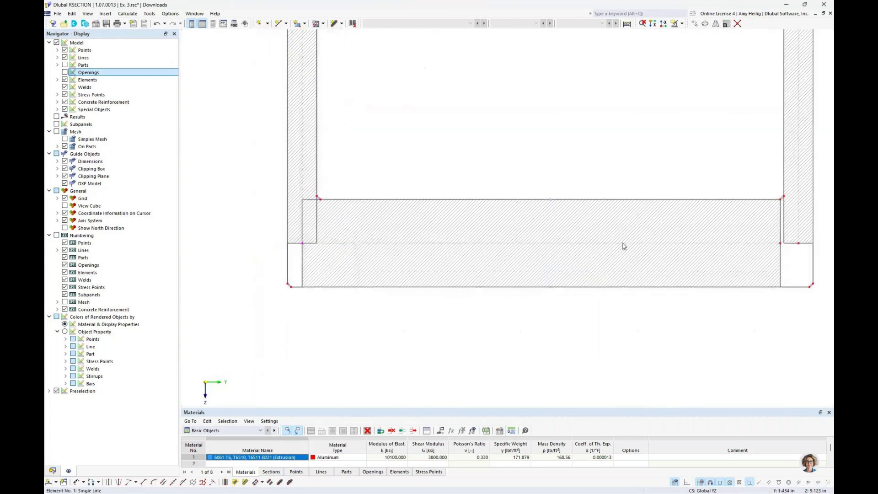
{"action": "middle_click_drag", "start_coordinate": [621, 245], "coordinate": [451, 247]}
{"action": "scroll", "coordinate": [491, 252], "scroll_direction": "up", "scroll_amount": 2}
{"action": "scroll", "coordinate": [490, 248], "scroll_direction": "up", "scroll_amount": 1}
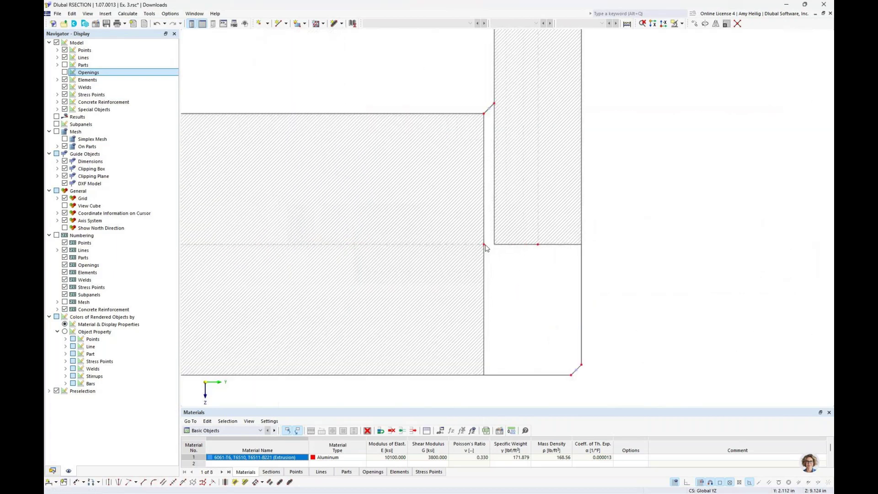
{"action": "left_click_drag", "start_coordinate": [484, 244], "coordinate": [540, 243]}
{"action": "scroll", "coordinate": [541, 243], "scroll_direction": "down", "scroll_amount": 3}
{"action": "scroll", "coordinate": [541, 245], "scroll_direction": "down", "scroll_amount": 2}
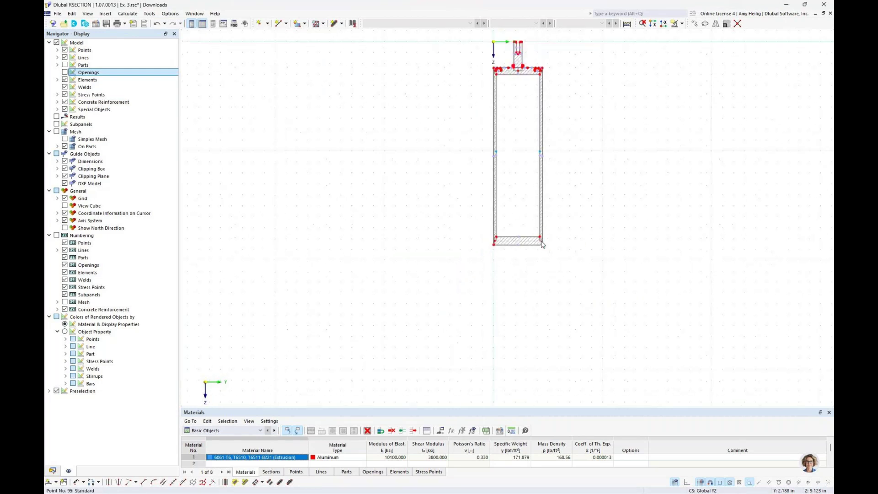
Step: Calculate the section properties of the Ex. 3 model using Finite Element Analysis
{"action": "scroll", "coordinate": [505, 206], "scroll_direction": "down", "scroll_amount": 1}
{"action": "key", "text": "alt+c"}
{"action": "key", "text": "Escape"}
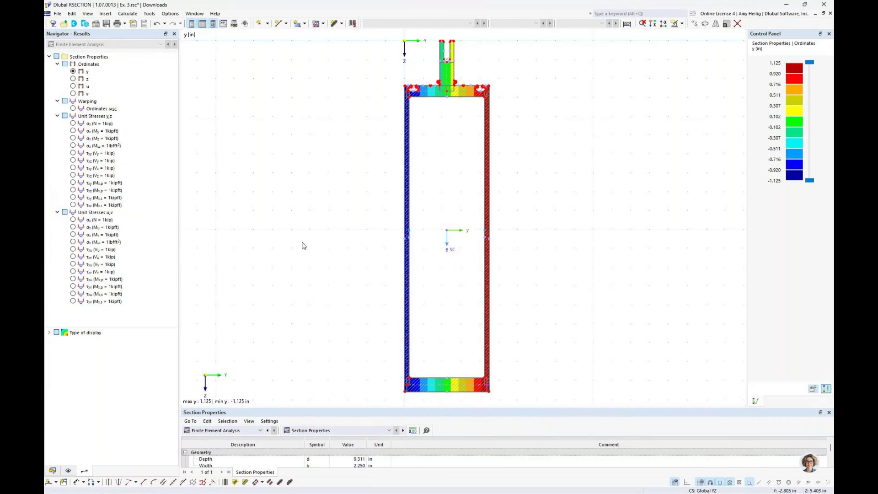
Step: Set the analysis method of the Ex. 3 model to Thin-Walled Analysis in its base data
{"action": "left_click", "coordinate": [52, 470]}
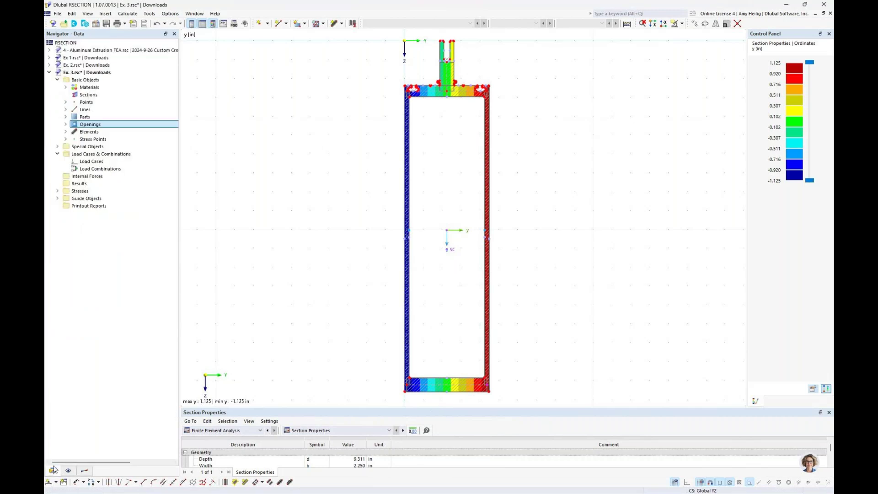
{"action": "right_click", "coordinate": [109, 72]}
{"action": "left_click", "coordinate": [127, 81]}
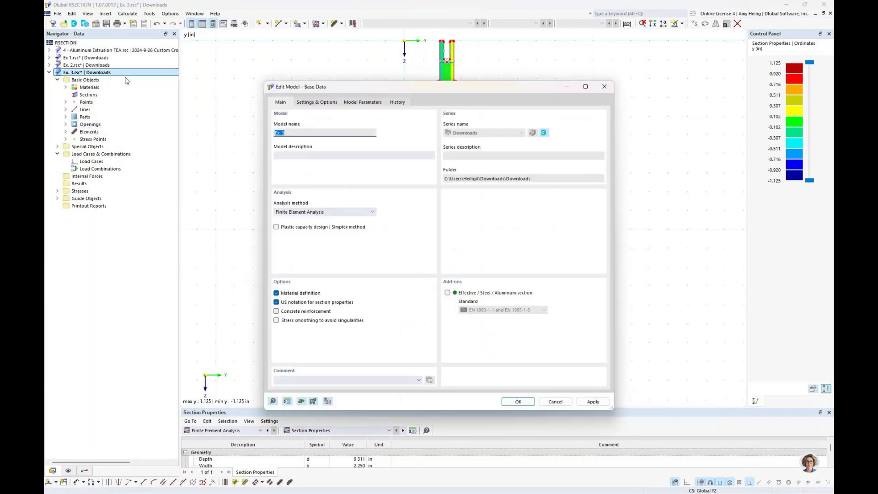
{"action": "left_click", "coordinate": [299, 211]}
{"action": "left_click", "coordinate": [296, 225]}
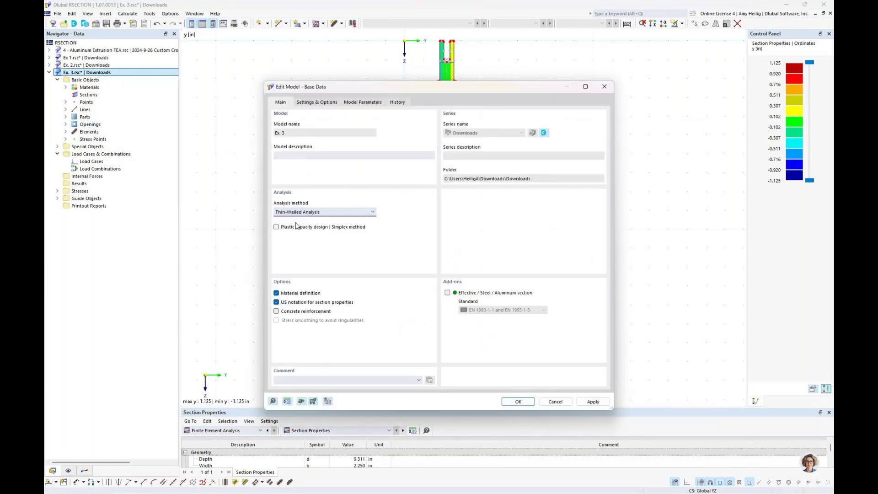
{"action": "left_click", "coordinate": [517, 401]}
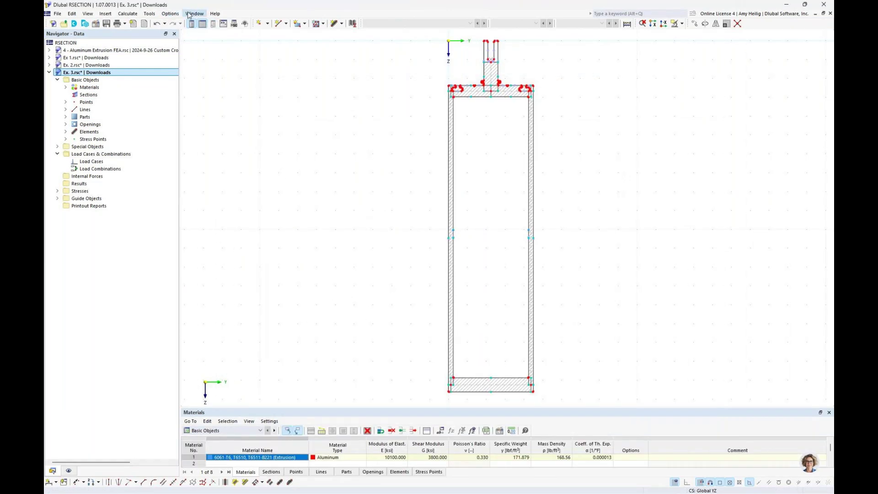
Step: Calculate the thin-walled section and inspect the y ordinate results on the stem, top flange and side walls
{"action": "left_click", "coordinate": [127, 14]}
{"action": "left_click", "coordinate": [146, 32]}
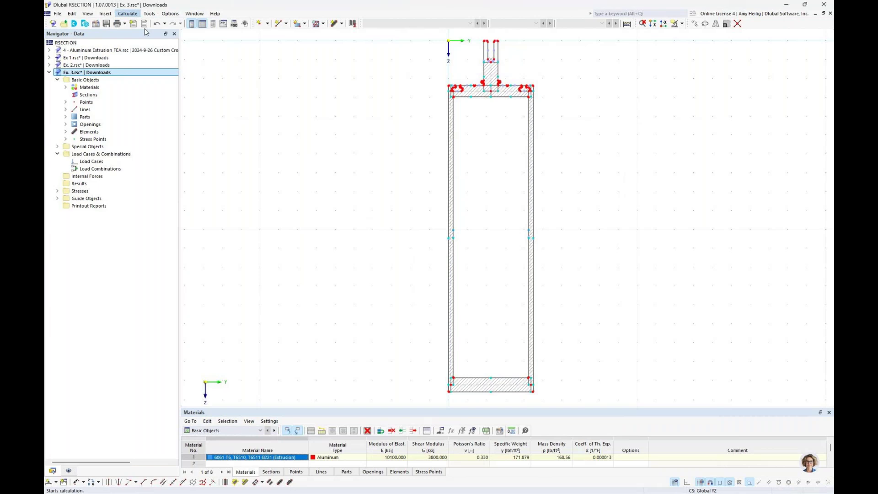
{"action": "scroll", "coordinate": [451, 178], "scroll_direction": "up", "scroll_amount": 5}
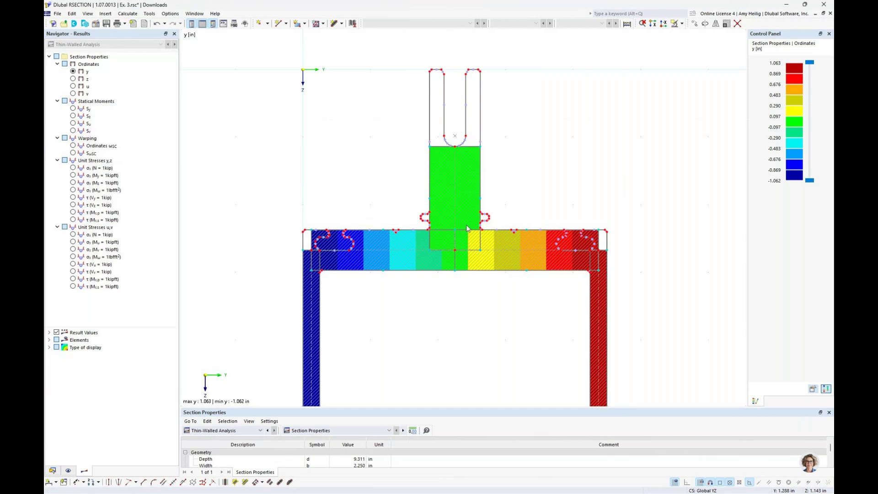
{"action": "scroll", "coordinate": [338, 256], "scroll_direction": "up", "scroll_amount": 3}
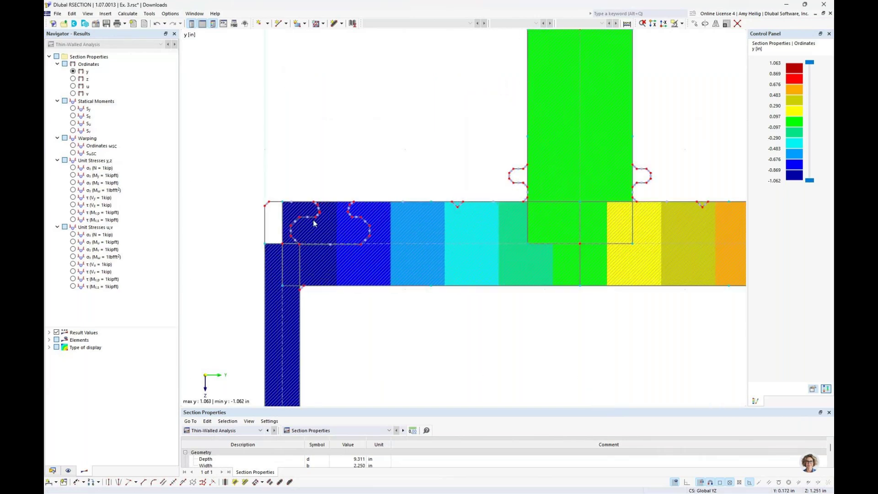
{"action": "scroll", "coordinate": [314, 223], "scroll_direction": "down", "scroll_amount": 5}
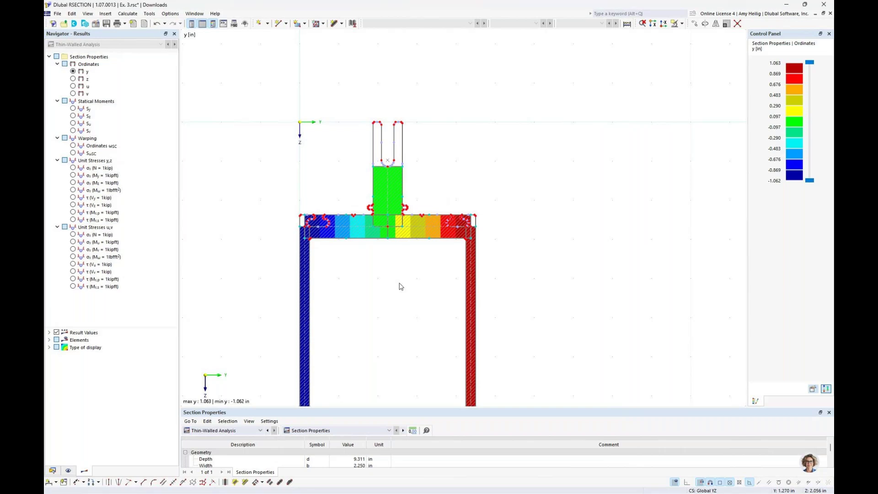
{"action": "scroll", "coordinate": [427, 251], "scroll_direction": "down", "scroll_amount": 3}
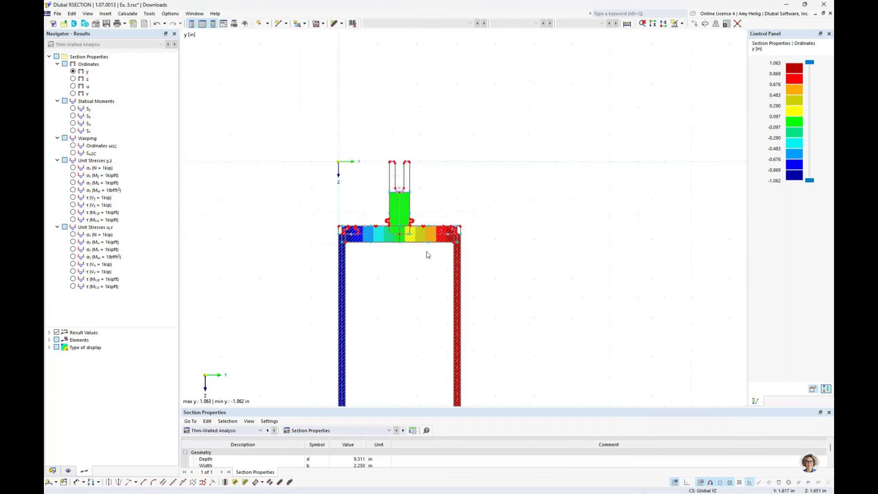
{"action": "middle_click_drag", "start_coordinate": [416, 287], "coordinate": [464, 162]}
{"action": "scroll", "coordinate": [464, 163], "scroll_direction": "up", "scroll_amount": 1}
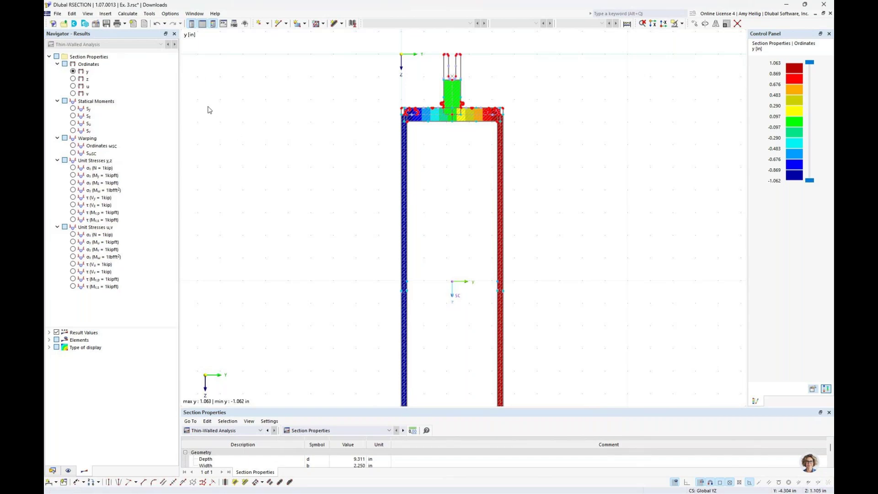
Step: Switch to the 4 - Aluminum Extrusion FEA.rsc model and locate its boundary-line part among the basic objects
{"action": "left_click", "coordinate": [196, 14]}
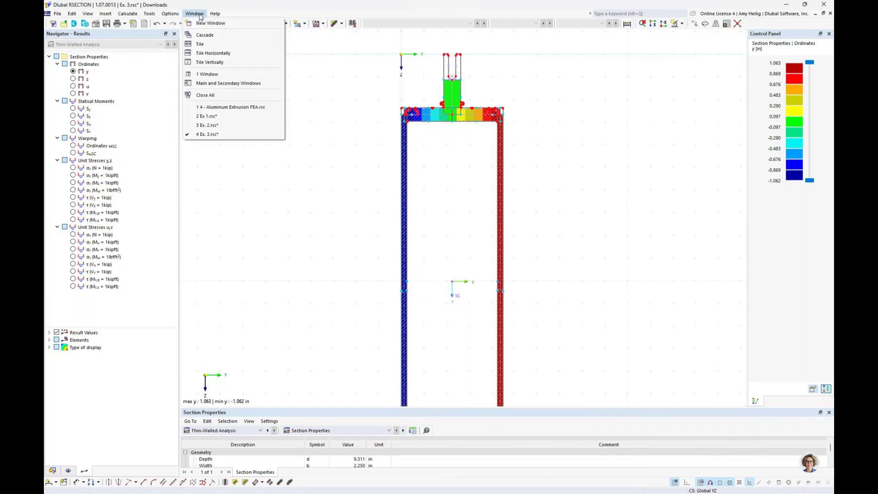
{"action": "left_click", "coordinate": [231, 108]}
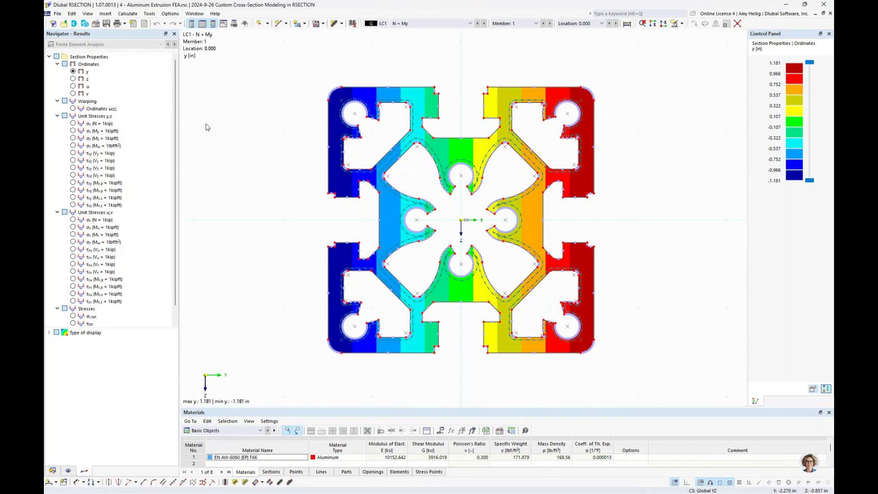
{"action": "left_click", "coordinate": [53, 471]}
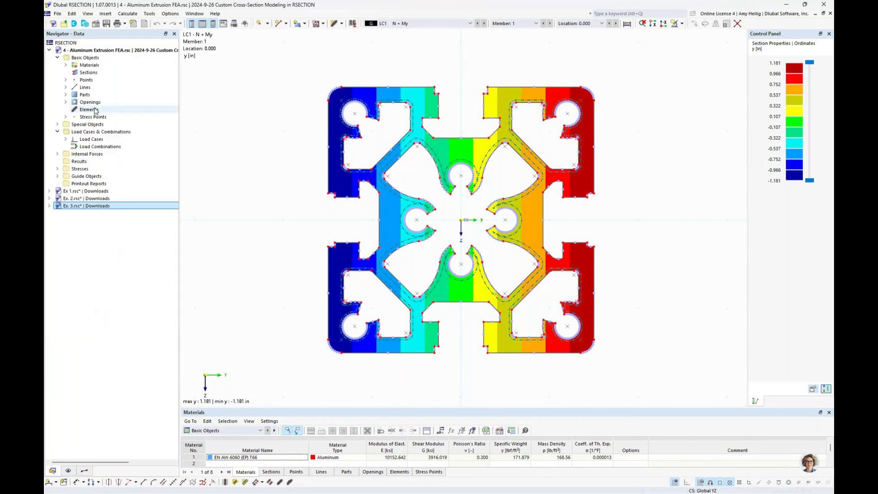
{"action": "left_click", "coordinate": [65, 94]}
{"action": "left_click", "coordinate": [97, 103]}
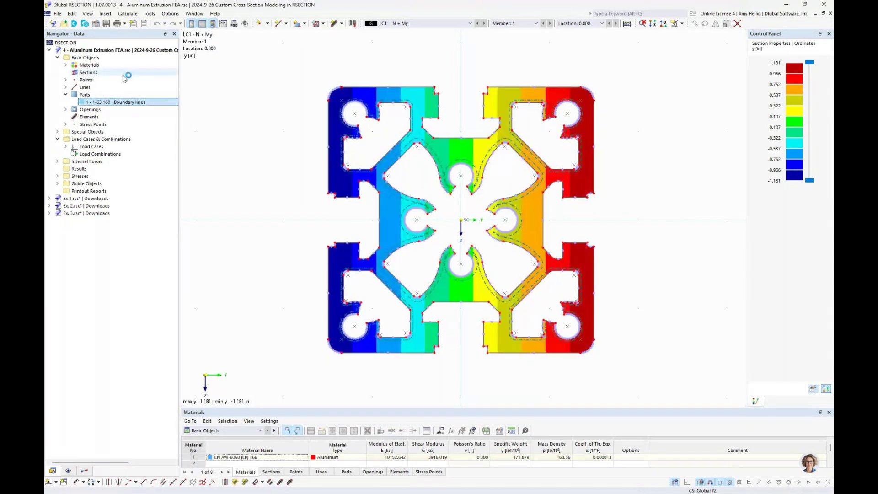
Step: Check the analysis method in the aluminum extrusion FEA model's base data and close it without changes
{"action": "right_click", "coordinate": [114, 51]}
{"action": "left_click", "coordinate": [132, 58]}
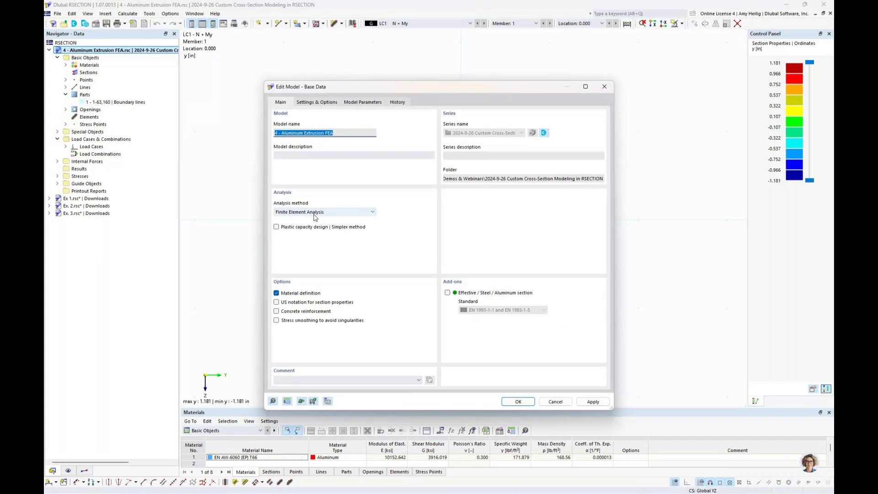
{"action": "left_click", "coordinate": [564, 402]}
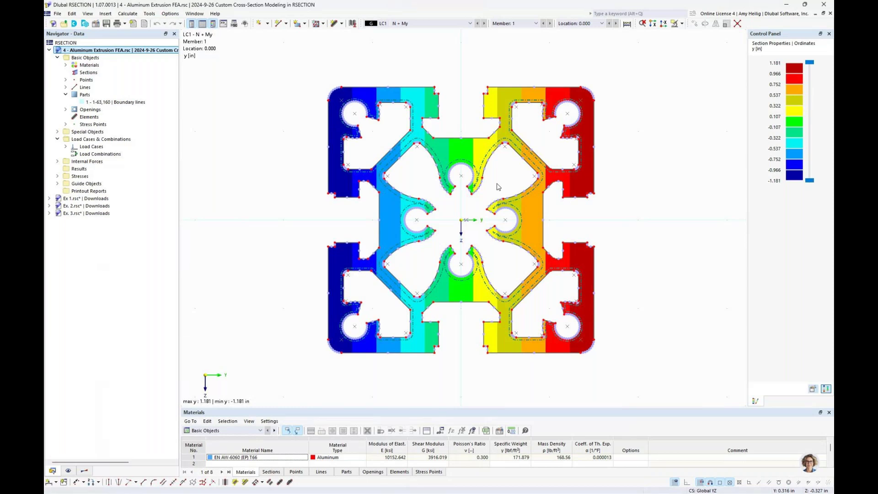
Step: Display the Finite Element Analysis section properties table in an enlarged view for review, then shrink it again
{"action": "left_click_drag", "start_coordinate": [369, 406], "coordinate": [378, 274]}
{"action": "left_click", "coordinate": [254, 296]}
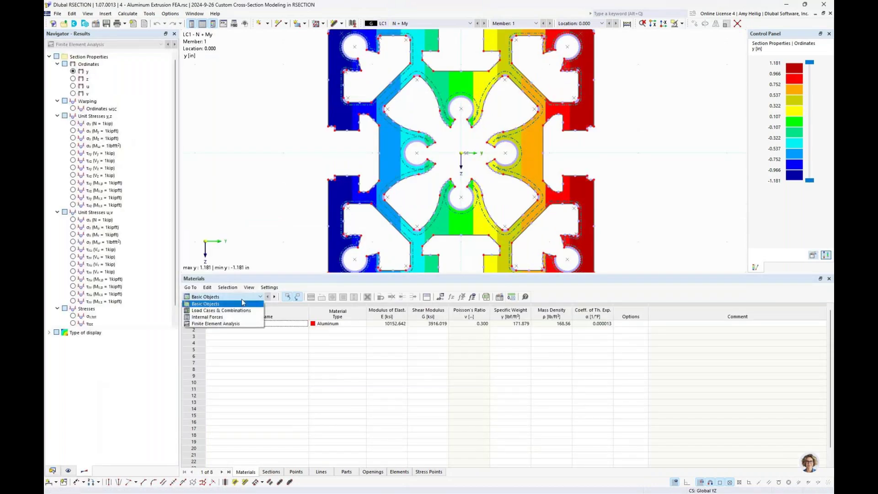
{"action": "left_click", "coordinate": [238, 324]}
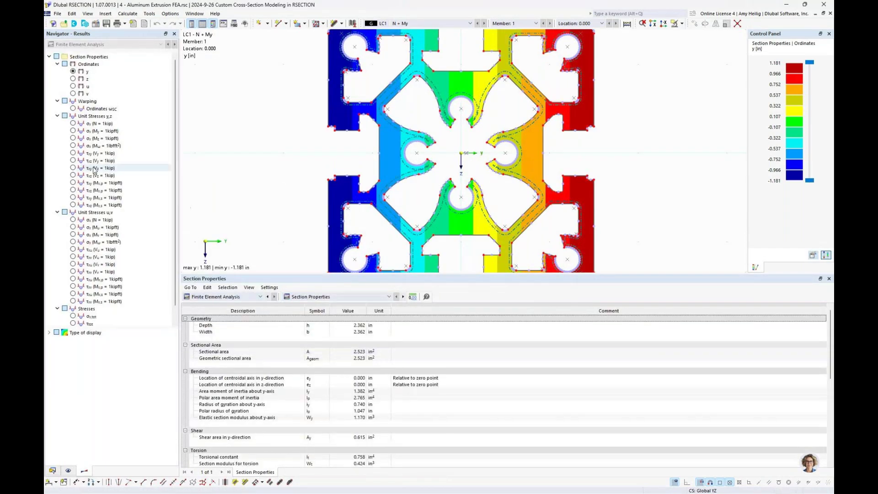
{"action": "scroll", "coordinate": [305, 207], "scroll_direction": "down", "scroll_amount": 1}
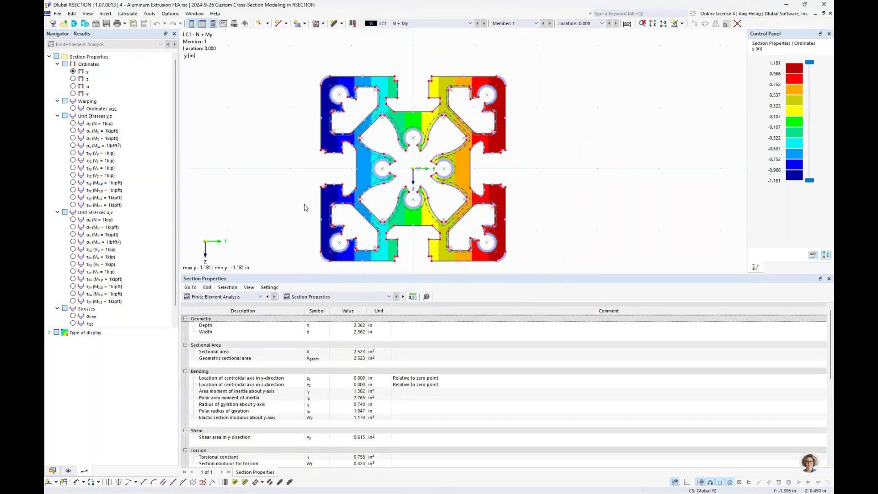
{"action": "middle_click_drag", "start_coordinate": [305, 204], "coordinate": [348, 202]}
{"action": "mouse_move", "coordinate": [427, 274]}
{"action": "left_mouse_down"}
{"action": "mouse_move", "coordinate": [415, 335]}
{"action": "mouse_move", "coordinate": [457, 383]}
{"action": "left_mouse_up"}
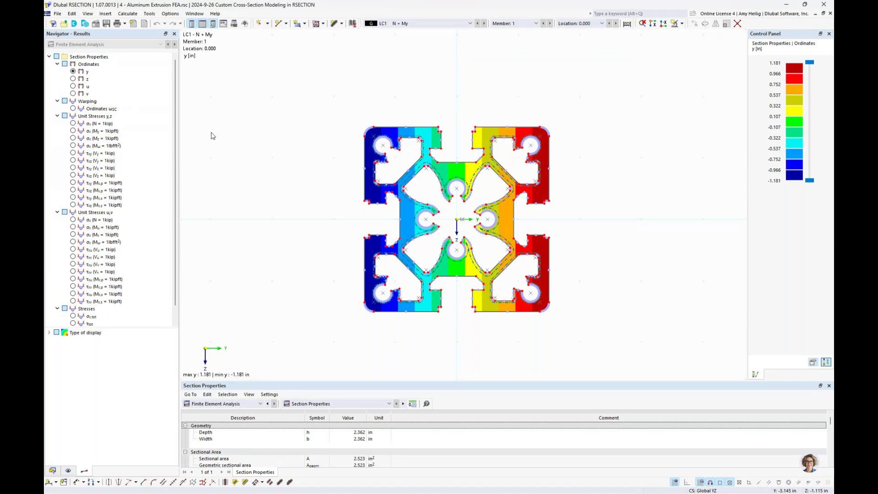
Step: Create a new Finite Element Analysis model named Ex. 5 with concrete reinforcement enabled and a default cover of 1.0 in
{"action": "left_click", "coordinate": [57, 13]}
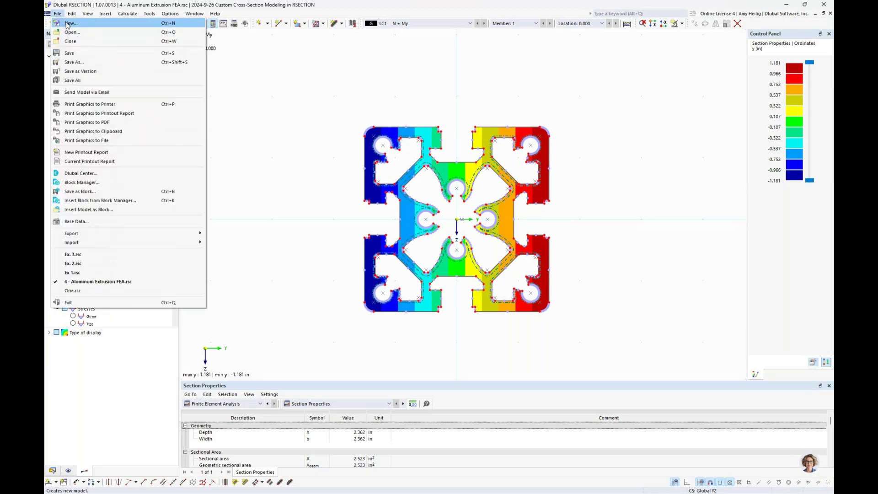
{"action": "left_click", "coordinate": [68, 23]}
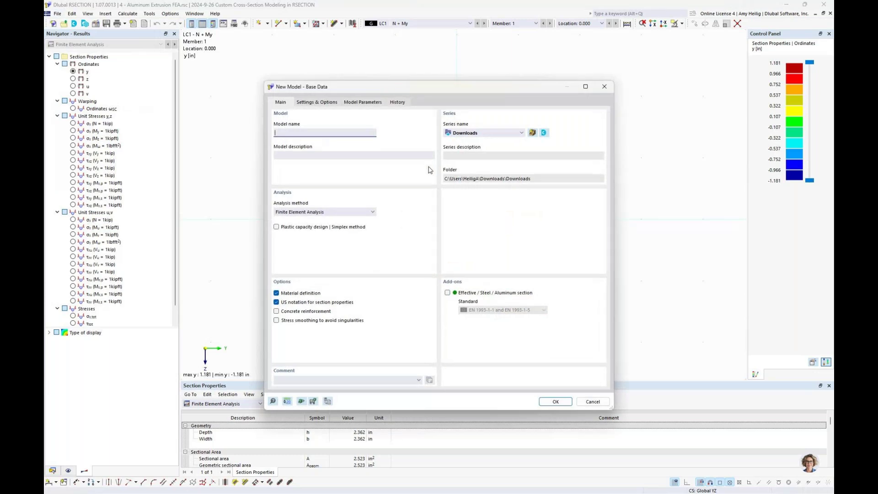
{"action": "type", "text": "Ex. 5"}
{"action": "left_click", "coordinate": [276, 312]}
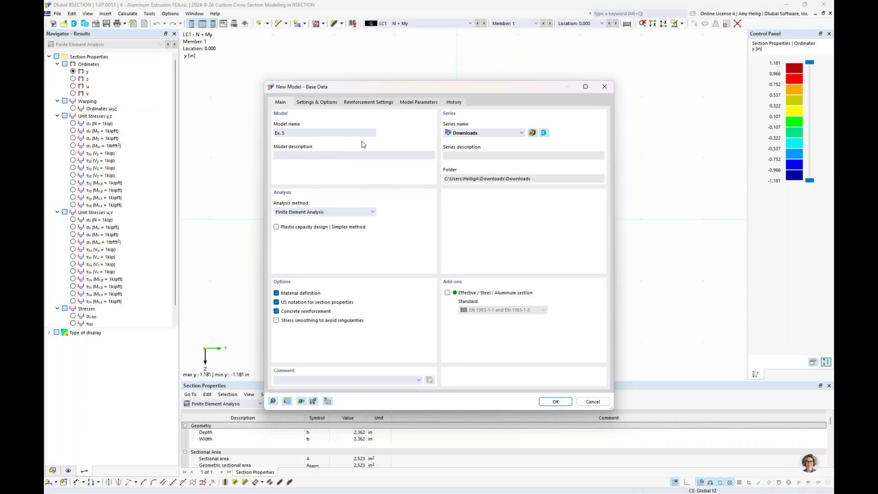
{"action": "left_click", "coordinate": [373, 103]}
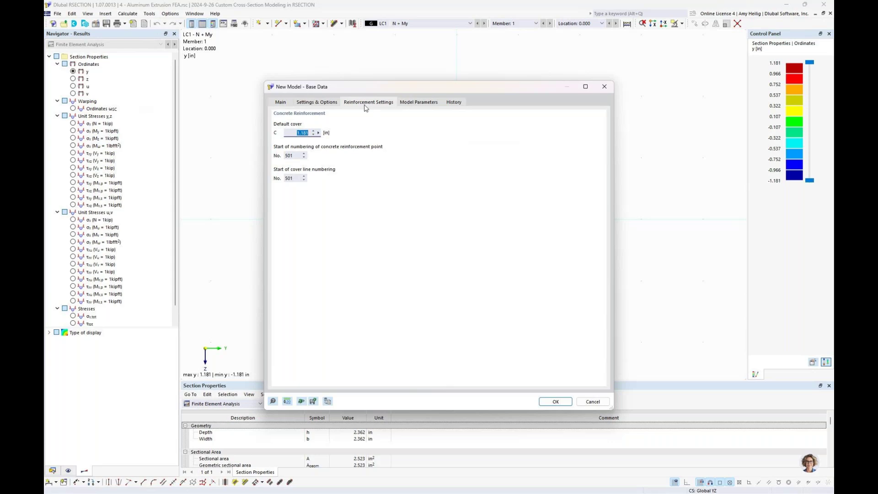
{"action": "type", "text": "1.0"}
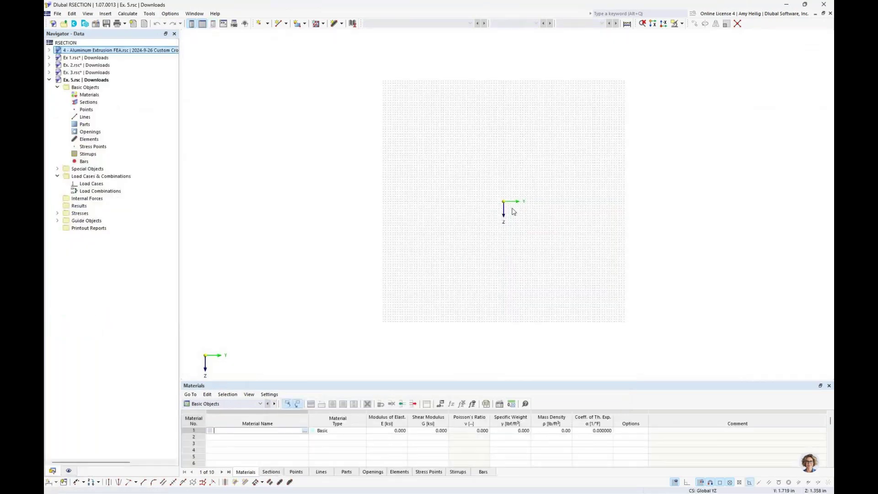
Step: Start a new section in the Ex. 5 model and open the section library to view the available shapes
{"action": "scroll", "coordinate": [513, 211], "scroll_direction": "up", "scroll_amount": 2}
{"action": "left_click", "coordinate": [107, 104]}
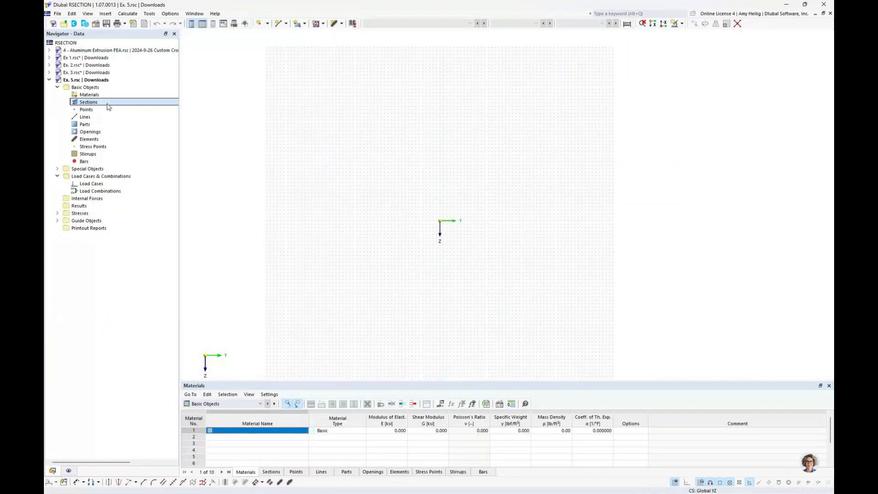
{"action": "right_click", "coordinate": [108, 106]}
{"action": "left_click", "coordinate": [136, 120]}
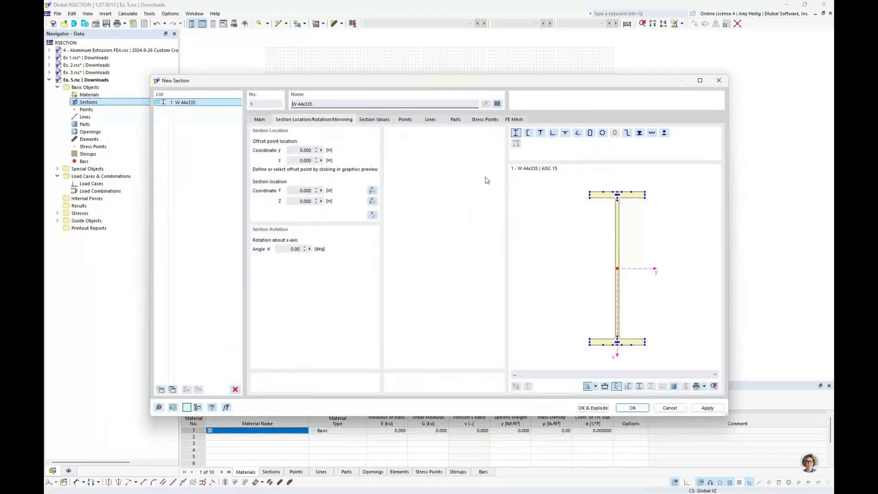
{"action": "left_click", "coordinate": [497, 104]}
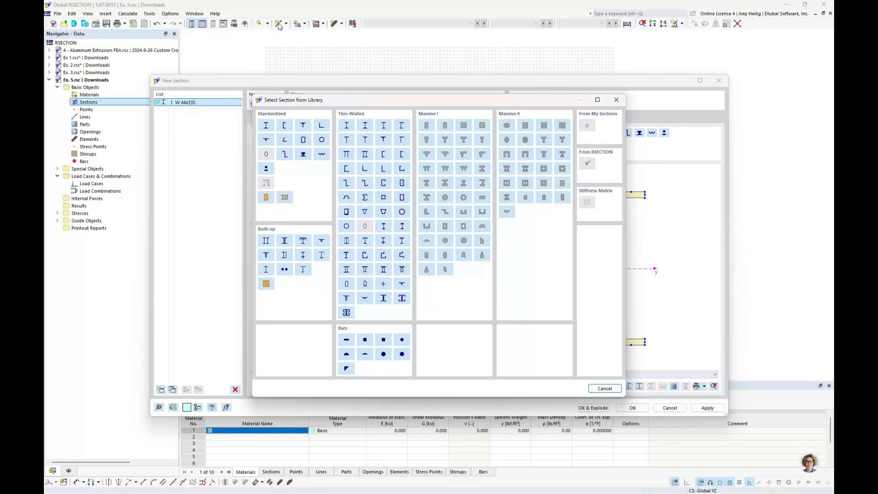
Step: Choose the massive double T-section with chamfered inner corners and set its depth d to 30 in and flange width b to 45 in
{"action": "left_click", "coordinate": [442, 171]}
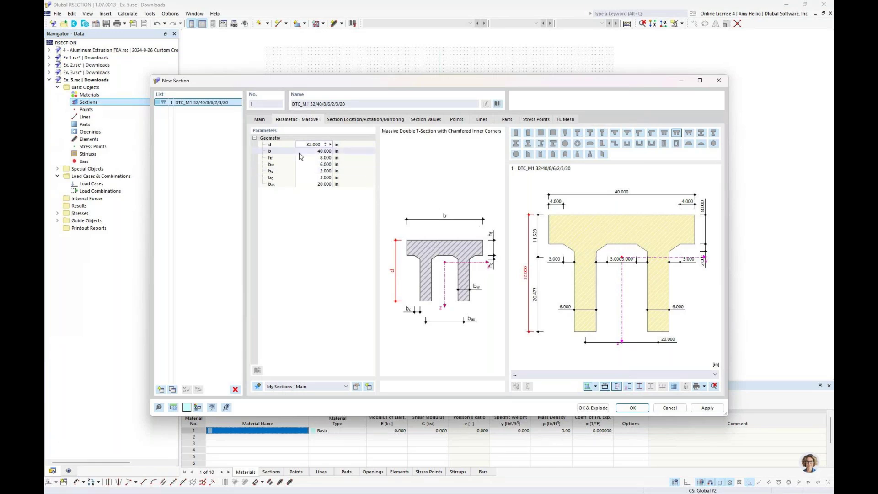
{"action": "double_click", "coordinate": [317, 145]}
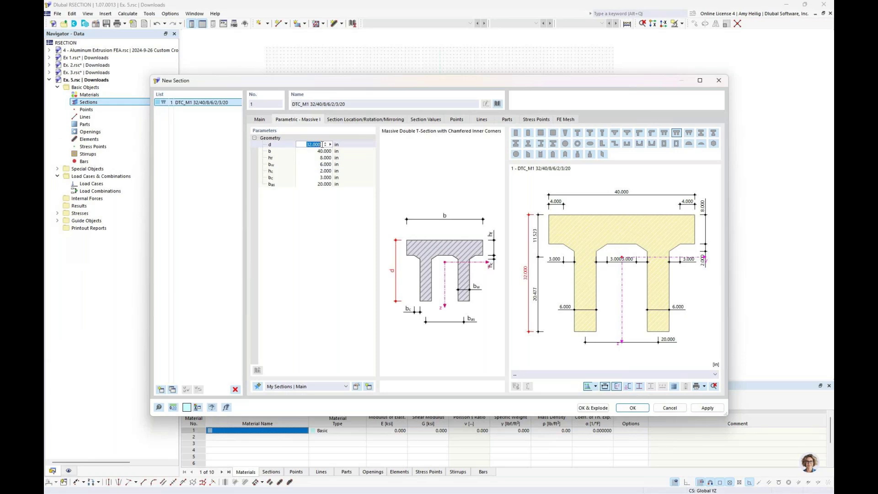
{"action": "type", "text": "30"}
{"action": "key", "text": "Tab"}
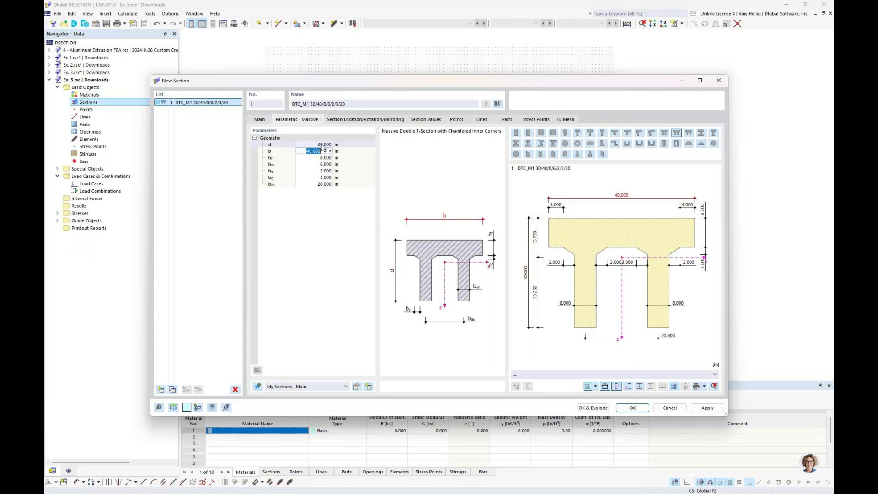
{"action": "type", "text": "45"}
{"action": "key", "text": "Tab"}
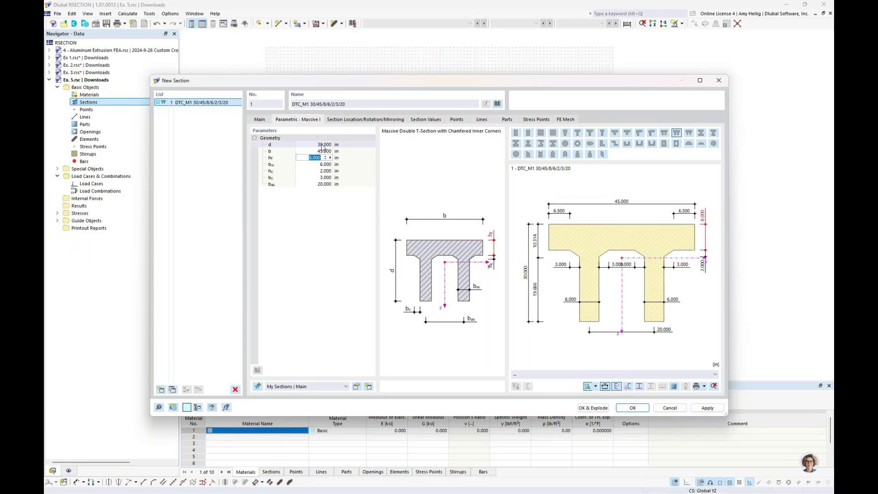
Step: Set the web width to 8 in, chamfer width to 2 in and web spacing to 24 in, and check the section's FE mesh settings
{"action": "key", "text": "Tab"}
{"action": "type", "text": "8"}
{"action": "key", "text": "Tab"}
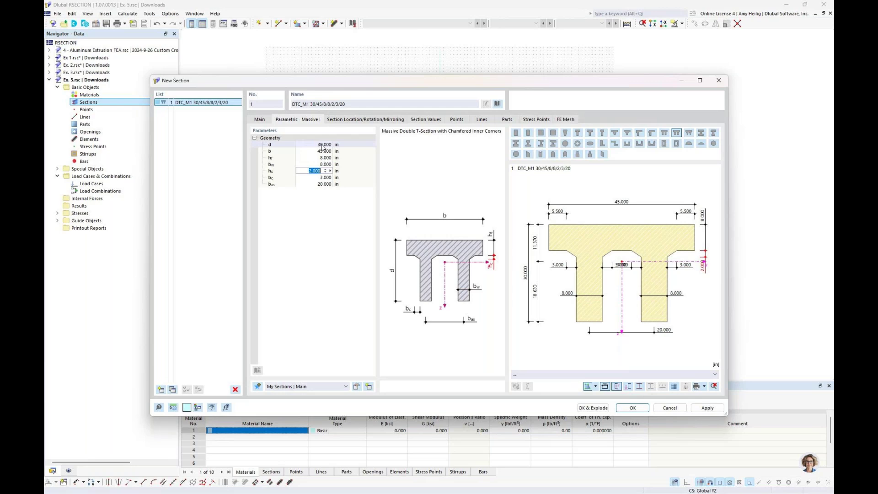
{"action": "key", "text": "Tab"}
{"action": "type", "text": "2"}
{"action": "key", "text": "Tab"}
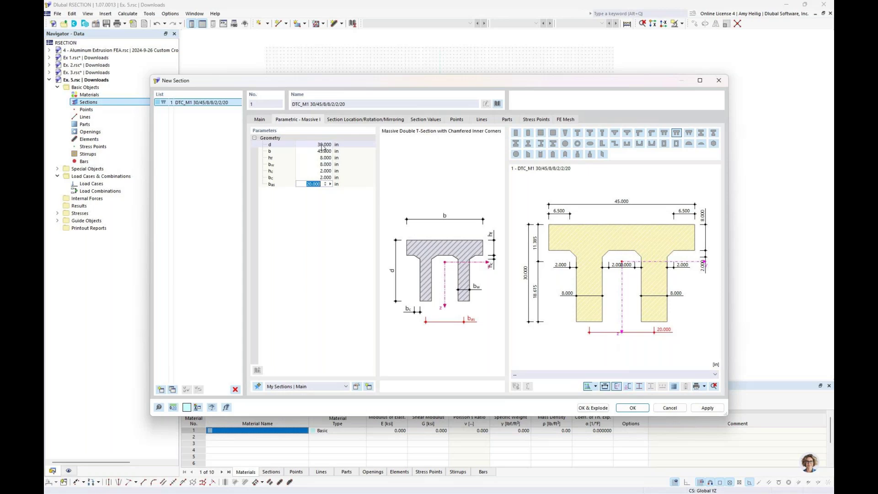
{"action": "type", "text": "24"}
{"action": "key", "text": "Return"}
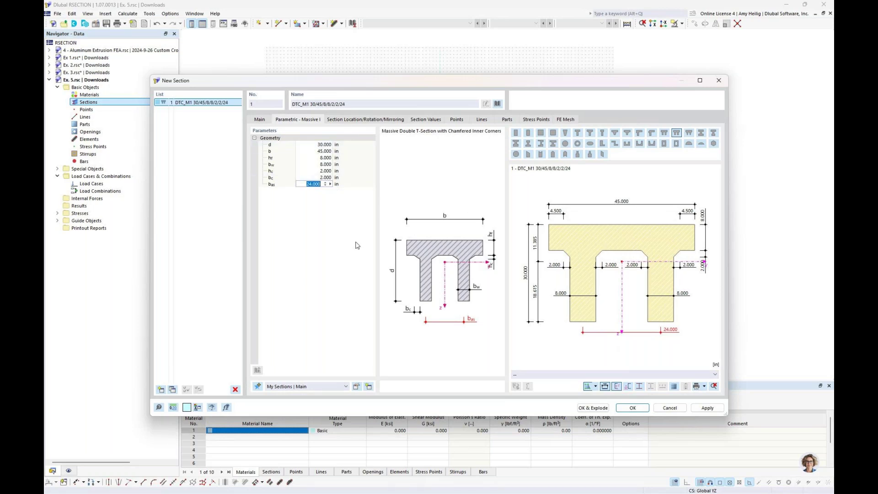
{"action": "left_click", "coordinate": [569, 120]}
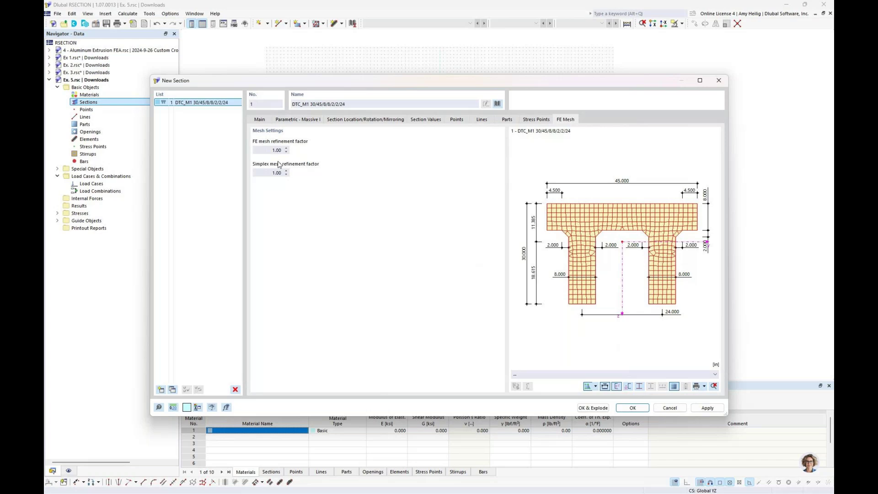
Step: Assign the library material Concrete f'c = 4000 psi, filtered by concrete type and the ACI 318-19 standard, to the section
{"action": "left_click", "coordinate": [260, 121]}
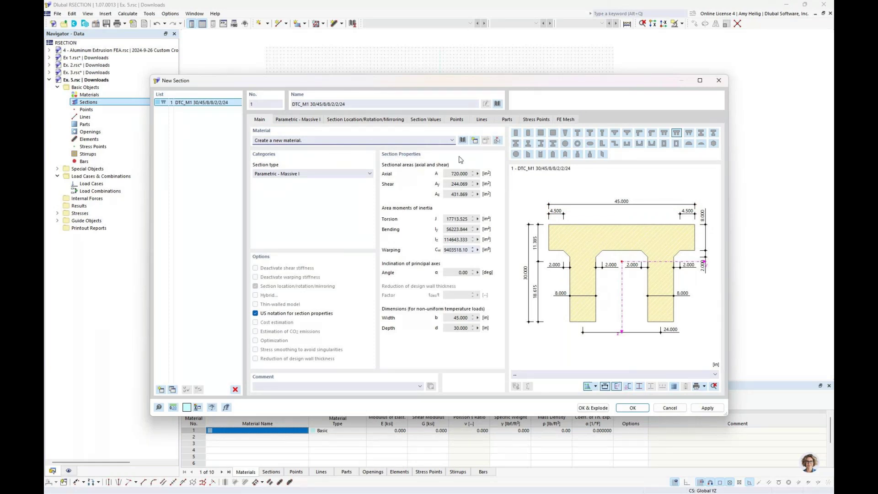
{"action": "left_click", "coordinate": [463, 140]}
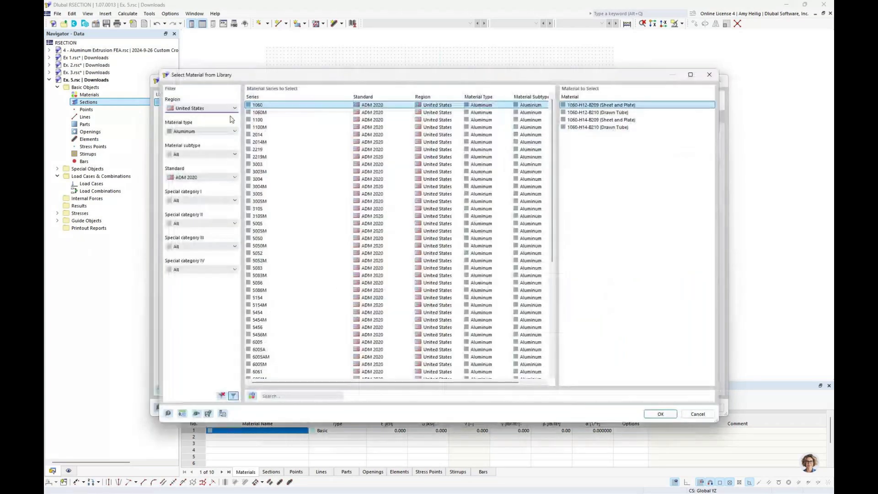
{"action": "left_click", "coordinate": [201, 131]}
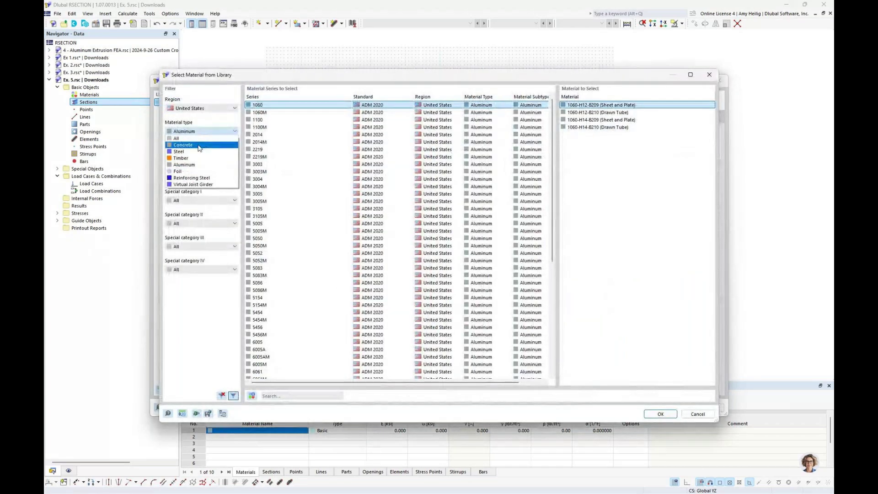
{"action": "left_click", "coordinate": [197, 145]}
{"action": "left_click", "coordinate": [201, 177]}
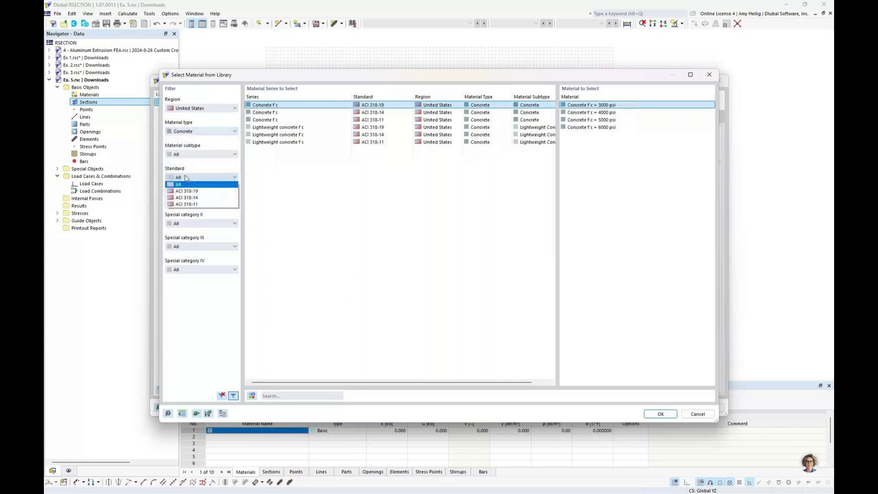
{"action": "left_click", "coordinate": [203, 192]}
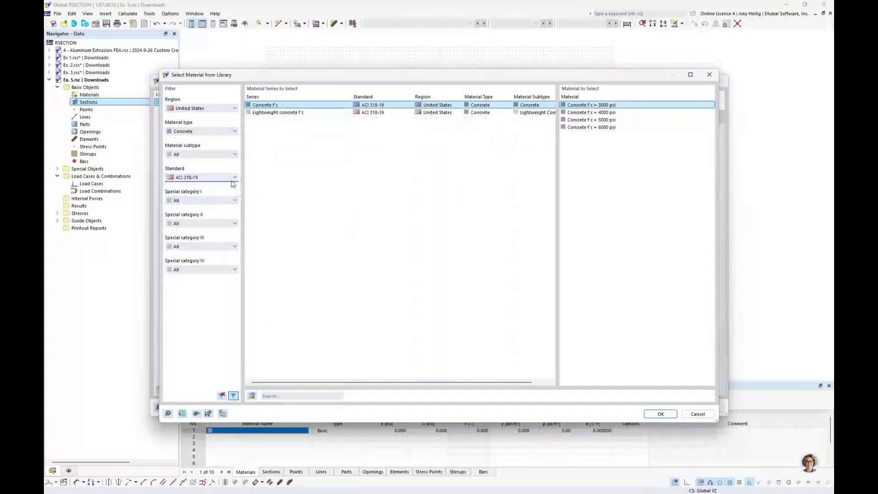
{"action": "left_click", "coordinate": [595, 113]}
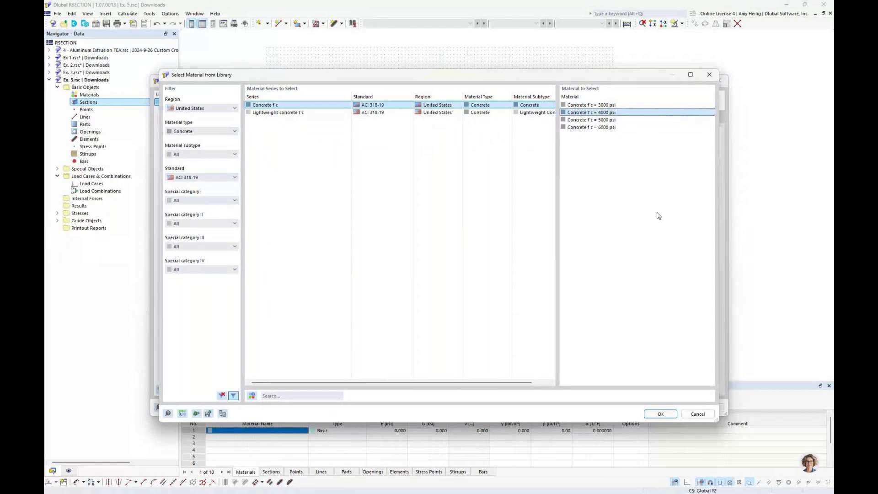
{"action": "left_click", "coordinate": [660, 414]}
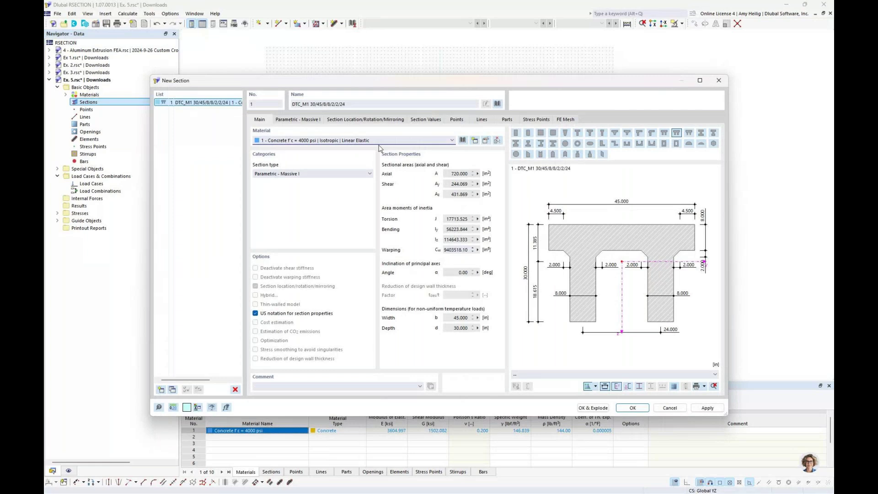
Step: Examine the concrete's material values with the user-defined option enabled, discarding the changes
{"action": "left_click", "coordinate": [485, 140]}
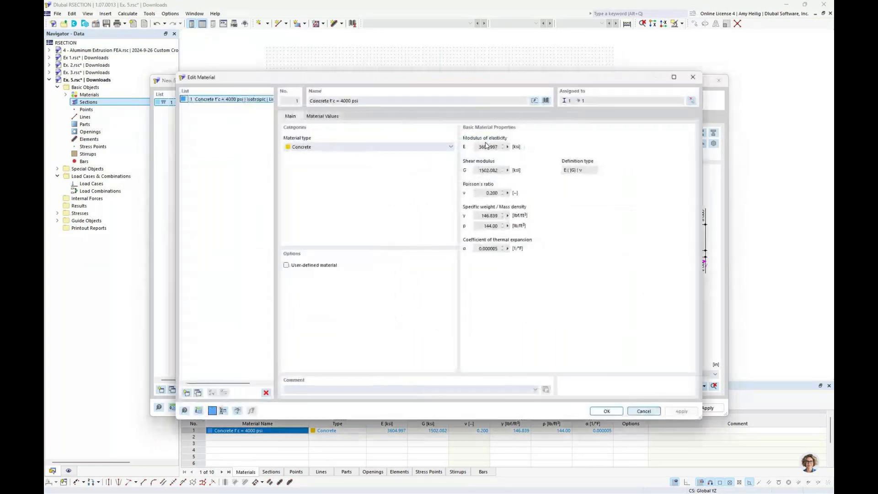
{"action": "left_click", "coordinate": [294, 266]}
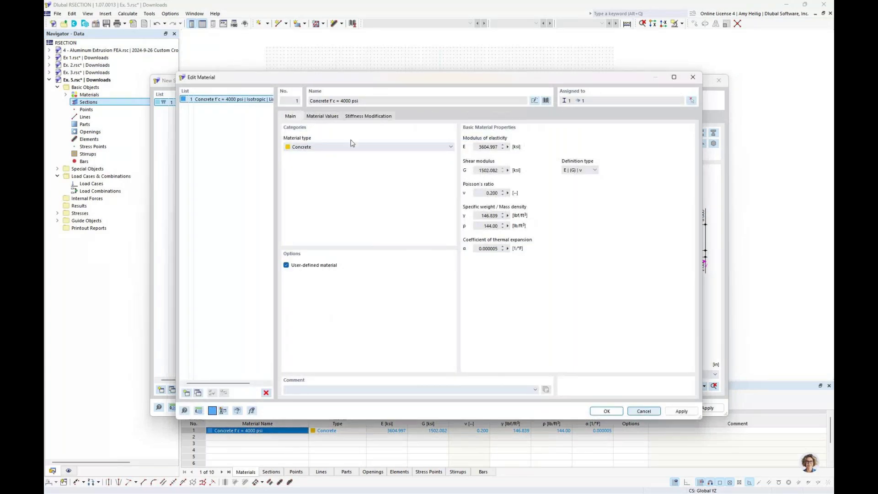
{"action": "left_click", "coordinate": [322, 116]}
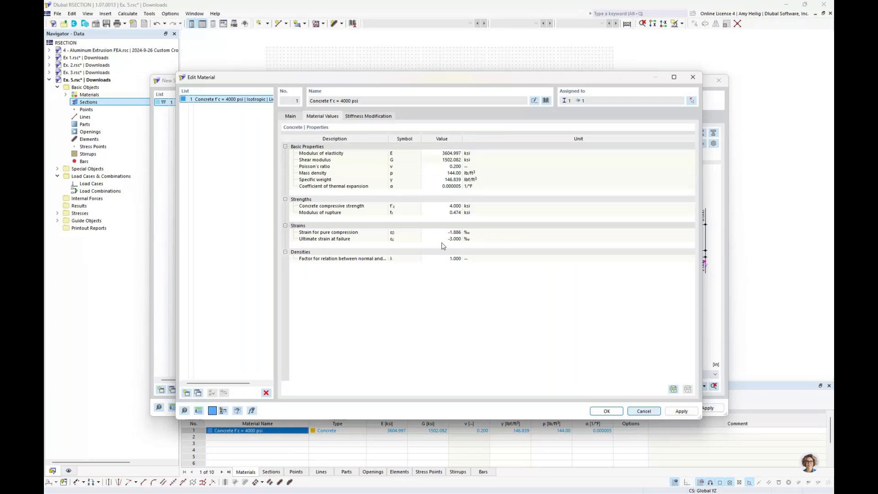
{"action": "left_click", "coordinate": [645, 410]}
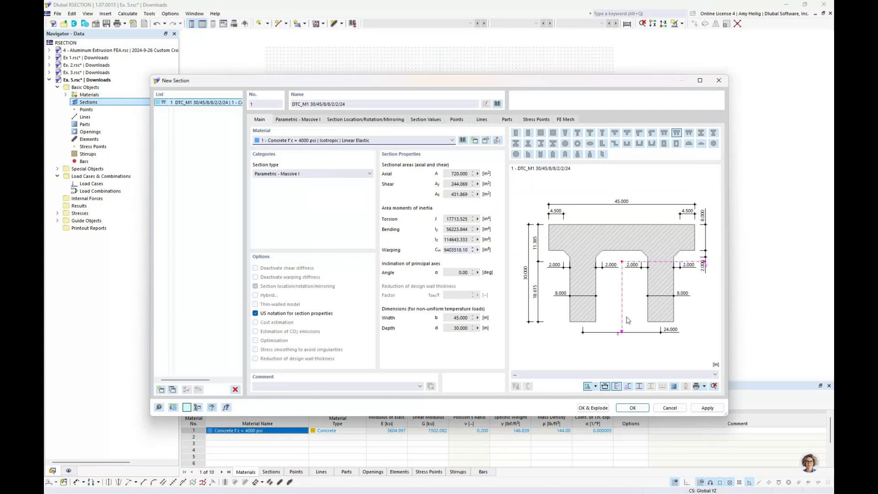
Step: Confirm the new concrete double T-section to place it in the model
{"action": "left_click", "coordinate": [632, 407]}
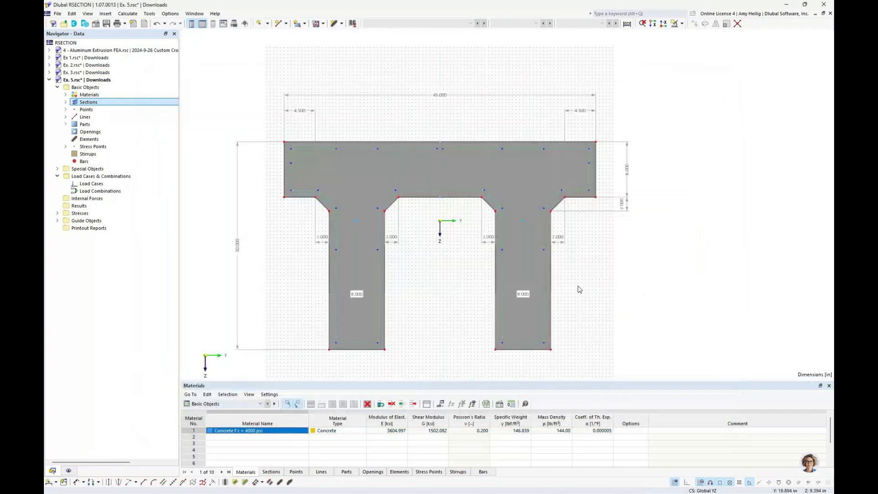
{"action": "mouse_move", "coordinate": [457, 298]}
{"action": "middle_mouse_down"}
{"action": "mouse_move", "coordinate": [497, 274]}
{"action": "mouse_move", "coordinate": [497, 264]}
{"action": "middle_mouse_up"}
{"action": "scroll", "coordinate": [498, 258], "scroll_direction": "up", "scroll_amount": 1}
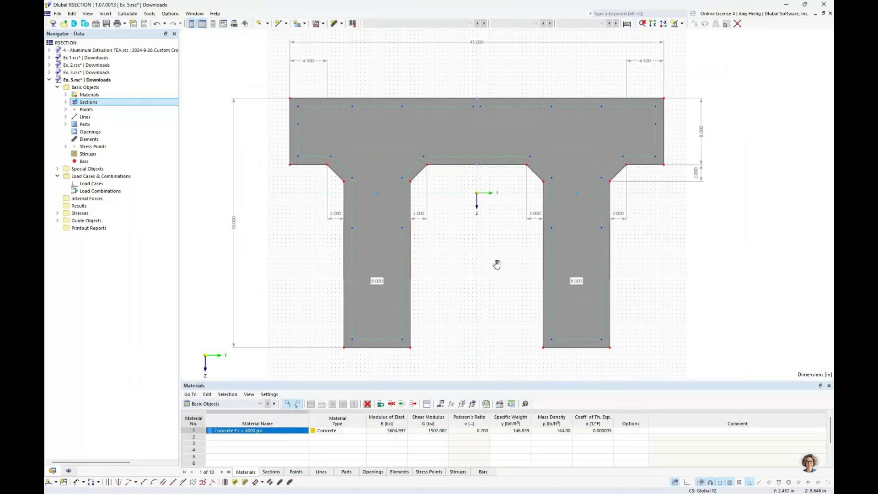
{"action": "scroll", "coordinate": [498, 265], "scroll_direction": "up", "scroll_amount": 1}
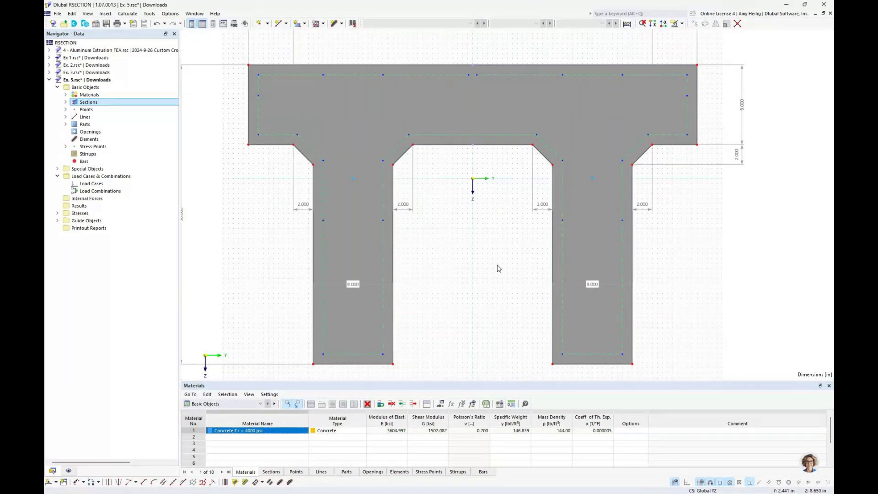
{"action": "left_click", "coordinate": [65, 102]}
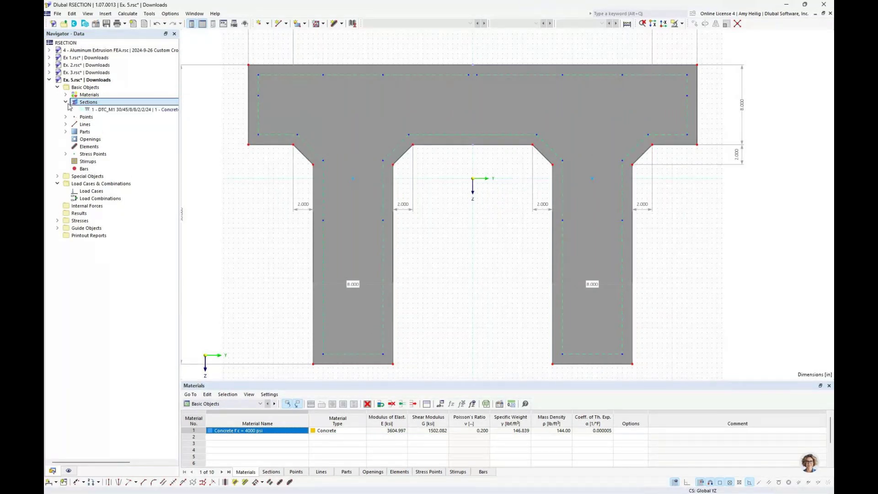
{"action": "right_click", "coordinate": [93, 111]}
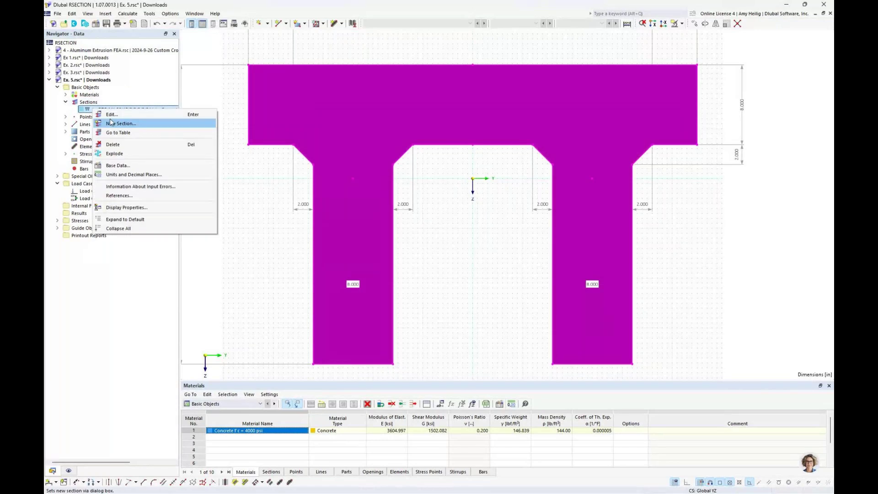
{"action": "left_click", "coordinate": [323, 23]}
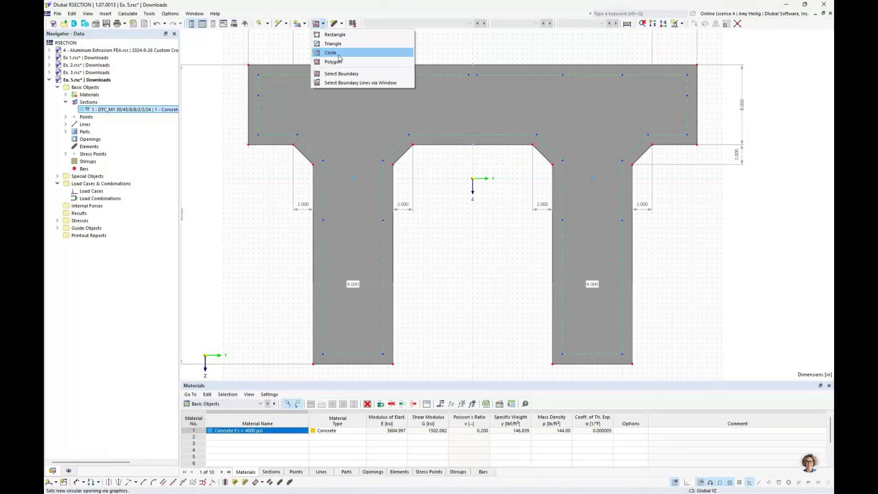
{"action": "left_click", "coordinate": [453, 253]}
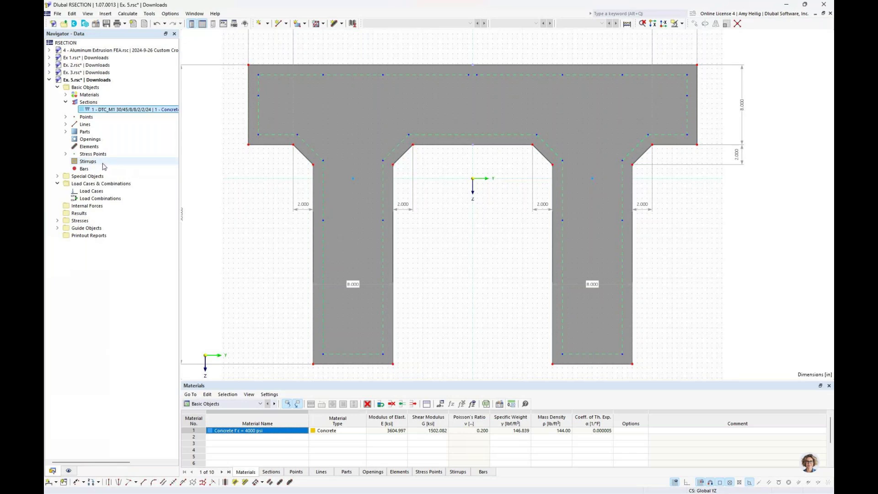
Step: Start a new stirrup and assign it the Grade 60 reinforcing steel from the ACI 318-19 material library
{"action": "right_click", "coordinate": [104, 165]}
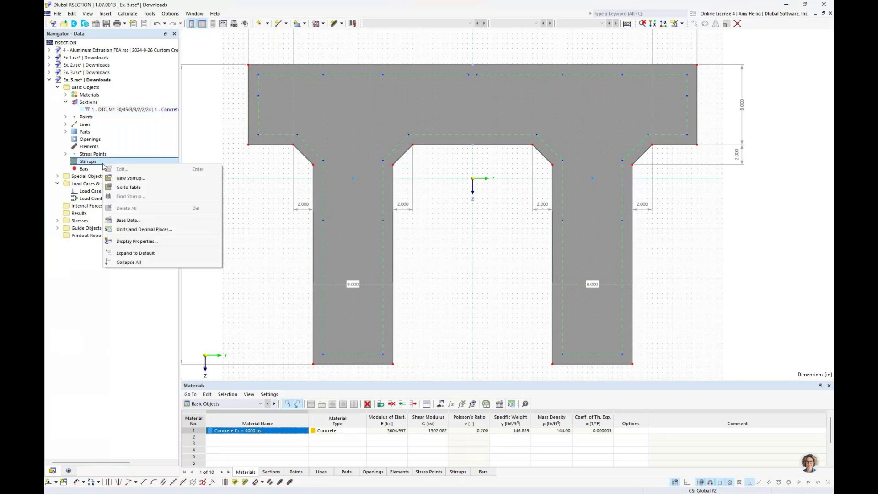
{"action": "left_click", "coordinate": [131, 179]}
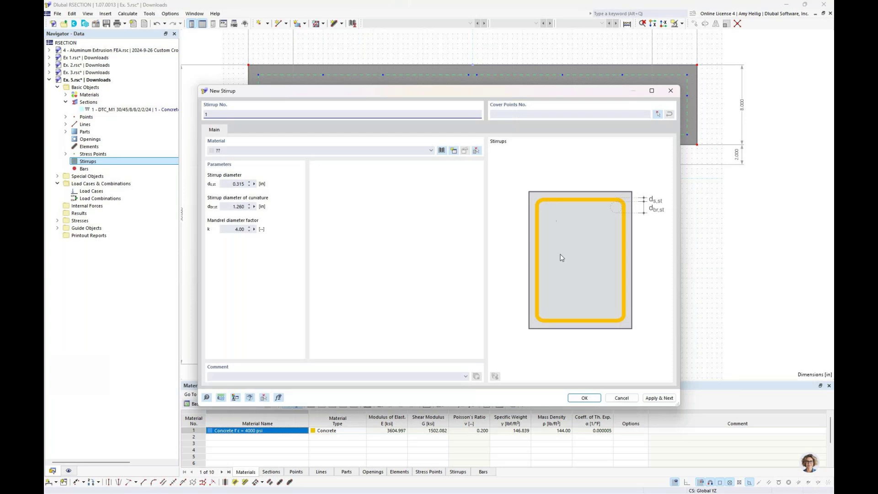
{"action": "left_click", "coordinate": [442, 151]}
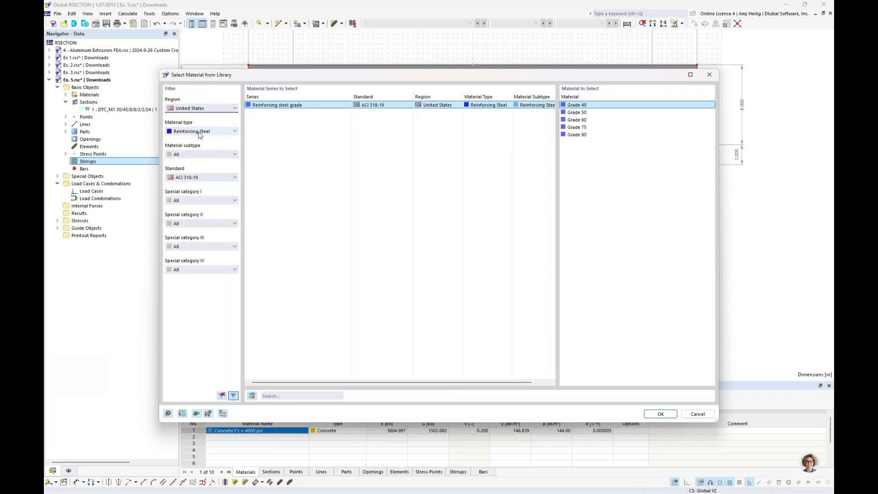
{"action": "left_click", "coordinate": [577, 120]}
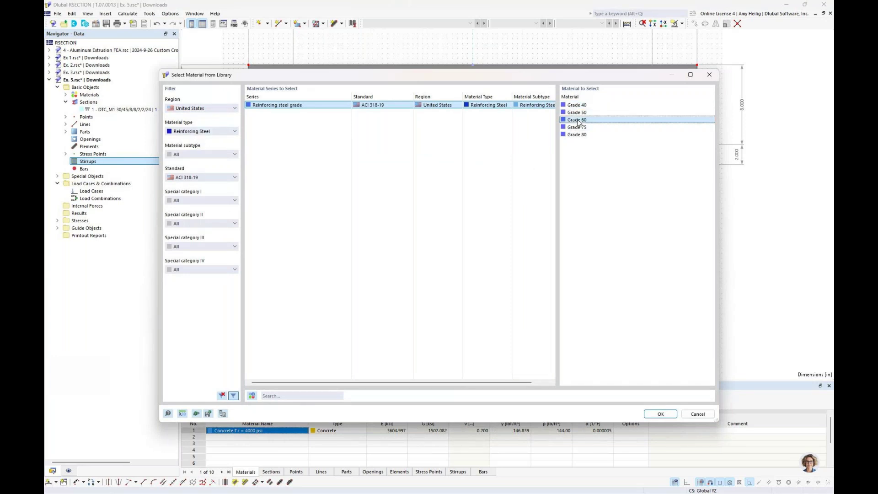
{"action": "left_click", "coordinate": [663, 417]}
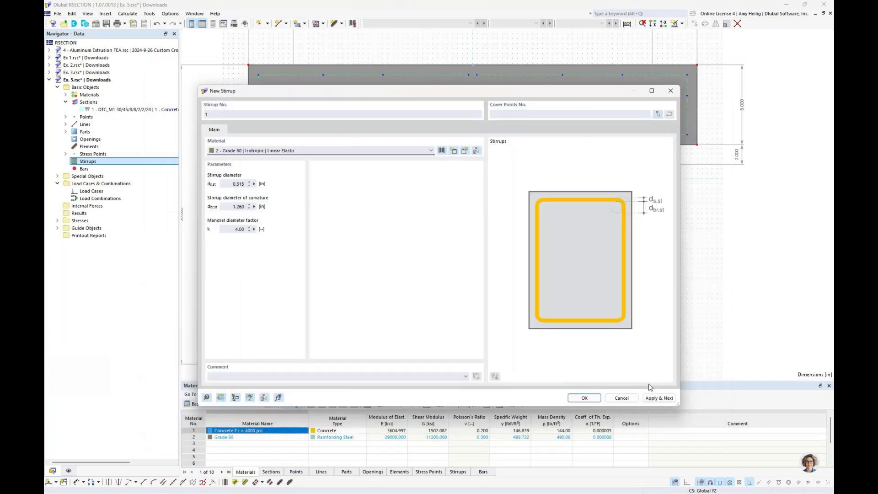
Step: Set the stirrup diameter to 0.375 in
{"action": "key", "text": "Tab"}
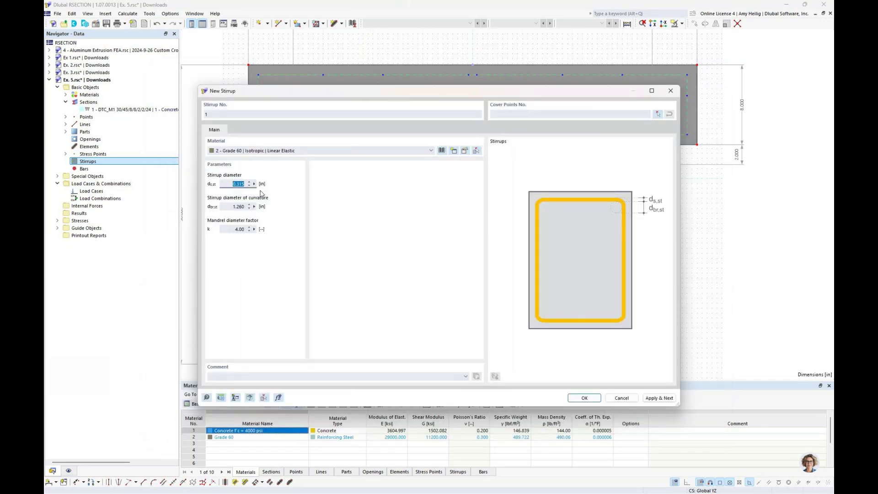
{"action": "type", "text": "0.375"}
{"action": "left_click", "coordinate": [232, 206]}
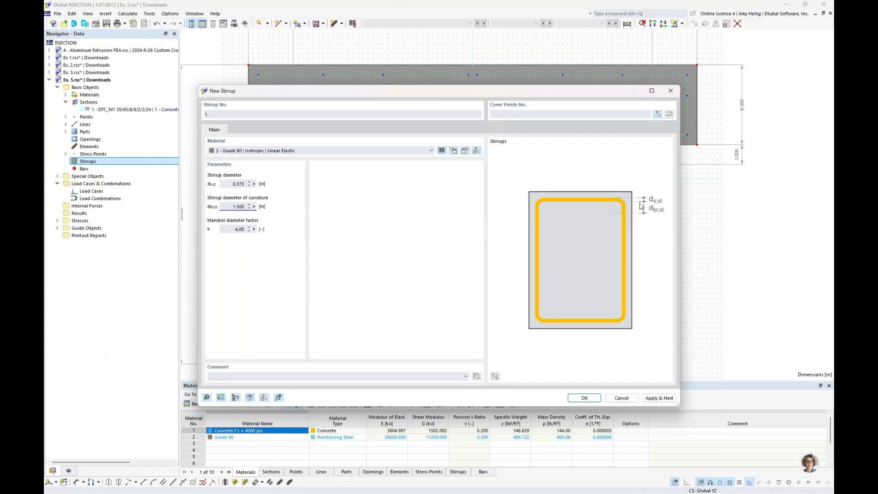
Step: Assign the flange's four outer cover corners to the first stirrup as a closed loop and apply it
{"action": "left_click", "coordinate": [657, 115]}
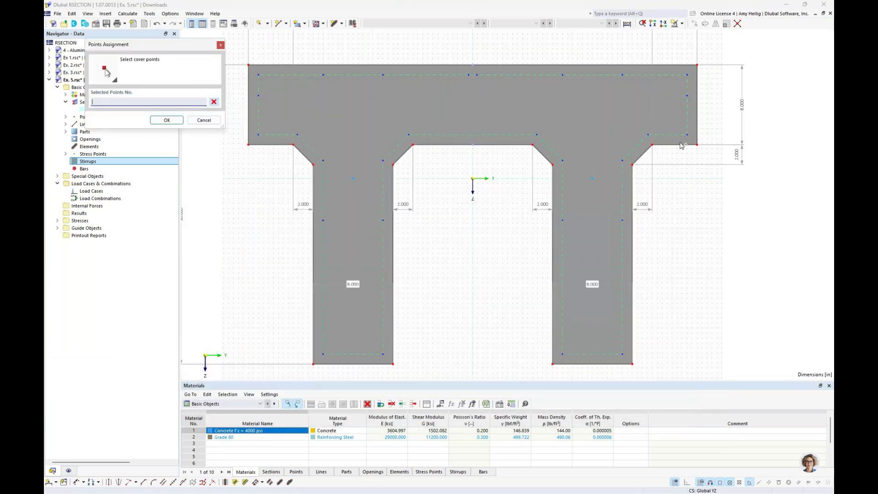
{"action": "left_click", "coordinate": [258, 135]}
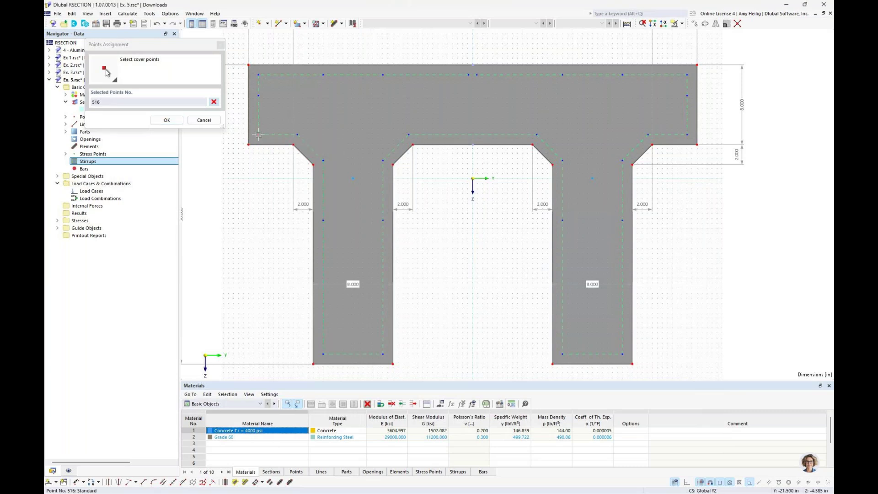
{"action": "left_click", "coordinate": [258, 75]}
{"action": "left_click", "coordinate": [686, 75]}
{"action": "left_click", "coordinate": [687, 134]}
{"action": "left_click", "coordinate": [259, 135]}
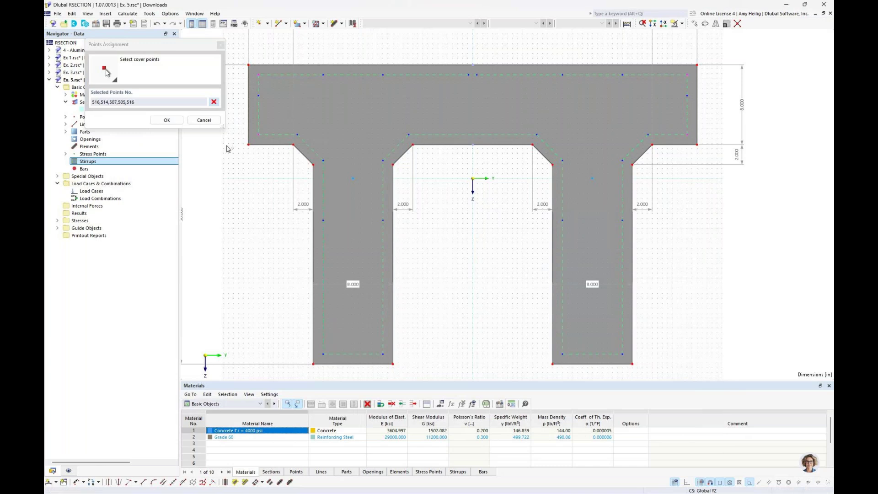
{"action": "left_click", "coordinate": [167, 120]}
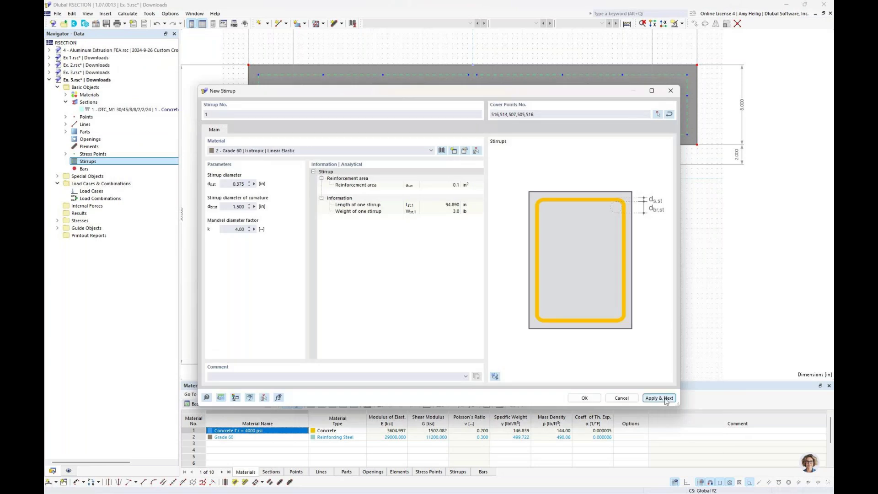
{"action": "left_click", "coordinate": [658, 398]}
Step: Create a second 0.375 in stirrup around the left web, using cover points from the flange top to the web bottom
{"action": "left_click_drag", "start_coordinate": [556, 91], "coordinate": [570, 250]}
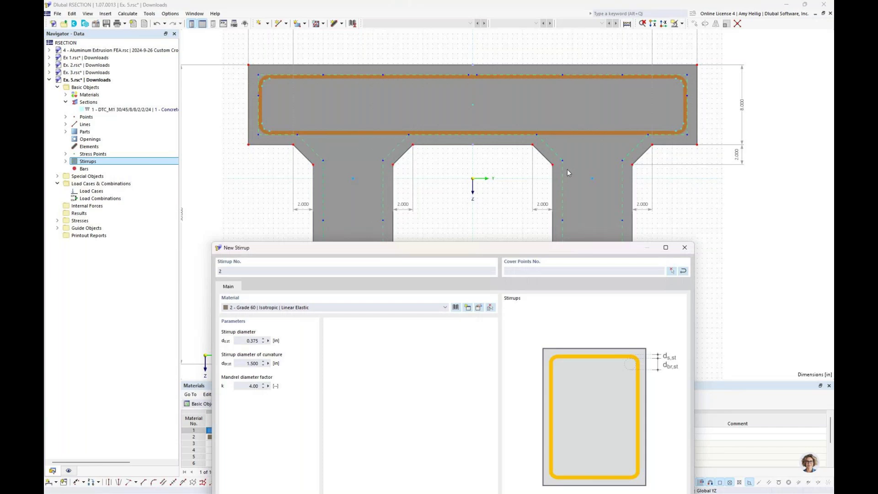
{"action": "mouse_move", "coordinate": [505, 247]}
{"action": "left_mouse_down"}
{"action": "mouse_move", "coordinate": [516, 139]}
{"action": "mouse_move", "coordinate": [509, 93]}
{"action": "left_mouse_up"}
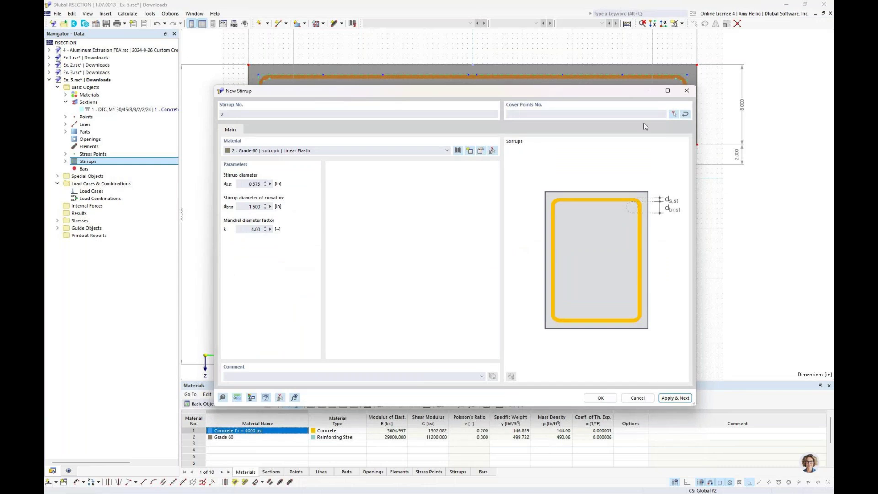
{"action": "left_click", "coordinate": [675, 114]}
{"action": "left_click", "coordinate": [382, 74]}
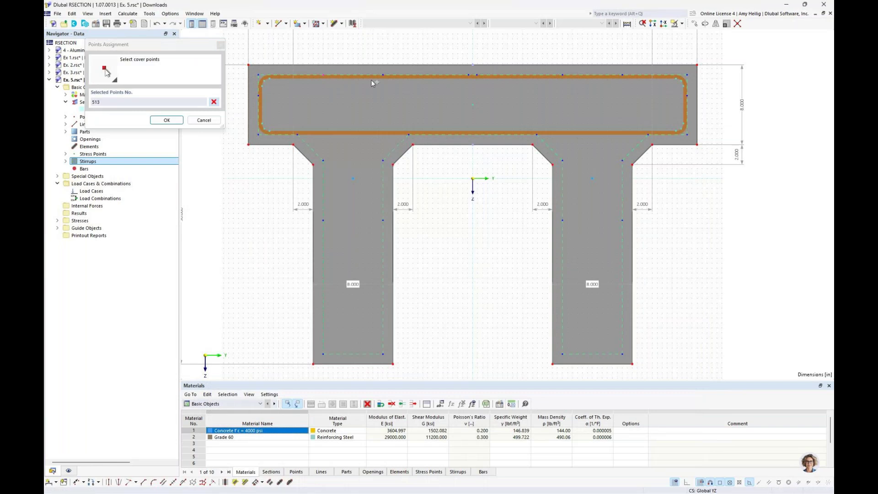
{"action": "left_click", "coordinate": [384, 75]}
{"action": "left_click", "coordinate": [383, 353]}
{"action": "left_click", "coordinate": [323, 354]}
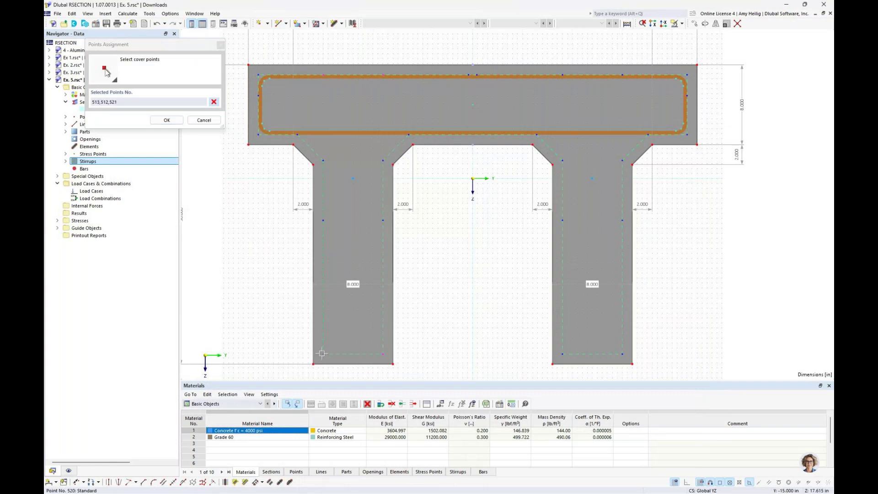
{"action": "left_click", "coordinate": [323, 76]}
{"action": "left_click", "coordinate": [168, 120]}
{"action": "left_click", "coordinate": [659, 398]}
Step: Create a third 0.375 in stirrup around the right web, from the flange top to the web bottom, and finish stirrup entry
{"action": "left_click_drag", "start_coordinate": [527, 95], "coordinate": [542, 68]}
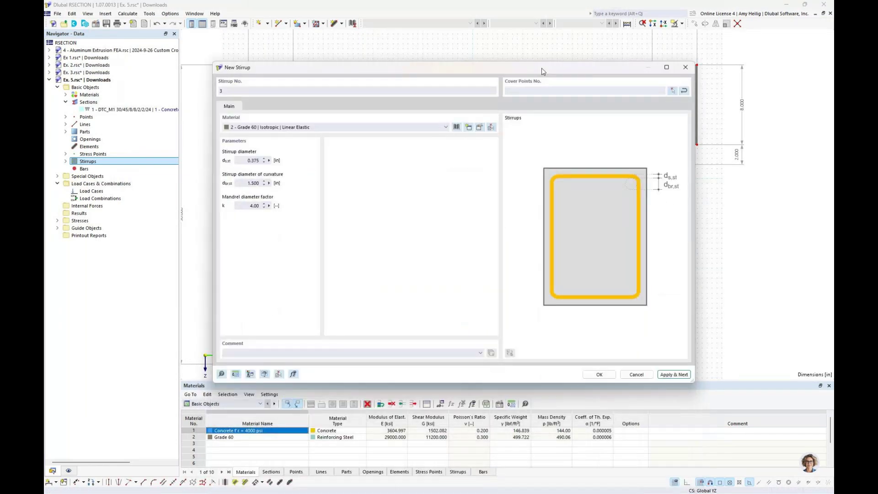
{"action": "left_click", "coordinate": [672, 90]}
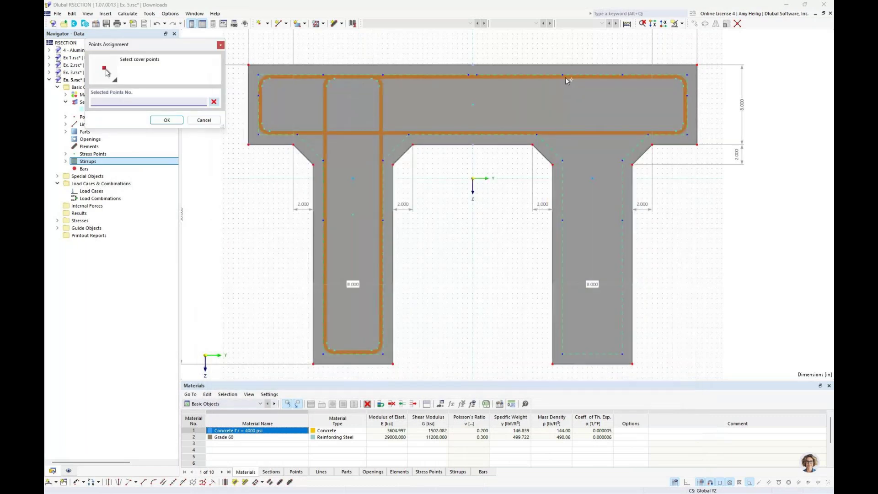
{"action": "left_click", "coordinate": [565, 78]}
{"action": "left_click", "coordinate": [622, 74]}
{"action": "left_click", "coordinate": [622, 353]}
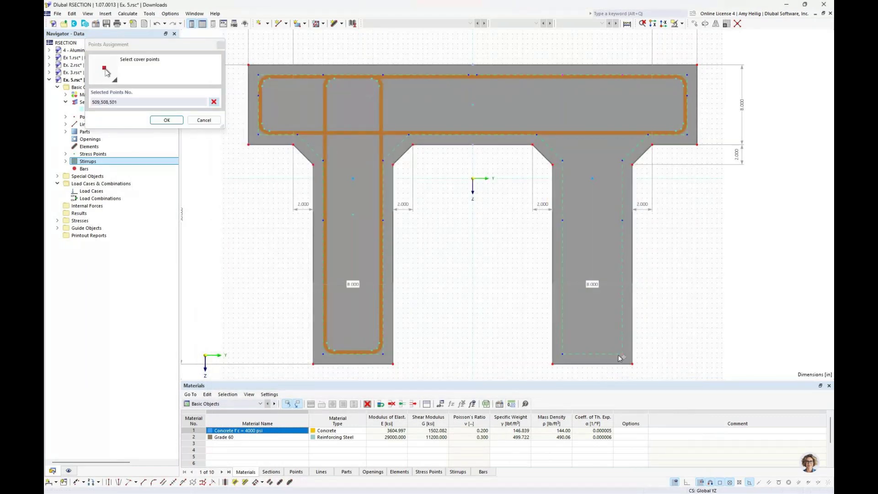
{"action": "left_click", "coordinate": [561, 354]}
{"action": "left_click", "coordinate": [166, 120]}
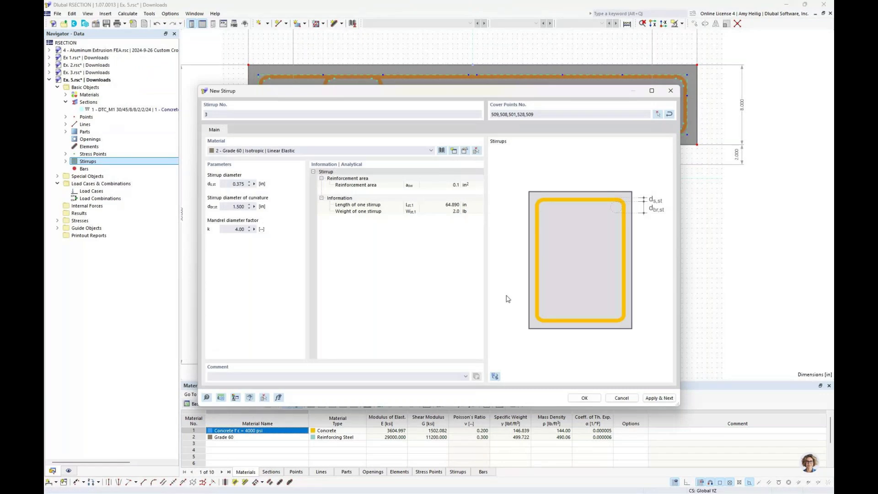
{"action": "left_click", "coordinate": [585, 398]}
Step: Check the three stirrups by highlighting each one in the model in turn
{"action": "left_click", "coordinate": [65, 161]}
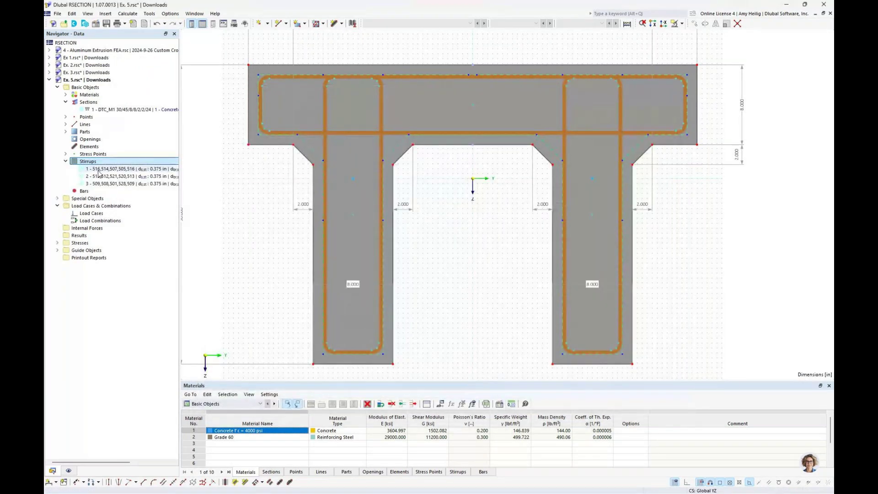
{"action": "left_click", "coordinate": [98, 170]}
{"action": "left_click", "coordinate": [102, 177]}
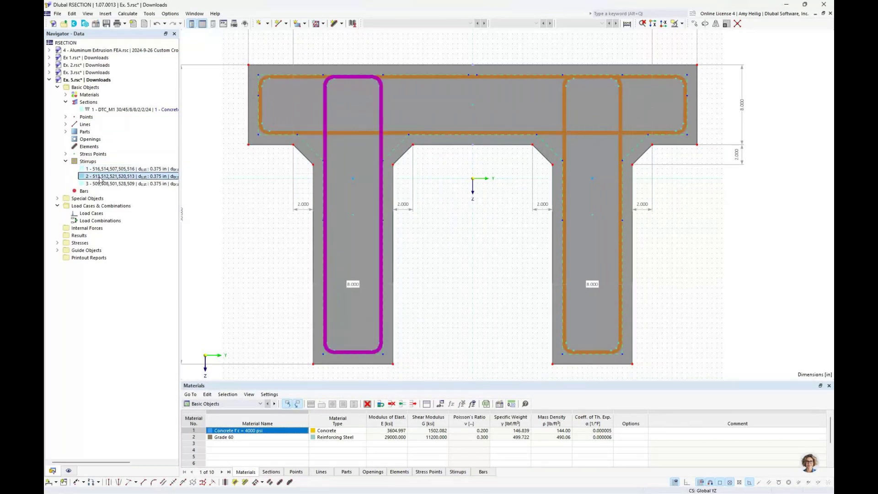
{"action": "left_click", "coordinate": [102, 184]}
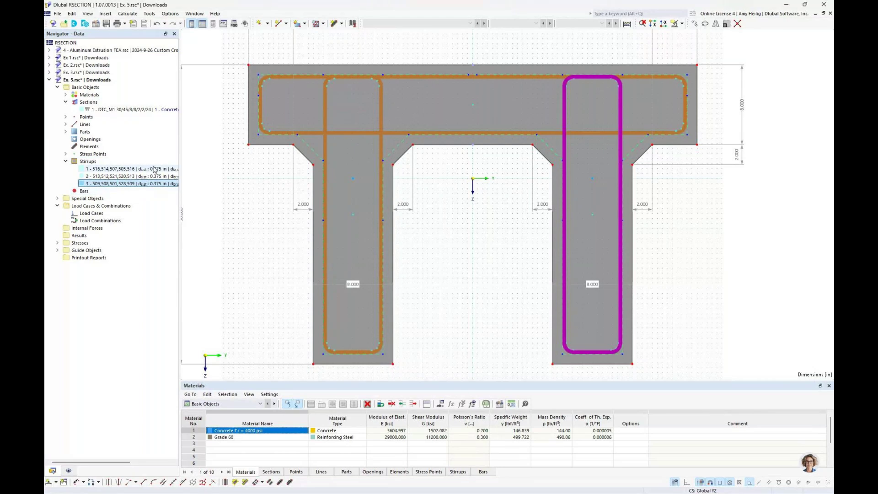
{"action": "left_click", "coordinate": [66, 162]}
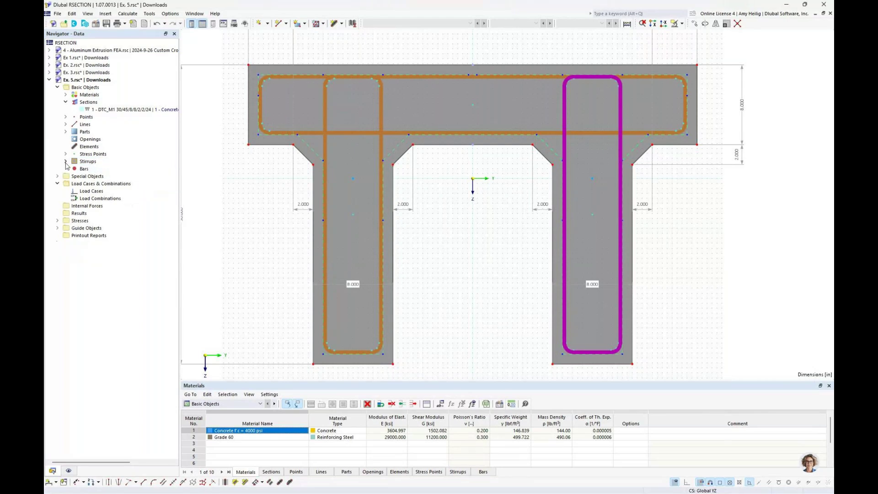
Step: Start a new reinforcement bar and review the available definition types, keeping Multi | Uniform
{"action": "right_click", "coordinate": [90, 170]}
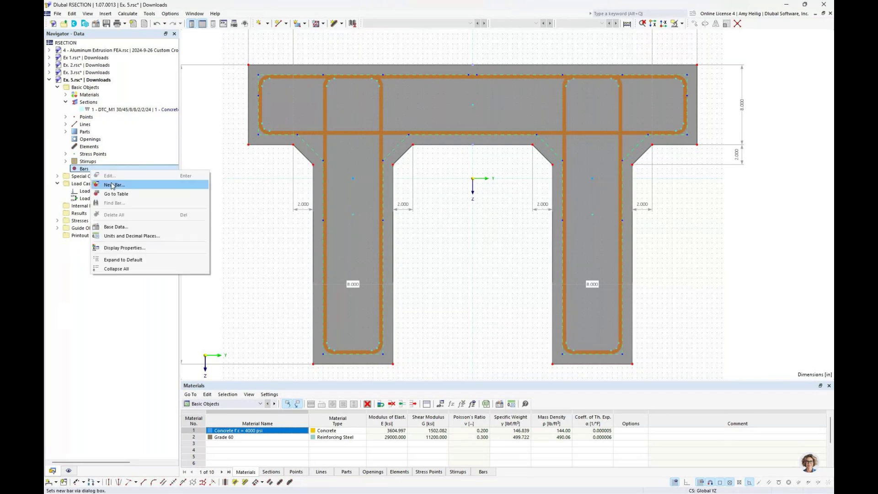
{"action": "left_click", "coordinate": [113, 185]}
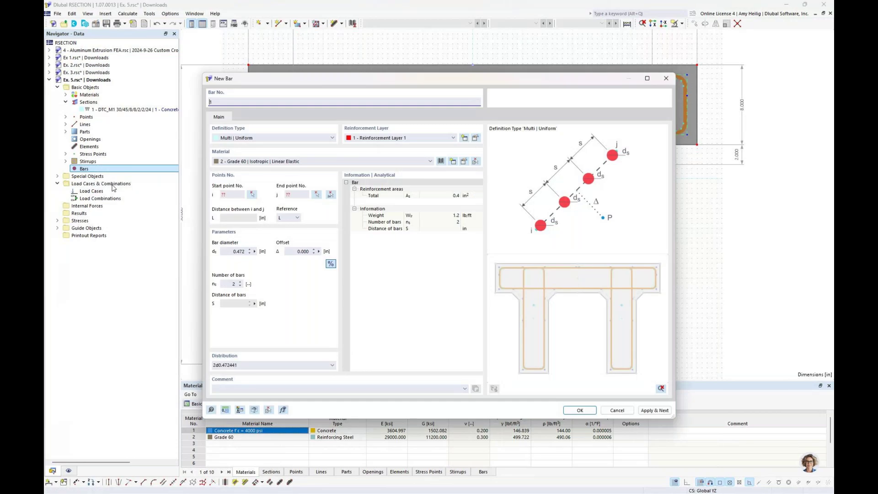
{"action": "left_click", "coordinate": [251, 138]}
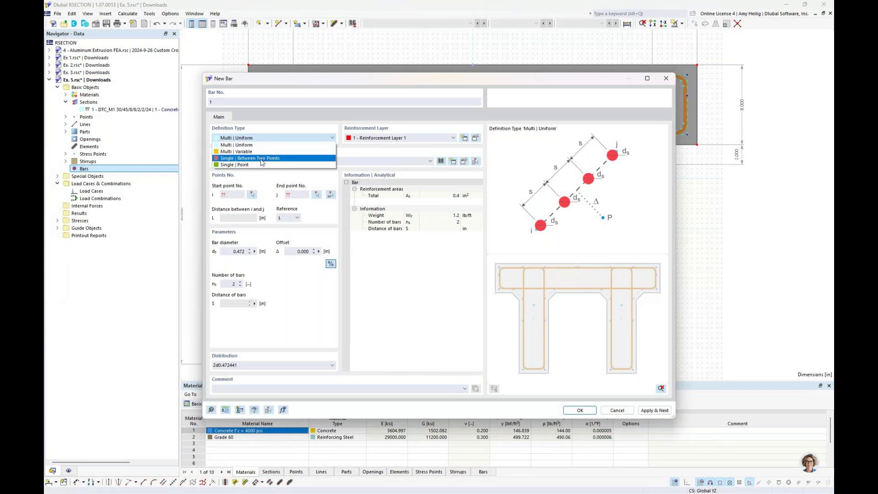
{"action": "left_click", "coordinate": [331, 127]}
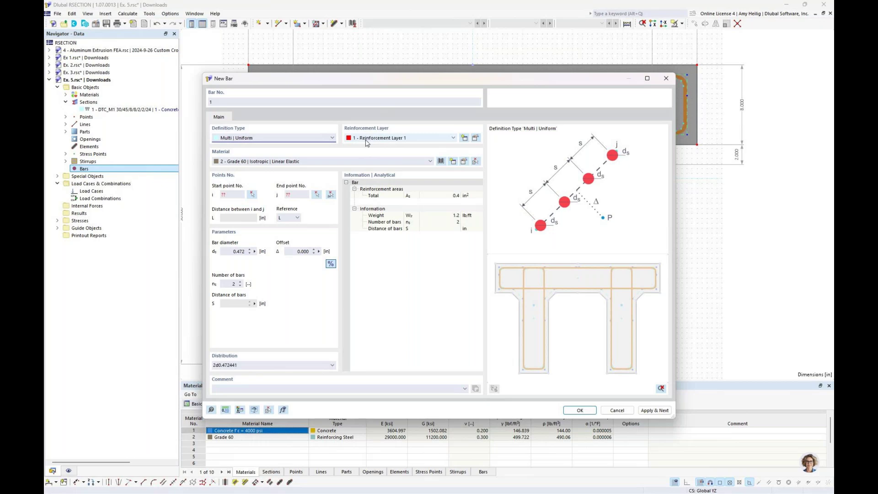
Step: Rename the existing reinforcement layer as Top and add a second layer named Bottom
{"action": "left_click", "coordinate": [476, 137]}
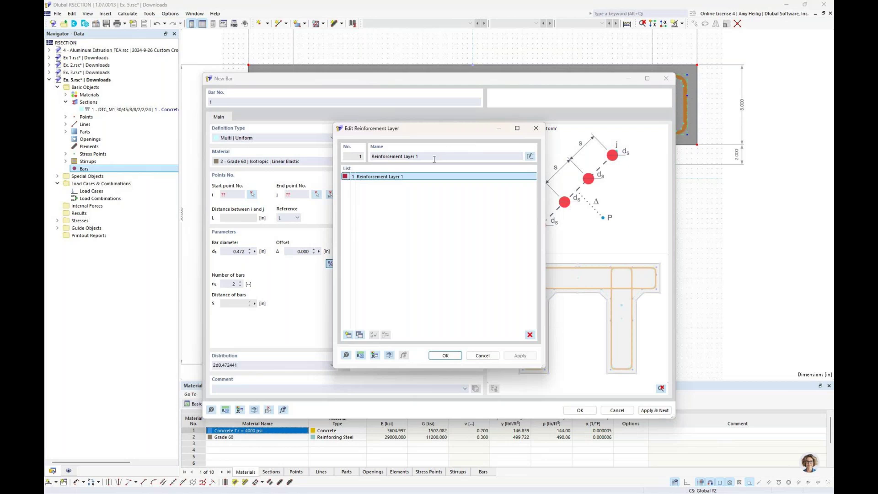
{"action": "triple_click", "coordinate": [436, 156]}
{"action": "type", "text": "Top"}
{"action": "left_click", "coordinate": [360, 334]}
{"action": "left_click_drag", "start_coordinate": [396, 156], "coordinate": [352, 152]}
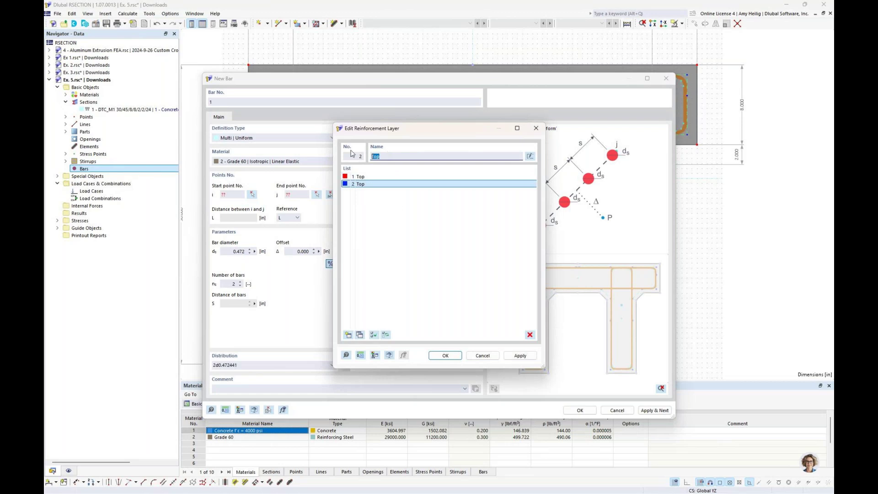
{"action": "key", "text": "BackSpace"}
{"action": "type", "text": "Bottom"}
Step: Add two more reinforcement layers named Bottom Additional and Sides, and confirm the layer list
{"action": "left_click", "coordinate": [360, 335]}
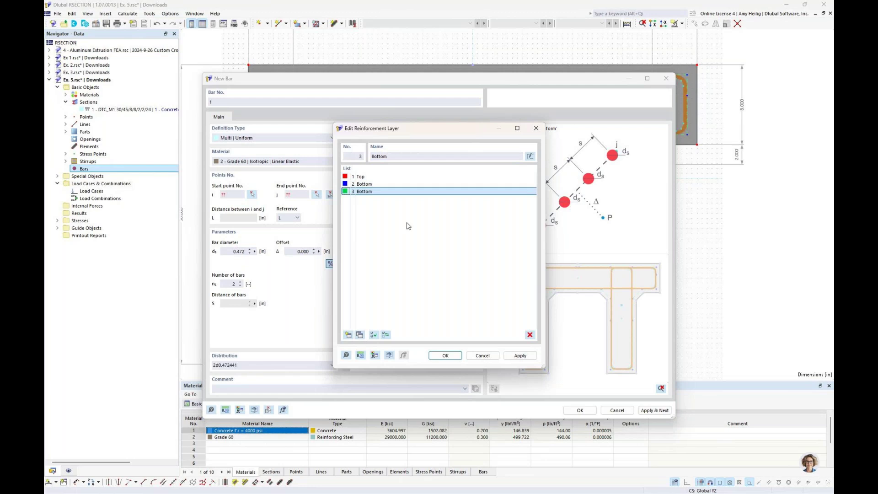
{"action": "left_click", "coordinate": [402, 156]}
{"action": "type", "text": "Additional"}
{"action": "left_click", "coordinate": [348, 335]}
{"action": "key", "text": "BackSpace"}
{"action": "type", "text": "Sides"}
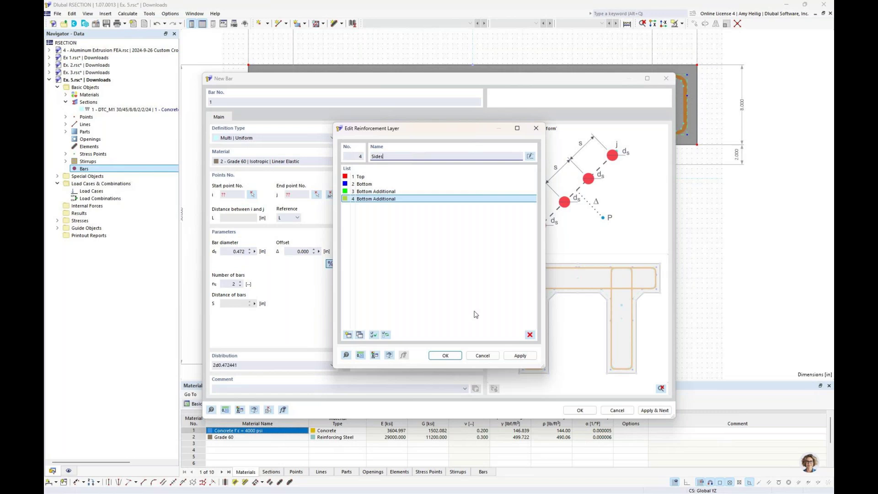
{"action": "left_click", "coordinate": [445, 355]}
Step: Assign the new bar to the Top layer as a Single | Point bar with a 0.625 in diameter
{"action": "left_click", "coordinate": [431, 138]}
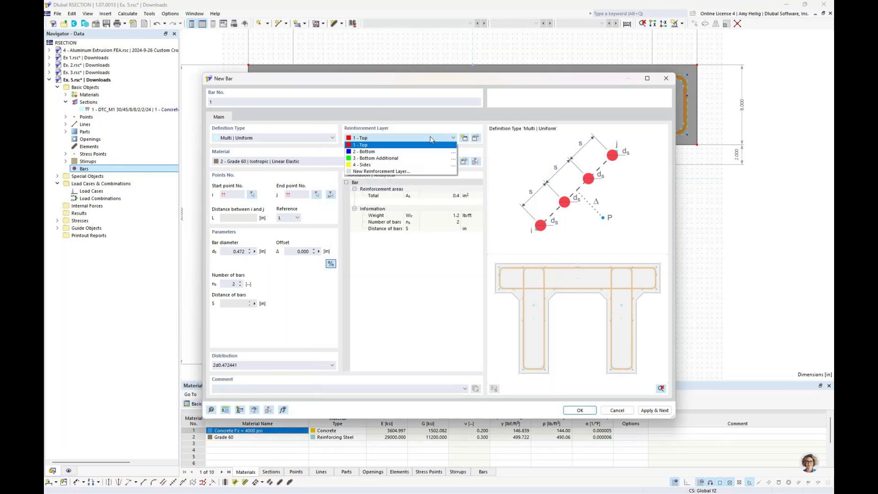
{"action": "left_click", "coordinate": [377, 145]}
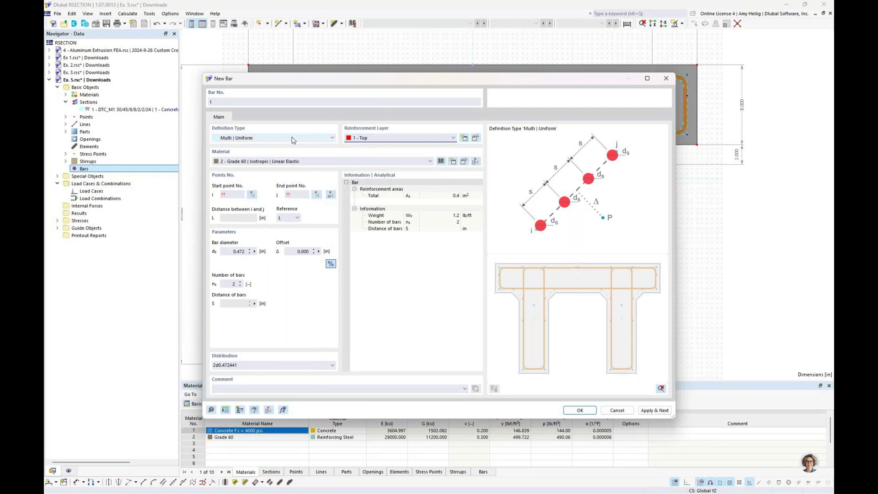
{"action": "left_click", "coordinate": [293, 139]}
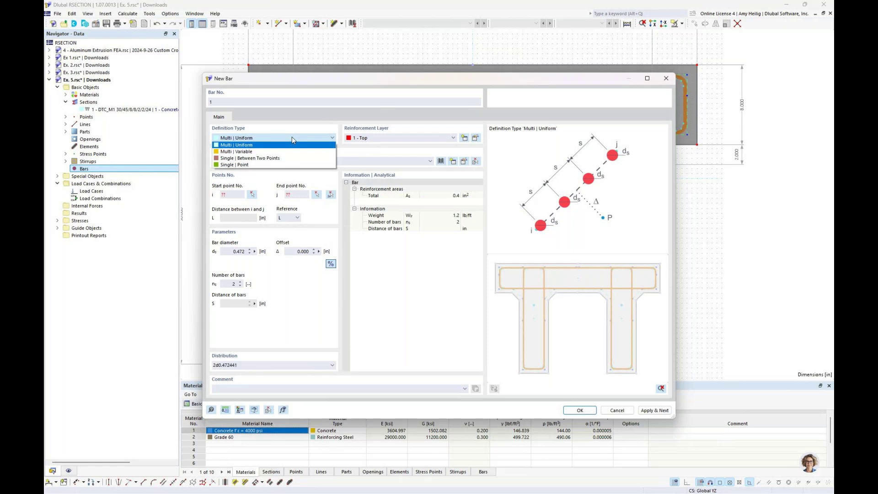
{"action": "left_click", "coordinate": [247, 165]}
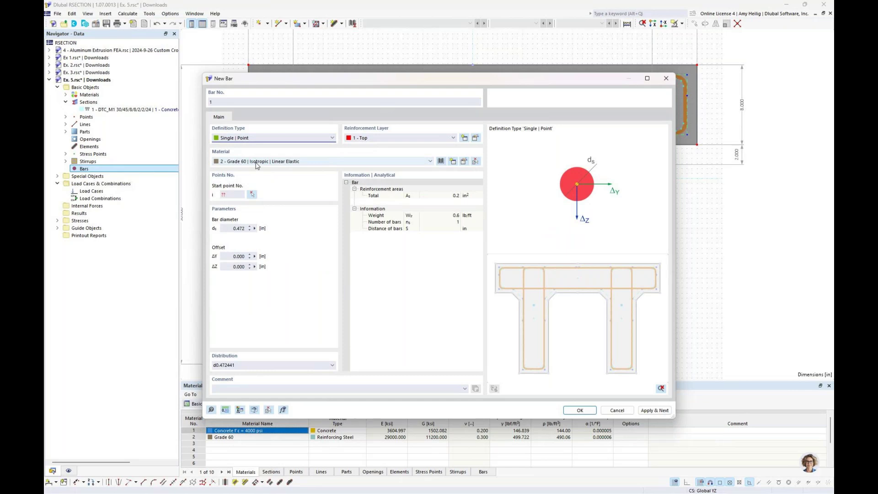
{"action": "left_click", "coordinate": [238, 228]}
{"action": "type", "text": "0.625"}
Step: Place the bar at the inner point of the flange stirrup's upper-left corner and apply it
{"action": "left_click", "coordinate": [252, 196]}
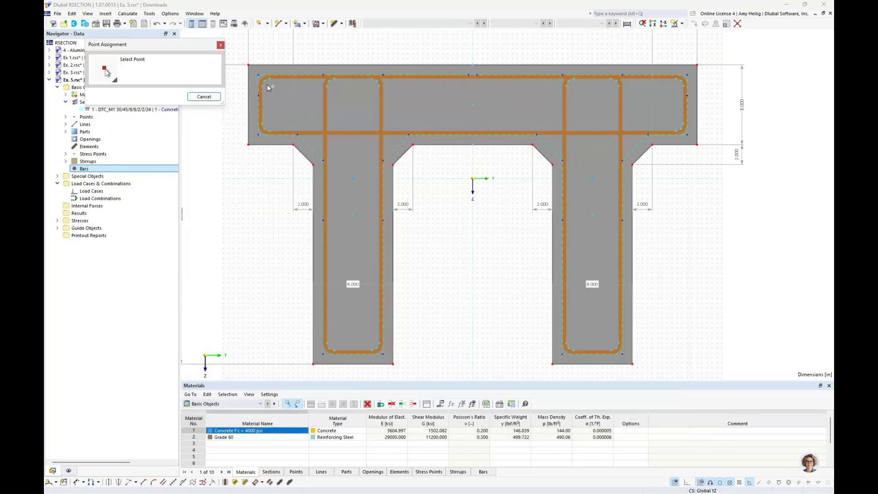
{"action": "scroll", "coordinate": [267, 84], "scroll_direction": "up", "scroll_amount": 5}
{"action": "middle_click_drag", "start_coordinate": [286, 98], "coordinate": [322, 143]}
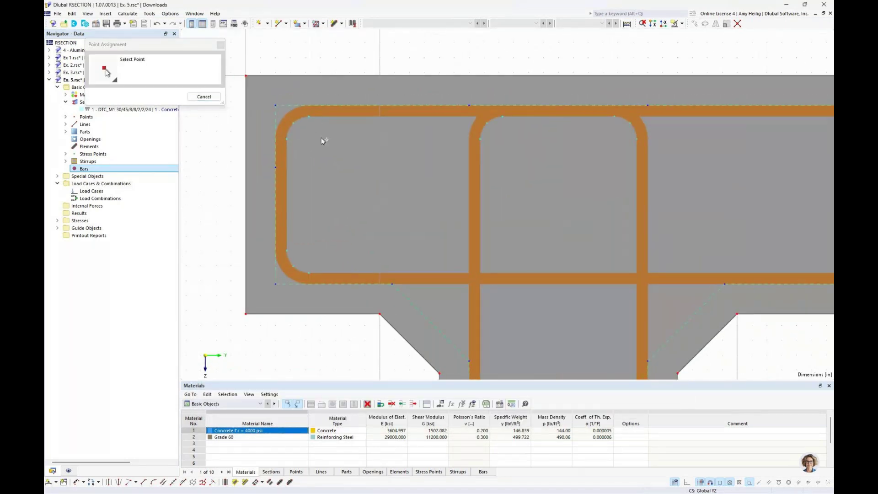
{"action": "left_click", "coordinate": [308, 116]}
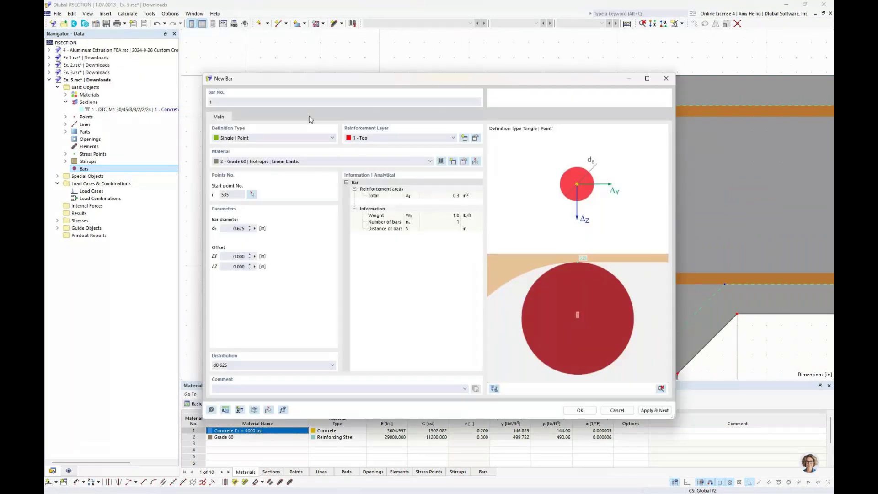
{"action": "left_click", "coordinate": [654, 410]}
Step: Add a second 0.625 in bar at the inner point of the flange stirrup's lower-left corner
{"action": "left_click_drag", "start_coordinate": [506, 78], "coordinate": [500, 282]}
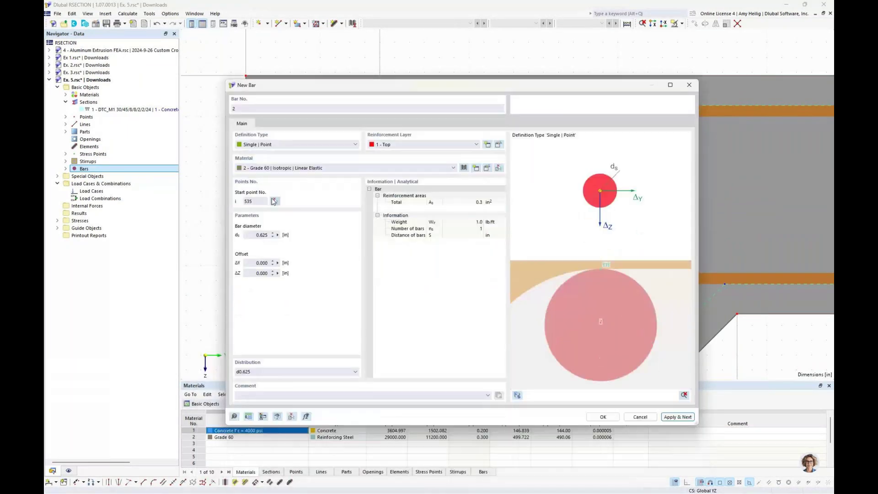
{"action": "left_click", "coordinate": [275, 239]}
{"action": "left_click", "coordinate": [309, 272]}
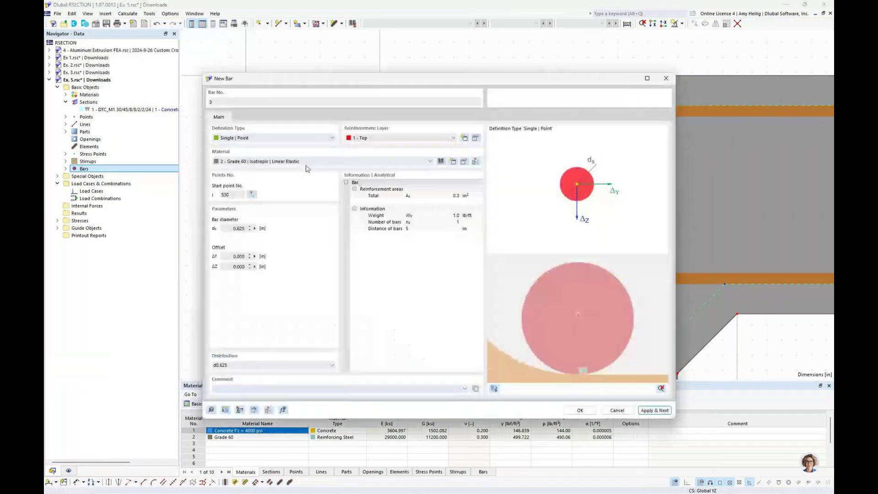
Step: Add a third 0.625 in bar at the inner point of the flange stirrup's upper-right corner
{"action": "left_click", "coordinate": [252, 194]}
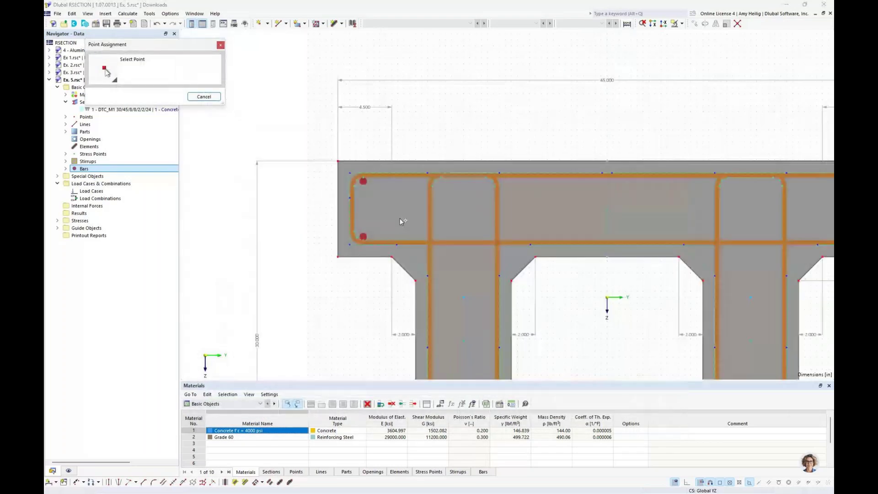
{"action": "scroll", "coordinate": [477, 222], "scroll_direction": "up", "scroll_amount": 3}
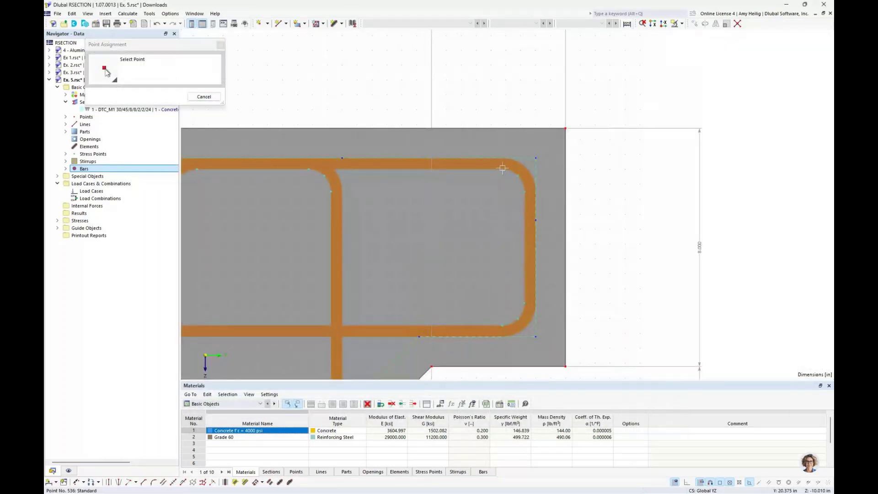
{"action": "left_click", "coordinate": [502, 168]}
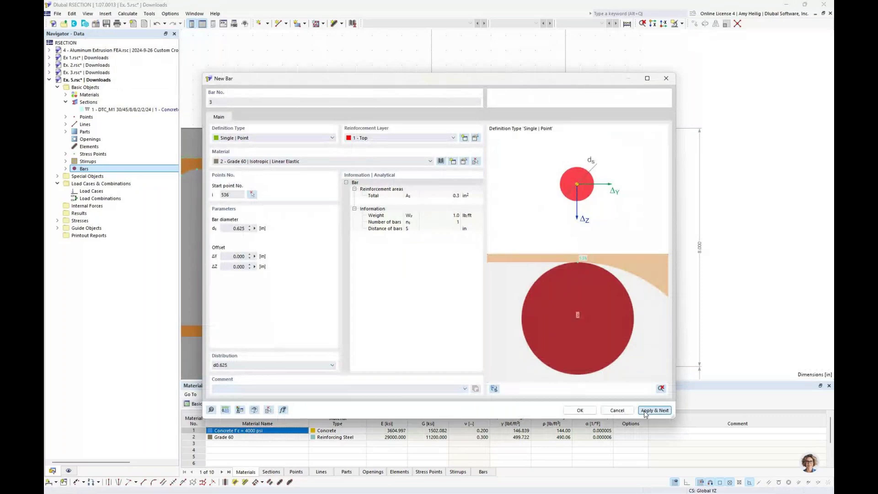
{"action": "left_click", "coordinate": [644, 411]}
Step: Place a fourth 0.625 in bar at the inner point of the flange stirrup's lower-right corner and confirm it
{"action": "left_click", "coordinate": [252, 194]}
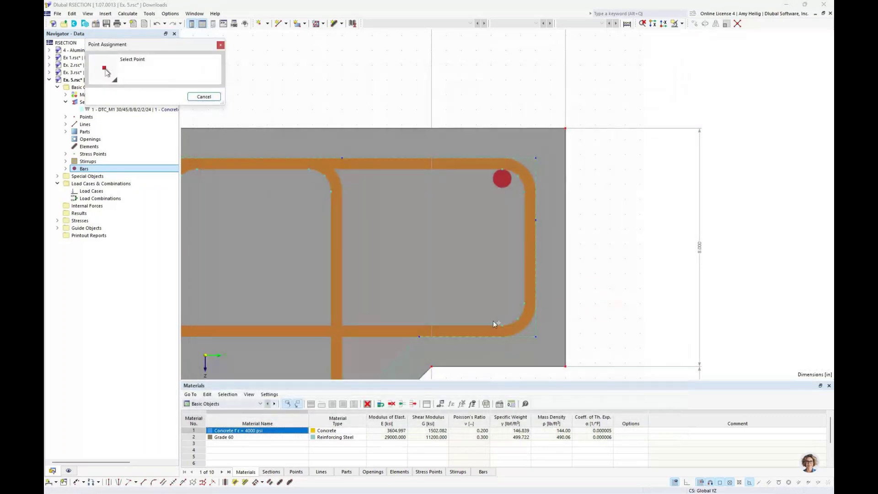
{"action": "left_click", "coordinate": [502, 326]}
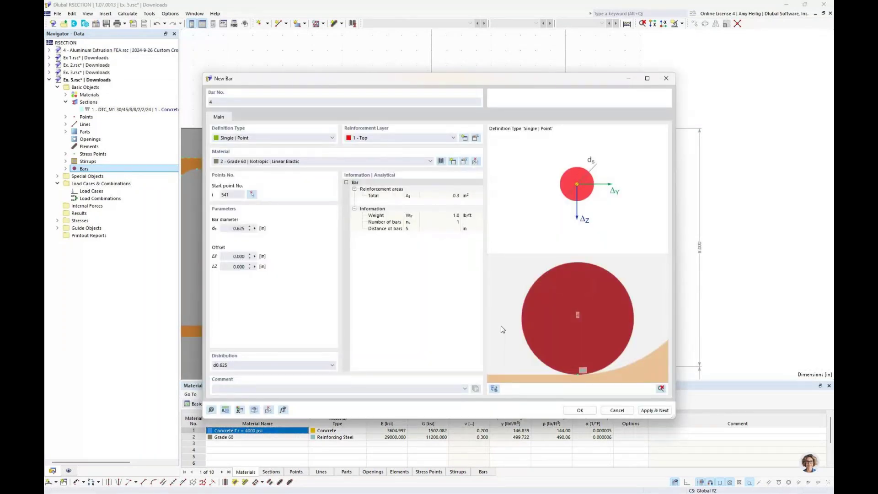
{"action": "left_click", "coordinate": [580, 410]}
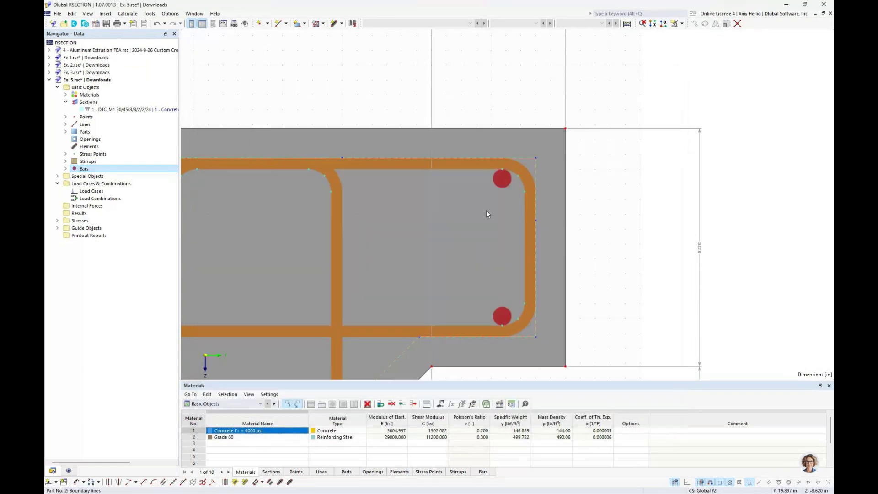
{"action": "scroll", "coordinate": [486, 210], "scroll_direction": "down", "scroll_amount": 4}
{"action": "middle_click_drag", "start_coordinate": [323, 235], "coordinate": [527, 203]}
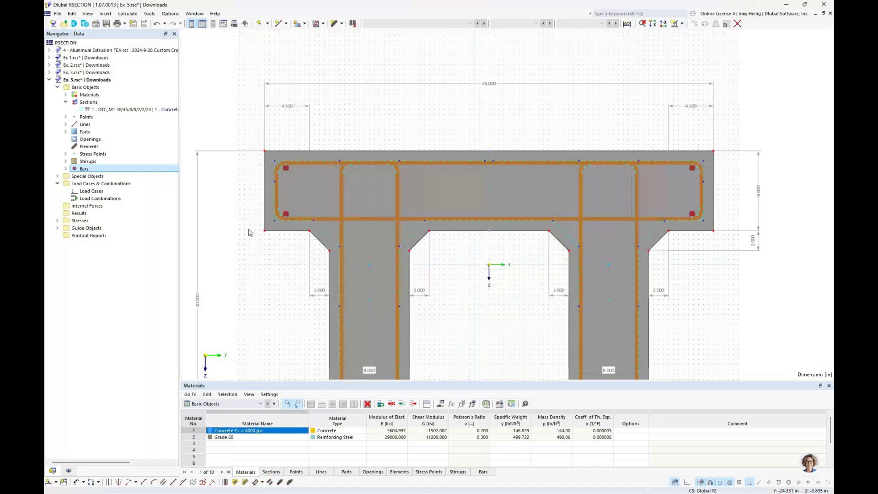
Step: Create a new bar in the Top layer with the Multi | Uniform definition type
{"action": "left_click", "coordinate": [66, 168]}
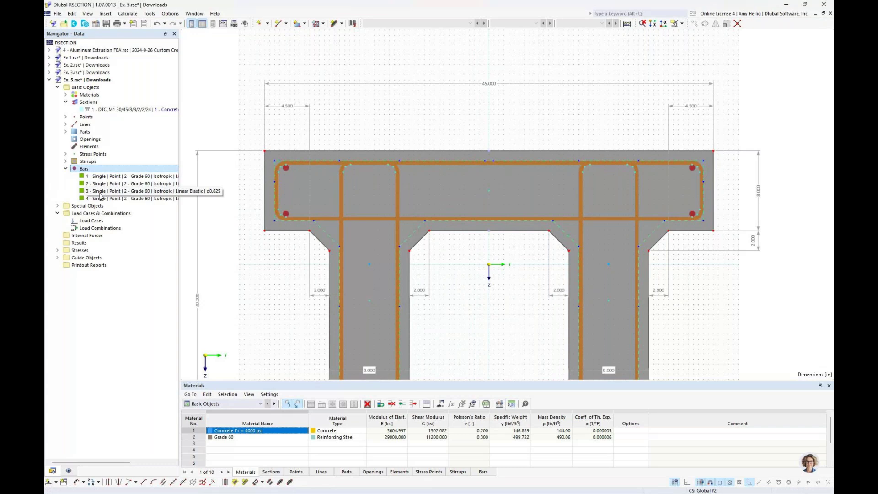
{"action": "right_click", "coordinate": [87, 169]}
{"action": "left_click", "coordinate": [114, 185]}
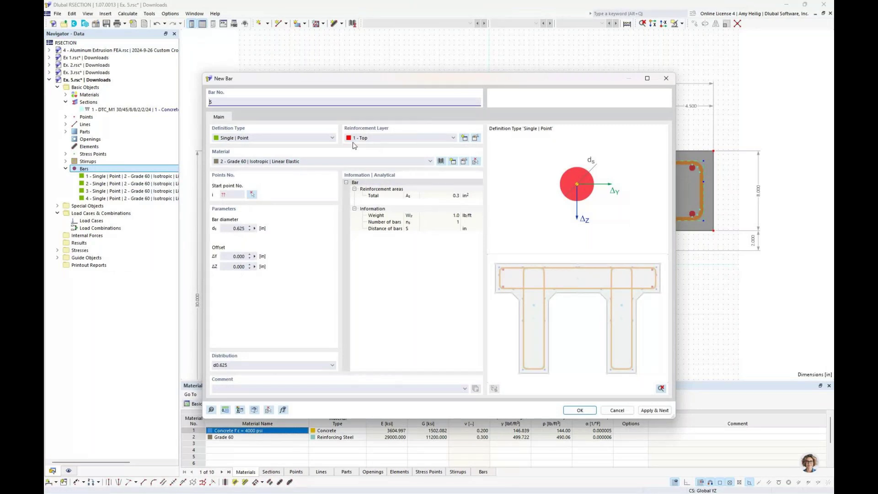
{"action": "left_click", "coordinate": [275, 138]}
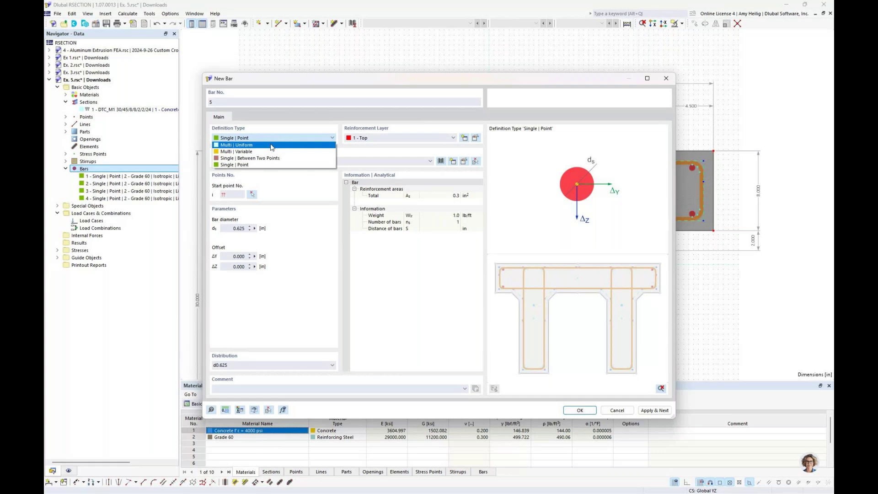
{"action": "left_click", "coordinate": [271, 146]}
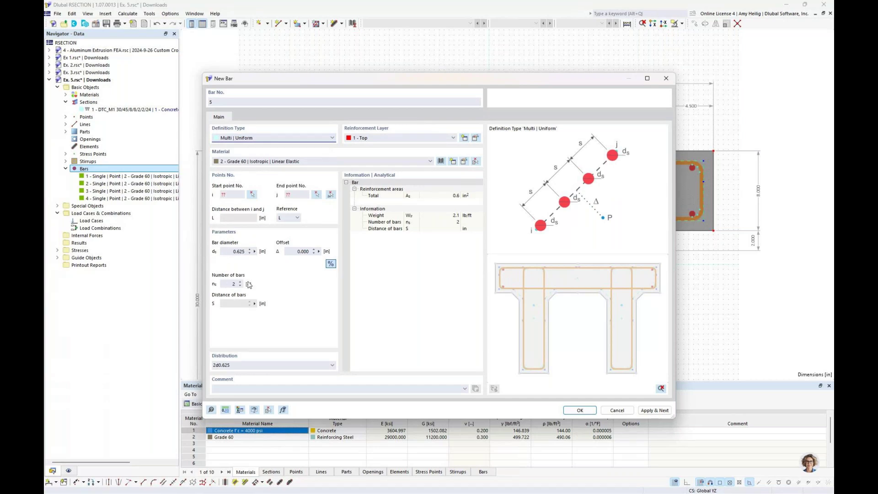
Step: Place the two 0.625 in bars between the upper inner corner points of the left web stirrup and confirm
{"action": "left_click", "coordinate": [330, 195]}
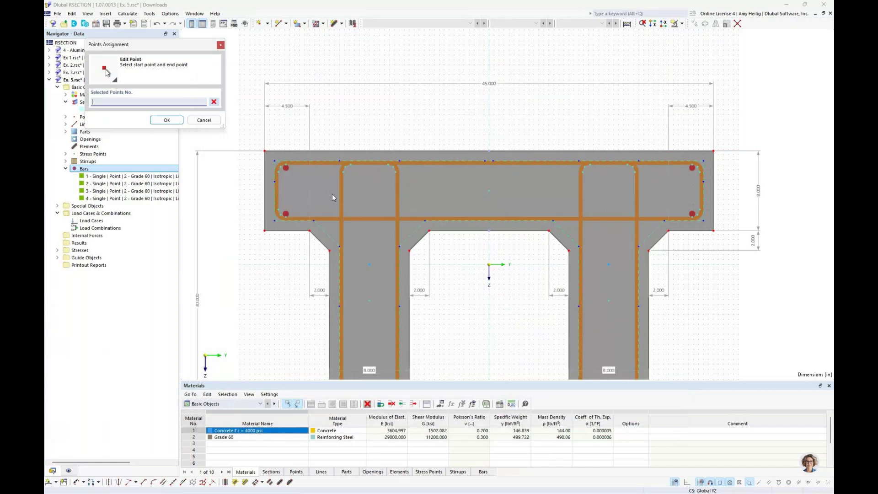
{"action": "scroll", "coordinate": [351, 158], "scroll_direction": "up", "scroll_amount": 5}
{"action": "left_click", "coordinate": [351, 157]}
{"action": "left_click", "coordinate": [463, 157]}
{"action": "scroll", "coordinate": [577, 286], "scroll_direction": "down", "scroll_amount": 5}
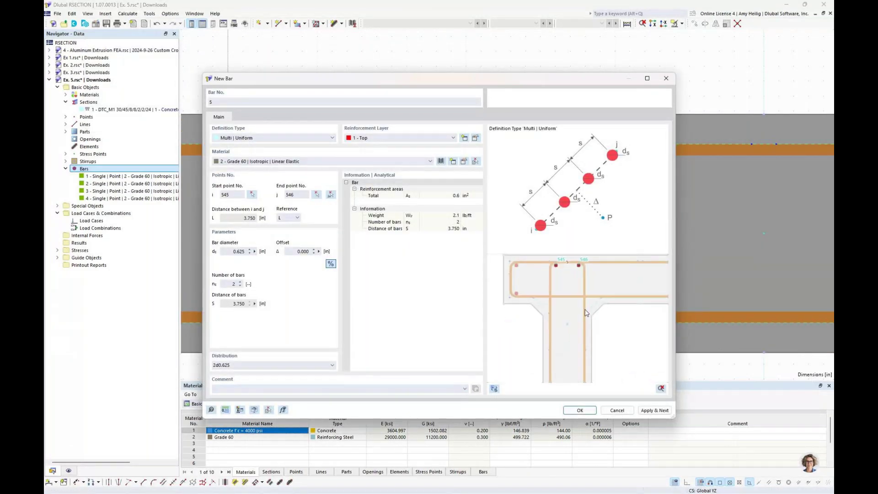
{"action": "left_click", "coordinate": [573, 411]}
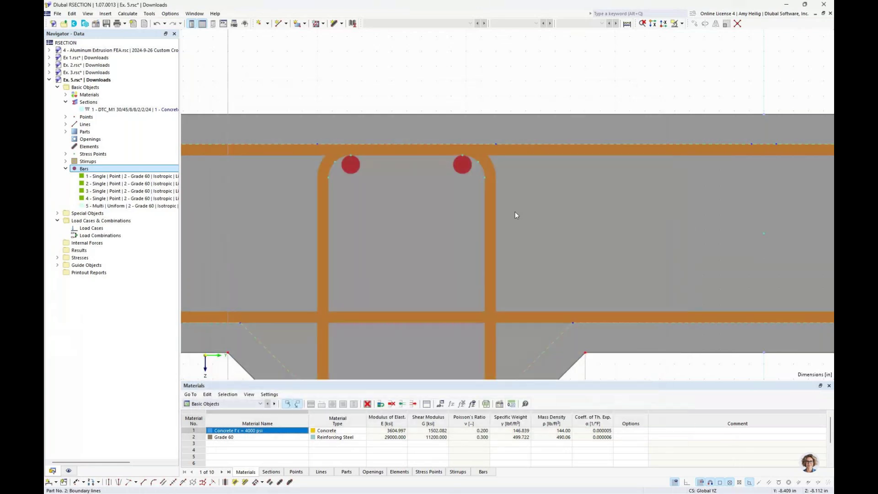
{"action": "middle_click_drag", "start_coordinate": [565, 280], "coordinate": [473, 198]}
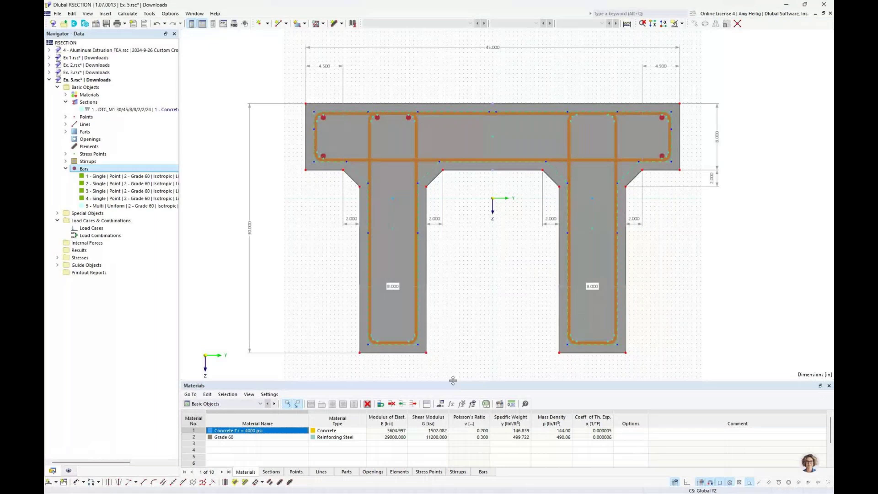
Step: Copy the Multi | Uniform bar set from row 5 into row 6 of the Bars table
{"action": "left_click_drag", "start_coordinate": [453, 381], "coordinate": [458, 355]}
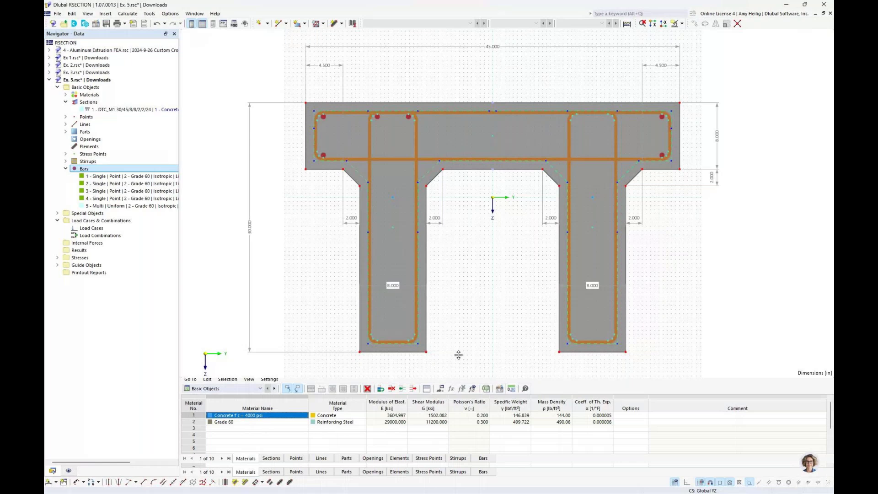
{"action": "left_click_drag", "start_coordinate": [458, 354], "coordinate": [459, 287]}
{"action": "left_click", "coordinate": [483, 471]}
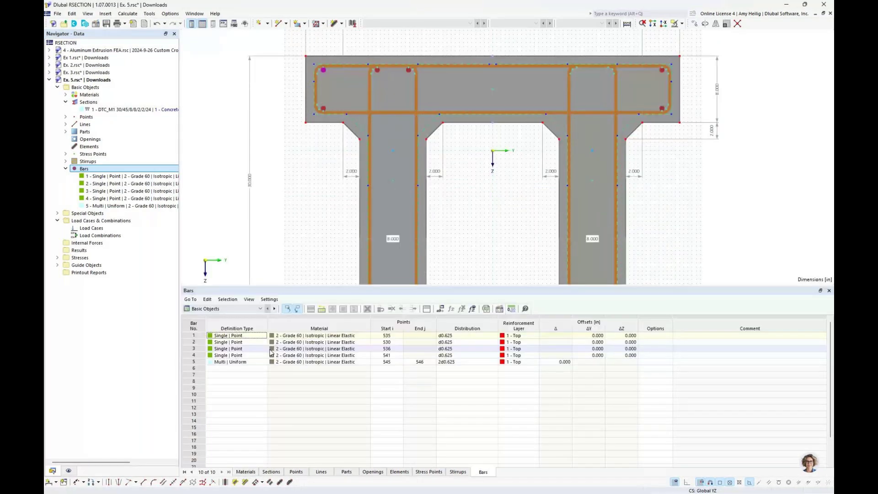
{"action": "right_click", "coordinate": [207, 362]}
{"action": "left_click", "coordinate": [216, 369]}
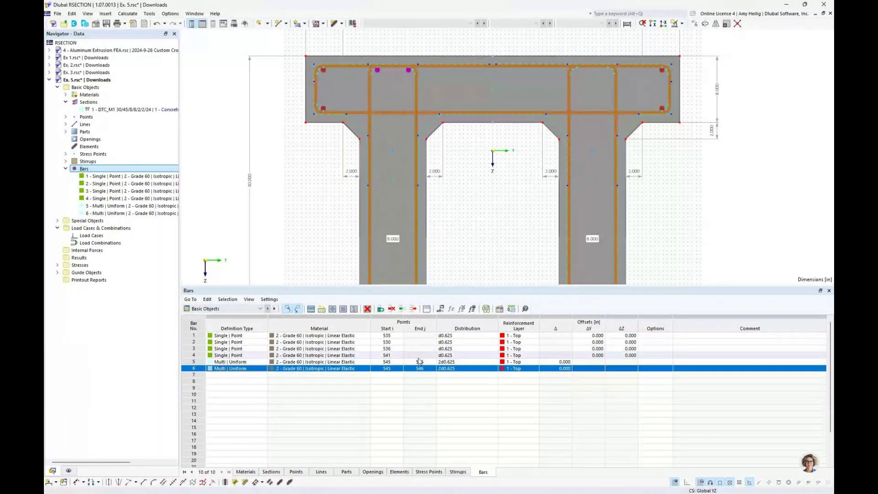
Step: Reassign the copied bar set's start and end points to the upper inner corner points of the right web stirrup
{"action": "left_click", "coordinate": [394, 369]}
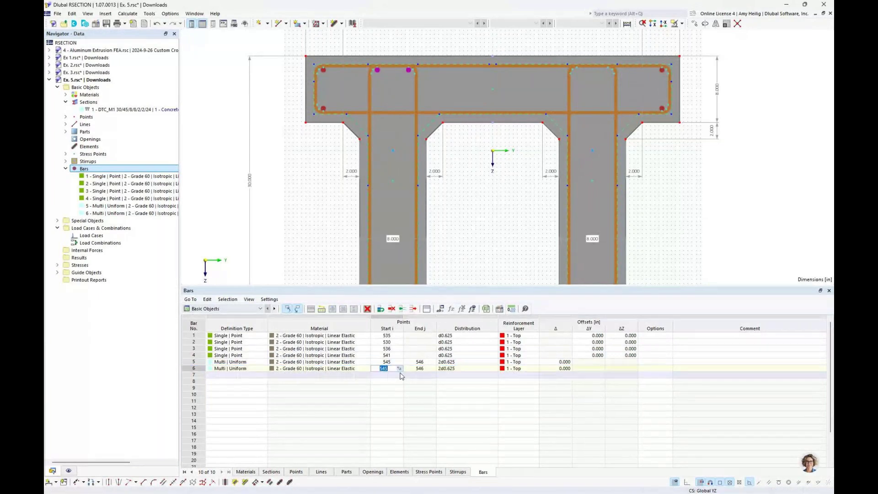
{"action": "left_click", "coordinate": [399, 369]}
{"action": "left_click", "coordinate": [576, 70]}
{"action": "left_click", "coordinate": [425, 369]}
{"action": "left_click", "coordinate": [432, 369]}
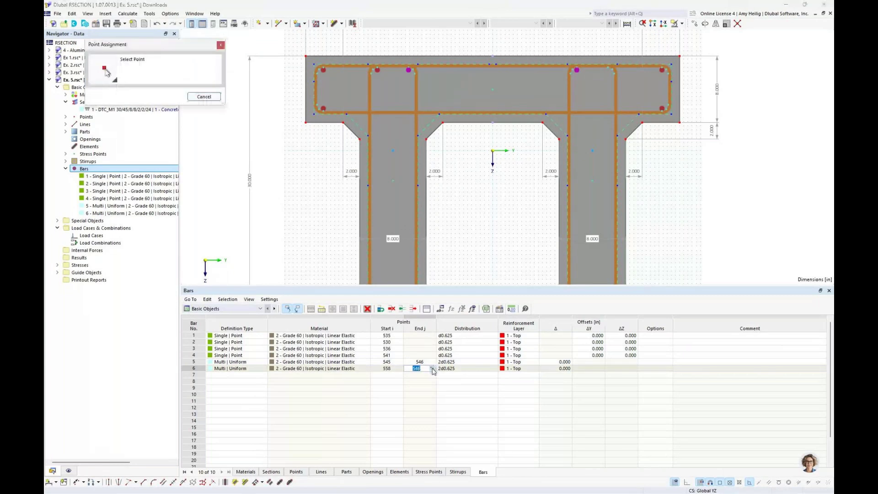
{"action": "left_click", "coordinate": [608, 69]}
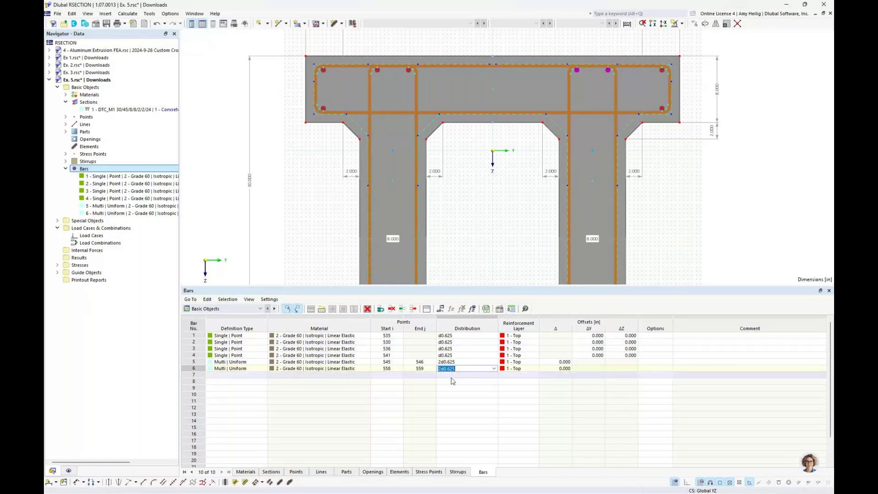
{"action": "left_click_drag", "start_coordinate": [358, 286], "coordinate": [378, 396]}
{"action": "middle_click_drag", "start_coordinate": [500, 267], "coordinate": [469, 270]}
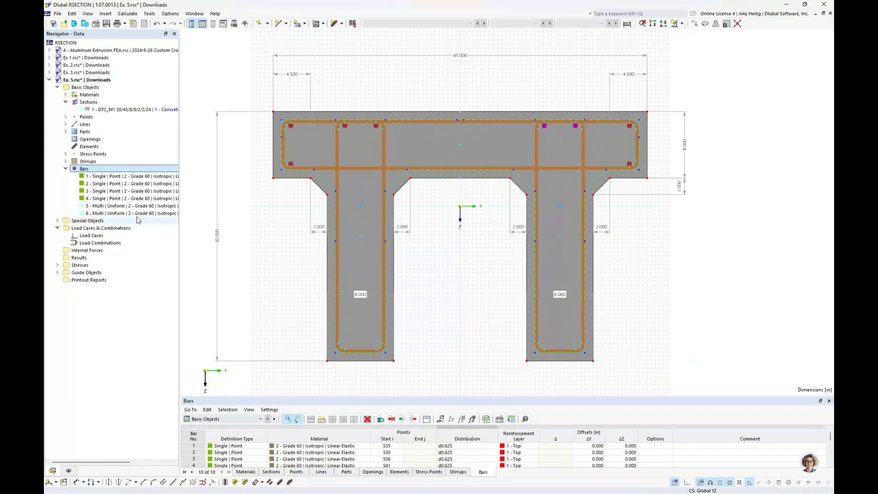
Step: Create a new Top-layer bar set of type Multi | Variable with 5 bars
{"action": "right_click", "coordinate": [104, 170]}
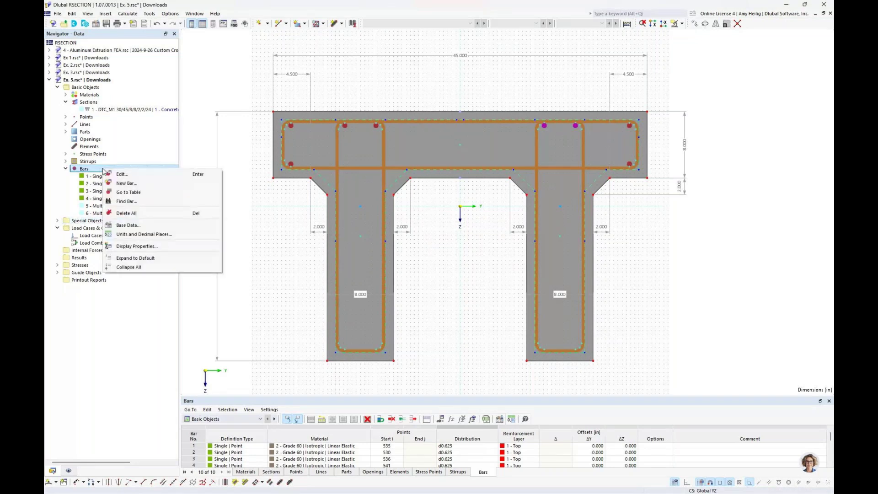
{"action": "left_click", "coordinate": [122, 184]}
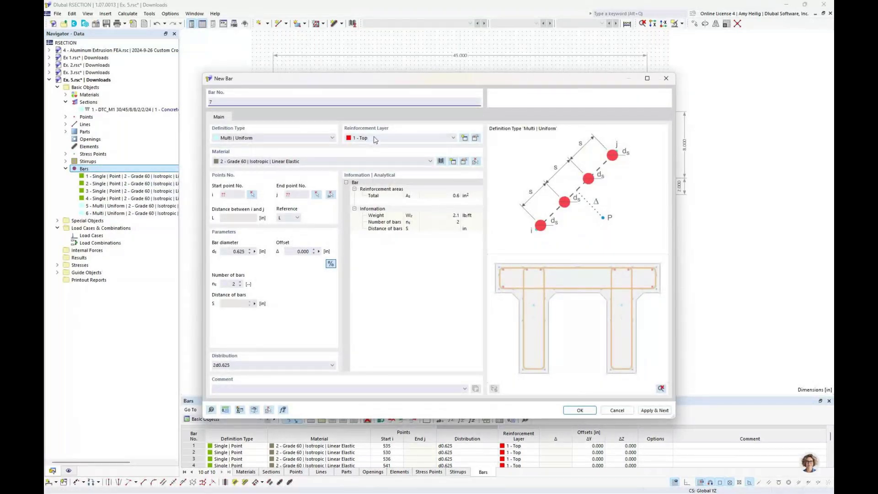
{"action": "left_click", "coordinate": [276, 141]}
{"action": "left_click", "coordinate": [269, 155]}
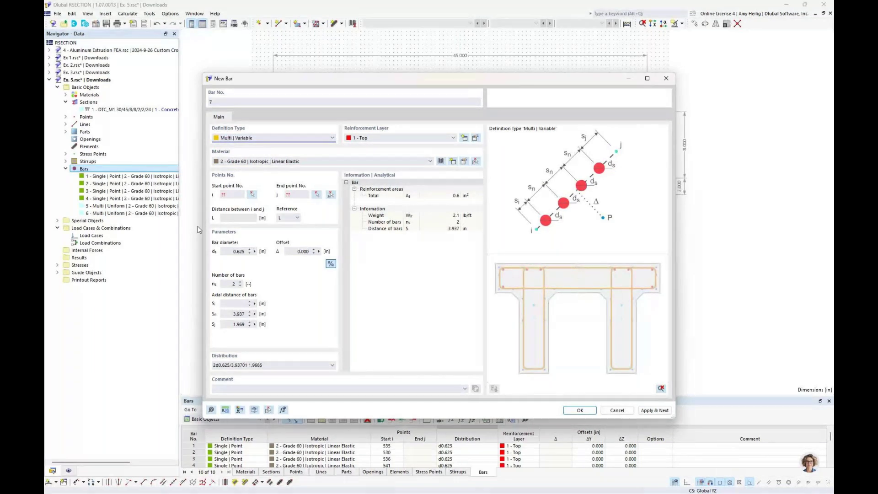
{"action": "double_click", "coordinate": [233, 284]}
{"action": "type", "text": "5"}
Step: Run the variable bar set from the left web stirrup's upper-right inner point to the right web stirrup's upper-left inner point
{"action": "left_click", "coordinate": [331, 194]}
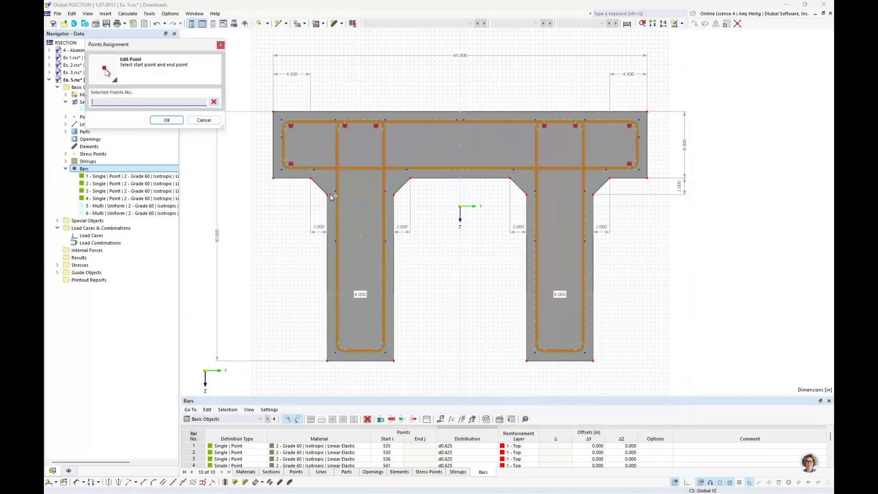
{"action": "scroll", "coordinate": [389, 173], "scroll_direction": "up", "scroll_amount": 3}
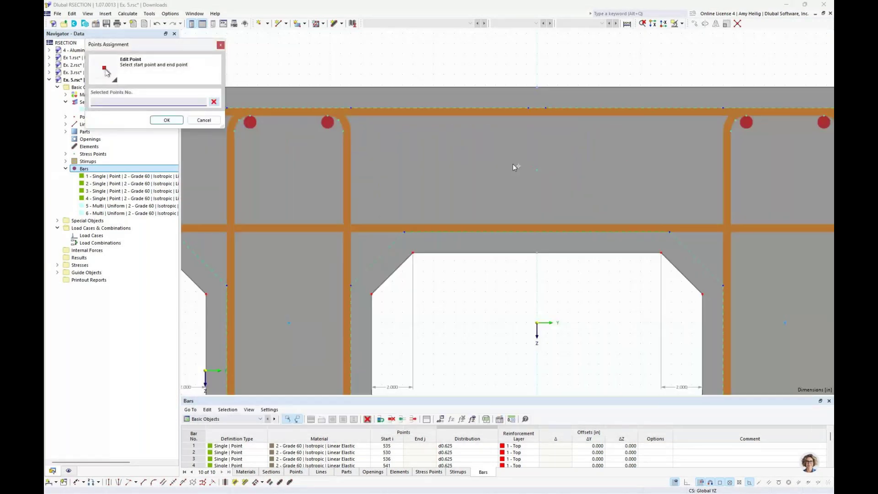
{"action": "middle_click_drag", "start_coordinate": [513, 163], "coordinate": [465, 187]}
{"action": "left_click", "coordinate": [279, 138]}
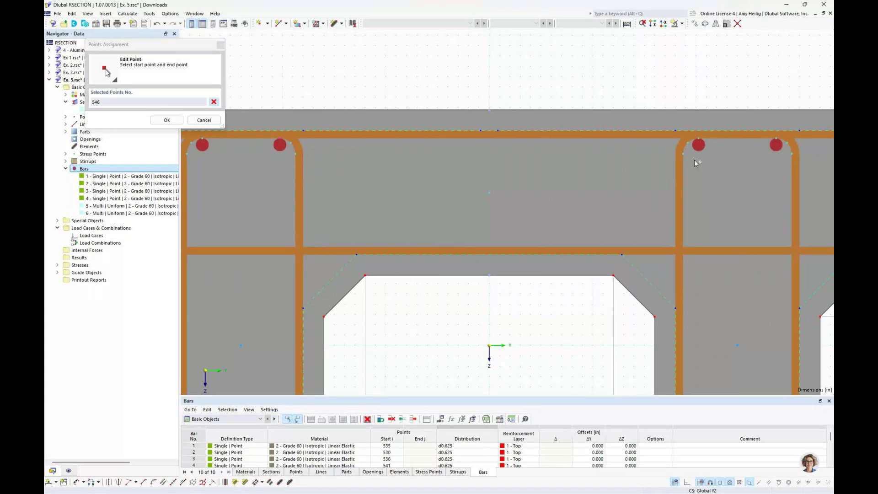
{"action": "left_click", "coordinate": [698, 138]}
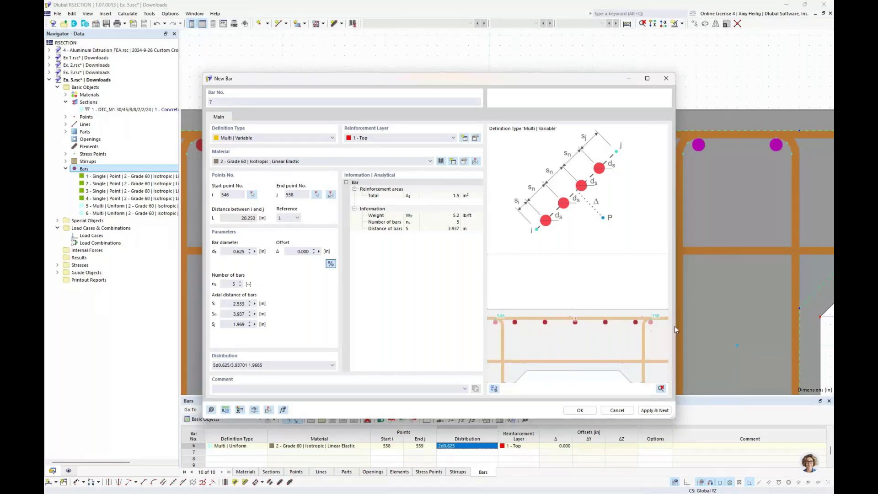
Step: Change the variable bar set to 4 bars and set the first axial distance to 1.5 in
{"action": "left_click_drag", "start_coordinate": [233, 303], "coordinate": [283, 309]}
{"action": "left_click", "coordinate": [240, 285]}
{"action": "key", "text": "Tab"}
{"action": "type", "text": "1.5"}
{"action": "key", "text": "Tab"}
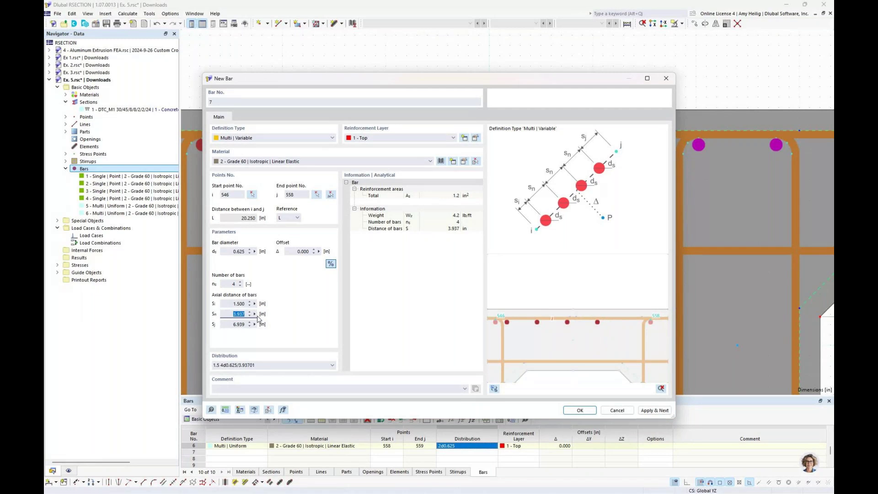
Step: Set the axial spacing between the variable set's bars to 5.75 in and confirm the bar set
{"action": "type", "text": "5.75"}
{"action": "key", "text": "Tab"}
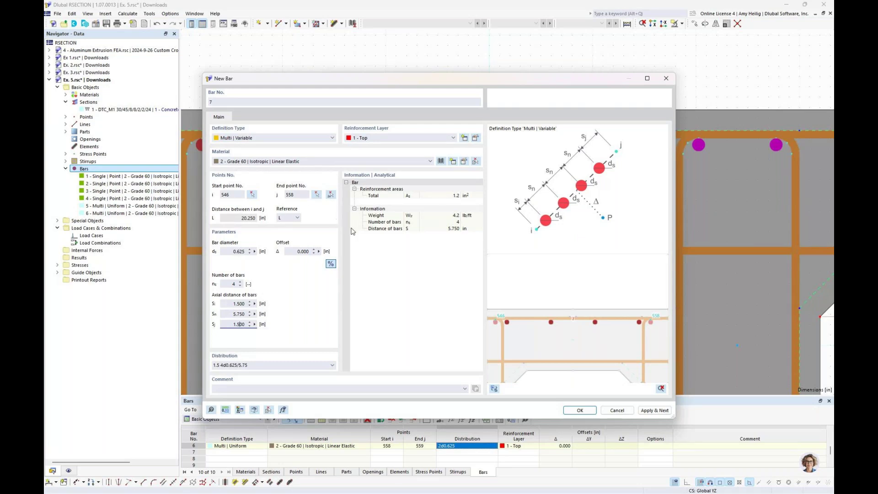
{"action": "scroll", "coordinate": [601, 336], "scroll_direction": "down", "scroll_amount": 2}
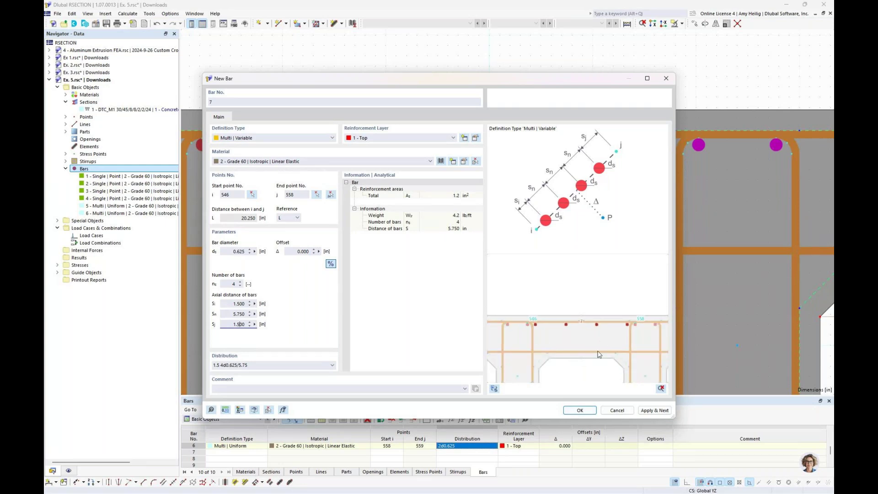
{"action": "left_click", "coordinate": [580, 410]}
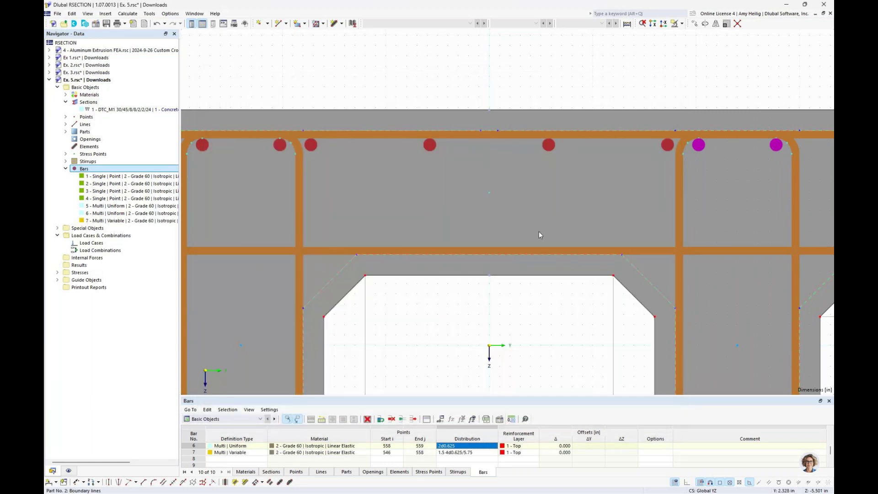
{"action": "scroll", "coordinate": [539, 231], "scroll_direction": "down", "scroll_amount": 4}
{"action": "middle_click_drag", "start_coordinate": [532, 293], "coordinate": [517, 247]}
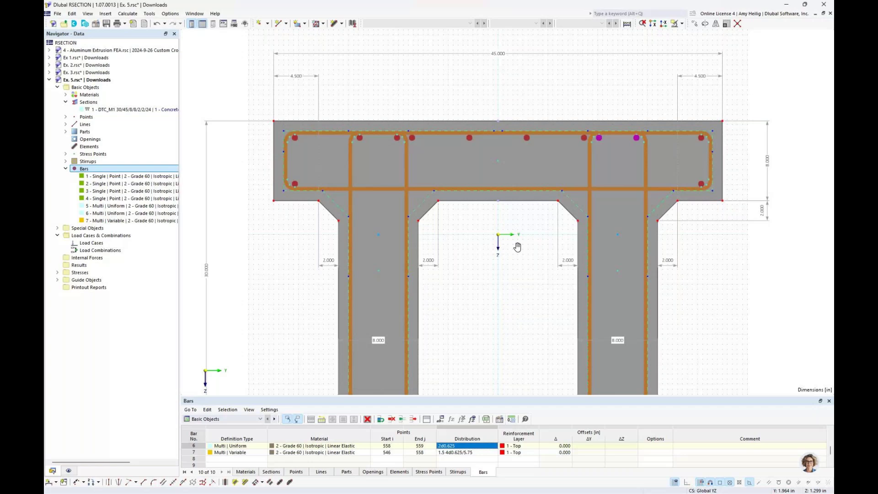
{"action": "scroll", "coordinate": [517, 247], "scroll_direction": "down", "scroll_amount": 1}
{"action": "scroll", "coordinate": [489, 283], "scroll_direction": "down", "scroll_amount": 3, "text": "ctrl"}
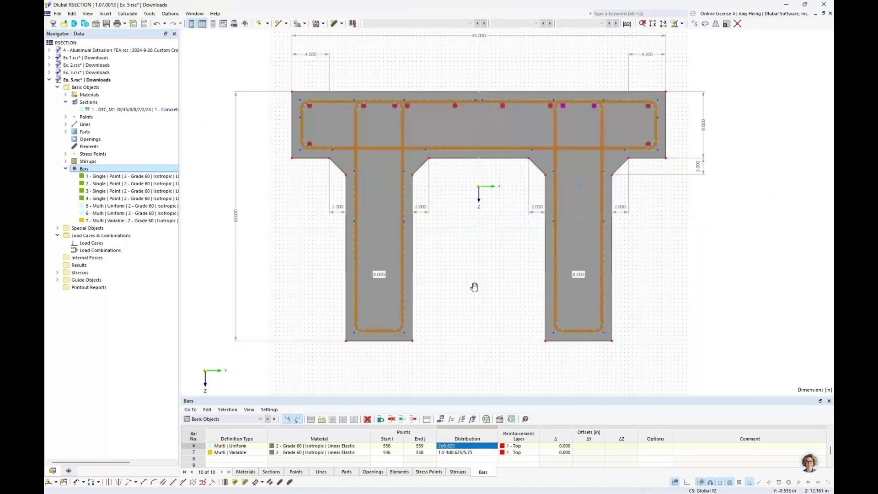
Step: Start a new bar set in the Bottom reinforcement layer with the definition type Multi | Uniform
{"action": "scroll", "coordinate": [493, 326], "scroll_direction": "up", "scroll_amount": 1}
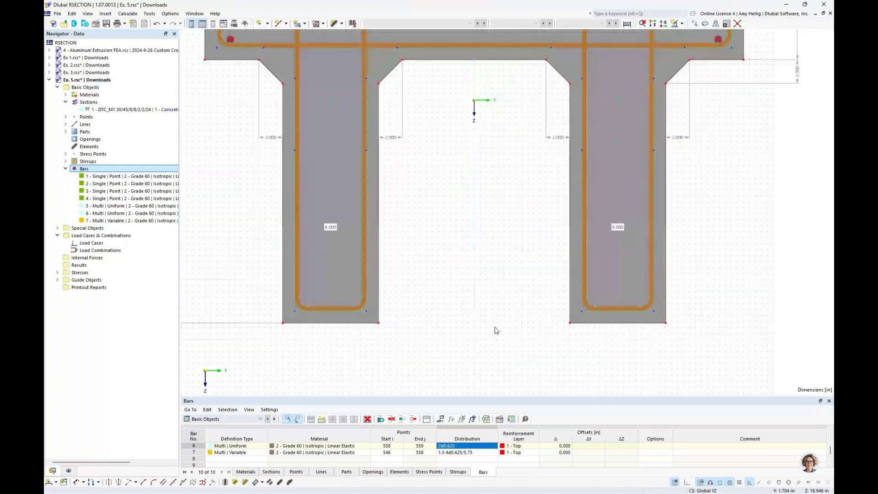
{"action": "scroll", "coordinate": [496, 330], "scroll_direction": "up", "scroll_amount": 1}
{"action": "right_click", "coordinate": [99, 169]}
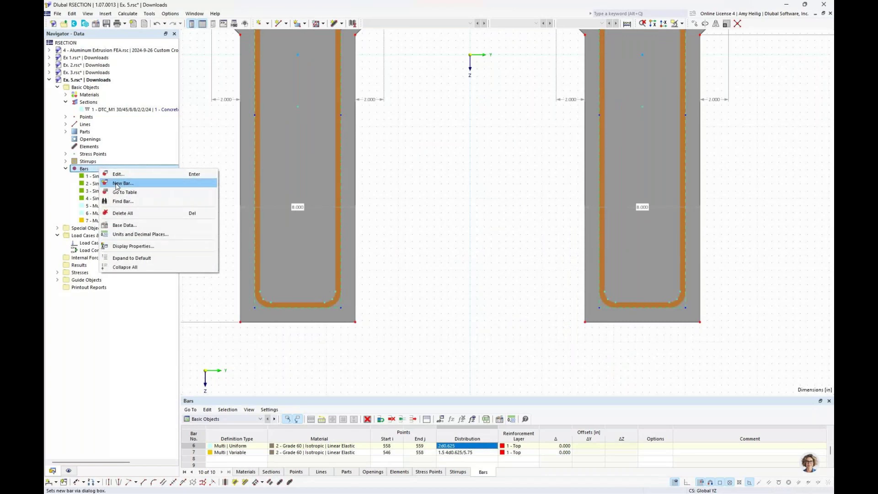
{"action": "left_click", "coordinate": [117, 184]}
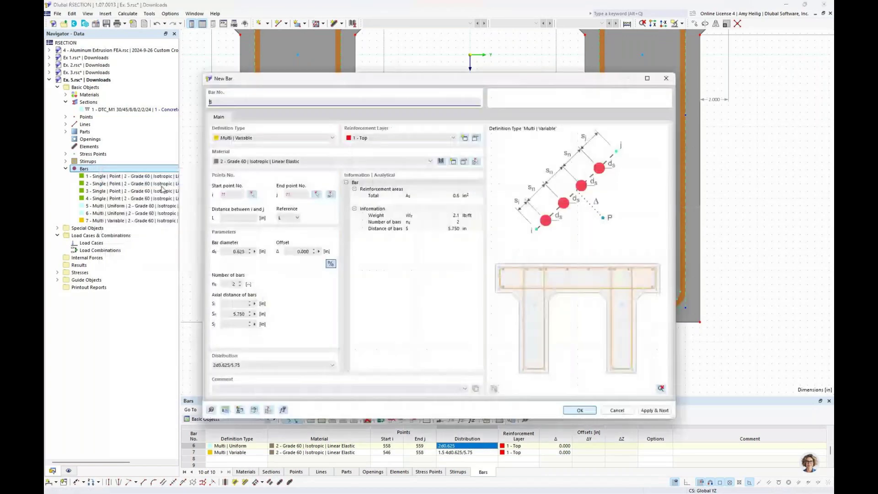
{"action": "left_click", "coordinate": [394, 136]}
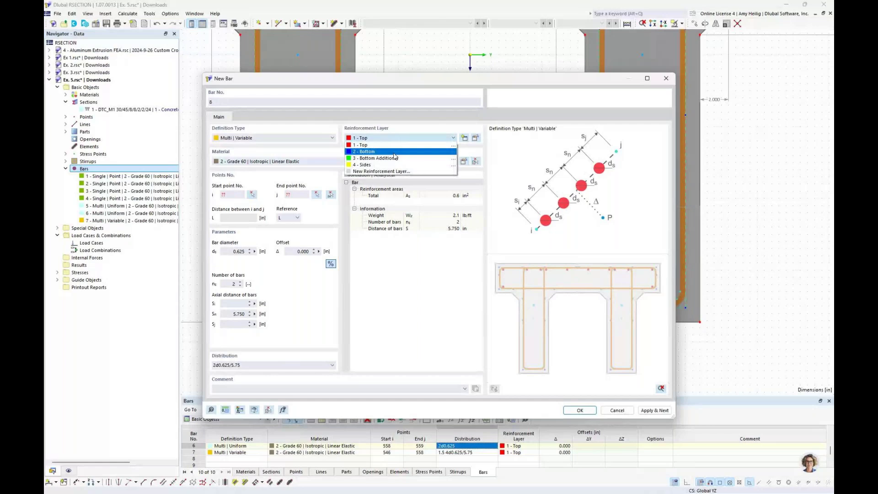
{"action": "left_click", "coordinate": [384, 152]}
{"action": "left_click", "coordinate": [314, 139]}
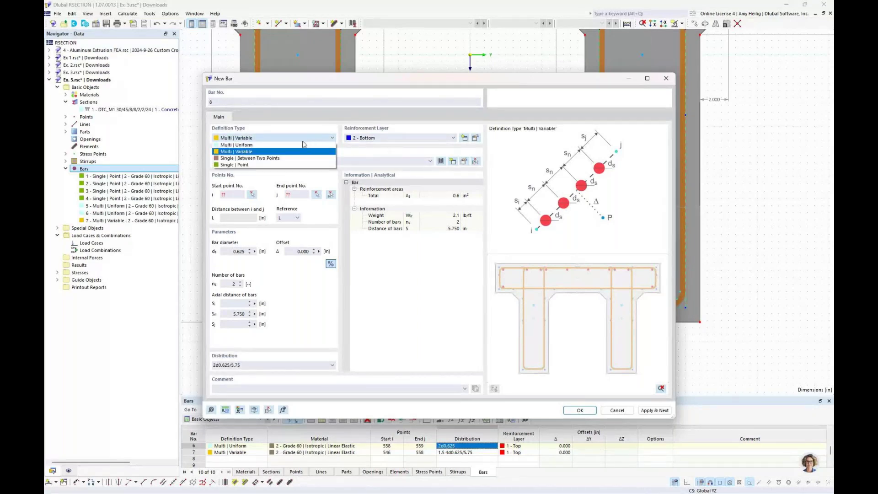
{"action": "left_click", "coordinate": [295, 145]}
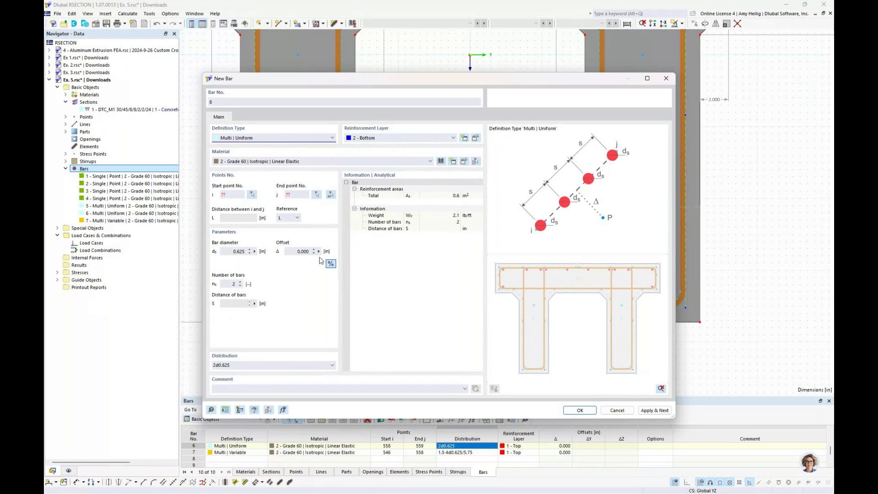
Step: Run the two-bar Bottom set between the inner points on the left web stirrup's bottom leg and apply it
{"action": "left_click", "coordinate": [331, 195]}
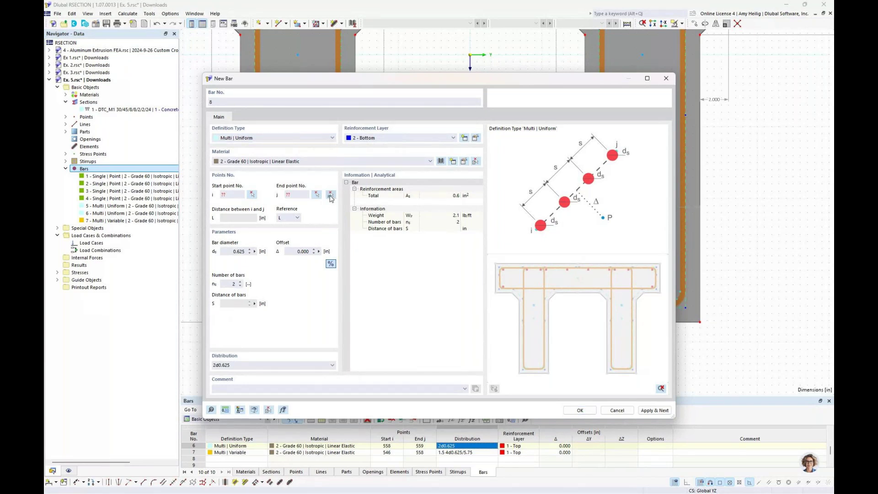
{"action": "scroll", "coordinate": [260, 311], "scroll_direction": "up", "scroll_amount": 6}
{"action": "left_click", "coordinate": [277, 300]}
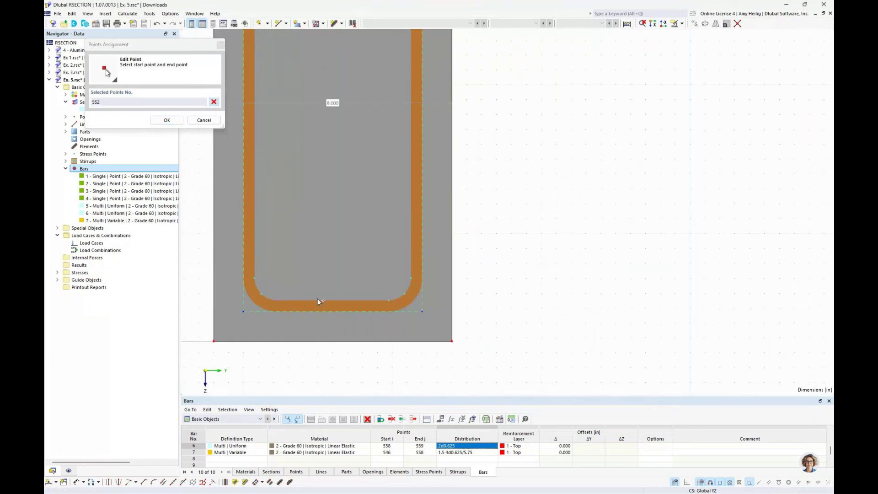
{"action": "left_click", "coordinate": [391, 300]}
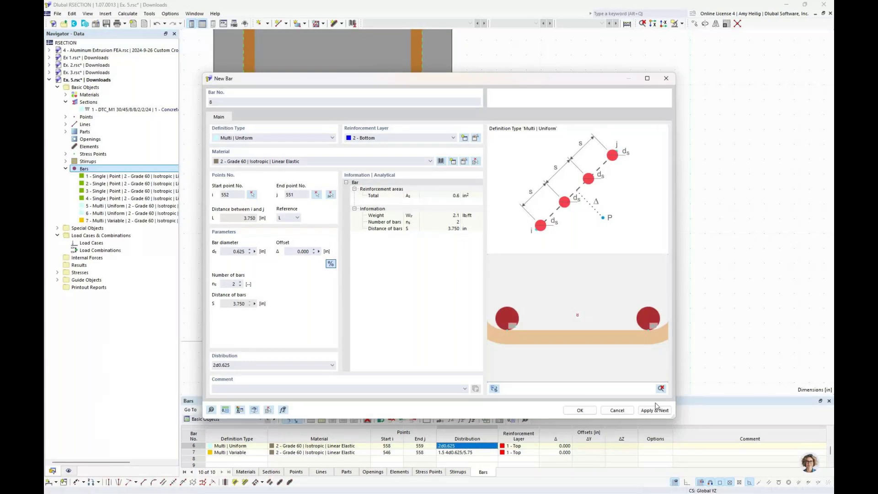
{"action": "left_click", "coordinate": [656, 410]}
Step: Add a matching two-bar Bottom set between the inner points on the right web stirrup's bottom leg
{"action": "left_click", "coordinate": [331, 194]}
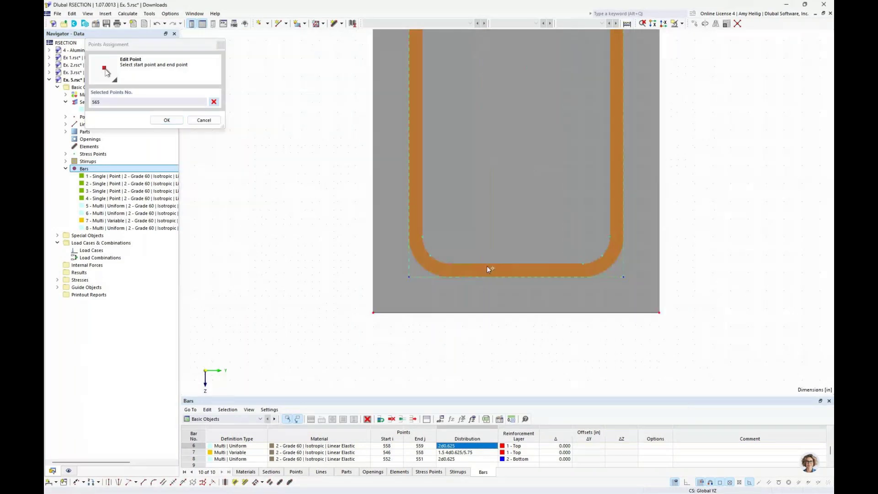
{"action": "left_click", "coordinate": [487, 268]}
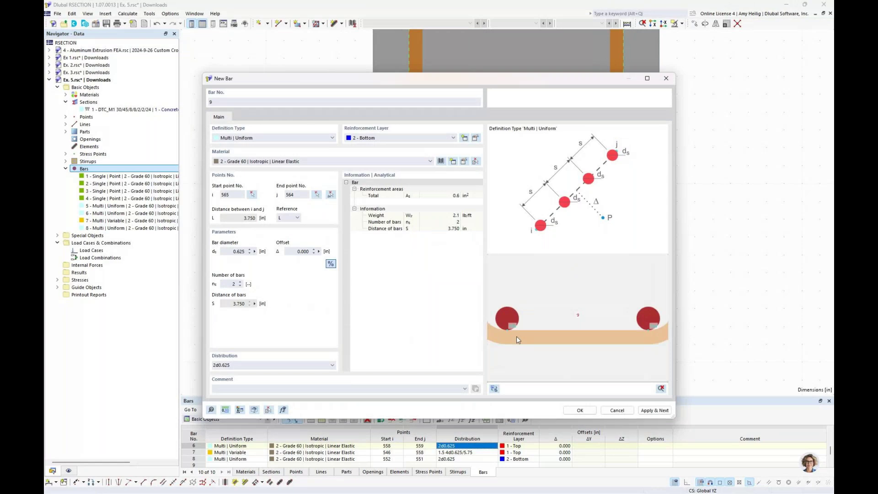
{"action": "key", "text": "Return"}
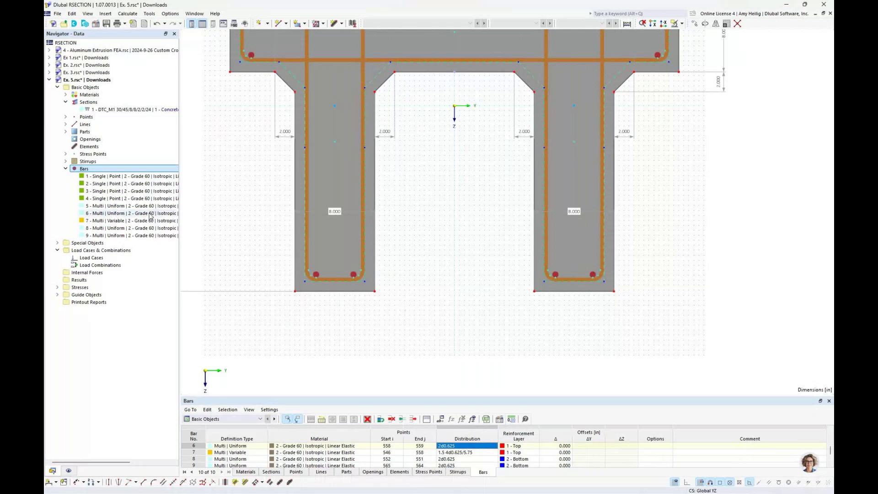
Step: Start a new Multi | Uniform bar set in the Bottom Additional layer with 3 bars
{"action": "right_click", "coordinate": [87, 169]}
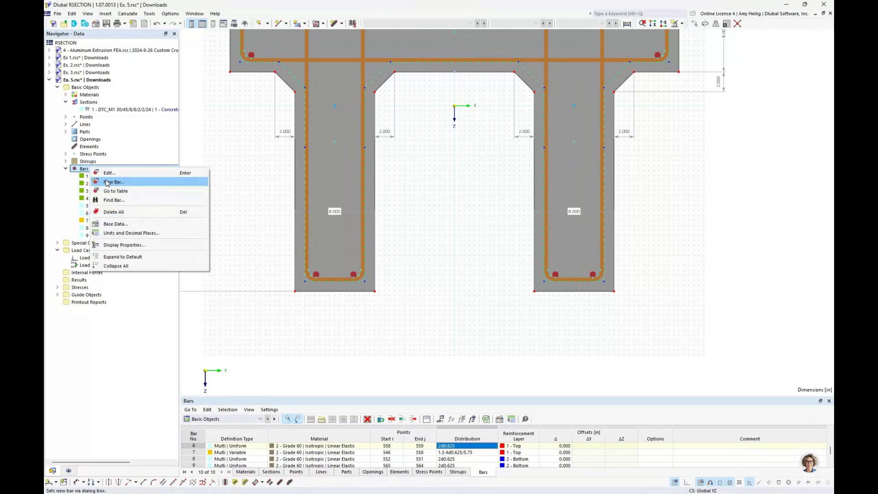
{"action": "left_click", "coordinate": [107, 182]}
{"action": "left_click", "coordinate": [384, 139]}
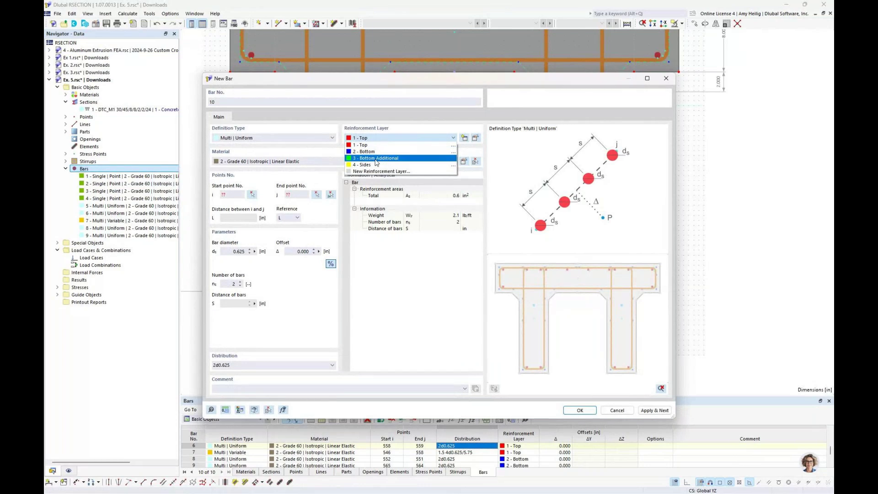
{"action": "left_click", "coordinate": [376, 159]}
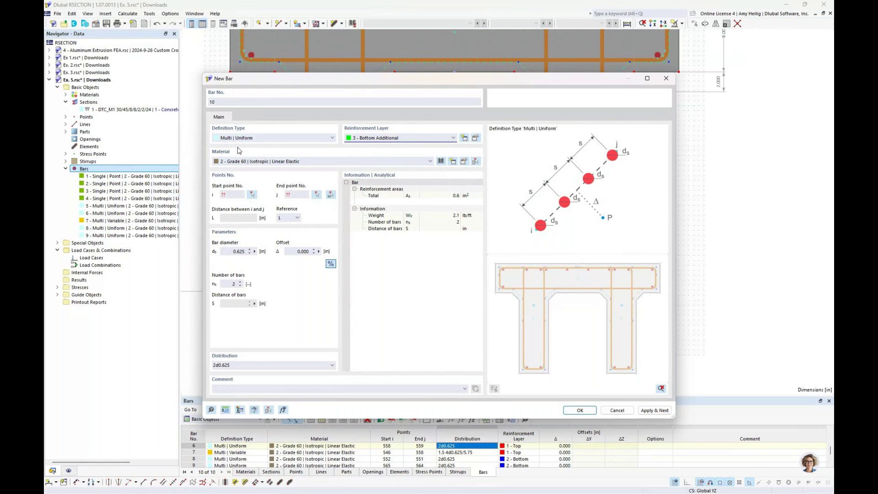
{"action": "left_click", "coordinate": [240, 282]}
Step: Run the Bottom Additional set between the left web stirrup's inner side points just above its lower corner bends
{"action": "left_click", "coordinate": [331, 196]}
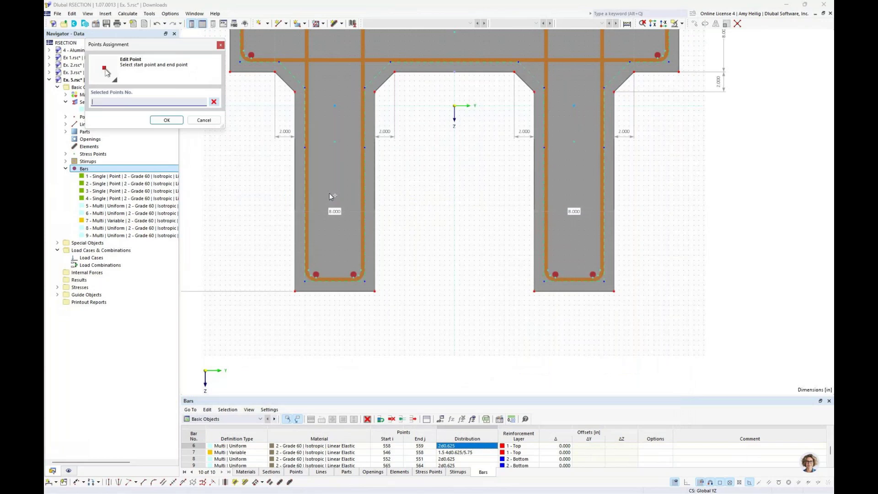
{"action": "scroll", "coordinate": [297, 254], "scroll_direction": "up", "scroll_amount": 5}
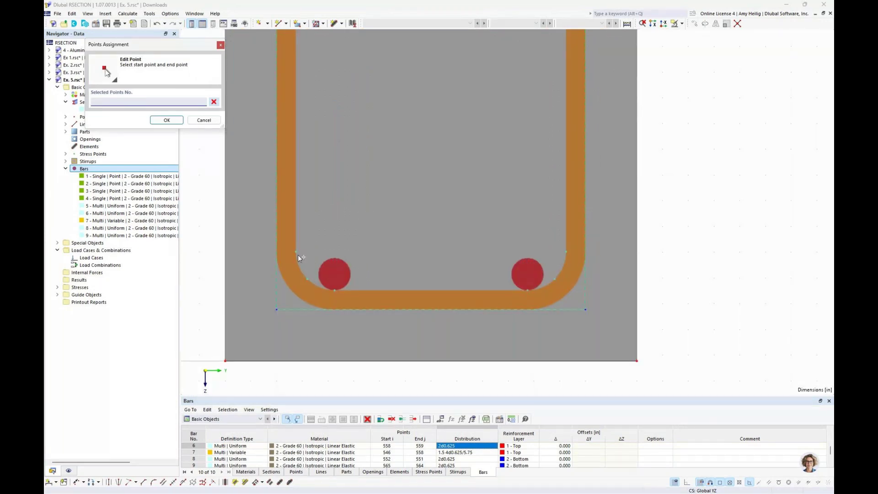
{"action": "left_click", "coordinate": [296, 252]}
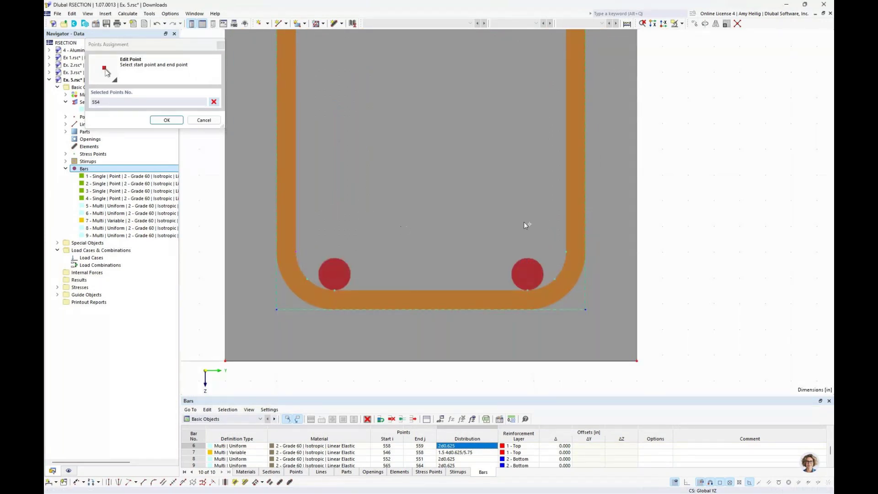
{"action": "left_click", "coordinate": [566, 250]}
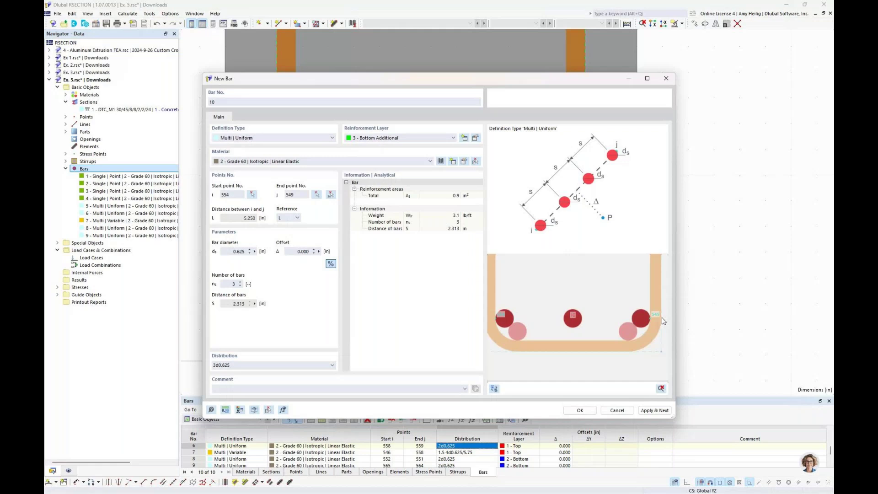
Step: Offset the left web's Bottom Additional bars by 1 in and apply the bar set
{"action": "scroll", "coordinate": [601, 325], "scroll_direction": "down", "scroll_amount": 1}
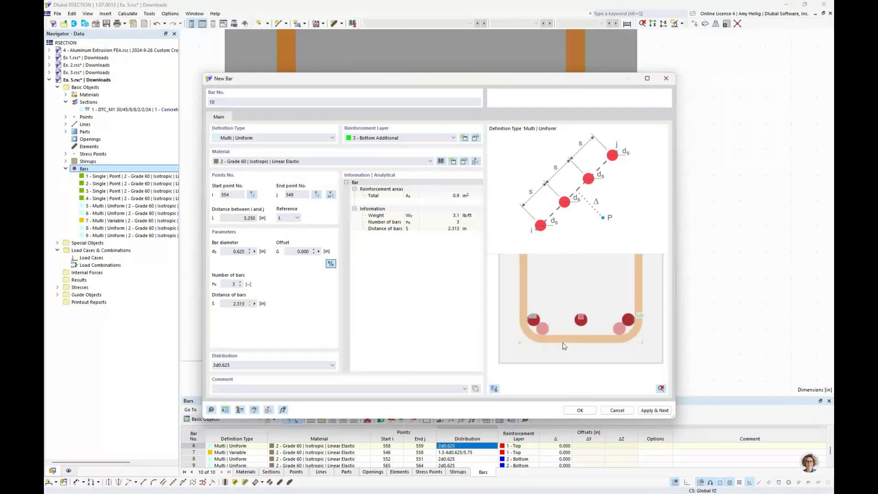
{"action": "scroll", "coordinate": [558, 338], "scroll_direction": "up", "scroll_amount": 2}
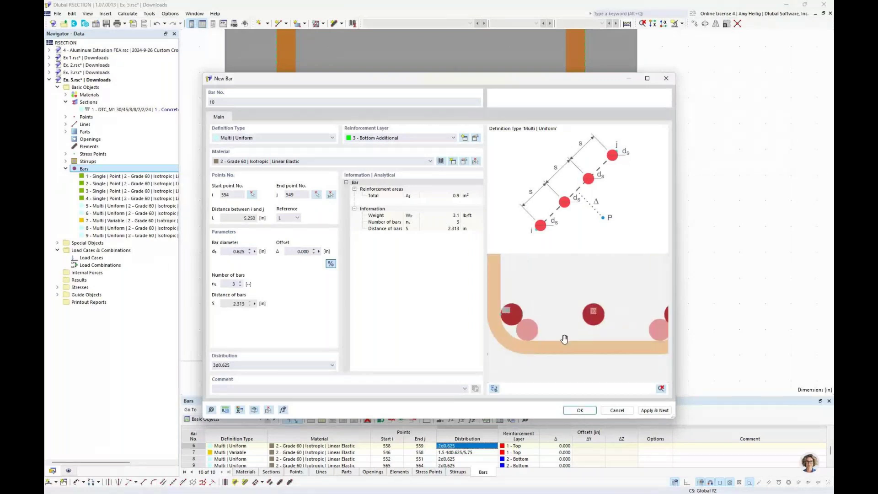
{"action": "left_click", "coordinate": [302, 251]}
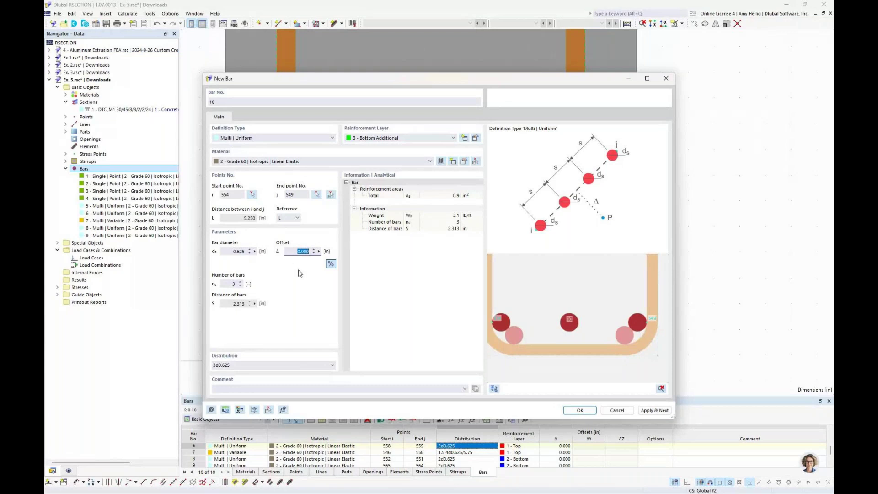
{"action": "type", "text": "1"}
{"action": "key", "text": "Tab"}
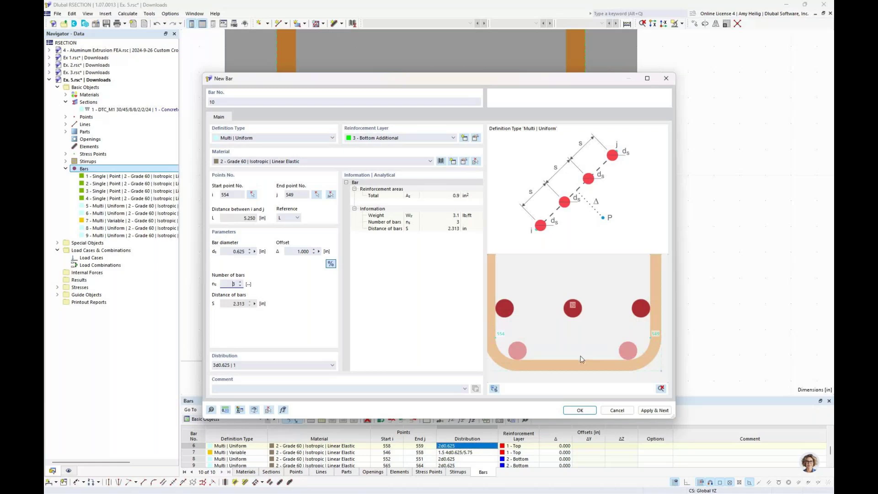
{"action": "scroll", "coordinate": [586, 315], "scroll_direction": "down", "scroll_amount": 3}
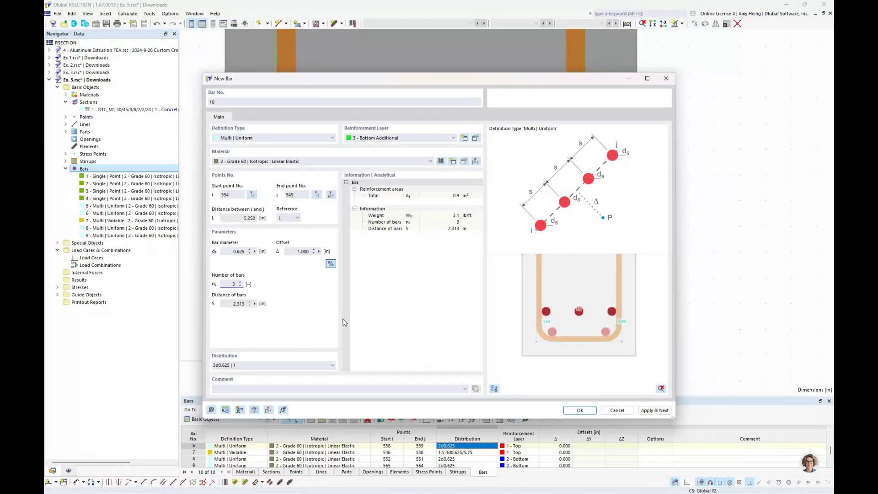
{"action": "left_click", "coordinate": [651, 411]}
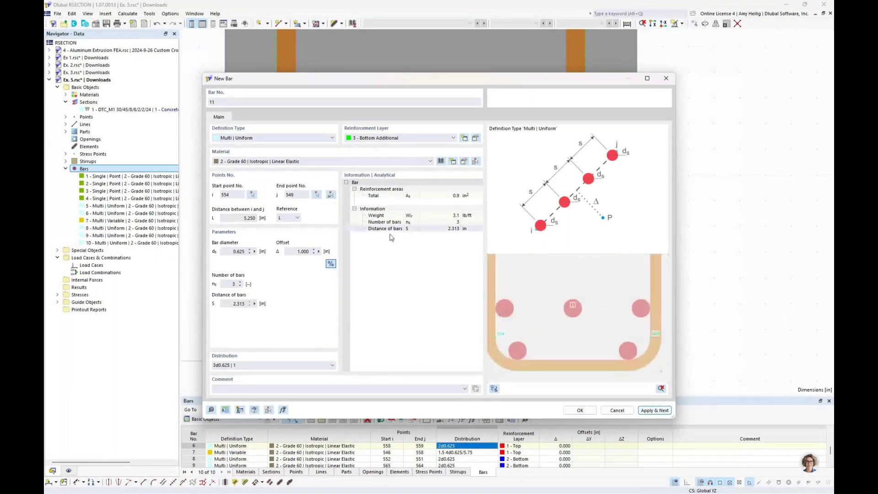
Step: Add the same three-bar Bottom Additional set between the right web stirrup's inner side points above its lower corner bends
{"action": "left_click", "coordinate": [330, 195]}
{"action": "scroll", "coordinate": [451, 239], "scroll_direction": "down", "scroll_amount": 9}
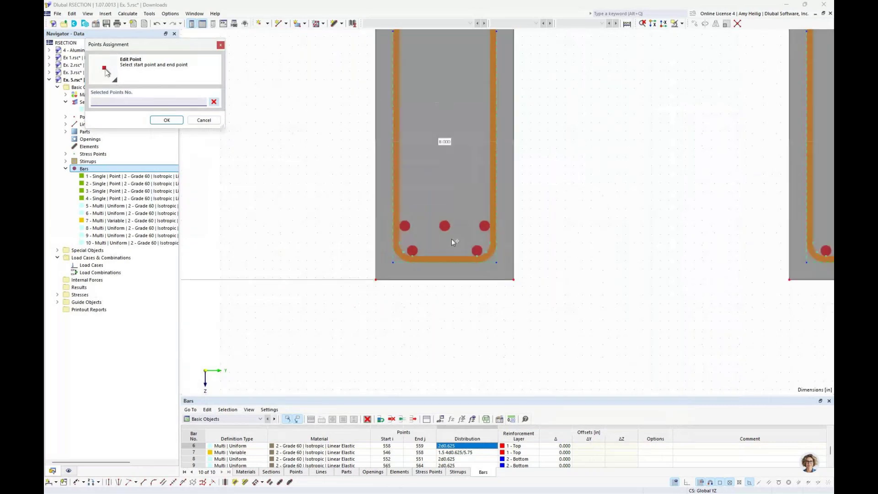
{"action": "middle_click_drag", "start_coordinate": [674, 242], "coordinate": [480, 251]}
{"action": "scroll", "coordinate": [479, 251], "scroll_direction": "up", "scroll_amount": 7}
{"action": "scroll", "coordinate": [481, 253], "scroll_direction": "up", "scroll_amount": 1}
{"action": "left_click", "coordinate": [428, 248]}
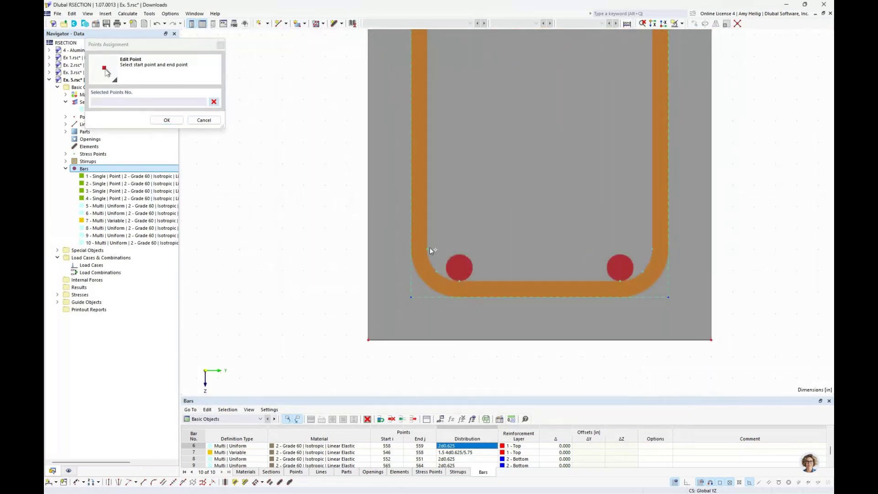
{"action": "left_click", "coordinate": [652, 249]}
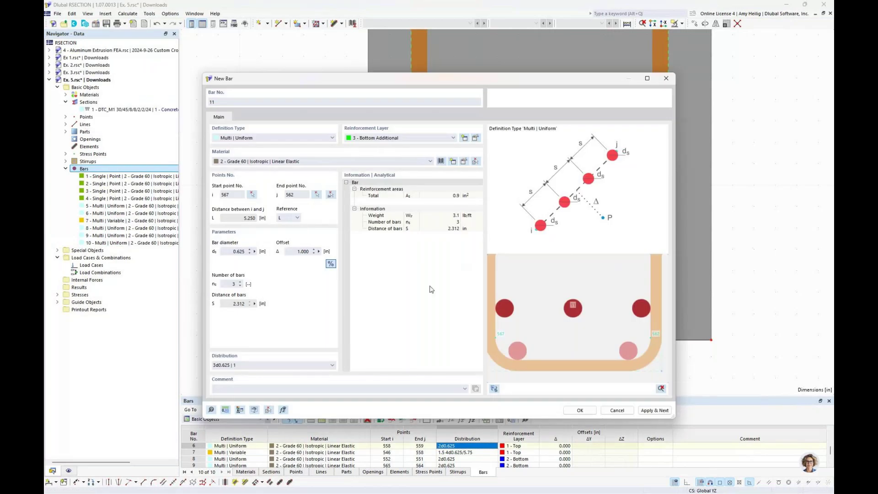
{"action": "left_click", "coordinate": [579, 410]}
Step: Start a new bar set in the Sides reinforcement layer with the definition type Multi | Variable
{"action": "scroll", "coordinate": [540, 246], "scroll_direction": "down", "scroll_amount": 3}
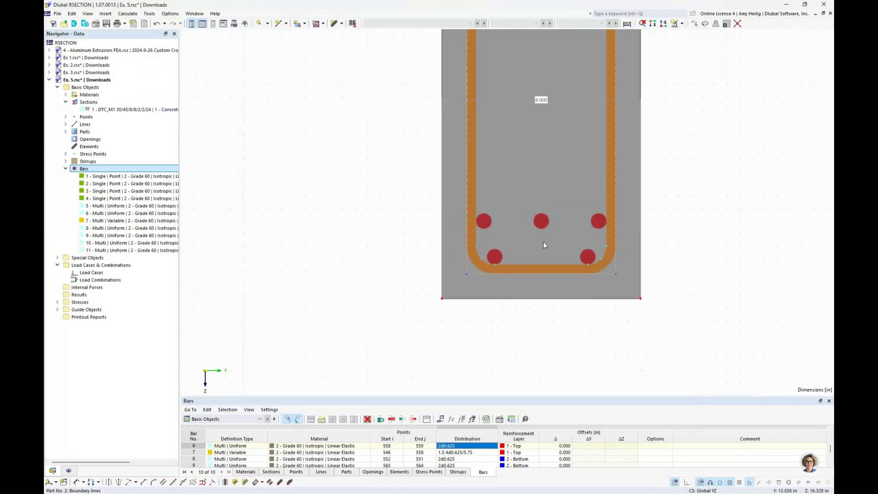
{"action": "middle_click_drag", "start_coordinate": [421, 234], "coordinate": [473, 315]}
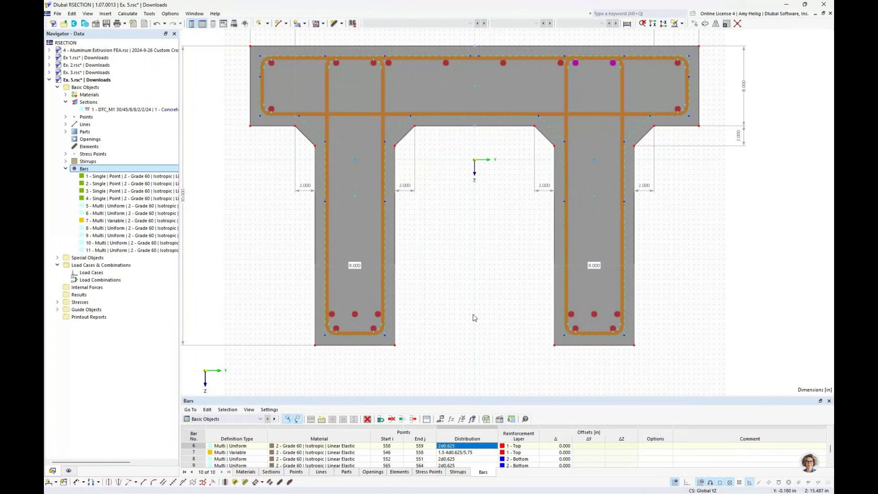
{"action": "right_click", "coordinate": [99, 172]}
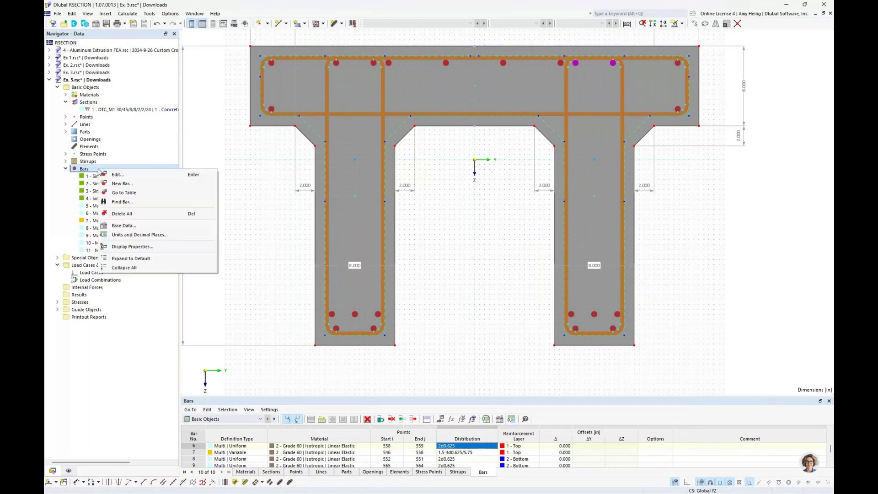
{"action": "left_click", "coordinate": [121, 184]}
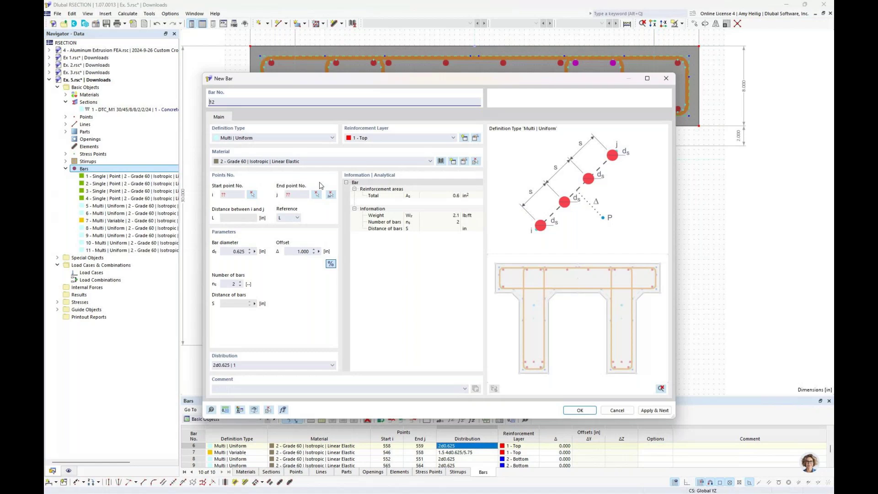
{"action": "left_click", "coordinate": [396, 137]}
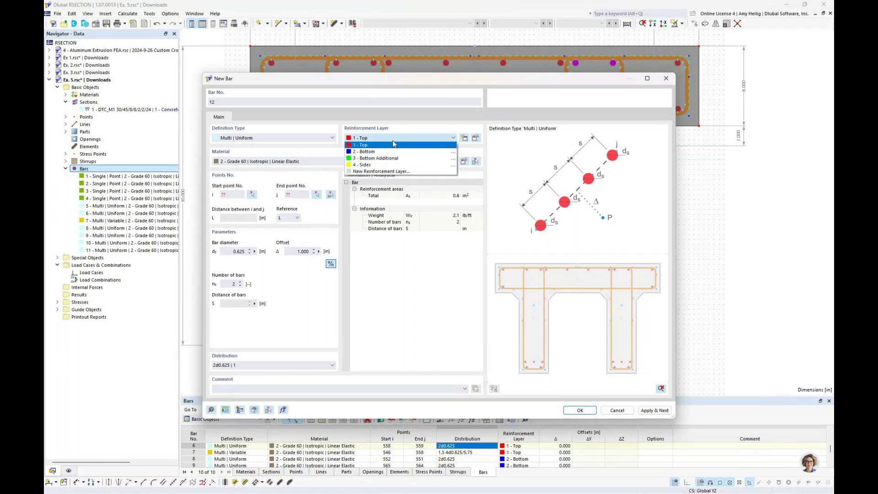
{"action": "left_click", "coordinate": [378, 166]}
{"action": "left_click", "coordinate": [269, 138]}
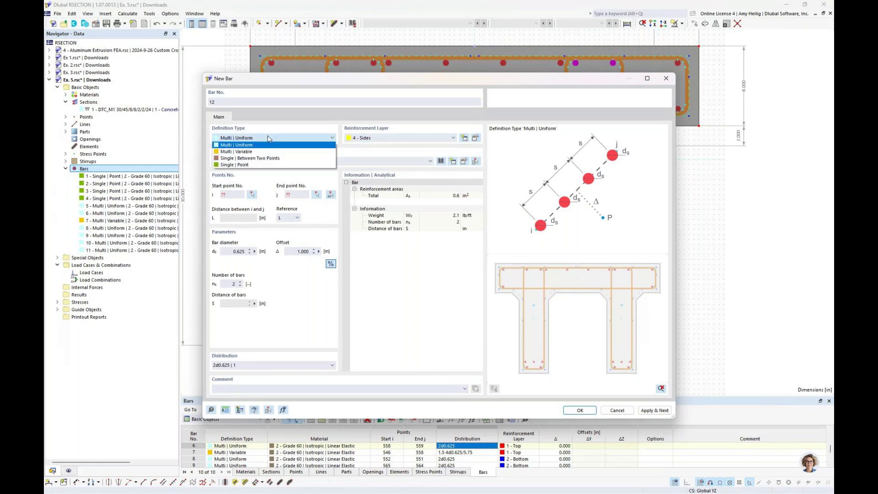
{"action": "left_click", "coordinate": [265, 151]}
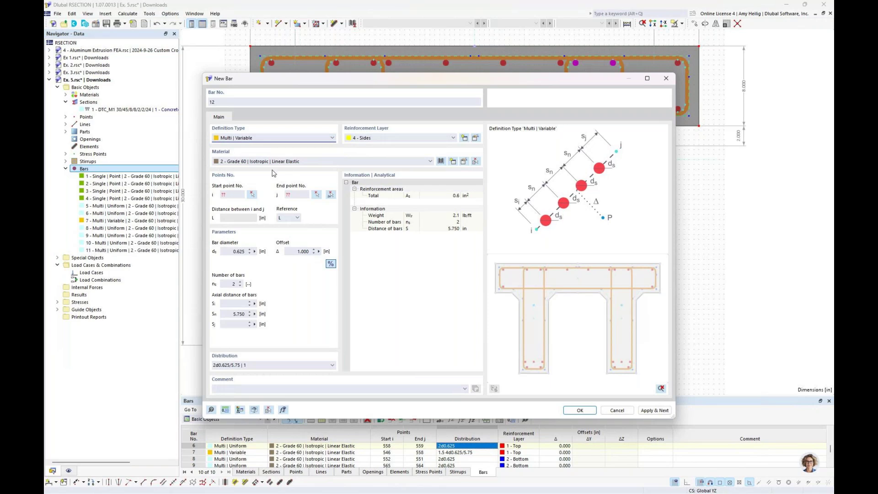
Step: Set the new Sides bar set to 5 bars of 0.375 in diameter with an offset of 0 in
{"action": "double_click", "coordinate": [232, 284]}
{"action": "type", "text": "5"}
{"action": "double_click", "coordinate": [238, 251]}
{"action": "type", "text": "0.375"}
{"action": "left_click", "coordinate": [301, 252]}
{"action": "type", "text": "0"}
Step: Run the Sides bar set down the left web stirrup's left inner face, from point 543 to point 554
{"action": "left_click", "coordinate": [330, 196]}
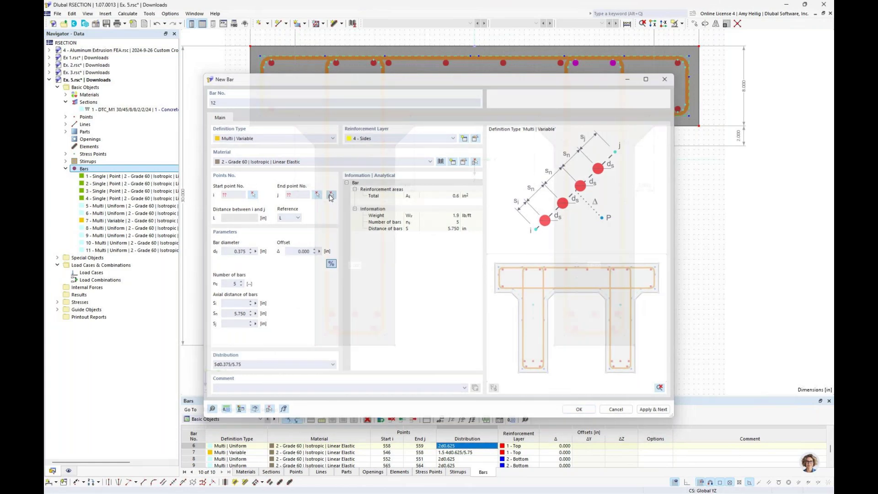
{"action": "left_click", "coordinate": [328, 68]}
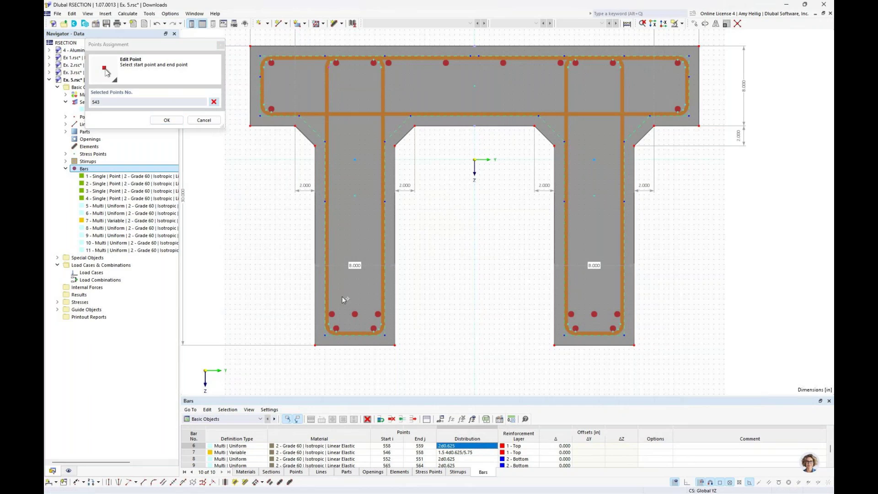
{"action": "left_click", "coordinate": [330, 324]}
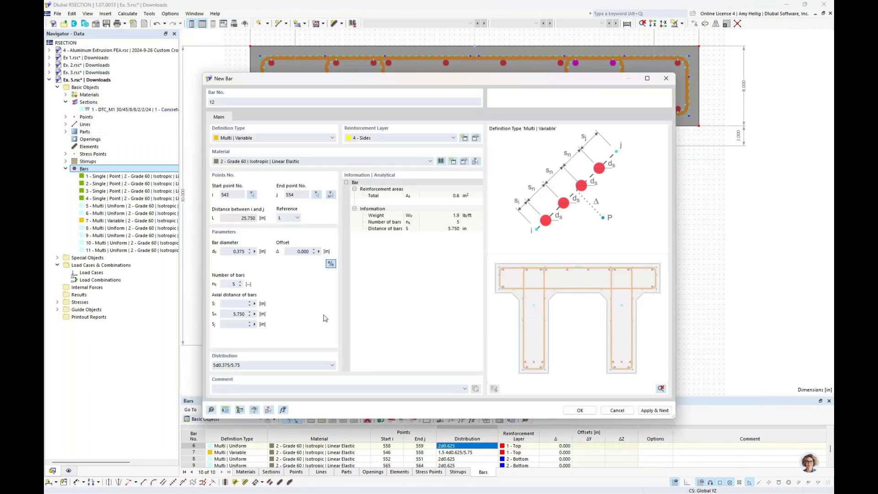
Step: Set the bars' axial distances to 0 in at the start and 5.75 in between bars, and apply the set
{"action": "left_click", "coordinate": [235, 303]}
{"action": "key", "text": "Tab"}
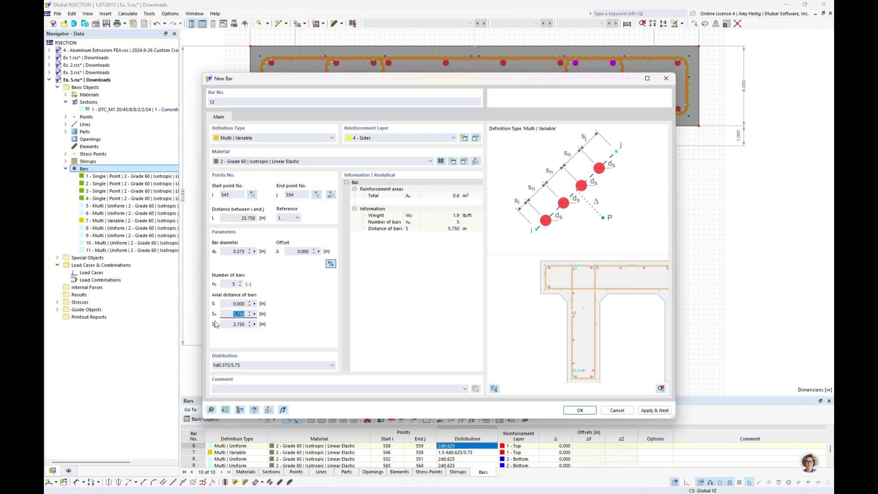
{"action": "type", "text": "5.75"}
{"action": "left_click", "coordinate": [230, 322]}
{"action": "scroll", "coordinate": [575, 367], "scroll_direction": "up", "scroll_amount": 5}
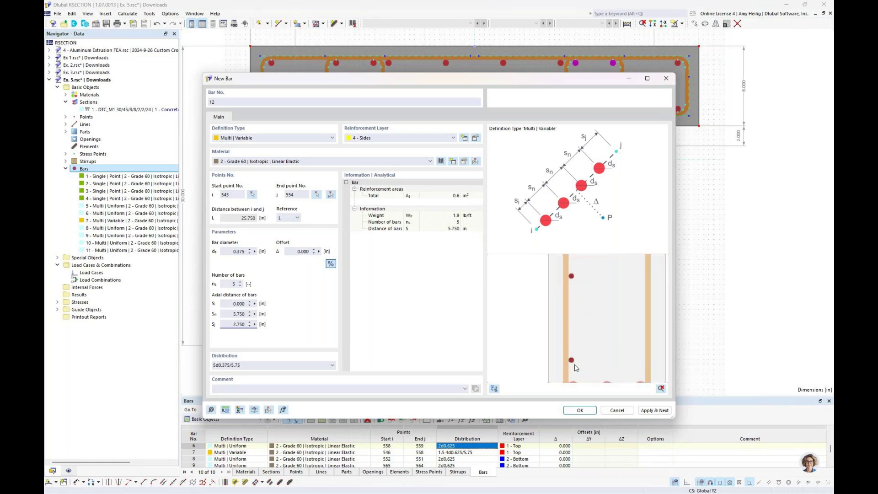
{"action": "scroll", "coordinate": [574, 379], "scroll_direction": "down", "scroll_amount": 3}
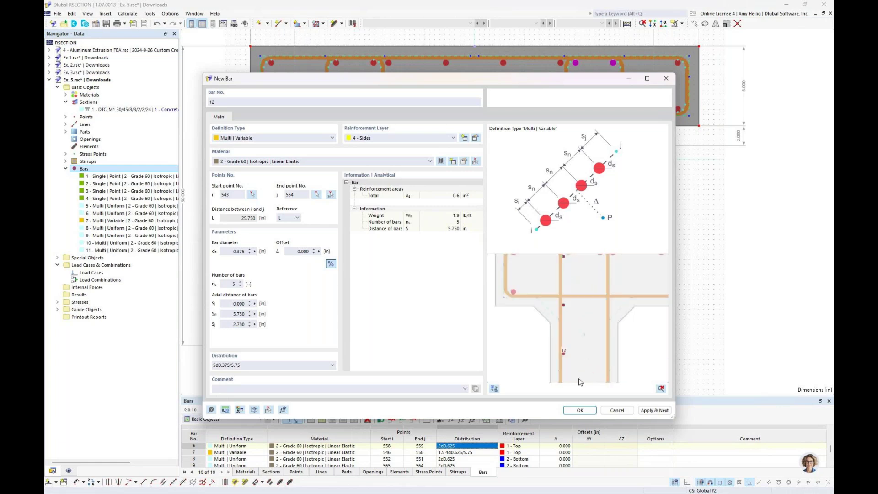
{"action": "left_click", "coordinate": [647, 410]}
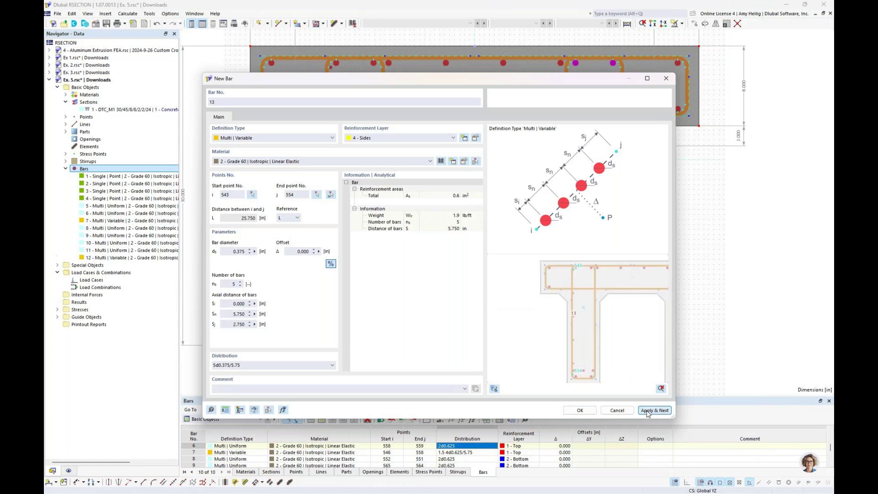
Step: Add the same Sides bar set down the left web stirrup's right inner face, from point 548 to point 549
{"action": "left_click", "coordinate": [330, 195]}
{"action": "left_click", "coordinate": [380, 67]}
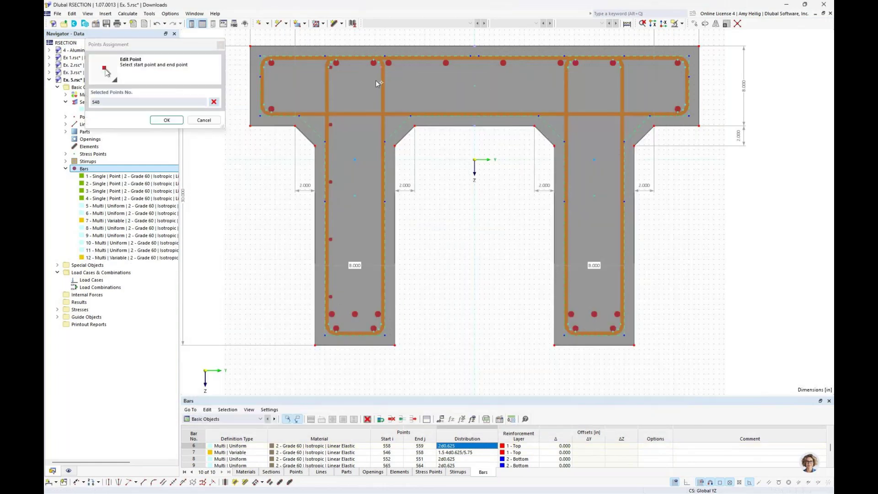
{"action": "left_click", "coordinate": [380, 323]}
{"action": "left_click", "coordinate": [655, 410]}
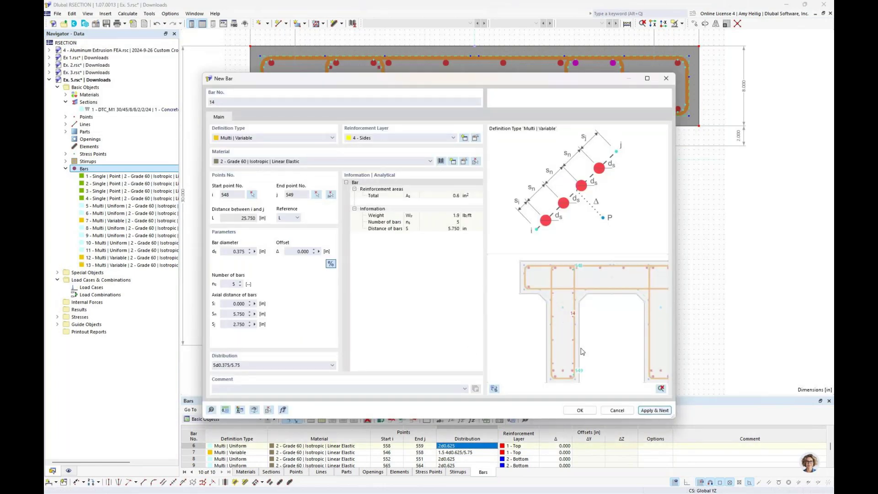
Step: Add the same Sides bar set down the right web stirrup's left inner face, from point 556 to point 567
{"action": "left_click", "coordinate": [330, 195]}
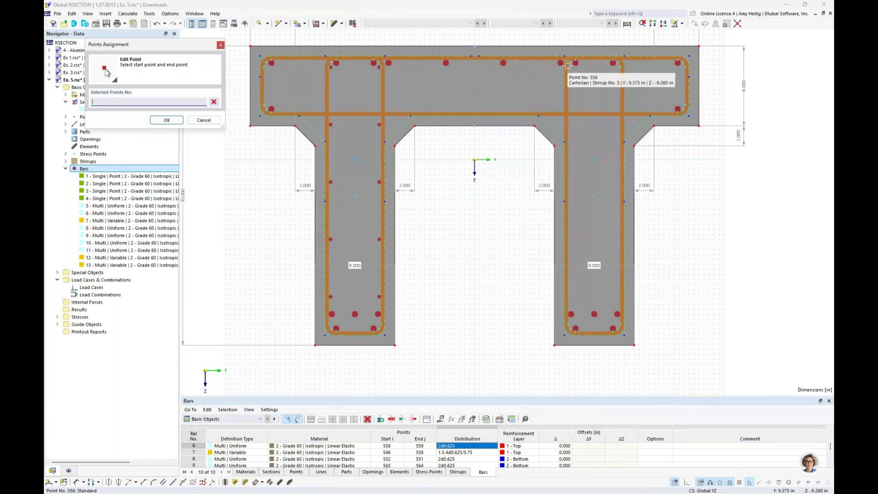
{"action": "left_click", "coordinate": [567, 65]}
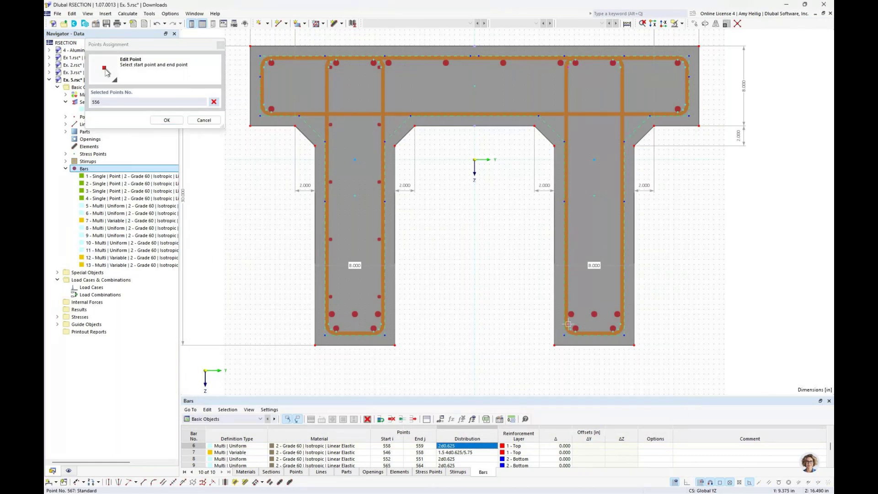
{"action": "left_click", "coordinate": [568, 325]}
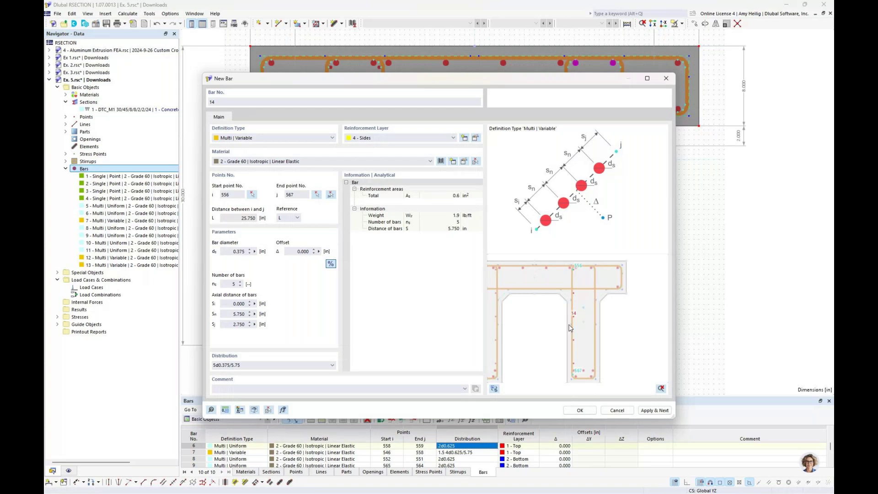
{"action": "left_click", "coordinate": [644, 410]}
Step: Add the last Sides bar set down the right web stirrup's right inner face, from upper point 561 to the lower bend, and finish bar creation
{"action": "left_click", "coordinate": [330, 194]}
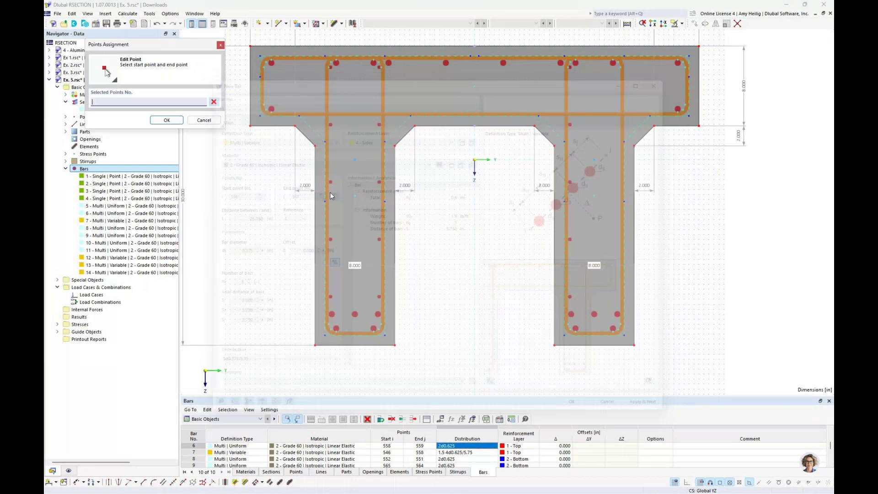
{"action": "left_click", "coordinate": [620, 67]}
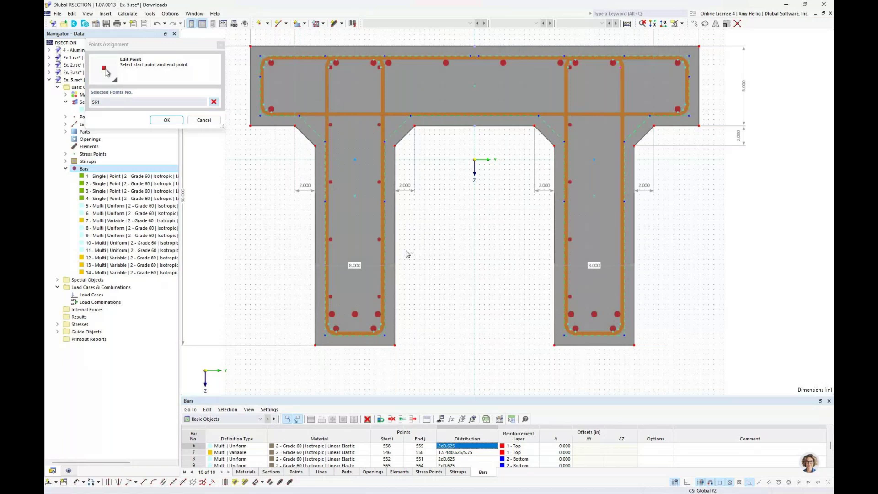
{"action": "left_click", "coordinate": [621, 324]}
{"action": "left_click", "coordinate": [581, 411]}
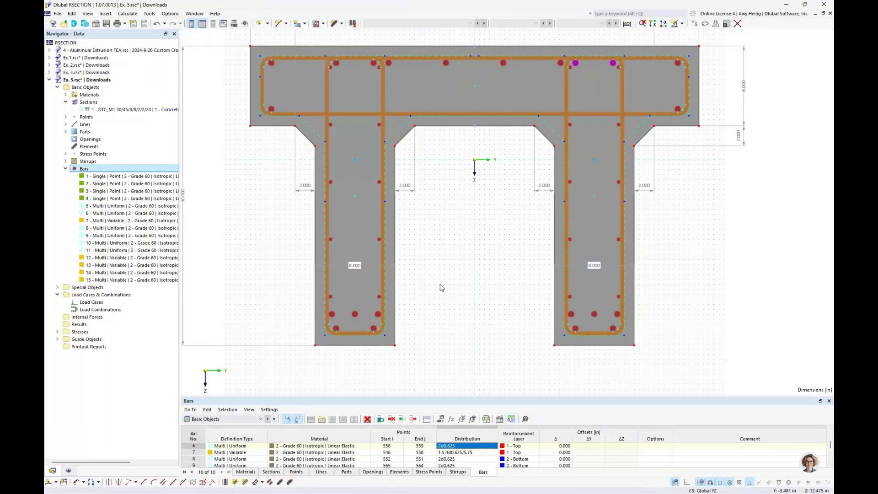
Step: Collapse the list of bars and calculate all results for the reinforced section
{"action": "left_click", "coordinate": [66, 168]}
{"action": "left_click", "coordinate": [128, 14]}
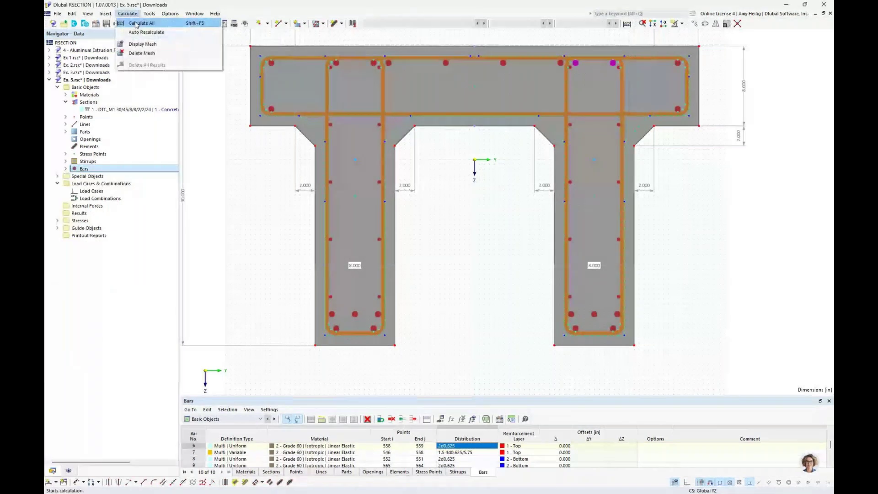
{"action": "left_click", "coordinate": [136, 24]}
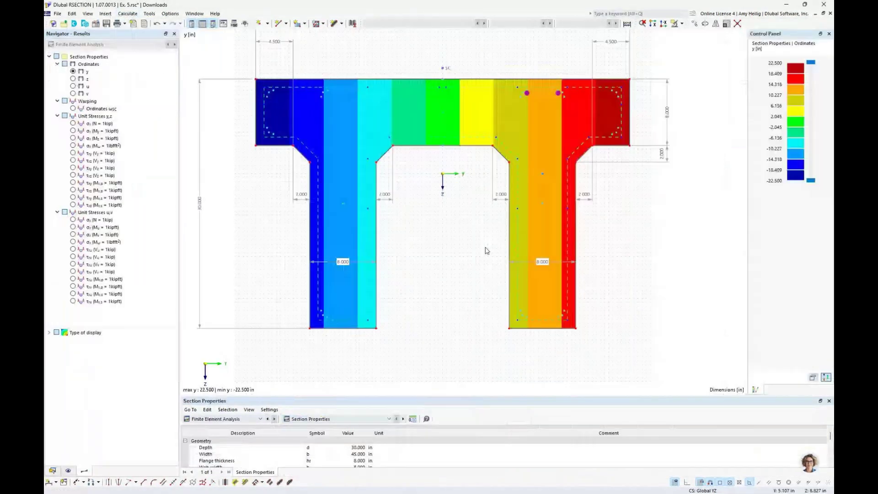
Step: Review the calculated section properties, covering geometry, sectional area, bending, shear and torsion values
{"action": "middle_click_drag", "start_coordinate": [475, 250], "coordinate": [507, 269]}
{"action": "left_click_drag", "start_coordinate": [441, 396], "coordinate": [425, 267]}
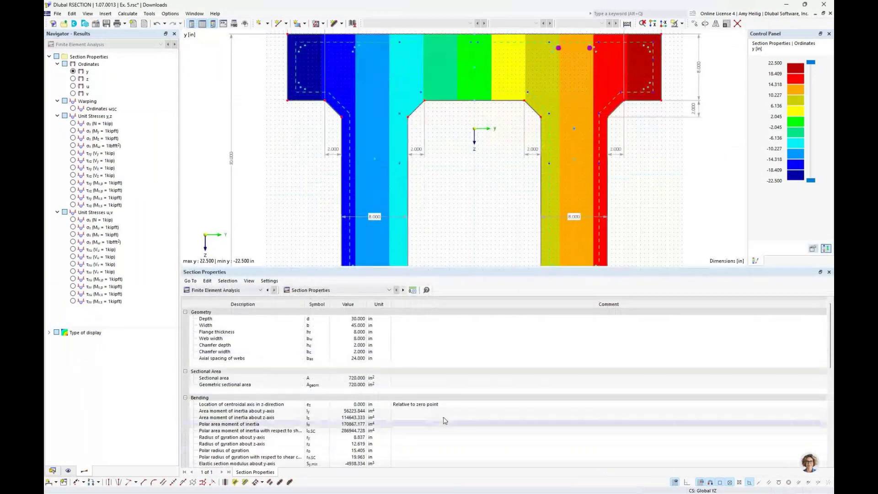
{"action": "scroll", "coordinate": [382, 384], "scroll_direction": "down", "scroll_amount": 3}
{"action": "scroll", "coordinate": [382, 384], "scroll_direction": "down", "scroll_amount": 1}
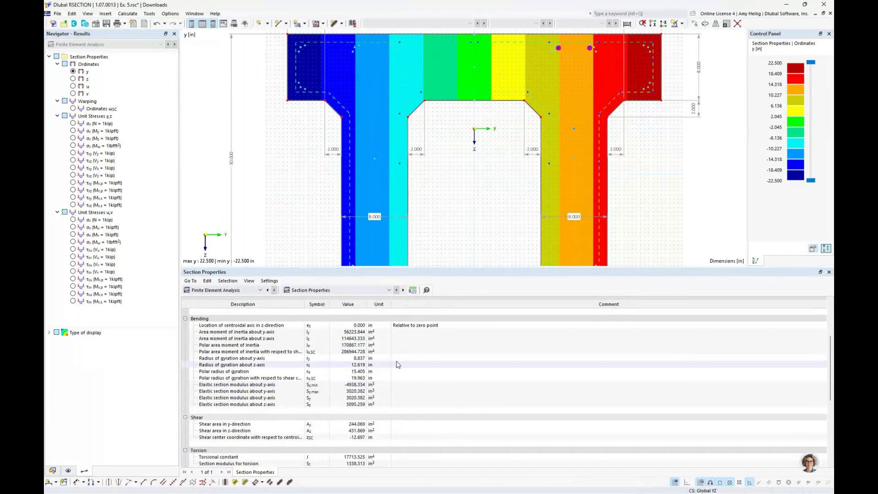
{"action": "scroll", "coordinate": [396, 363], "scroll_direction": "up", "scroll_amount": 4}
{"action": "left_click_drag", "start_coordinate": [438, 267], "coordinate": [437, 374]}
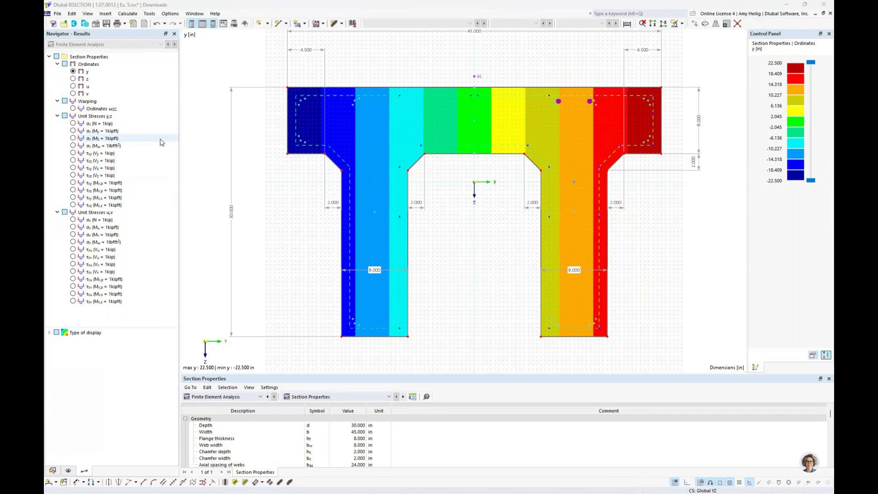
Step: Switch to RFEM with the RS Beams.rf6 model and view both beams in 3D
{"action": "key", "text": "super+Tab"}
{"action": "left_click", "coordinate": [364, 219]}
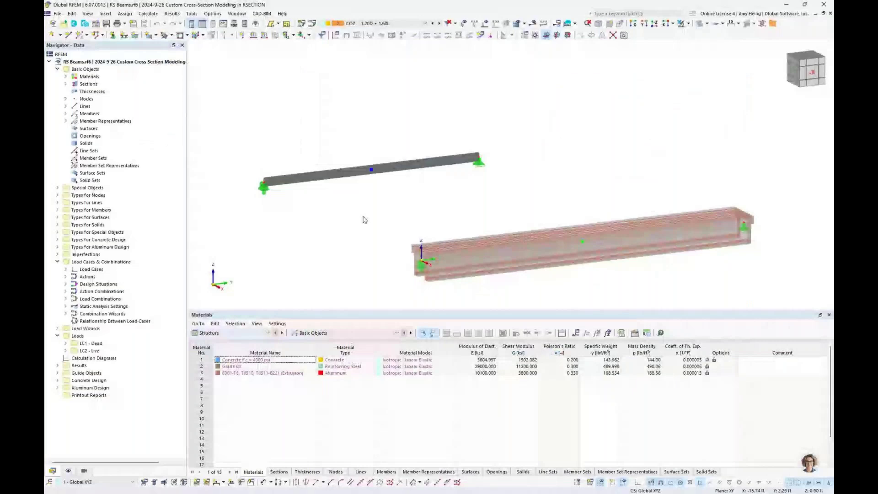
{"action": "middle_click_drag", "start_coordinate": [363, 217], "coordinate": [346, 186]}
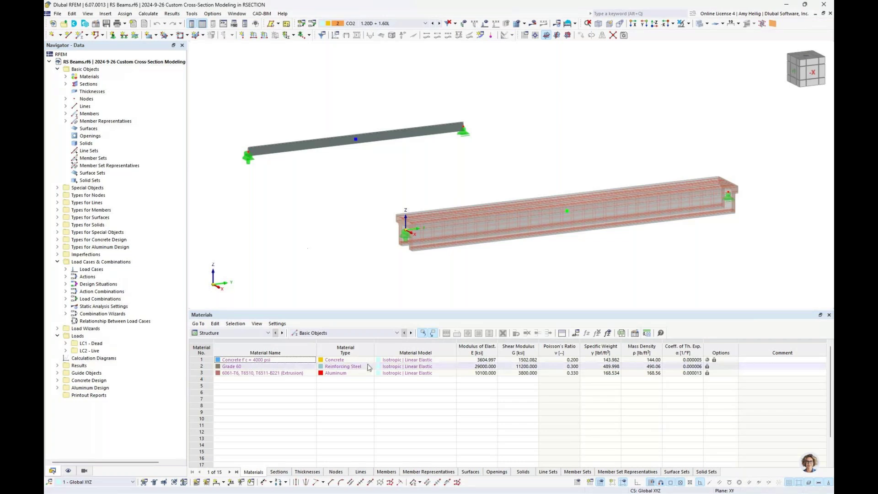
{"action": "mouse_move", "coordinate": [482, 273]}
{"action": "middle_mouse_down", "text": "ctrl"}
{"action": "mouse_move", "coordinate": [470, 272]}
{"action": "mouse_move", "coordinate": [498, 271]}
{"action": "middle_mouse_up", "text": "ctrl"}
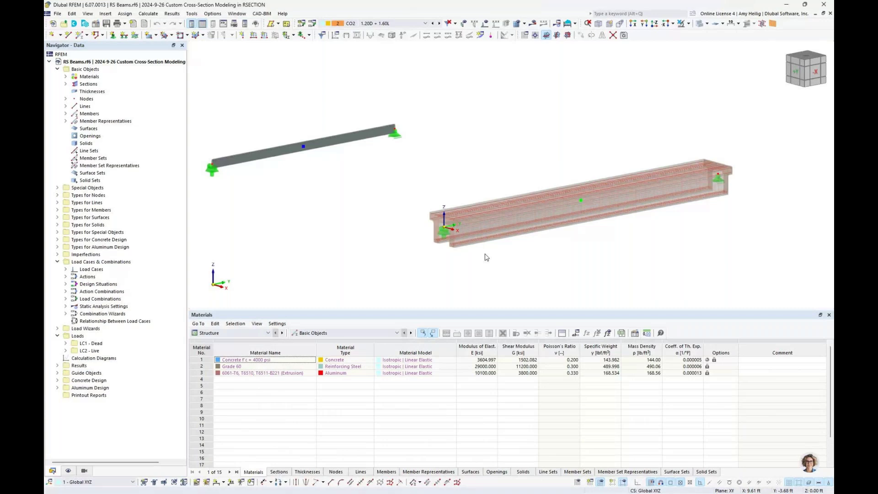
Step: Inspect the double T-beam's end section and reinforcement cage in wireframe, solid and transparent display
{"action": "left_click", "coordinate": [700, 25]}
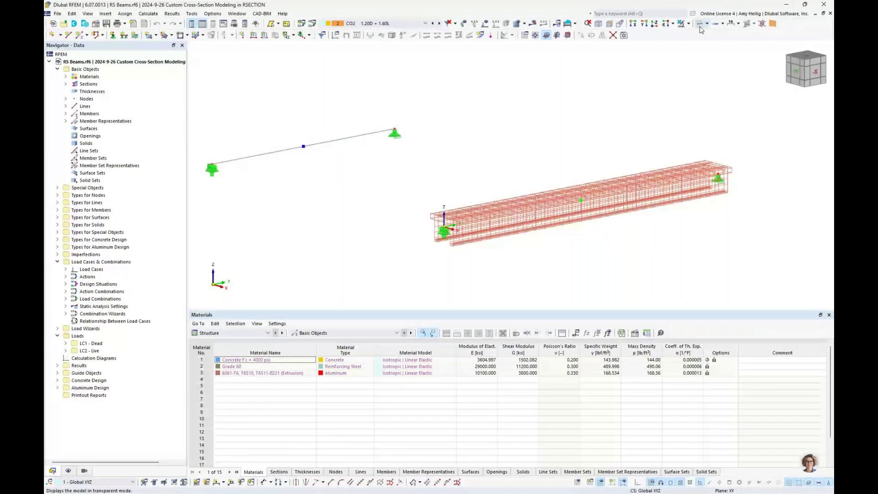
{"action": "left_click", "coordinate": [700, 24]}
{"action": "scroll", "coordinate": [453, 238], "scroll_direction": "up", "scroll_amount": 8}
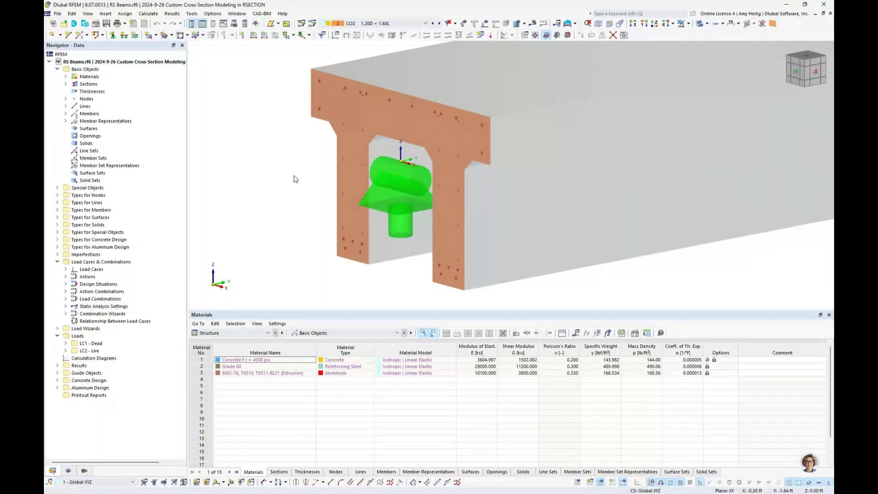
{"action": "middle_click_drag", "start_coordinate": [294, 120], "coordinate": [288, 136]}
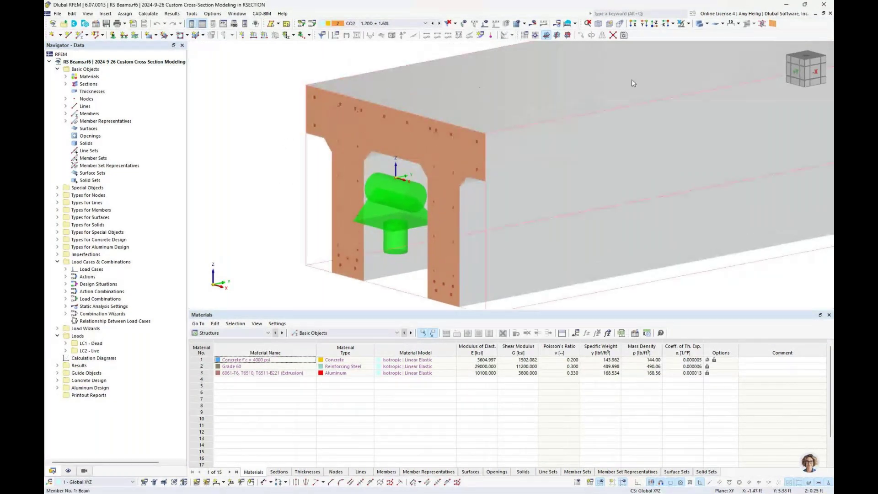
{"action": "left_click", "coordinate": [696, 26]}
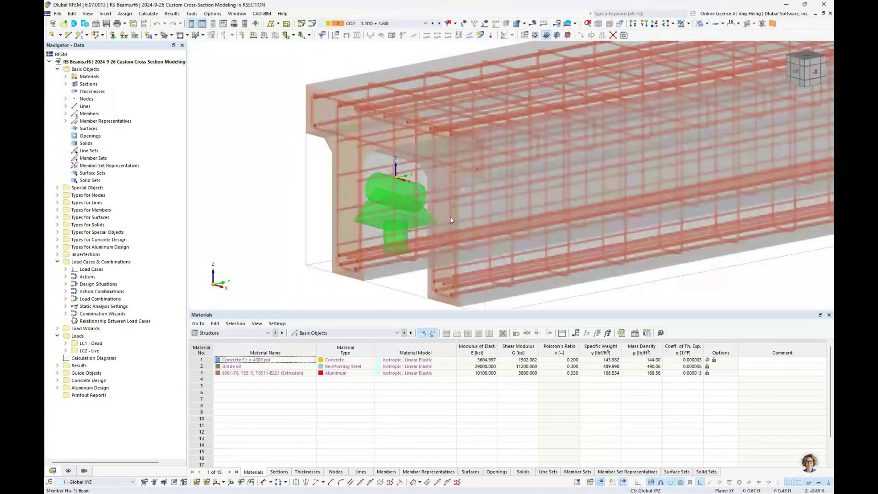
{"action": "scroll", "coordinate": [458, 208], "scroll_direction": "down", "scroll_amount": 2}
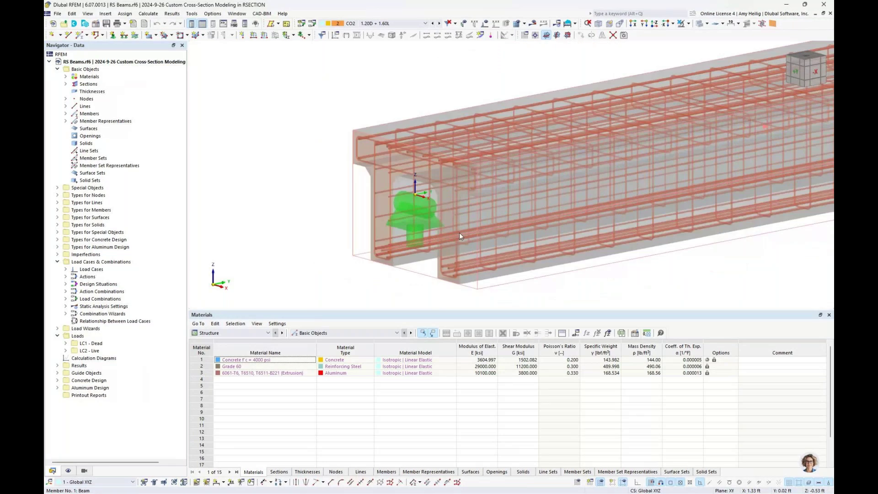
{"action": "scroll", "coordinate": [459, 232], "scroll_direction": "down", "scroll_amount": 2}
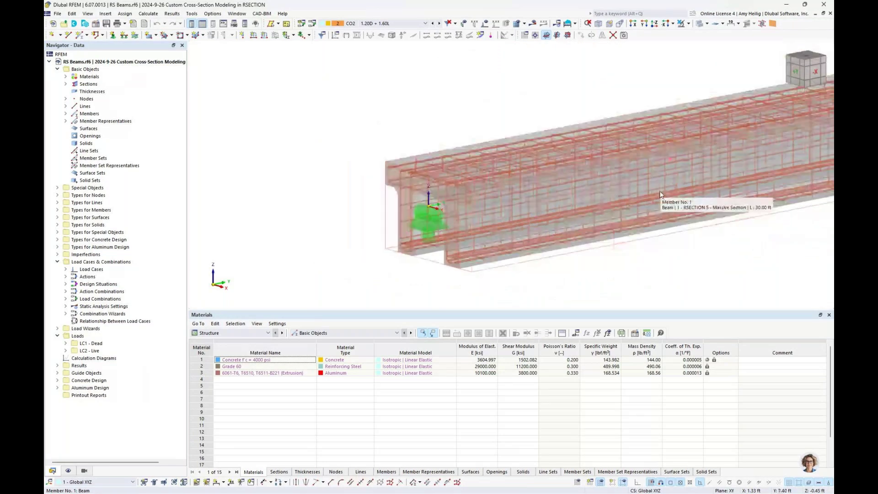
{"action": "scroll", "coordinate": [682, 239], "scroll_direction": "down", "scroll_amount": 4}
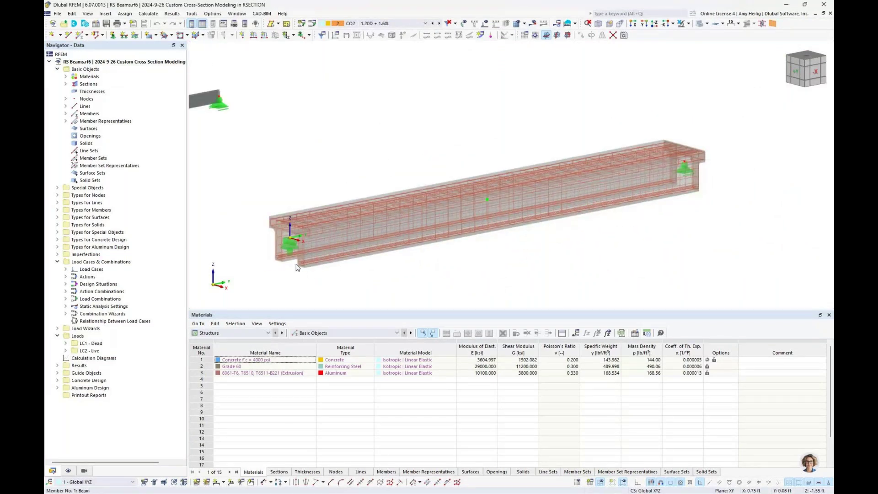
Step: Open the double T-beam member's longitudinal reinforcement and examine the 4 #5, 6 #5 and 20 #3 bar items
{"action": "double_click", "coordinate": [467, 213]}
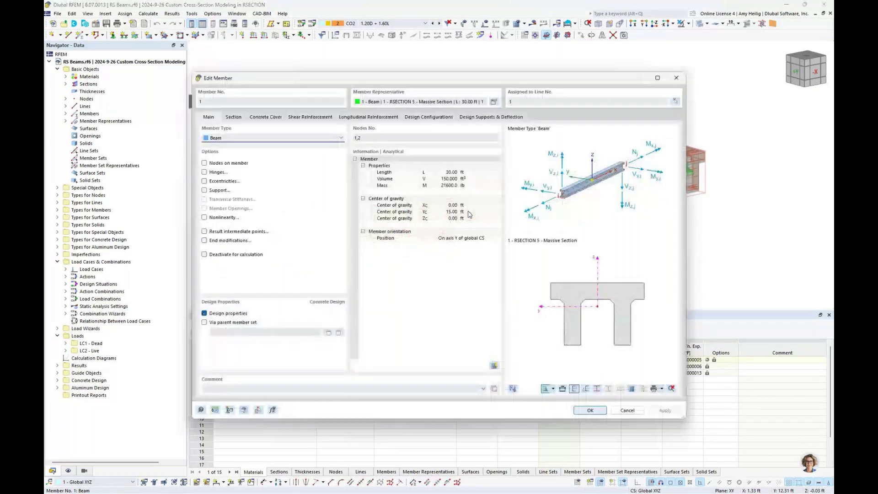
{"action": "left_click", "coordinate": [379, 118]}
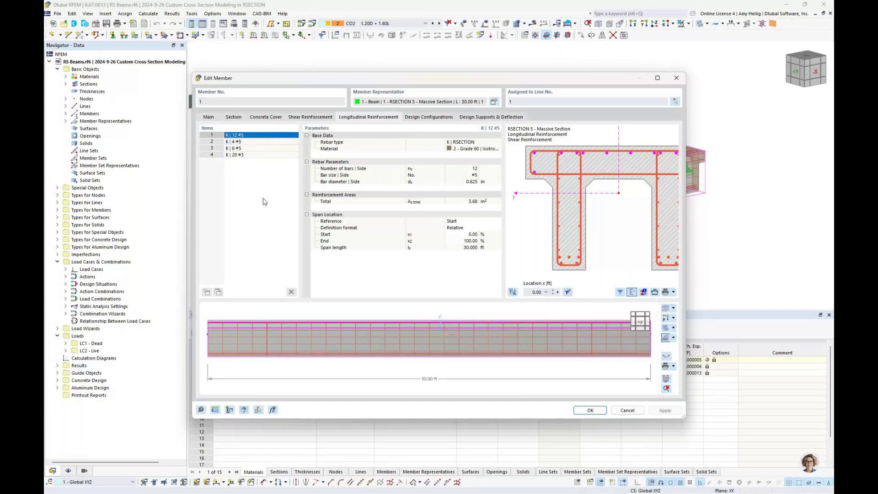
{"action": "left_click", "coordinate": [250, 143]}
{"action": "middle_click_drag", "start_coordinate": [266, 353], "coordinate": [333, 362], "text": "ctrl"}
{"action": "left_click", "coordinate": [260, 149]}
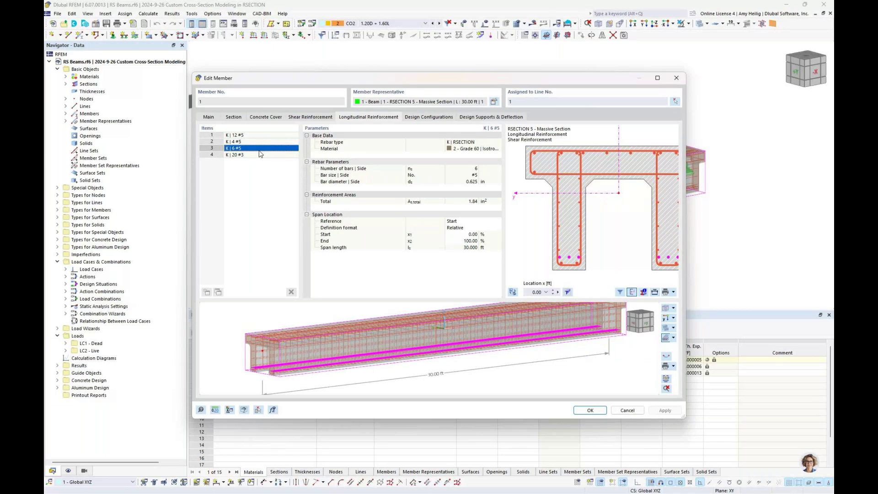
{"action": "left_click", "coordinate": [257, 156]}
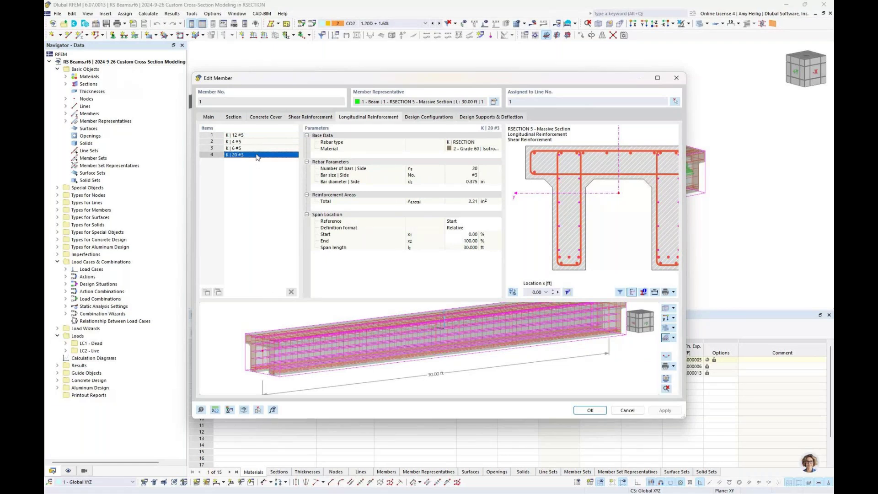
{"action": "left_click", "coordinate": [258, 148]}
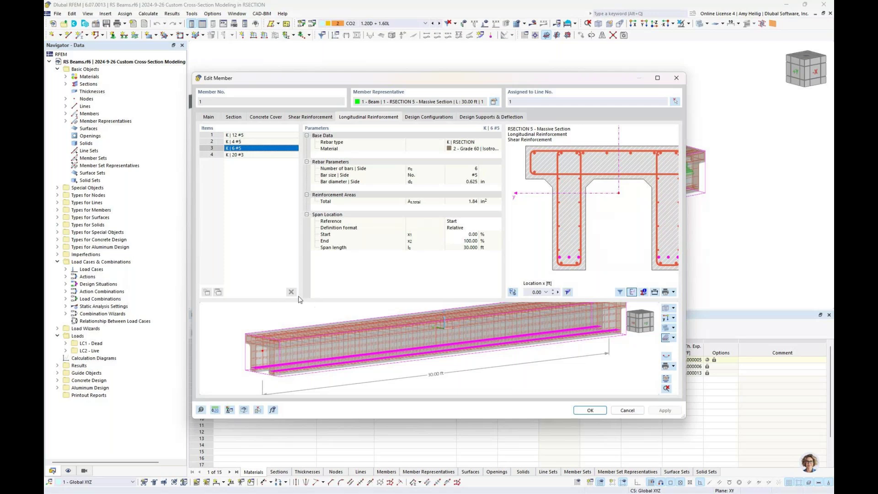
Step: Inspect the 6 #5 bars in the stems and set their span location to start at 20% and end at 80%
{"action": "scroll", "coordinate": [284, 363], "scroll_direction": "up", "scroll_amount": 10}
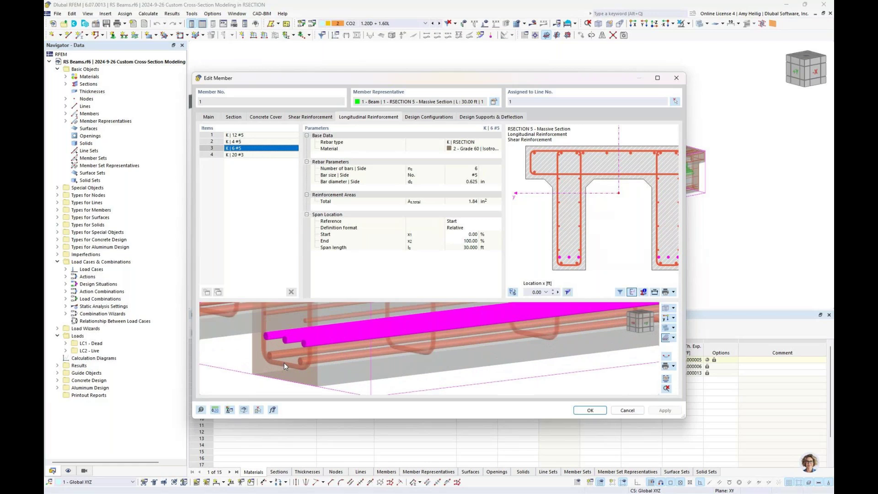
{"action": "middle_click_drag", "start_coordinate": [608, 264], "coordinate": [579, 235]}
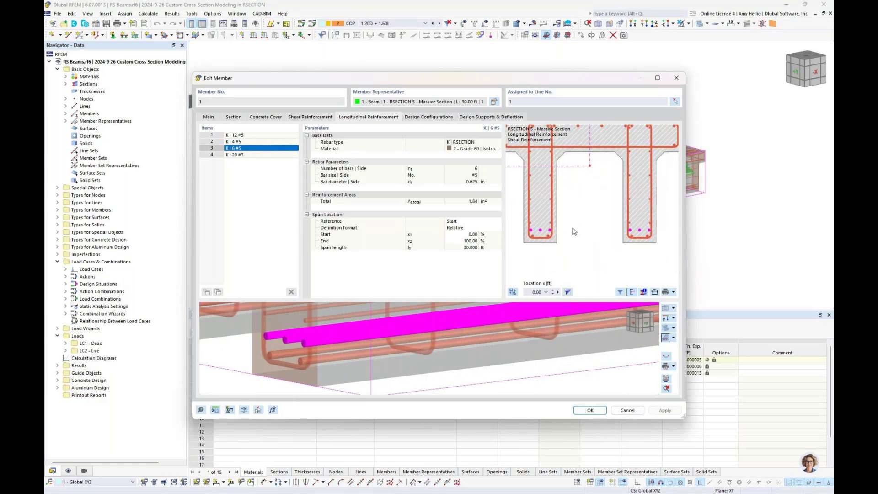
{"action": "scroll", "coordinate": [541, 233], "scroll_direction": "up", "scroll_amount": 6}
{"action": "scroll", "coordinate": [550, 235], "scroll_direction": "down", "scroll_amount": 5}
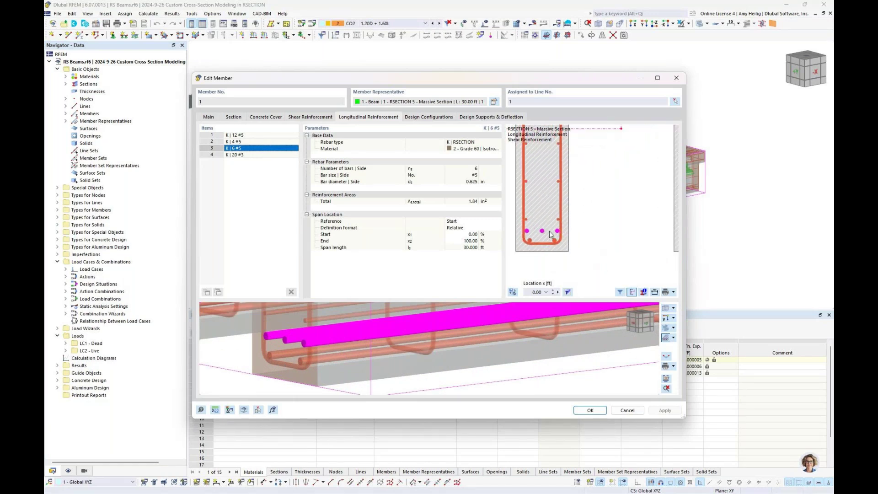
{"action": "scroll", "coordinate": [549, 235], "scroll_direction": "down", "scroll_amount": 1}
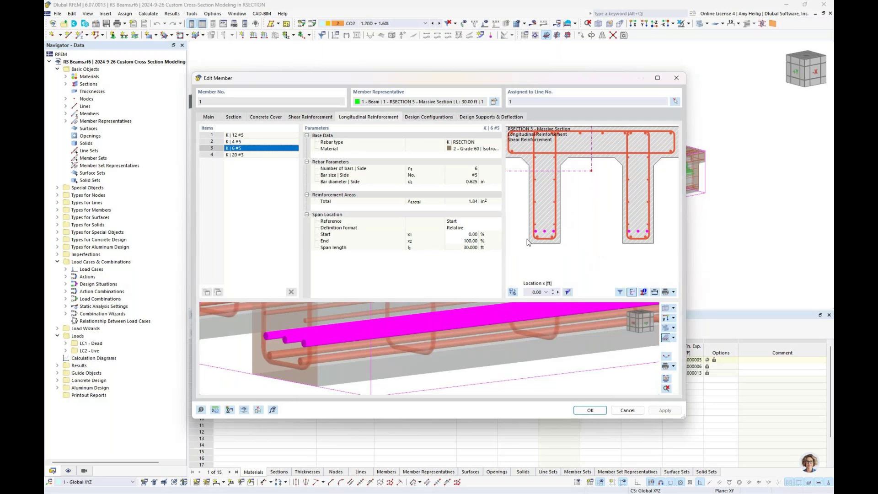
{"action": "left_click", "coordinate": [473, 234]}
{"action": "type", "text": "20"}
{"action": "key", "text": "Tab"}
{"action": "type", "text": "80"}
{"action": "key", "text": "Return"}
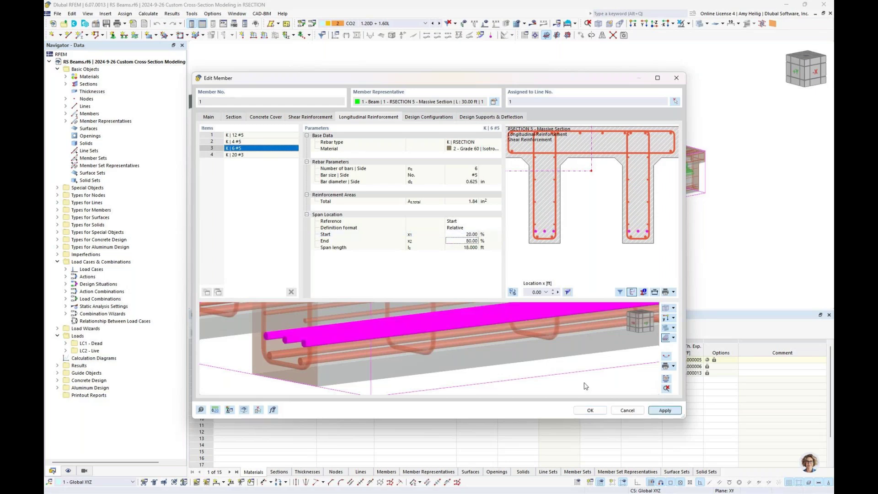
{"action": "scroll", "coordinate": [529, 359], "scroll_direction": "up", "scroll_amount": 5}
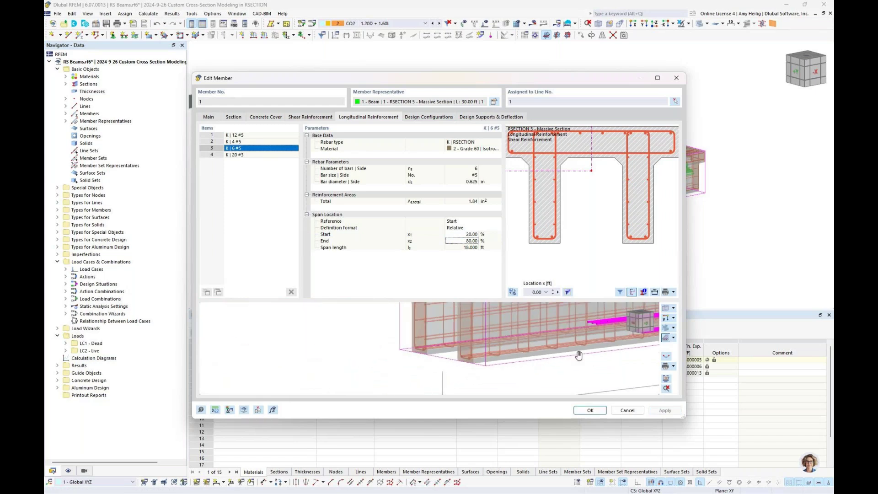
{"action": "middle_click_drag", "start_coordinate": [529, 360], "coordinate": [414, 362]}
{"action": "scroll", "coordinate": [414, 362], "scroll_direction": "down", "scroll_amount": 3}
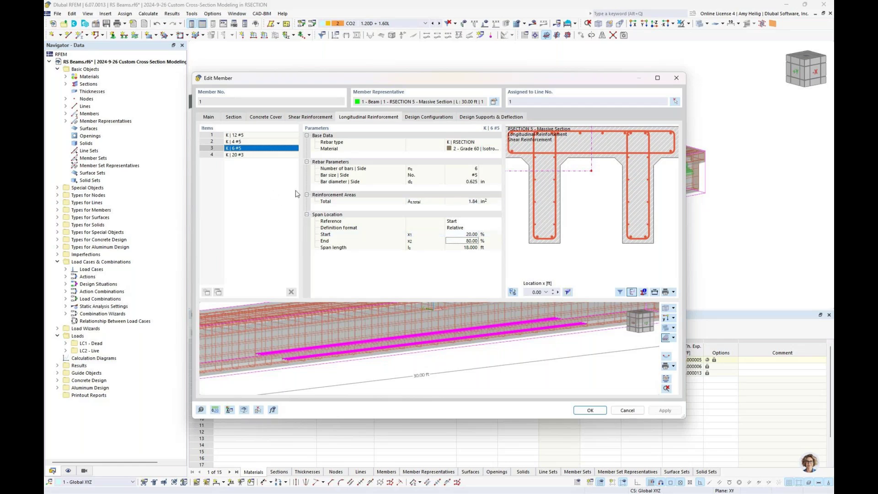
Step: Review the double T-member's section and material assignment and close the member settings
{"action": "left_click", "coordinate": [233, 117]}
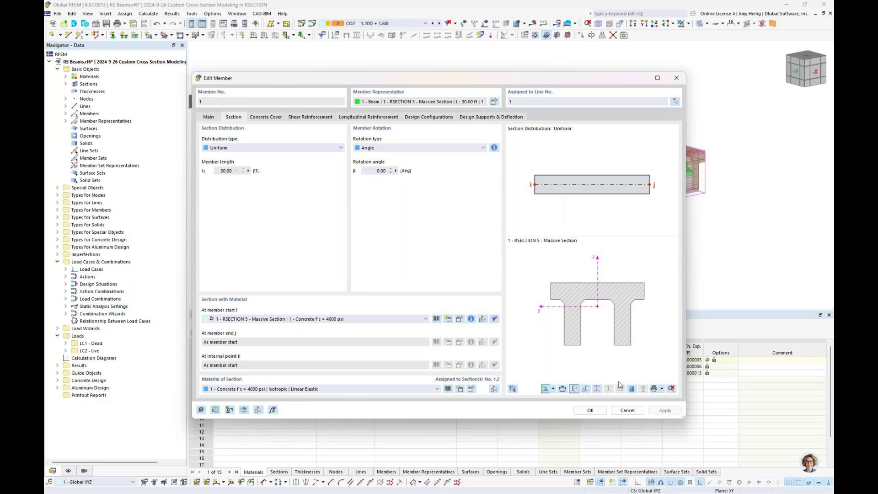
{"action": "left_click", "coordinate": [627, 410]}
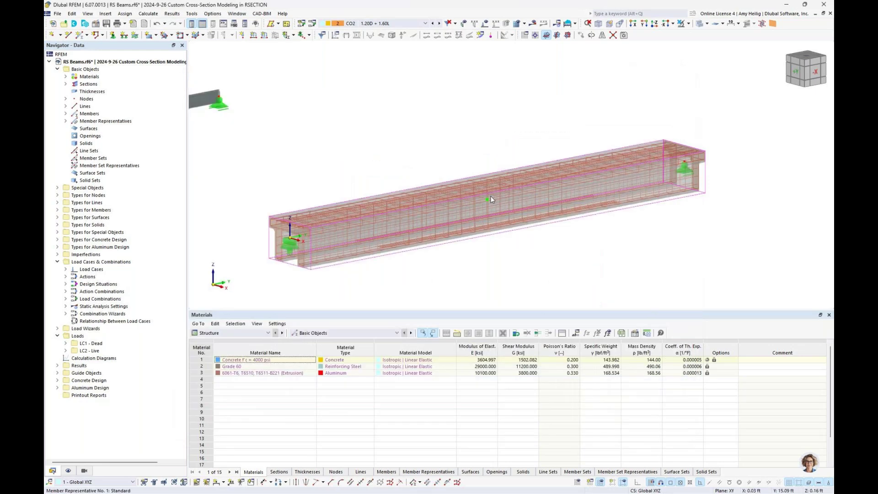
{"action": "scroll", "coordinate": [488, 196], "scroll_direction": "down", "scroll_amount": 3}
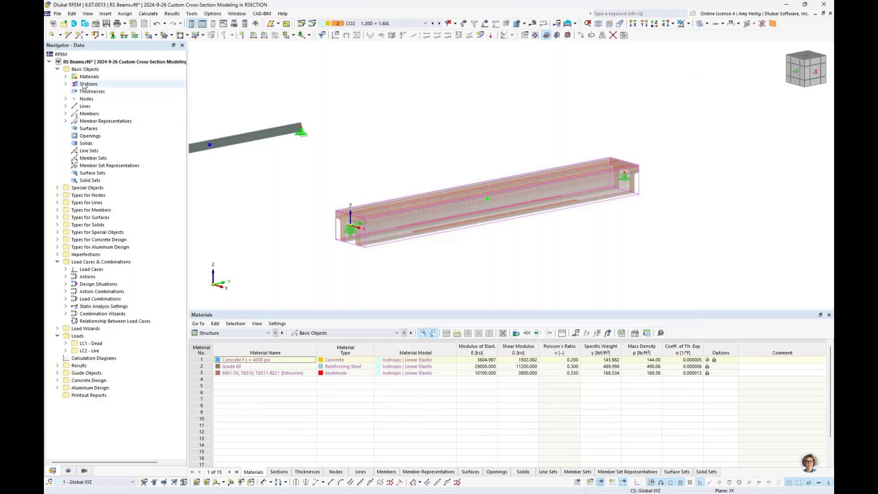
Step: Start a new section, switch to section 1 - Massive Section, and open the section library's import from RSECTION
{"action": "right_click", "coordinate": [83, 84]}
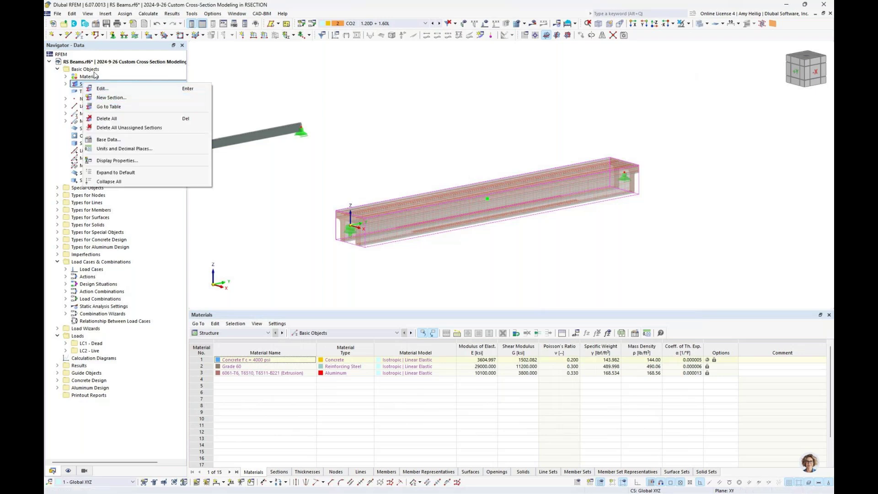
{"action": "left_click", "coordinate": [109, 99]}
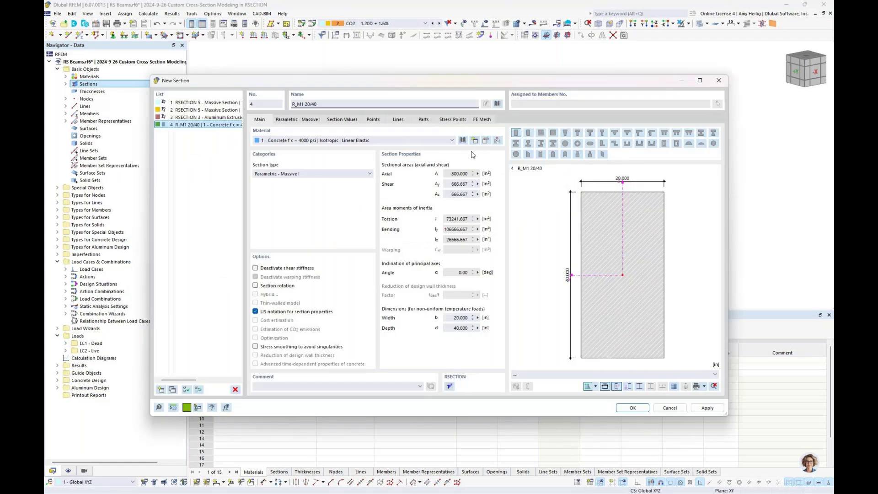
{"action": "left_click", "coordinate": [206, 103]}
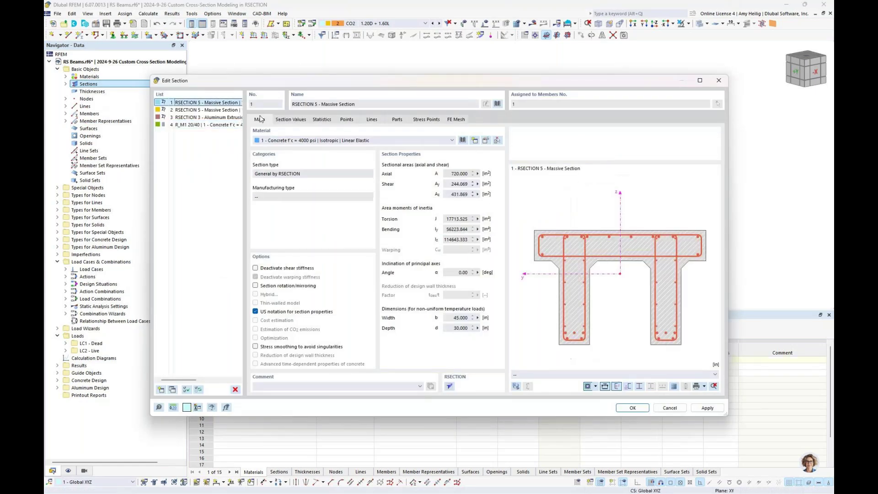
{"action": "left_click", "coordinate": [497, 104]}
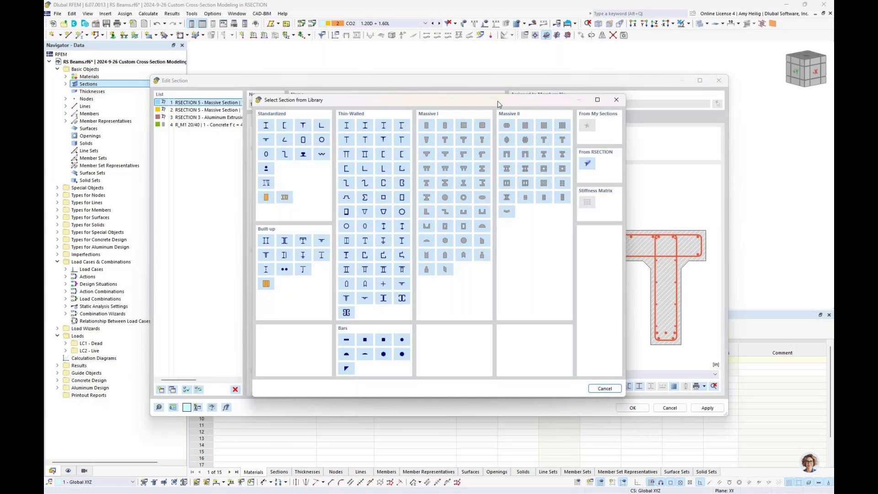
{"action": "left_click", "coordinate": [588, 164]}
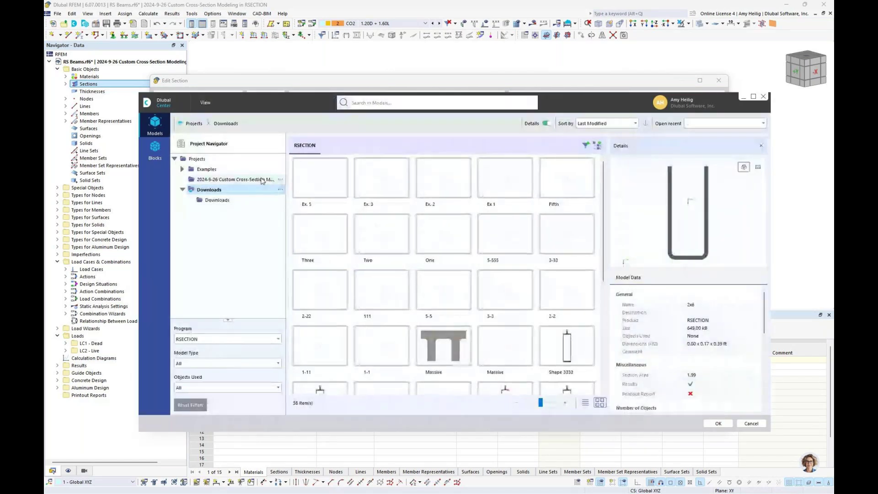
Step: Browse the RSECTION models in the 2024-9-26 Custom Cross-Section Modeling project, check the folder connection options, and leave without importing
{"action": "left_click", "coordinate": [238, 179]}
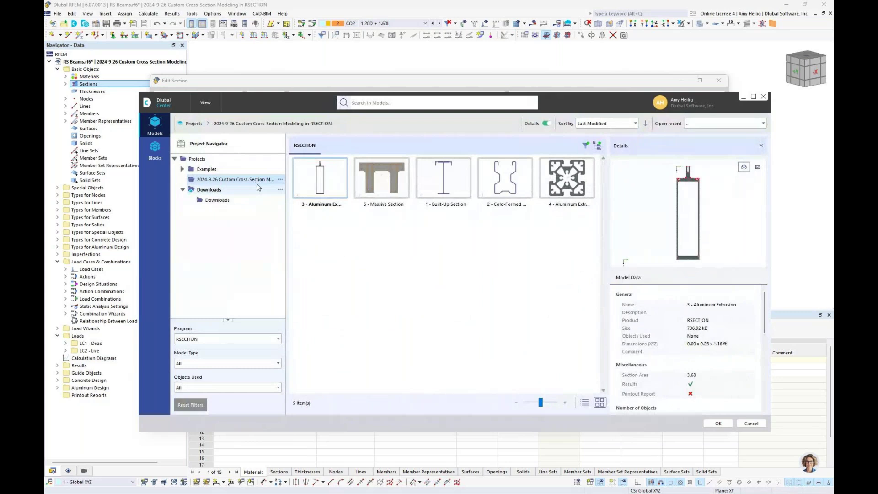
{"action": "left_click", "coordinate": [197, 158]}
{"action": "right_click", "coordinate": [211, 160]}
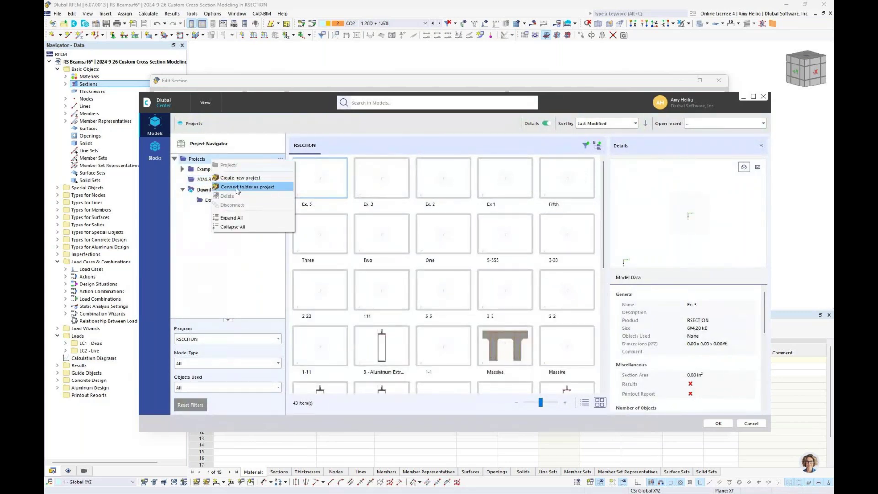
{"action": "left_click", "coordinate": [184, 238]}
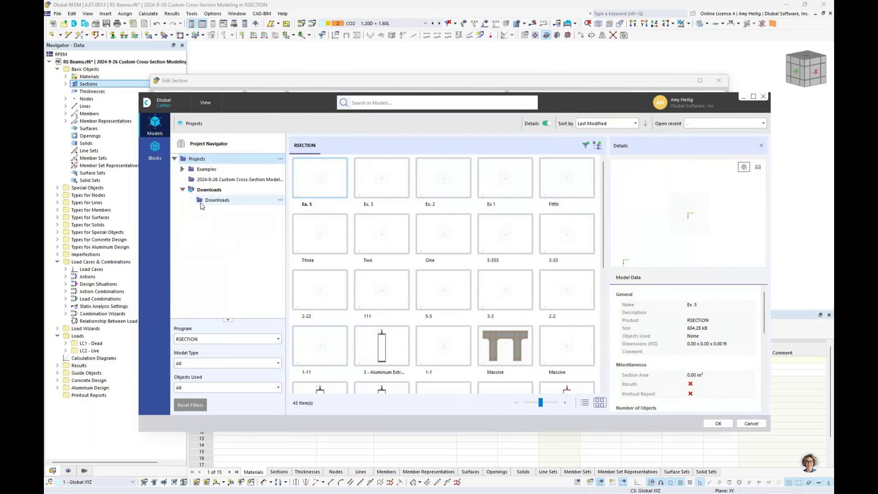
{"action": "left_click", "coordinate": [205, 181]}
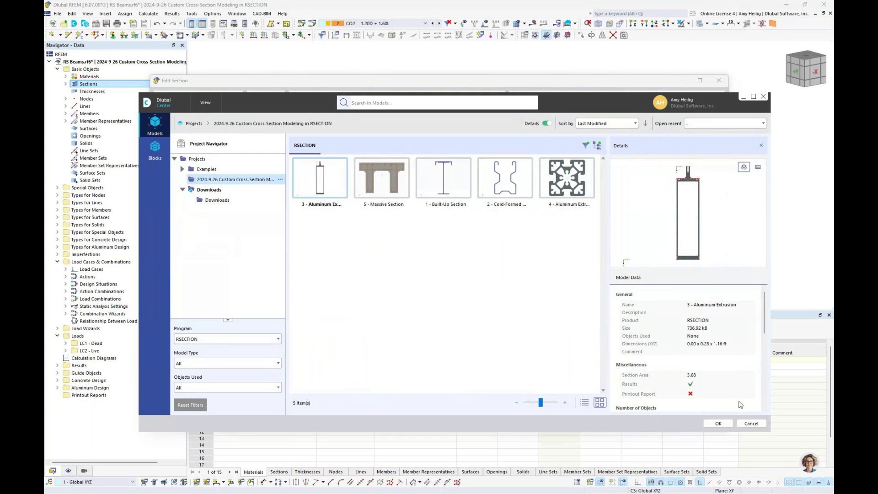
{"action": "left_click", "coordinate": [750, 423]}
{"action": "left_click", "coordinate": [606, 389]}
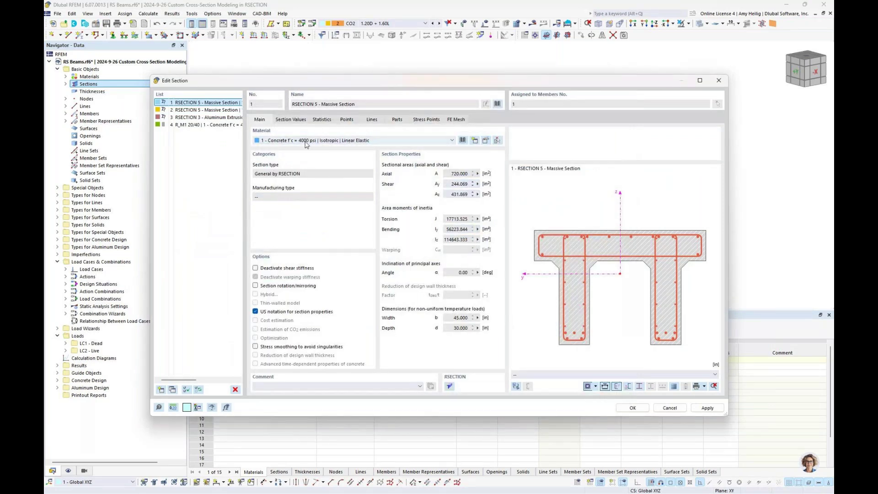
Step: Review the massive section's FE mesh and the aluminum extrusion section's properties, and close the section settings without saving
{"action": "left_click", "coordinate": [456, 119]}
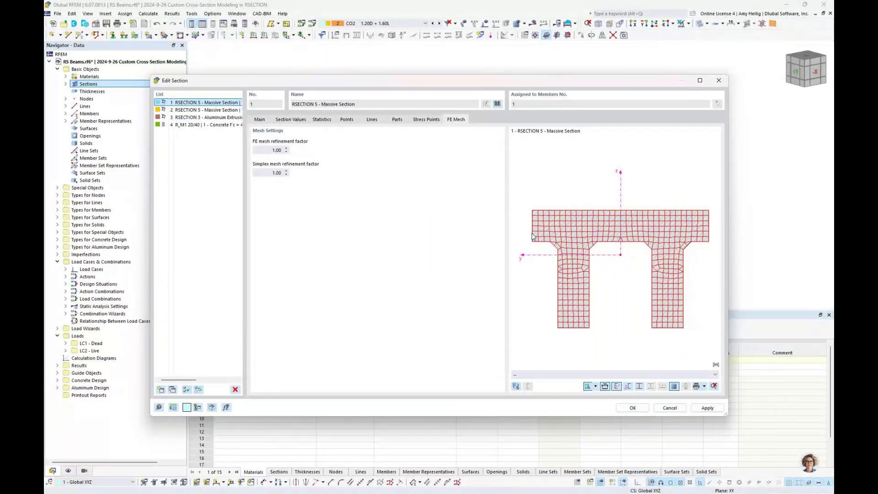
{"action": "left_click", "coordinate": [259, 120]}
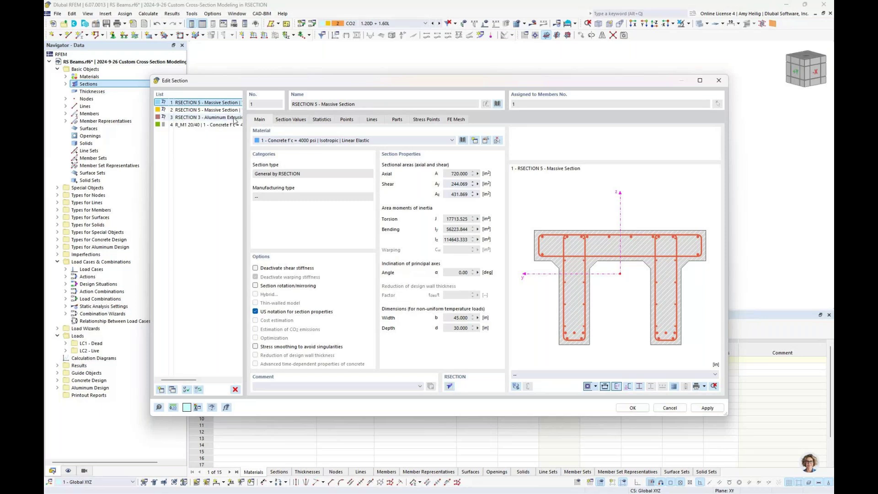
{"action": "left_click", "coordinate": [201, 125]}
{"action": "left_click", "coordinate": [202, 118]}
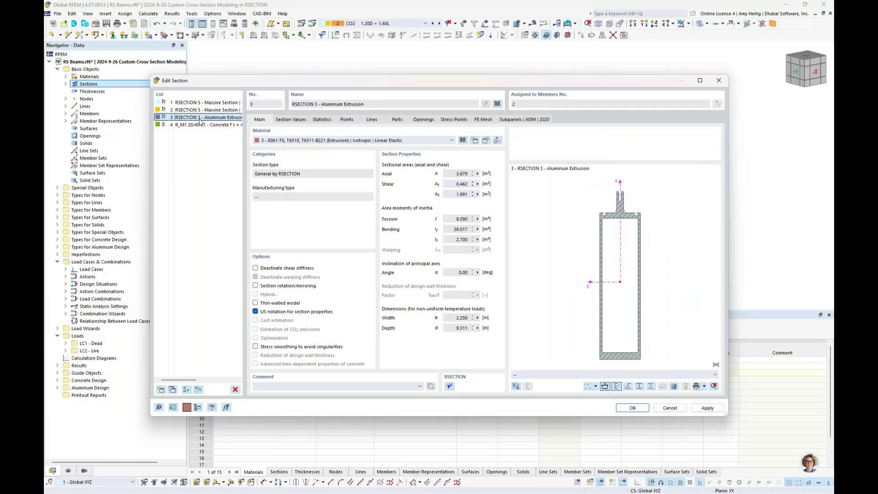
{"action": "left_click", "coordinate": [670, 408]}
Step: Display the aluminum beam's end in transparent mode and hide the Types for Nodes objects, including its support
{"action": "scroll", "coordinate": [450, 220], "scroll_direction": "down", "scroll_amount": 5}
{"action": "scroll", "coordinate": [338, 189], "scroll_direction": "up", "scroll_amount": 8}
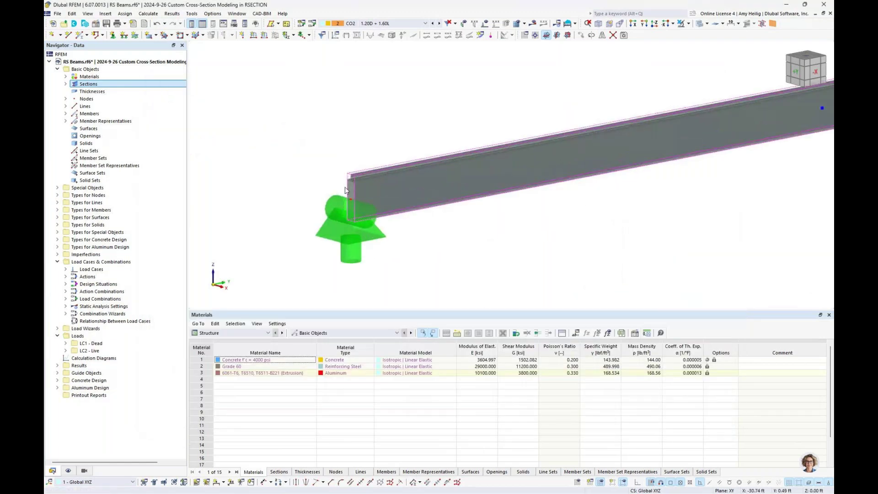
{"action": "scroll", "coordinate": [345, 190], "scroll_direction": "up", "scroll_amount": 3}
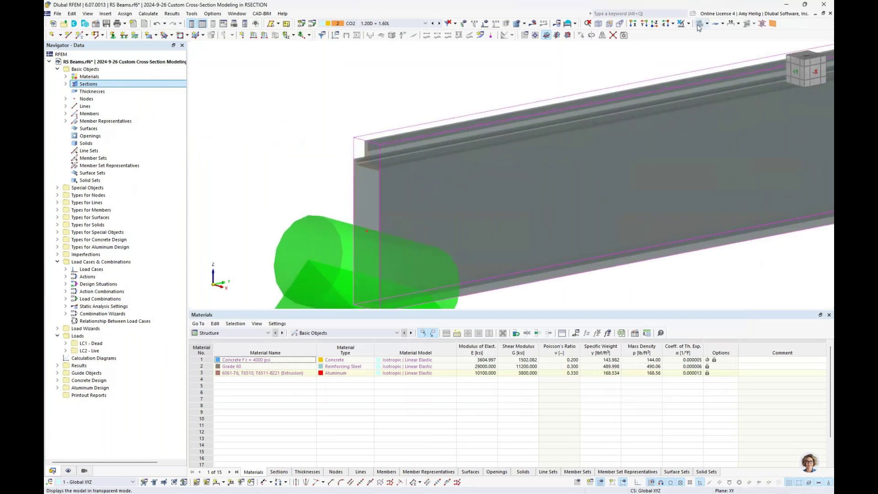
{"action": "left_click", "coordinate": [700, 24]}
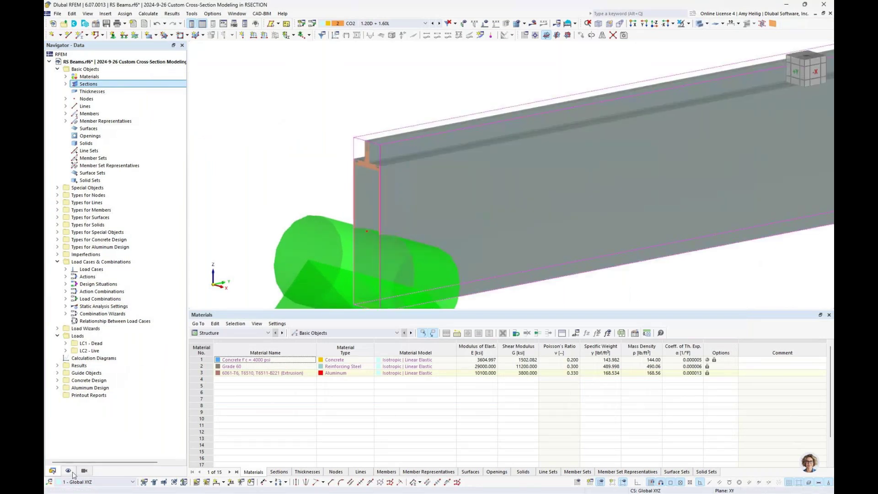
{"action": "left_click", "coordinate": [68, 471]}
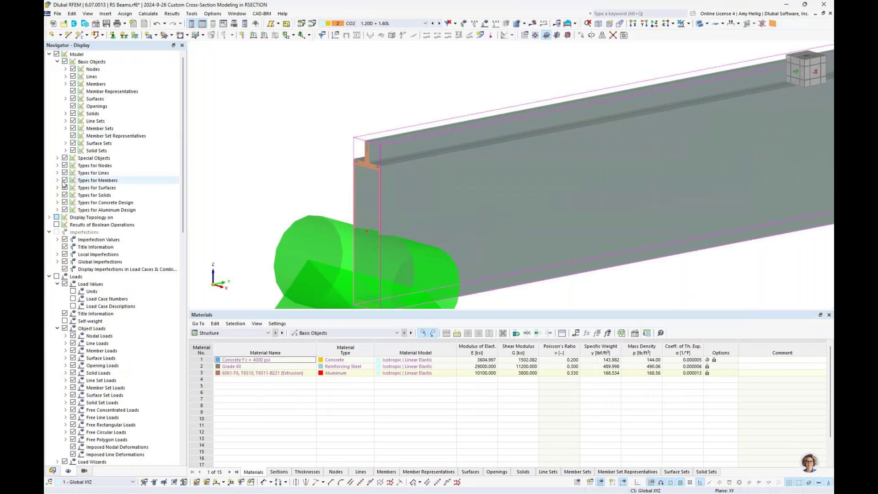
{"action": "left_click", "coordinate": [65, 166]}
{"action": "scroll", "coordinate": [380, 183], "scroll_direction": "up", "scroll_amount": 5}
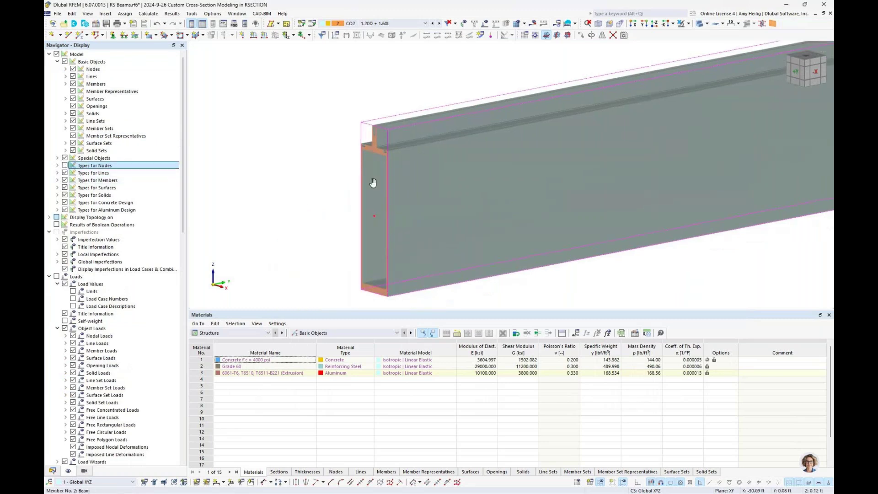
Step: Inspect the aluminum extrusion profile and its slots at the beam's end
{"action": "scroll", "coordinate": [389, 183], "scroll_direction": "down", "scroll_amount": 3}
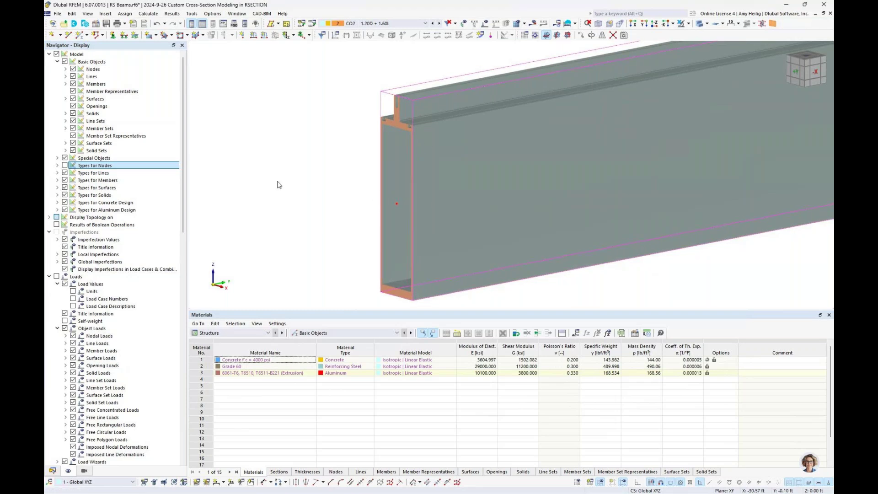
{"action": "scroll", "coordinate": [403, 111], "scroll_direction": "up", "scroll_amount": 5}
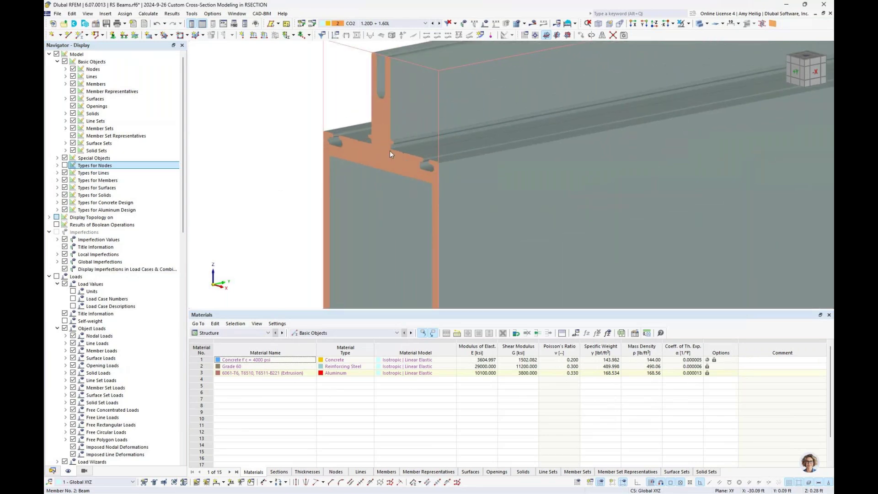
{"action": "left_click", "coordinate": [390, 151]}
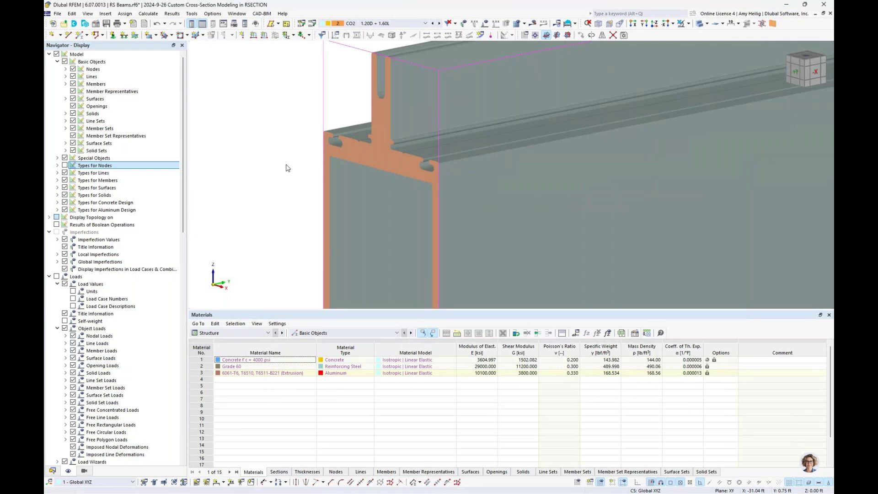
{"action": "scroll", "coordinate": [287, 167], "scroll_direction": "down", "scroll_amount": 5}
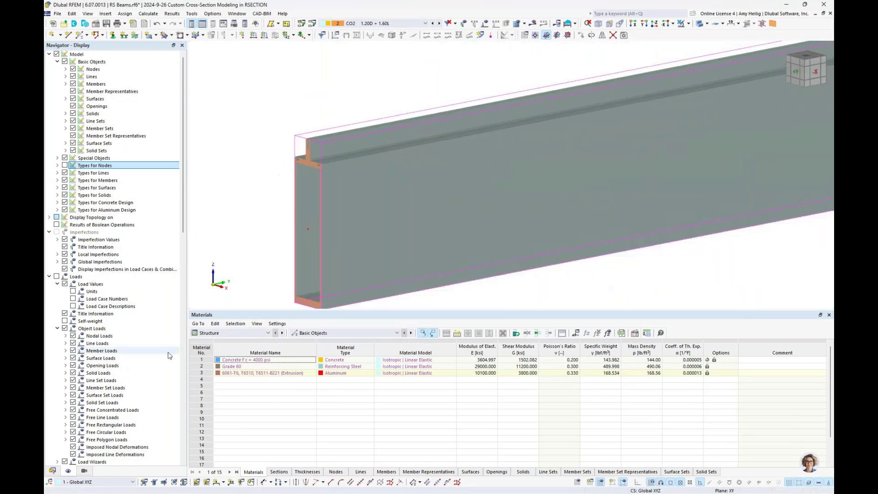
Step: Examine the ADM 2020 subpanel coordinates of the RSECTION aluminum extrusion section and close its settings without saving
{"action": "left_click", "coordinate": [53, 471]}
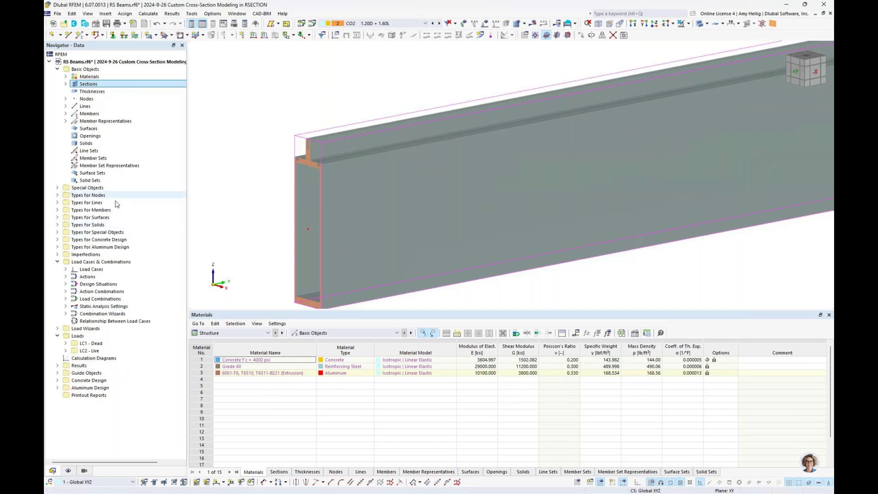
{"action": "double_click", "coordinate": [87, 84]}
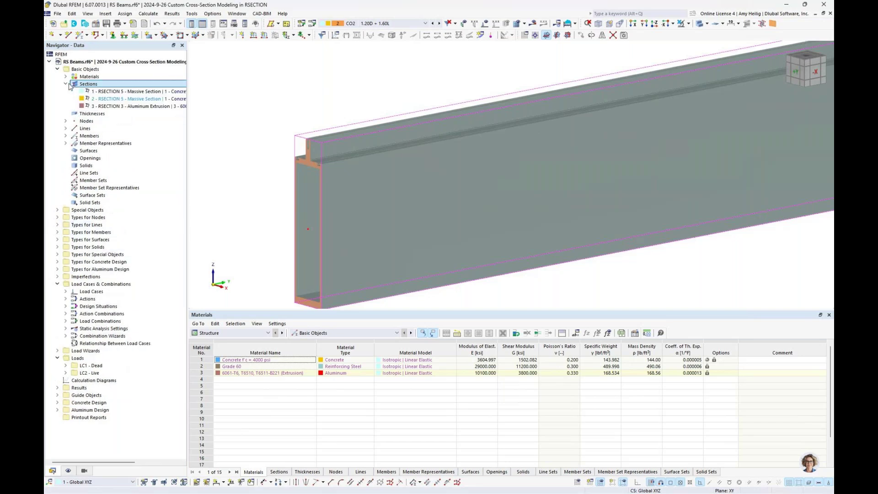
{"action": "left_click", "coordinate": [105, 109]}
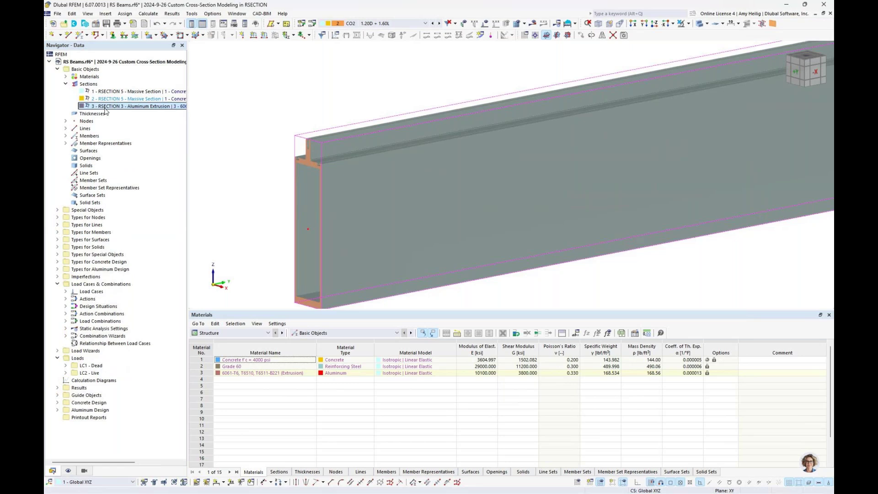
{"action": "double_click", "coordinate": [105, 108]}
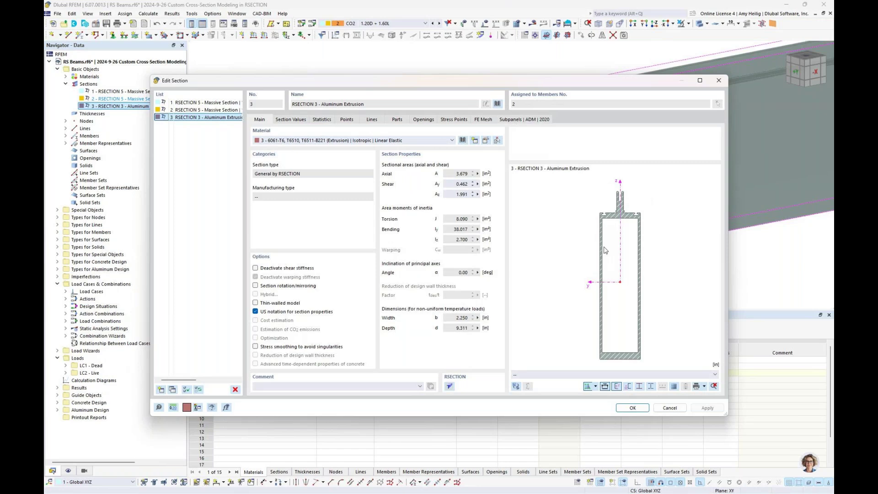
{"action": "left_click", "coordinate": [520, 120]}
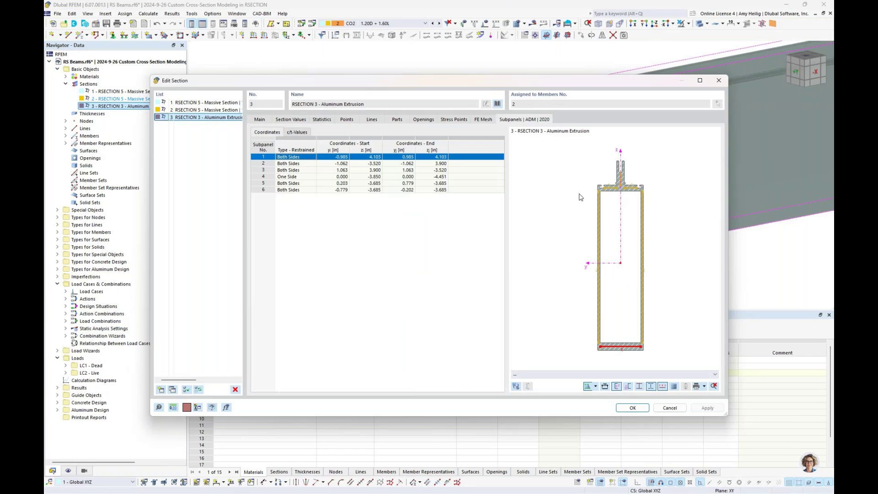
{"action": "scroll", "coordinate": [619, 185], "scroll_direction": "up", "scroll_amount": 3}
{"action": "scroll", "coordinate": [619, 182], "scroll_direction": "up", "scroll_amount": 3}
{"action": "left_click", "coordinate": [293, 163]}
{"action": "left_click", "coordinate": [292, 172]}
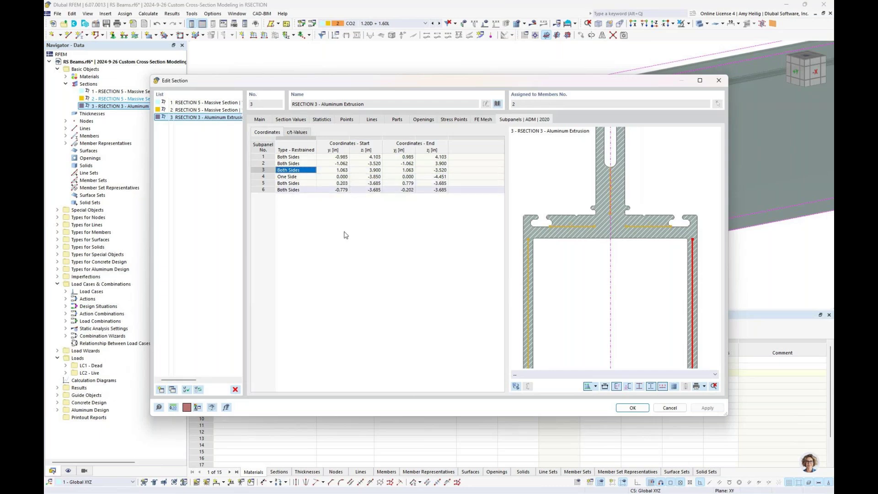
{"action": "left_click", "coordinate": [670, 408]}
Step: Show the Types for Nodes objects again, bring both beams into view, and hide the Types for Concrete Design objects
{"action": "scroll", "coordinate": [638, 221], "scroll_direction": "down", "scroll_amount": 3}
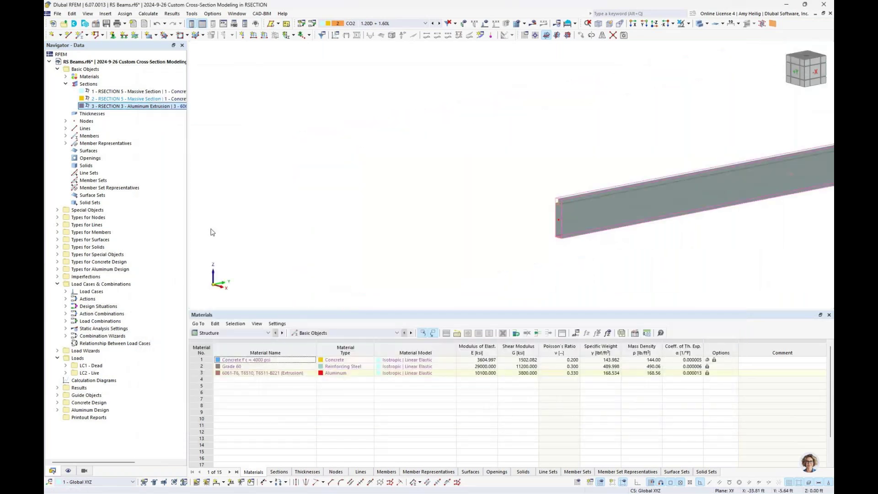
{"action": "left_click", "coordinate": [69, 471]}
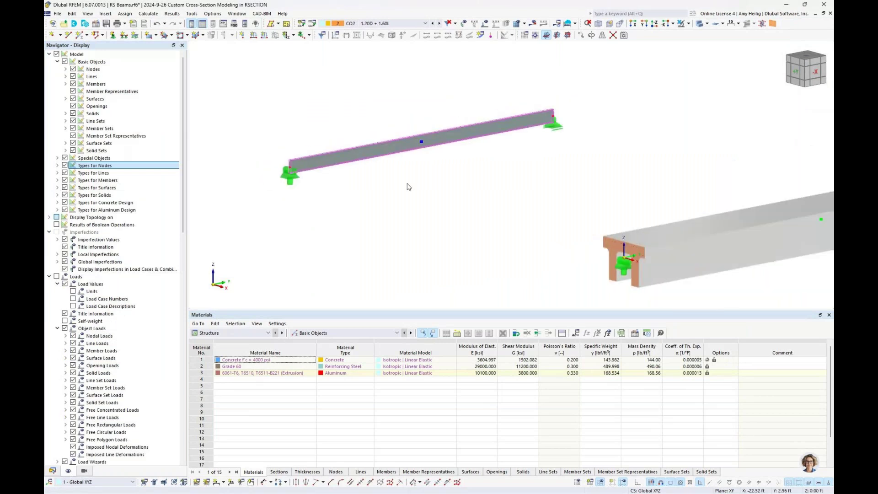
{"action": "scroll", "coordinate": [408, 187], "scroll_direction": "down", "scroll_amount": 1}
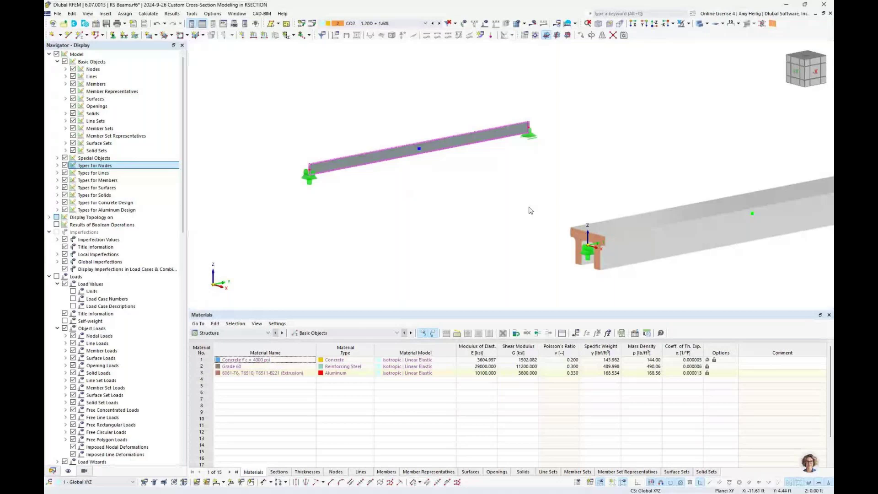
{"action": "middle_click_drag", "start_coordinate": [529, 207], "coordinate": [475, 210]}
{"action": "scroll", "coordinate": [476, 212], "scroll_direction": "down", "scroll_amount": 1}
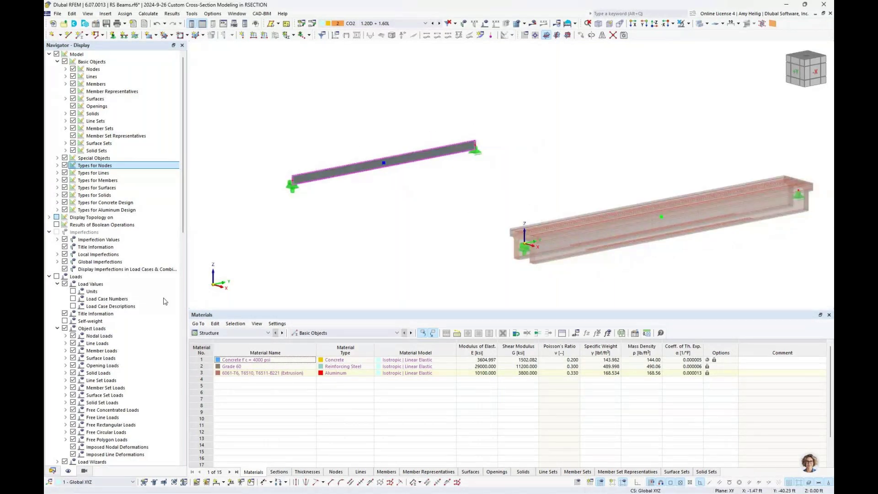
{"action": "left_click", "coordinate": [64, 203]}
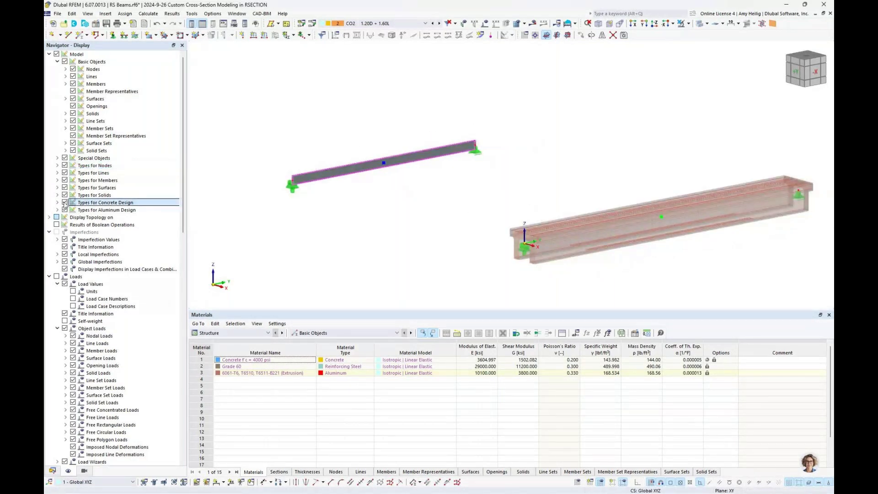
{"action": "left_click", "coordinate": [64, 203]}
{"action": "left_click", "coordinate": [53, 471]}
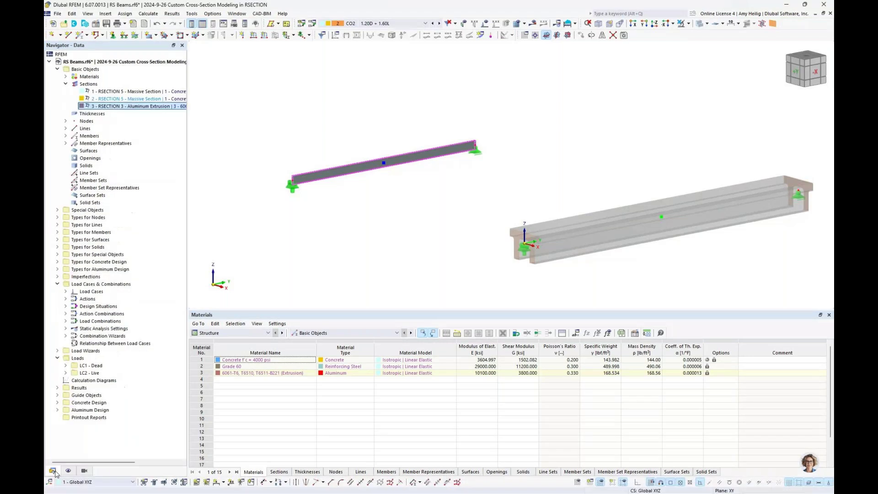
Step: Display the loads on both beams for LC1 Dead, LC2 Live and load combination CO2 (1.20D + 1.60L)
{"action": "left_click", "coordinate": [425, 24]}
{"action": "left_click", "coordinate": [357, 29]}
{"action": "left_click", "coordinate": [484, 24]}
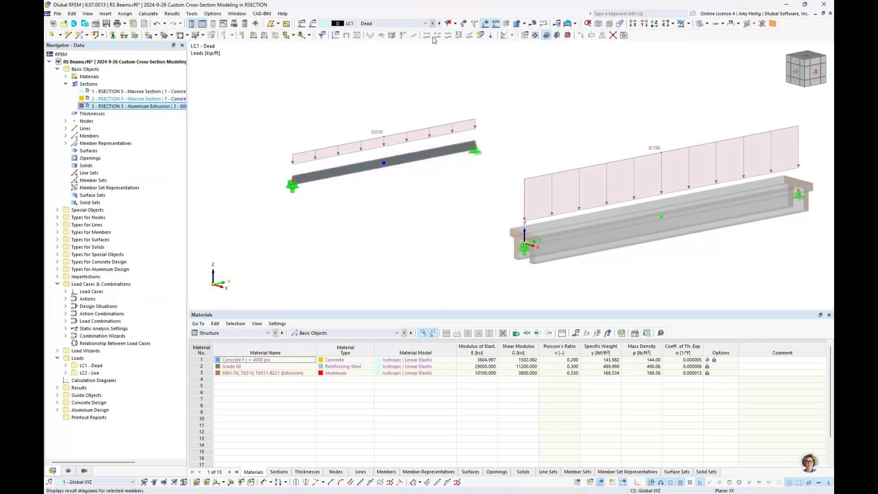
{"action": "left_click", "coordinate": [439, 23]}
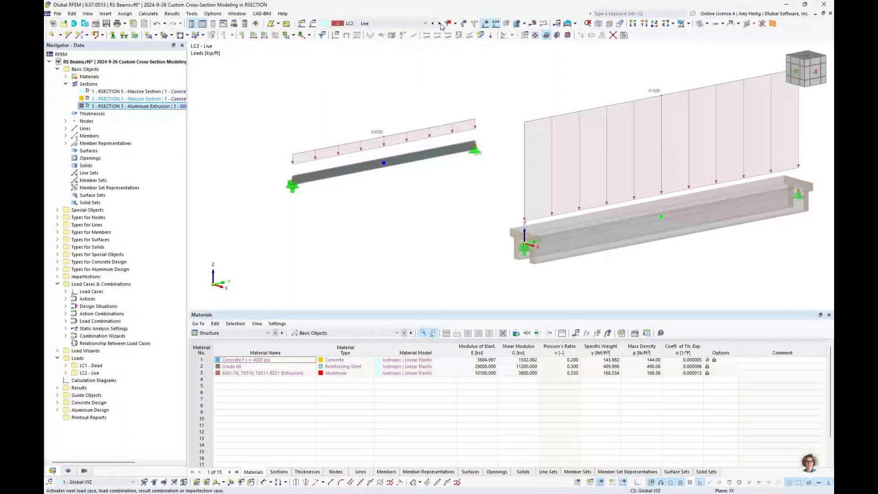
{"action": "left_click", "coordinate": [425, 24]}
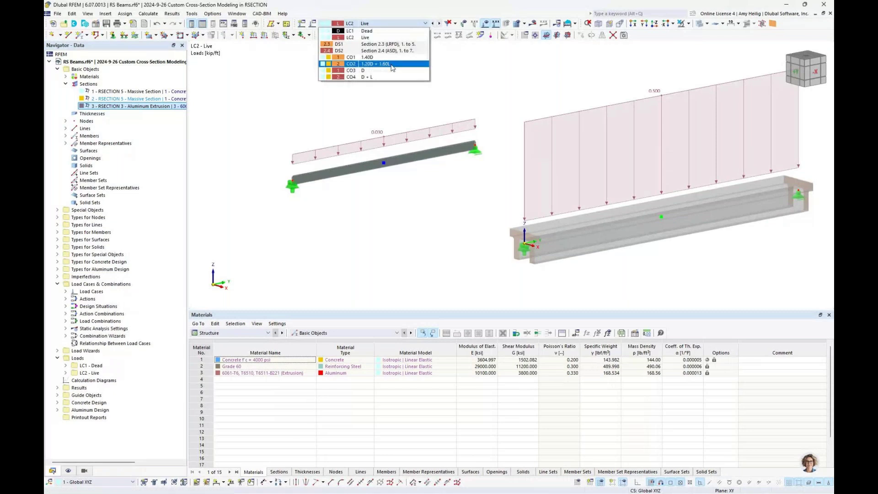
{"action": "left_click", "coordinate": [392, 64]}
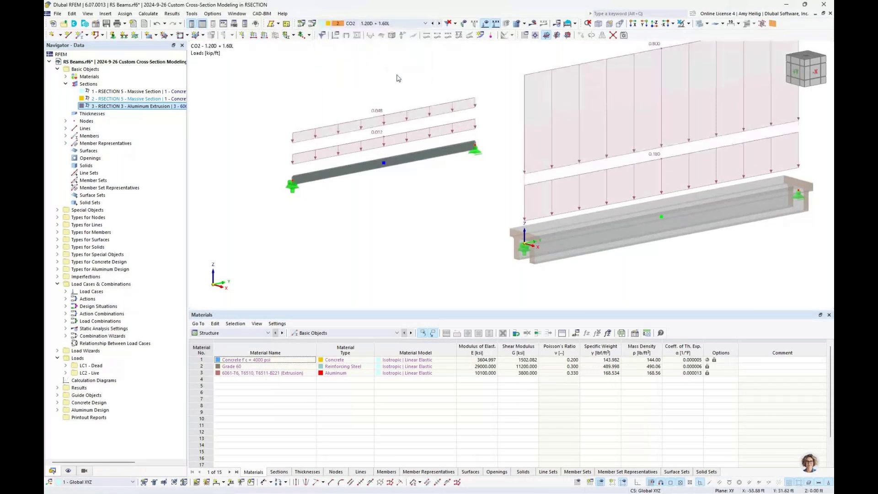
{"action": "scroll", "coordinate": [451, 189], "scroll_direction": "down", "scroll_amount": 1}
{"action": "middle_click_drag", "start_coordinate": [452, 190], "coordinate": [401, 221]}
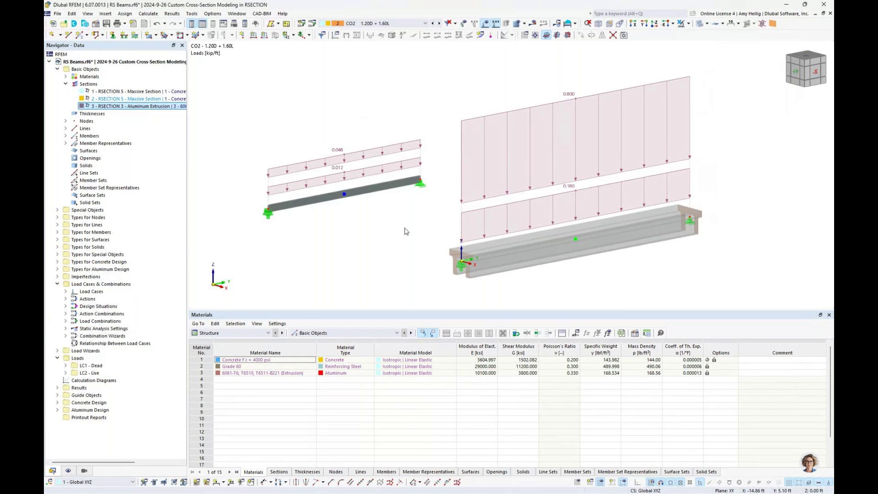
Step: Open the model's base data and review its activated design add-ons and first page of standards
{"action": "left_click", "coordinate": [66, 84]}
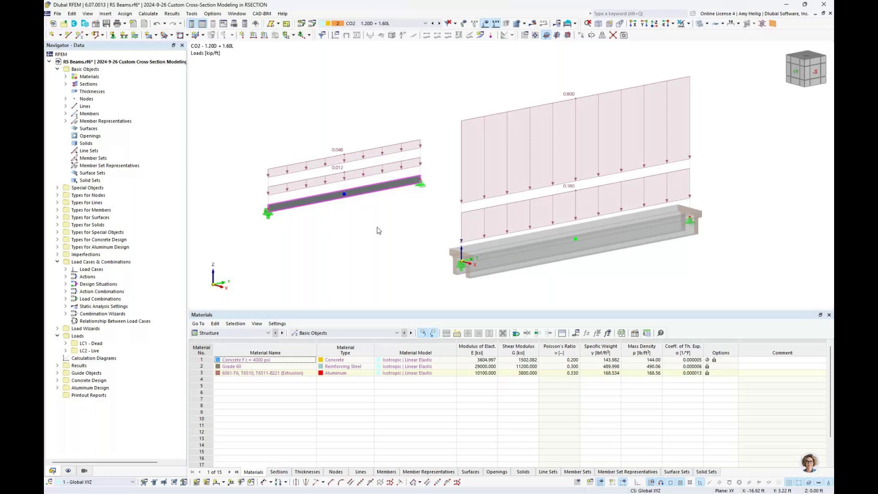
{"action": "right_click", "coordinate": [135, 61]}
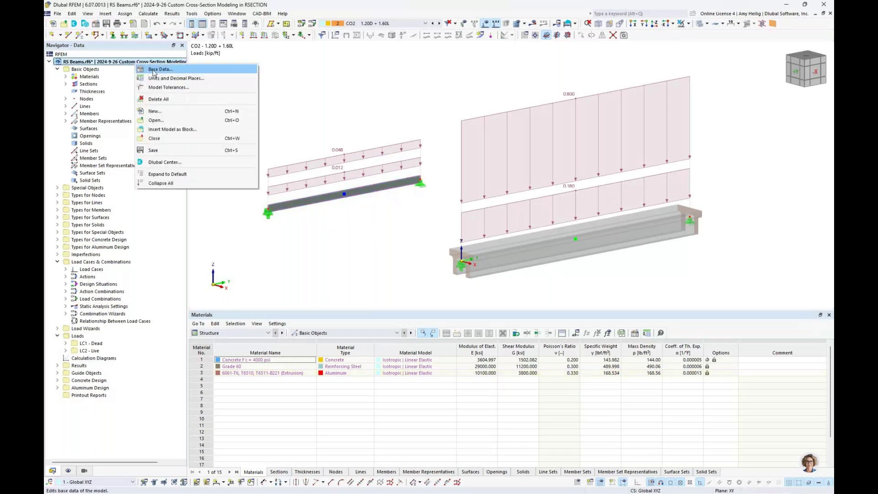
{"action": "left_click", "coordinate": [154, 70]}
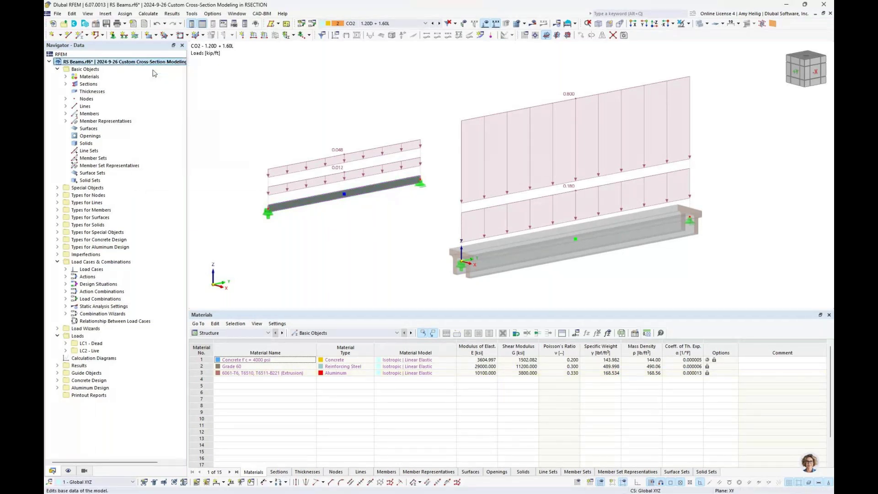
{"action": "left_click", "coordinate": [257, 122]}
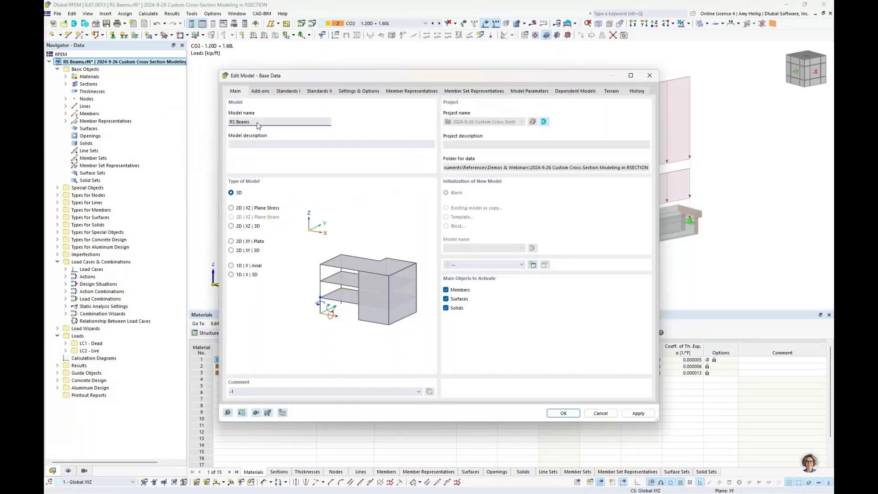
{"action": "left_click", "coordinate": [260, 91]}
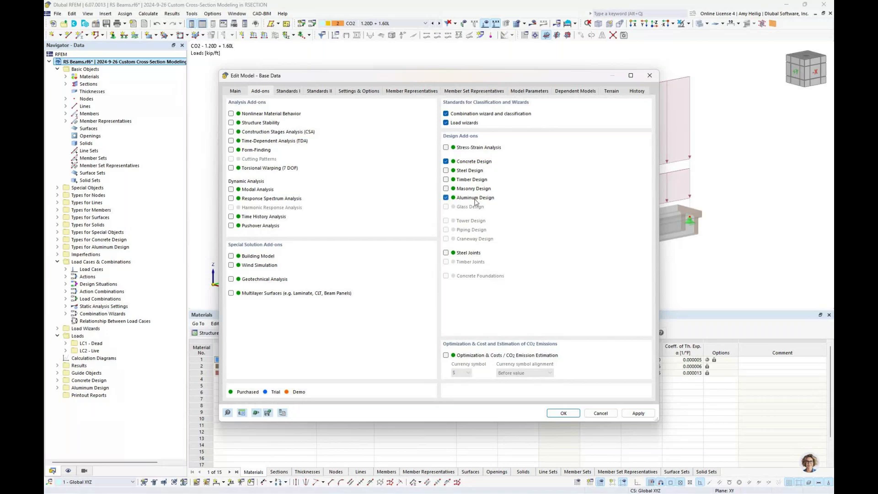
{"action": "left_click", "coordinate": [288, 93]}
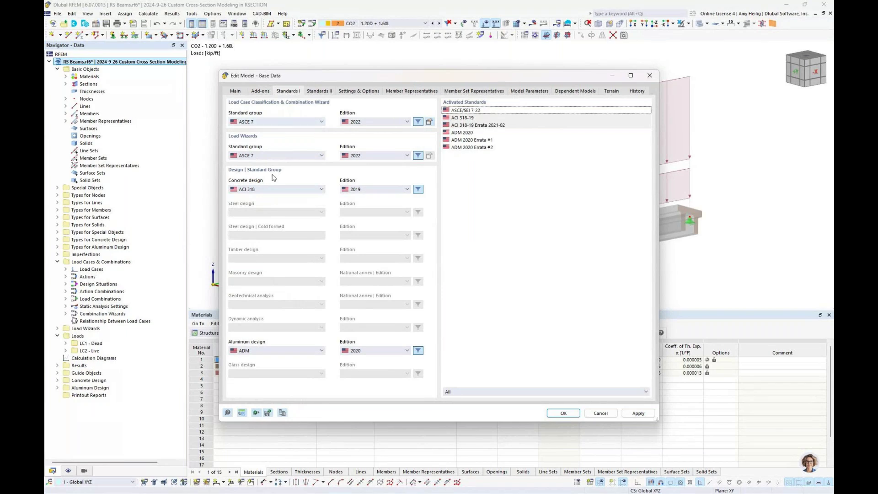
Step: Check the available standards for concrete design, aluminum design and load combinations, and close the base data without changes
{"action": "left_click", "coordinate": [264, 192]}
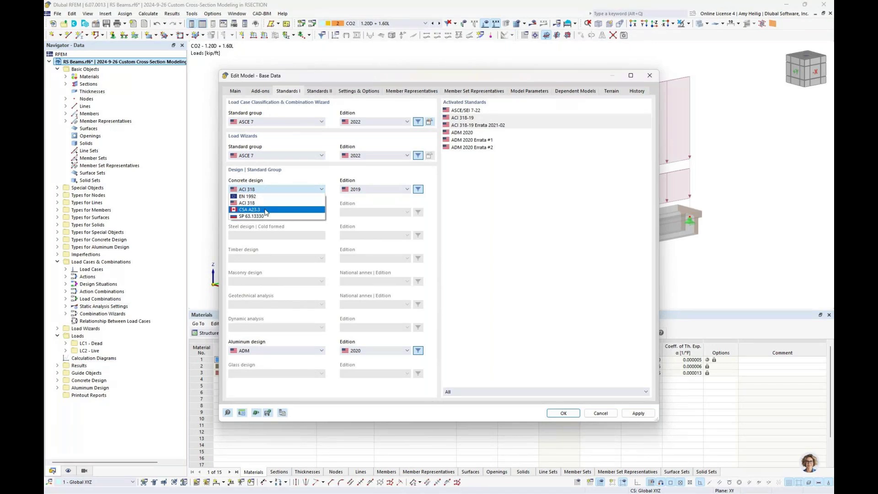
{"action": "left_click", "coordinate": [347, 317]}
{"action": "left_click", "coordinate": [266, 350]}
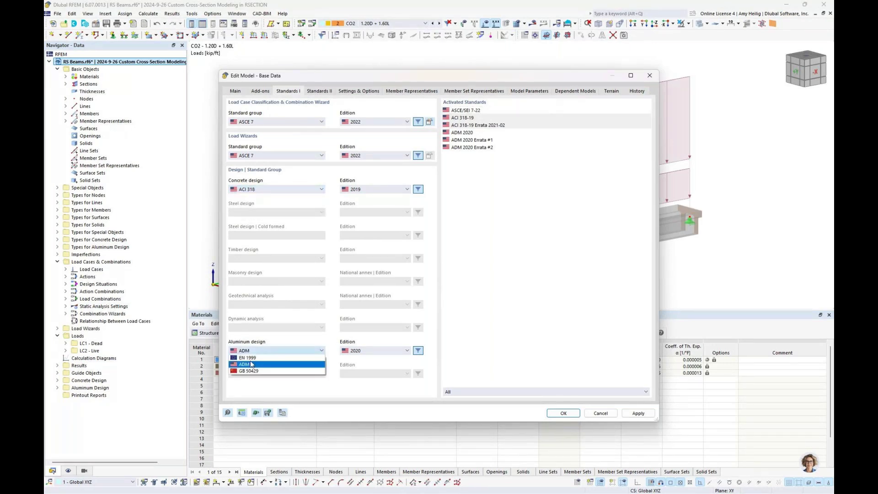
{"action": "left_click", "coordinate": [254, 364]}
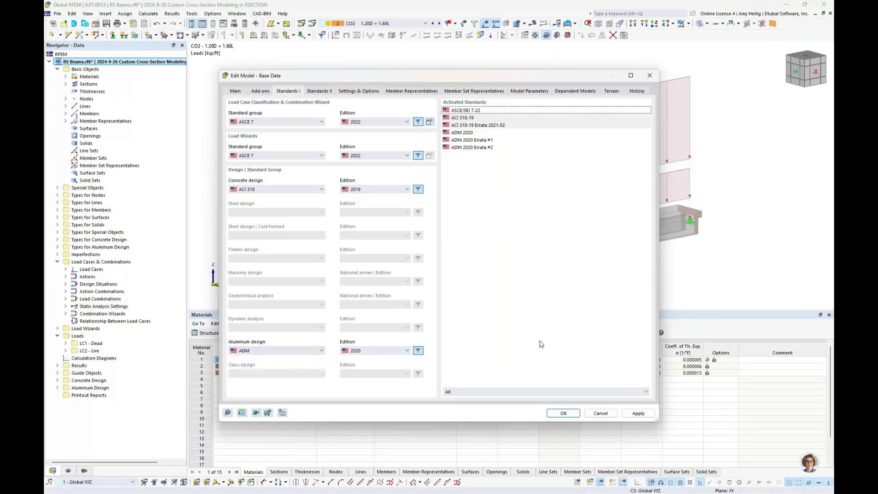
{"action": "left_click", "coordinate": [259, 123]}
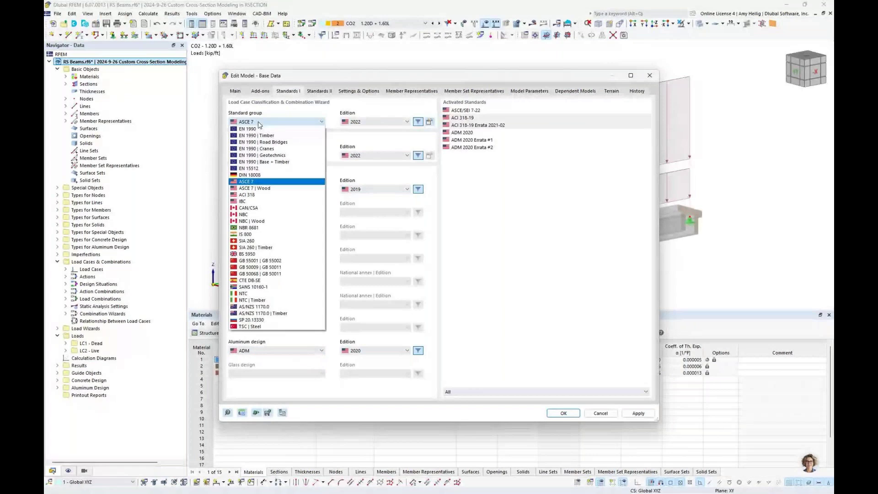
{"action": "left_click", "coordinate": [259, 122]}
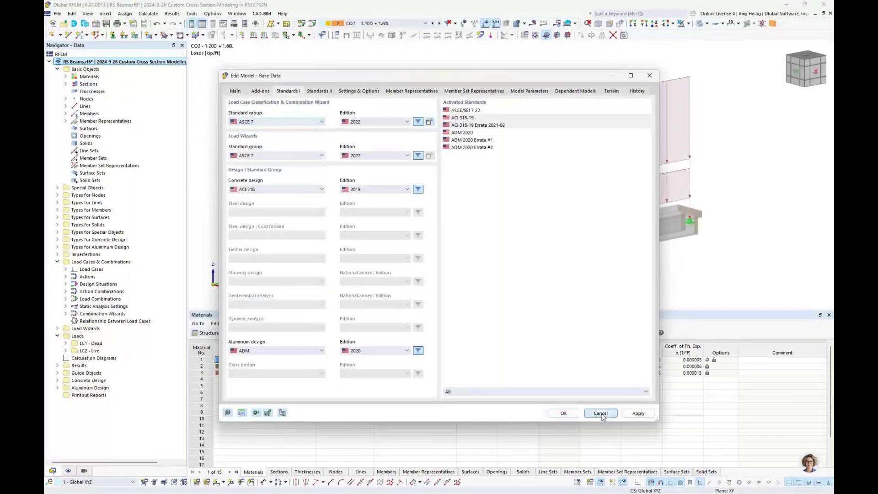
{"action": "left_click", "coordinate": [602, 414]}
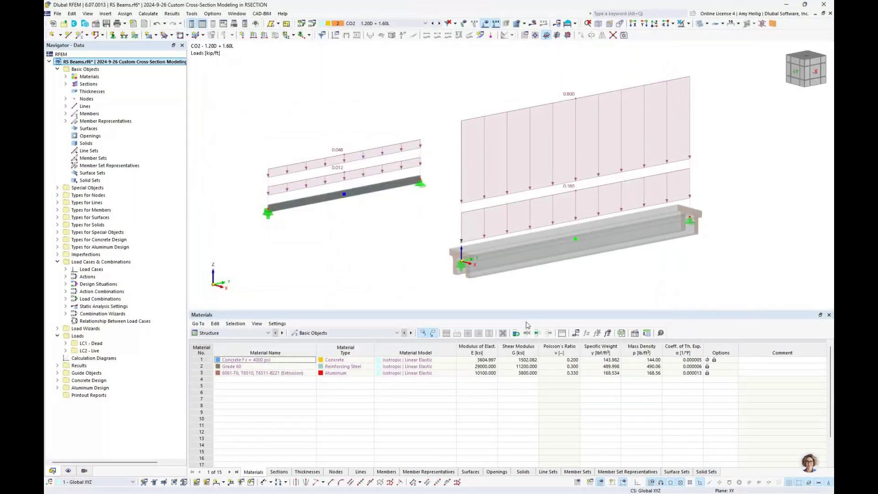
Step: Show the Concrete Design input data and calculate load combination CO2, keeping the static analysis results on display
{"action": "left_click", "coordinate": [230, 333]}
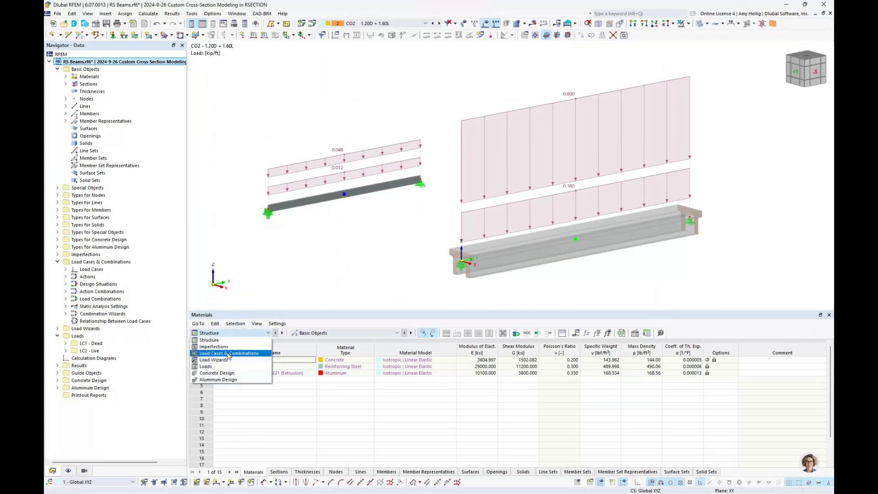
{"action": "left_click", "coordinate": [217, 373]}
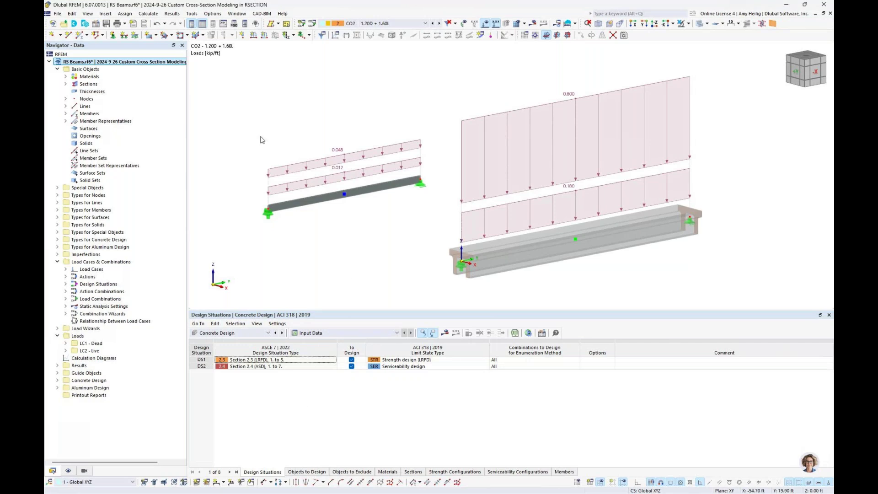
{"action": "left_click", "coordinate": [152, 14]}
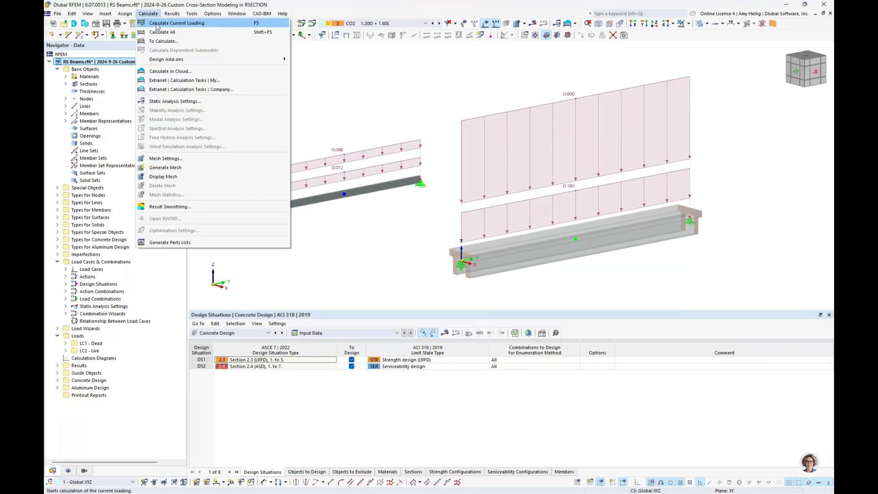
{"action": "left_click", "coordinate": [155, 24]}
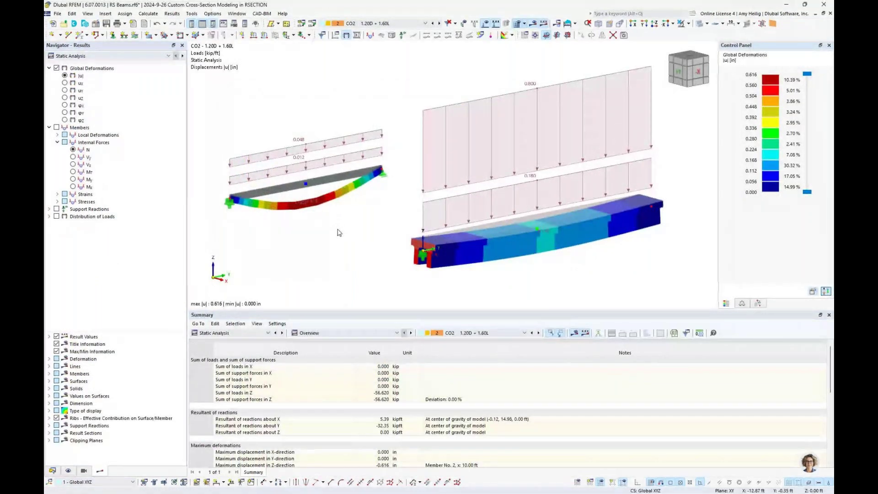
{"action": "left_click", "coordinate": [119, 57]}
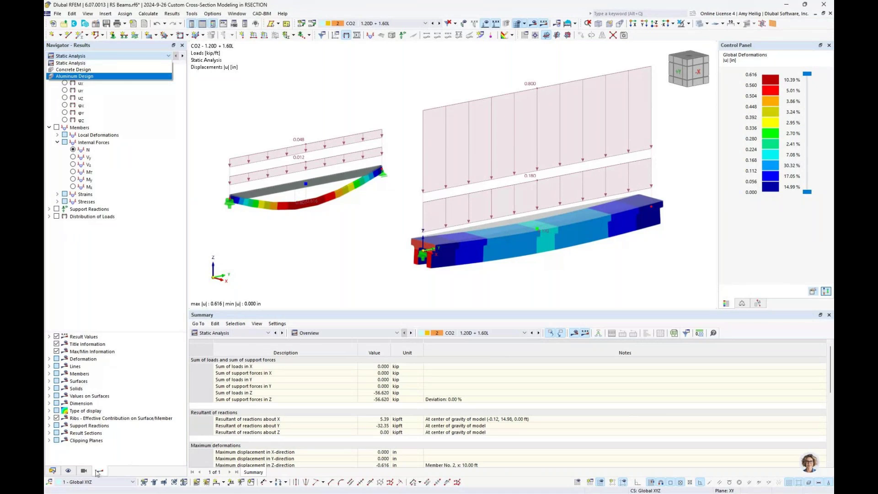
{"action": "left_click", "coordinate": [91, 64]}
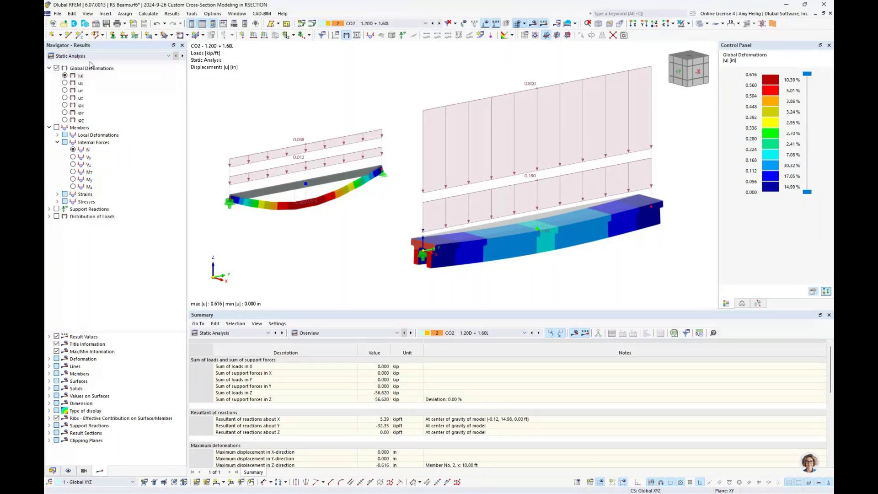
Step: Hide the loads and global deformations, and display the members' internal forces Vz and My for load combination CO2
{"action": "middle_click_drag", "start_coordinate": [380, 211], "coordinate": [393, 193]}
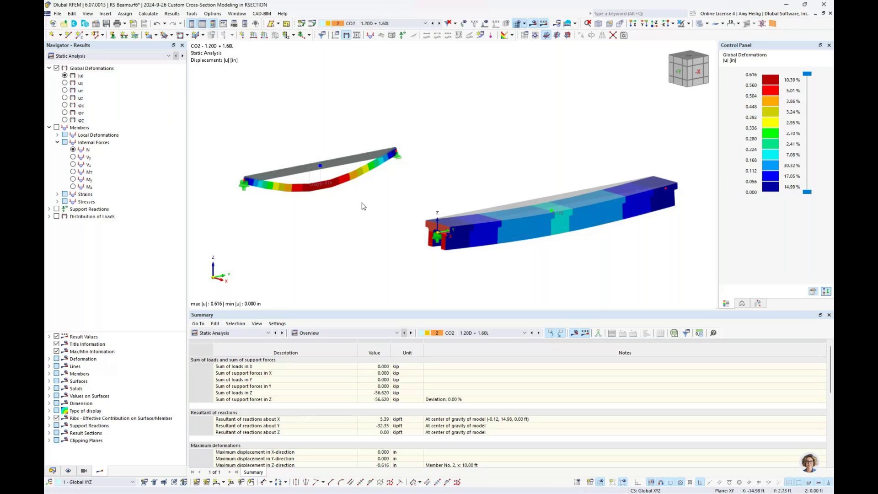
{"action": "left_click", "coordinate": [698, 24]}
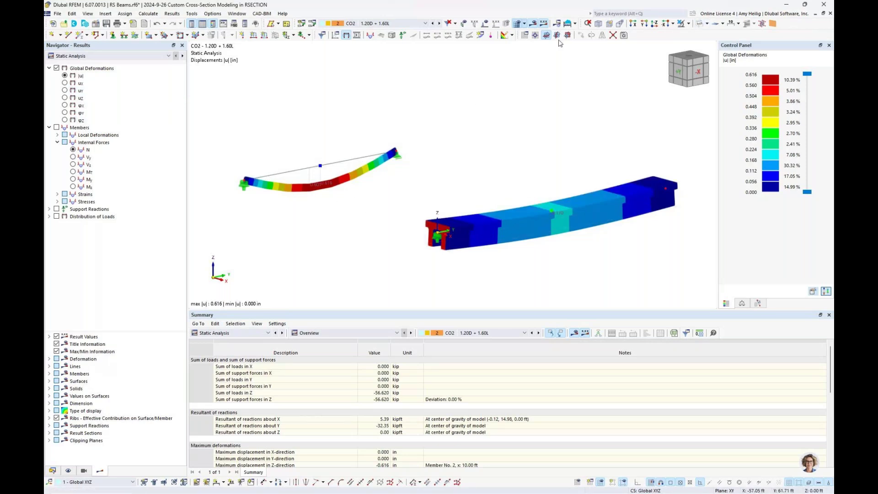
{"action": "left_click", "coordinate": [57, 127]}
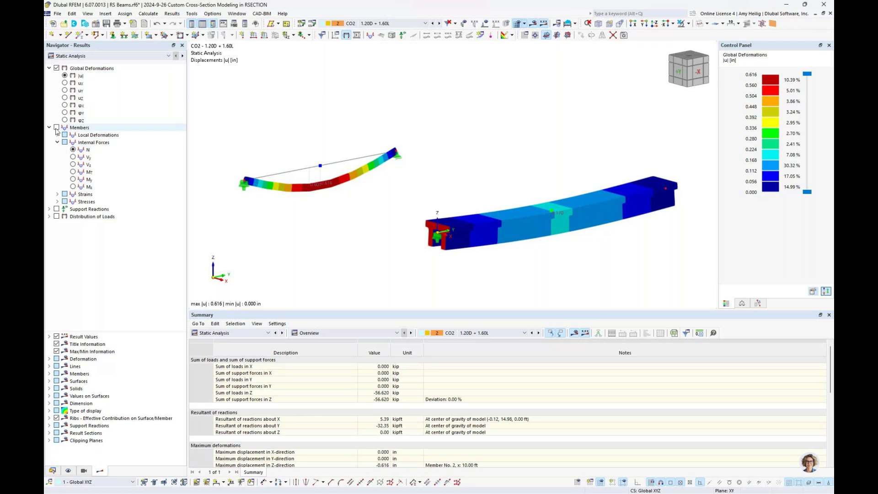
{"action": "left_click", "coordinate": [73, 165]}
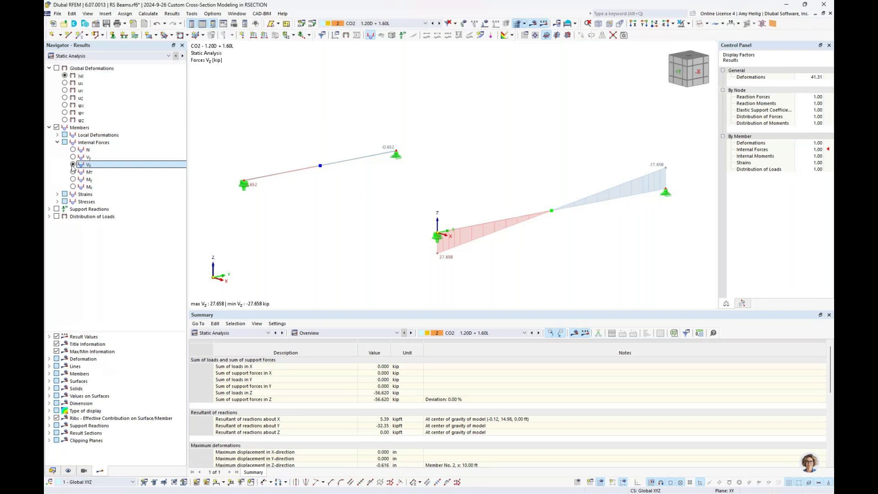
{"action": "left_click", "coordinate": [73, 179]}
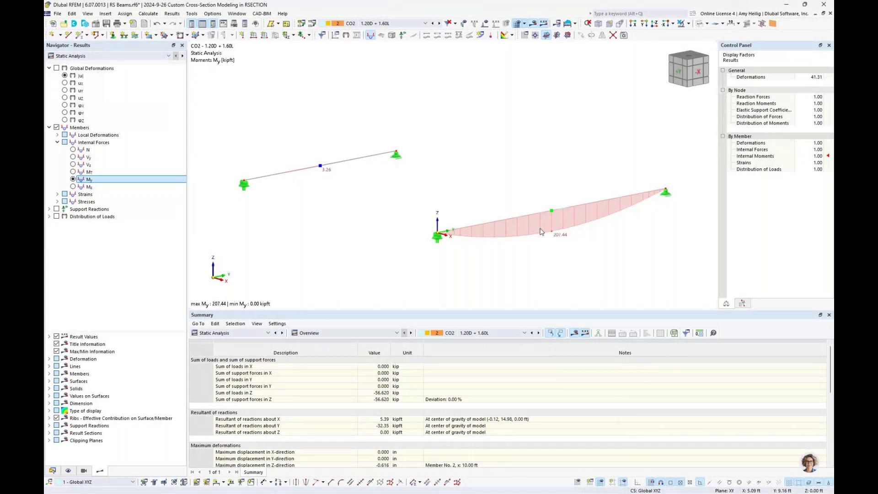
Step: Isolate the aluminum beam to view its My moment diagram, and restore the display of both beams
{"action": "left_click", "coordinate": [356, 159]}
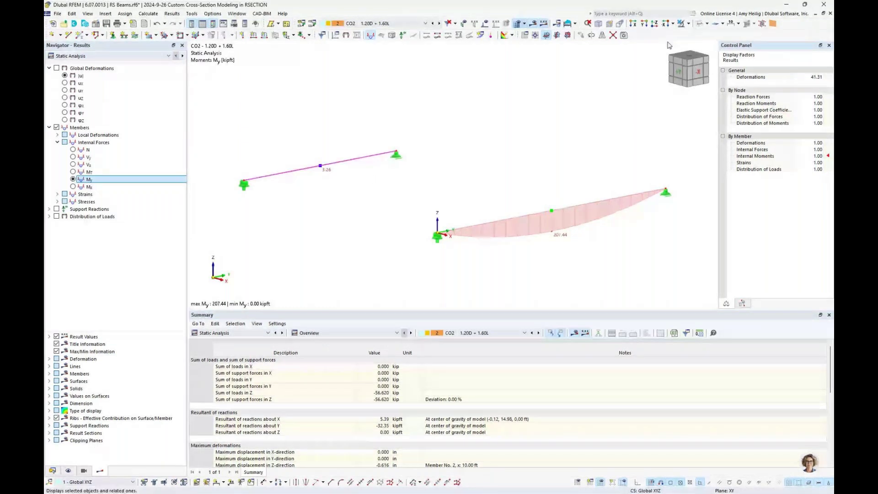
{"action": "left_click", "coordinate": [680, 24]}
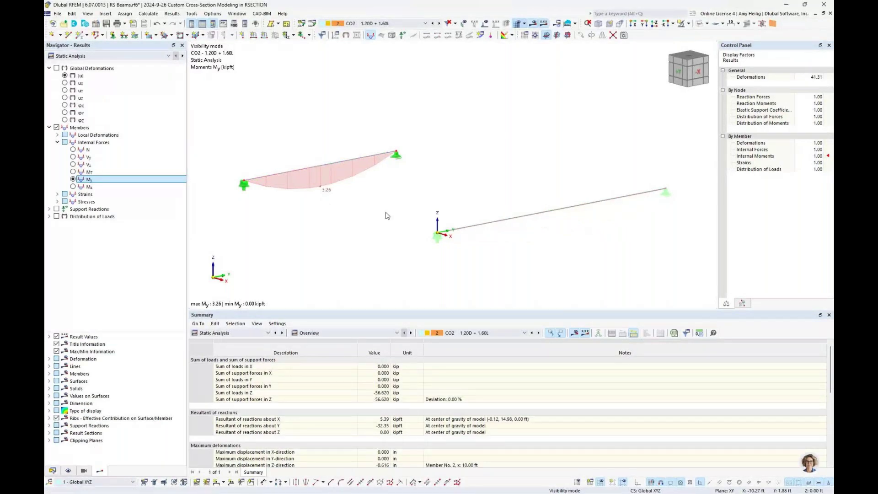
{"action": "left_click", "coordinate": [688, 24]}
{"action": "left_click", "coordinate": [691, 36]}
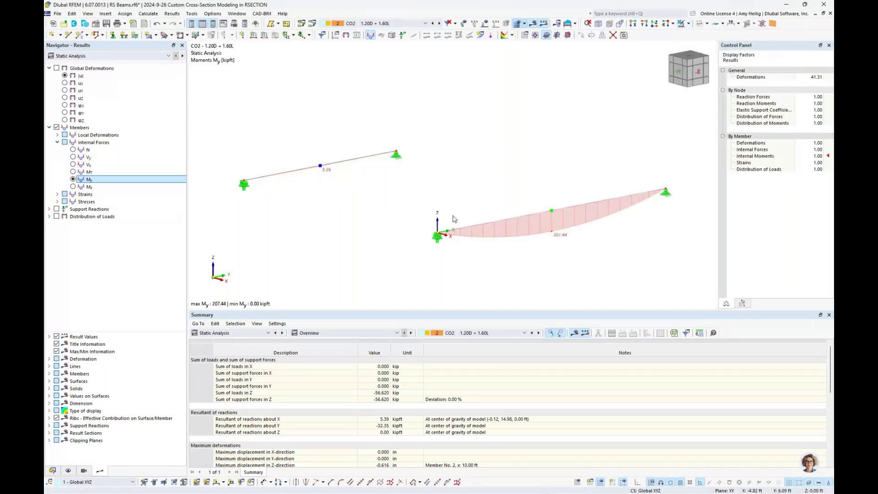
Step: Switch to the Concrete Design results and show the design check ratios instead of the reinforcement on the concrete beam
{"action": "left_click", "coordinate": [136, 57]}
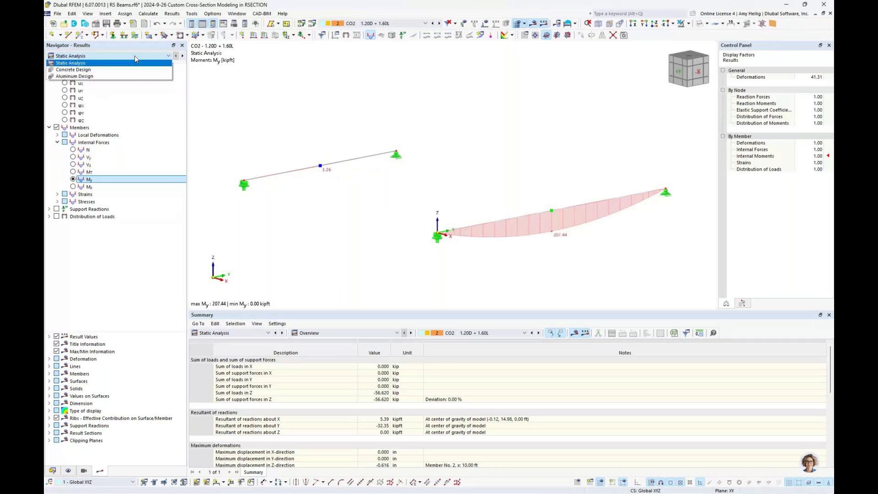
{"action": "left_click", "coordinate": [136, 61]}
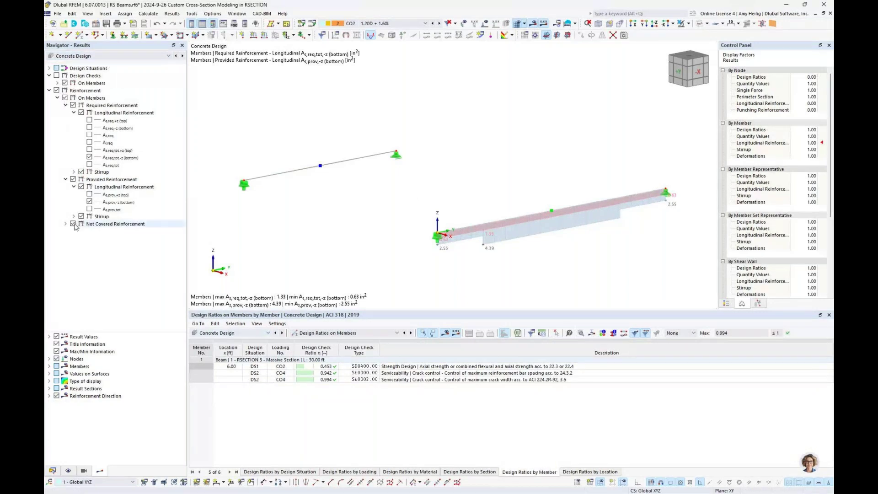
{"action": "left_click", "coordinate": [57, 90]}
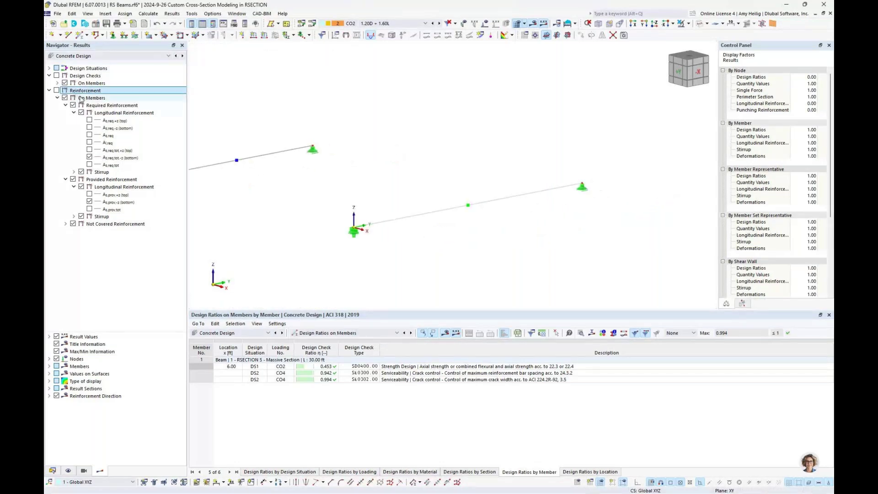
{"action": "left_click", "coordinate": [56, 75]}
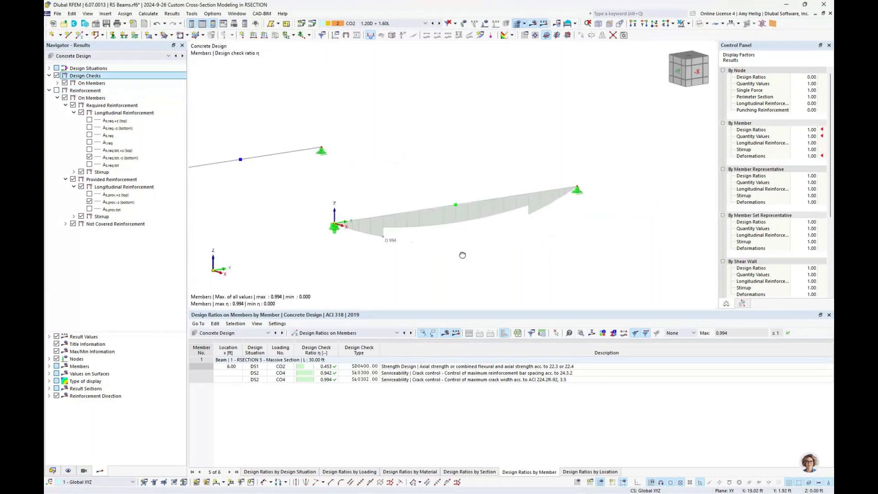
{"action": "middle_click_drag", "start_coordinate": [462, 255], "coordinate": [435, 248], "text": "ctrl"}
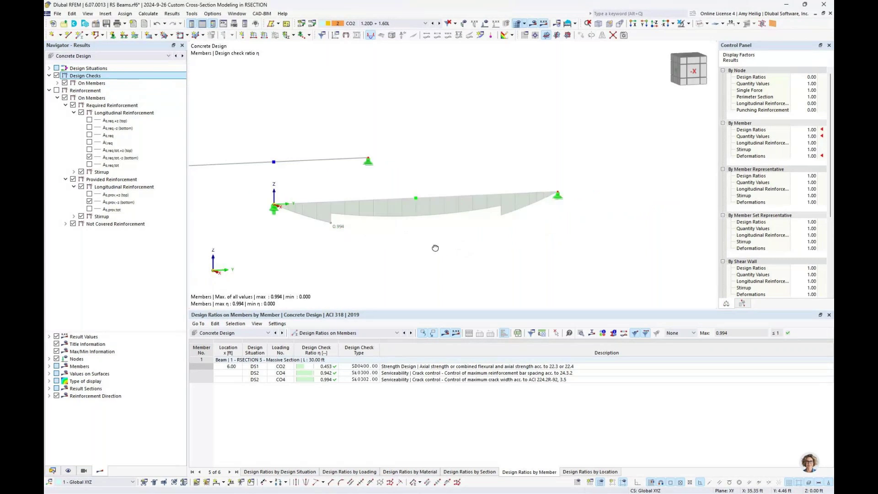
{"action": "scroll", "coordinate": [365, 232], "scroll_direction": "up", "scroll_amount": 2}
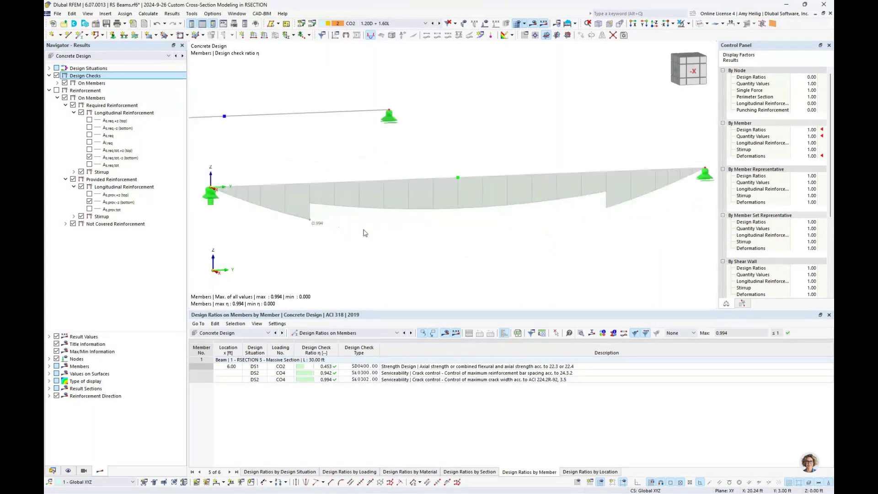
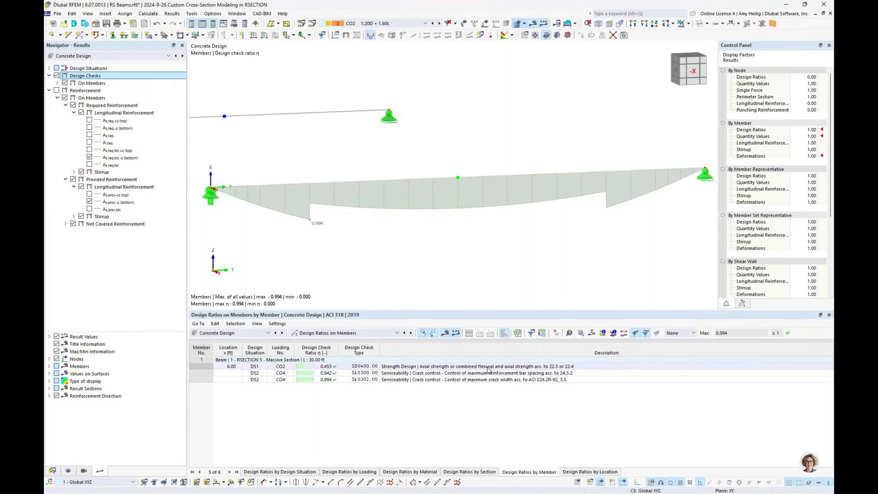
Step: Open the details of the SD0400 strength design check and review its enlarged formulas and design check ratio
{"action": "left_click", "coordinate": [488, 367]}
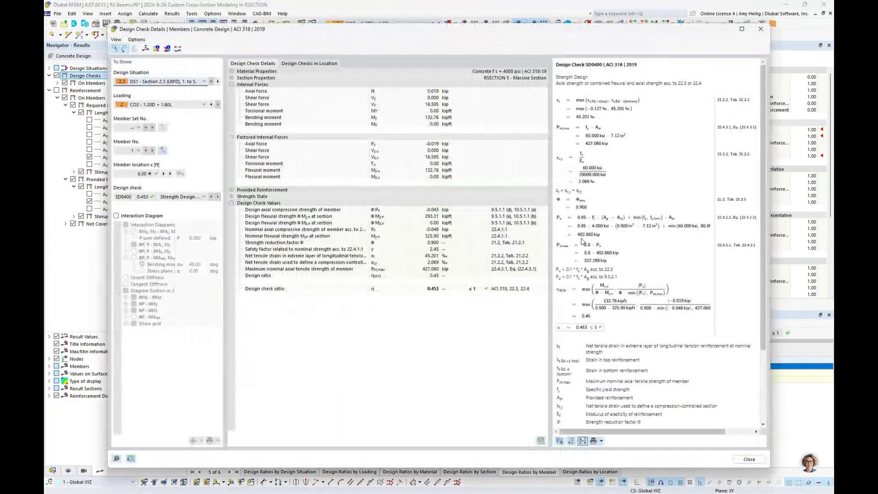
{"action": "scroll", "coordinate": [595, 137], "scroll_direction": "up", "scroll_amount": 3, "text": "ctrl"}
{"action": "scroll", "coordinate": [595, 136], "scroll_direction": "up", "scroll_amount": 1, "text": "ctrl"}
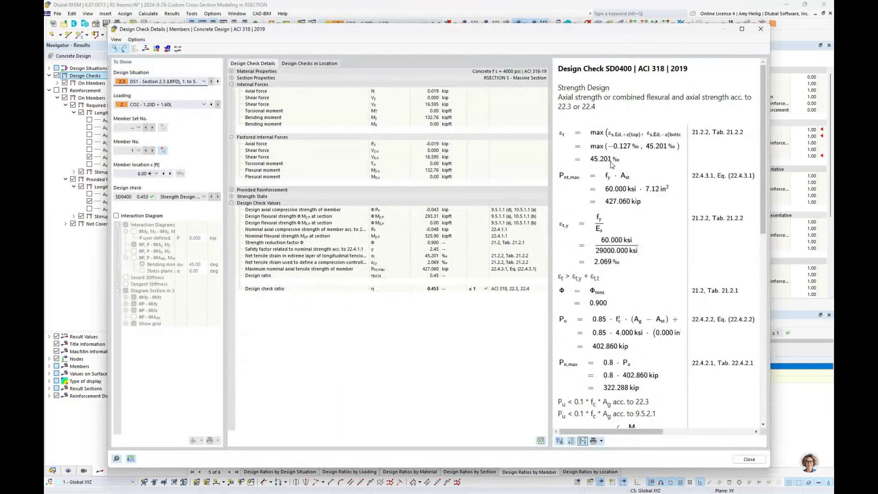
{"action": "scroll", "coordinate": [618, 194], "scroll_direction": "down", "scroll_amount": 2}
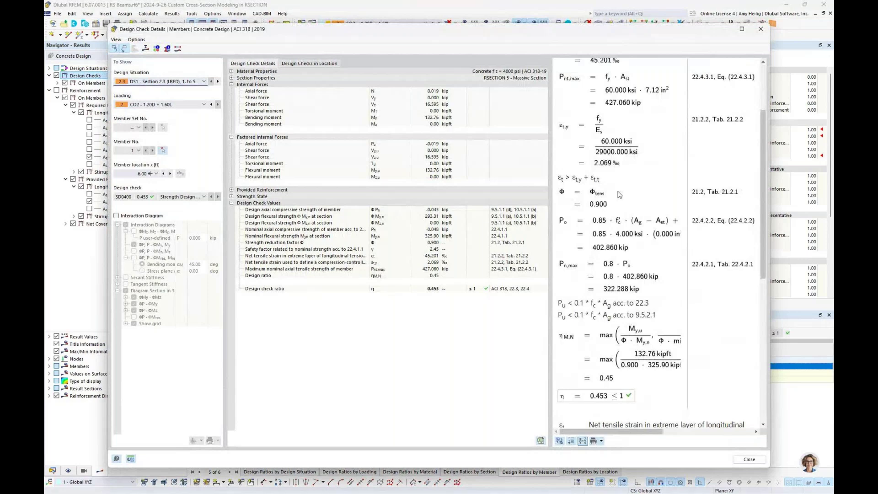
{"action": "scroll", "coordinate": [631, 286], "scroll_direction": "down", "scroll_amount": 2}
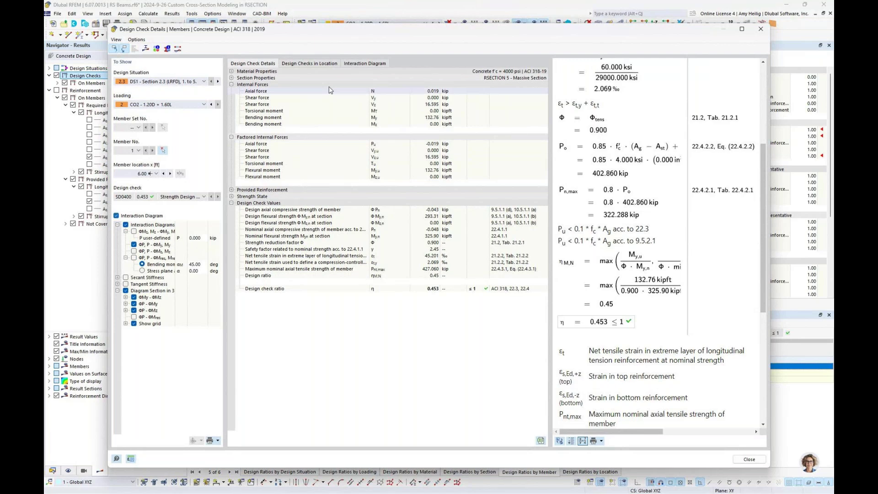
Step: Examine the check's interaction diagram and the reinforcement stresses in the section, and close the design check details
{"action": "left_click", "coordinate": [366, 63]}
{"action": "middle_click_drag", "start_coordinate": [694, 284], "coordinate": [708, 321], "text": "ctrl"}
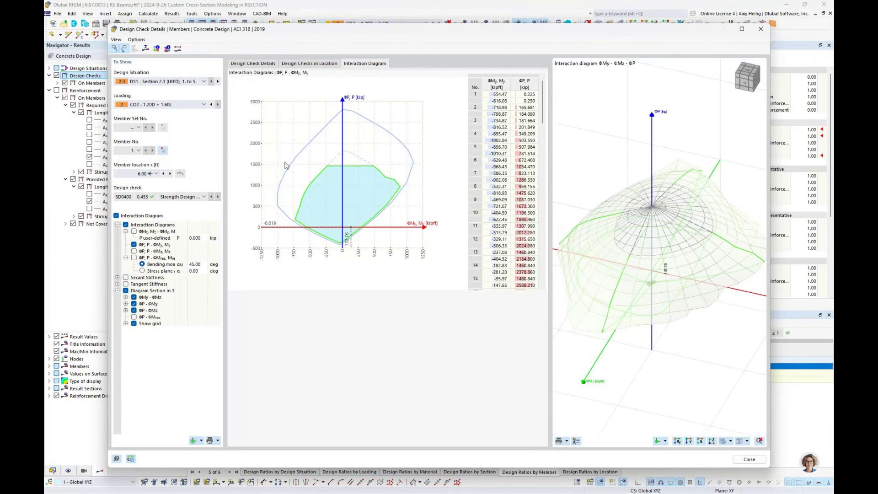
{"action": "left_click", "coordinate": [145, 48]}
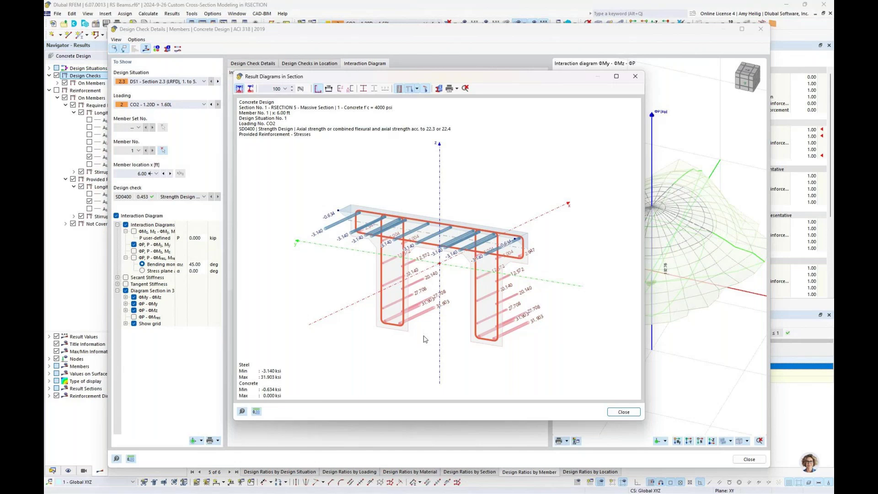
{"action": "scroll", "coordinate": [425, 338], "scroll_direction": "up", "scroll_amount": 5}
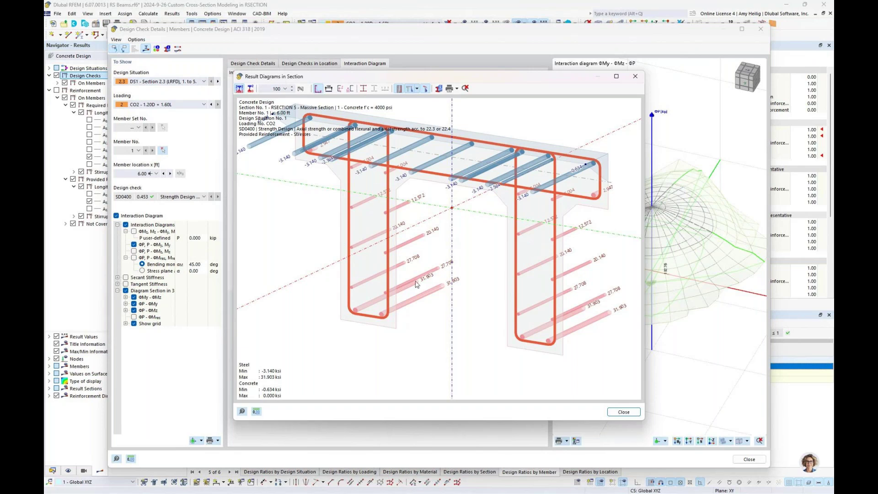
{"action": "left_click", "coordinate": [635, 79]}
{"action": "left_click", "coordinate": [749, 459]}
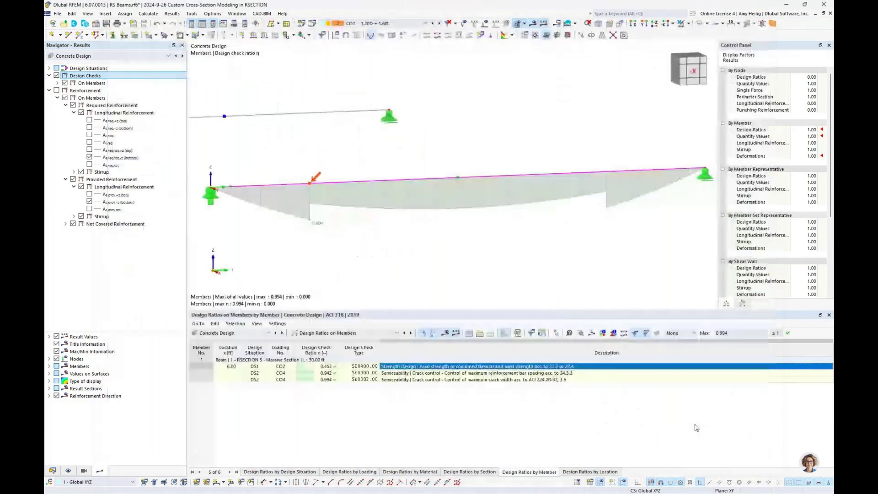
Step: Replace the design ratios with the required bottom longitudinal reinforcement, hide the not covered reinforcement, and compare it with the provided reinforcement
{"action": "middle_click_drag", "start_coordinate": [500, 267], "coordinate": [487, 262], "text": "ctrl"}
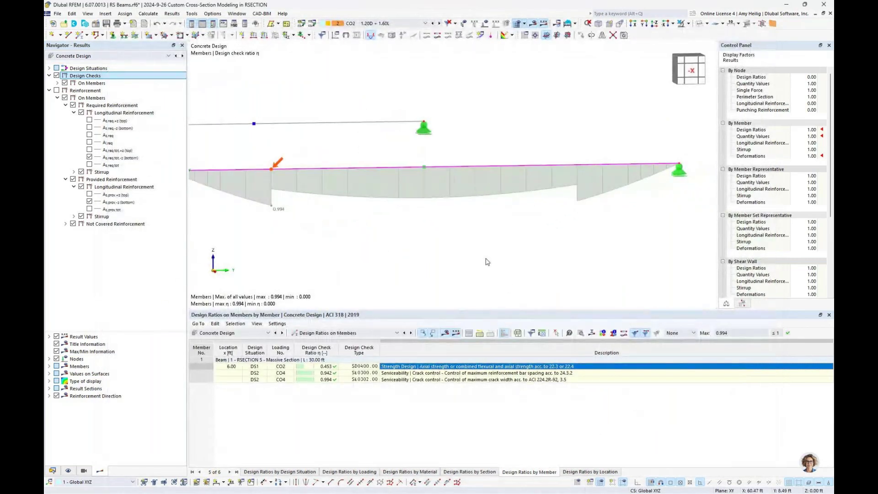
{"action": "scroll", "coordinate": [487, 257], "scroll_direction": "down", "scroll_amount": 2}
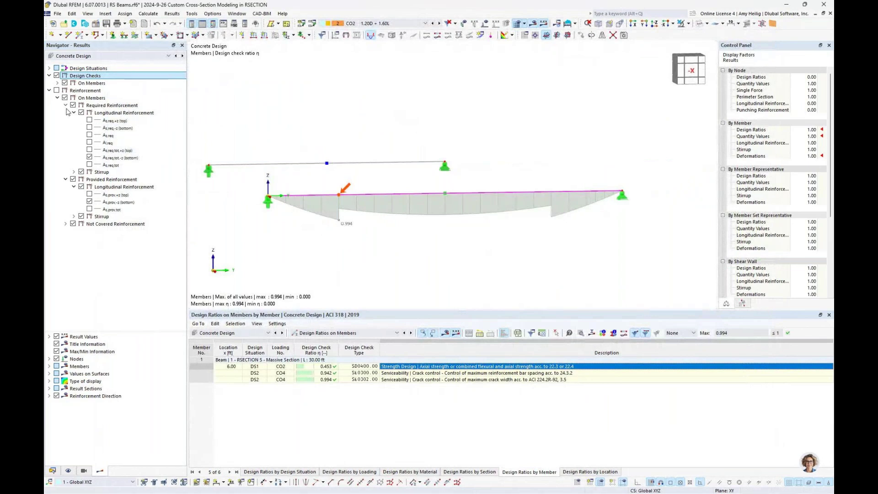
{"action": "left_click", "coordinate": [57, 76]}
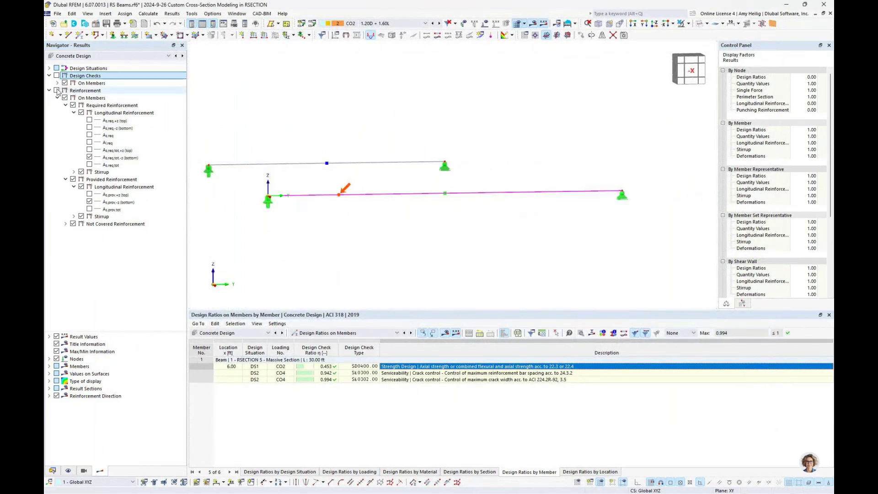
{"action": "left_click", "coordinate": [57, 90]}
{"action": "left_click", "coordinate": [73, 179]}
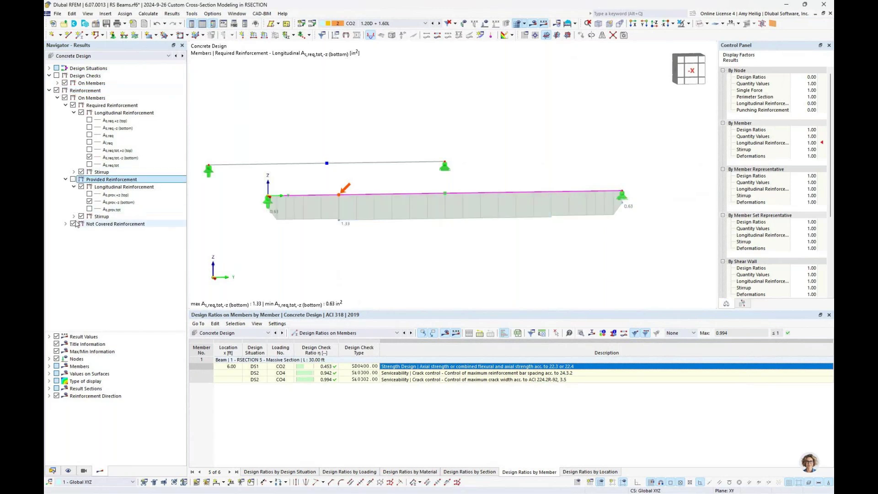
{"action": "left_click", "coordinate": [72, 223]}
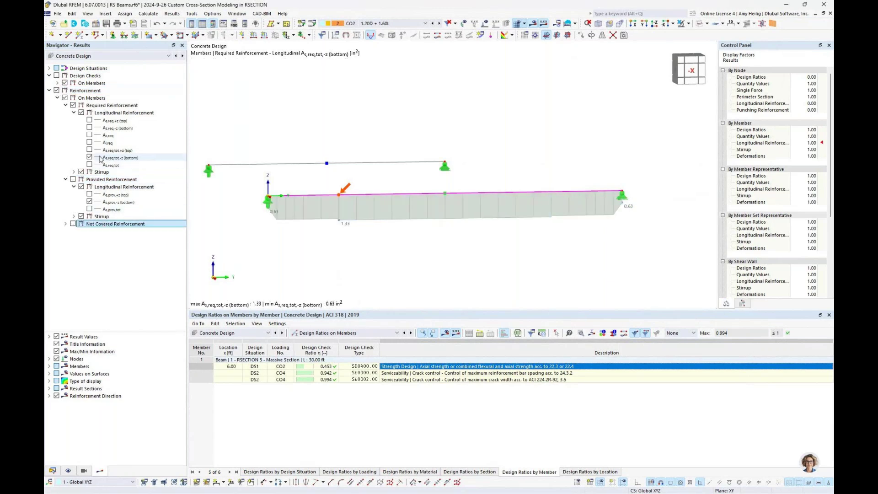
{"action": "scroll", "coordinate": [417, 214], "scroll_direction": "up", "scroll_amount": 1}
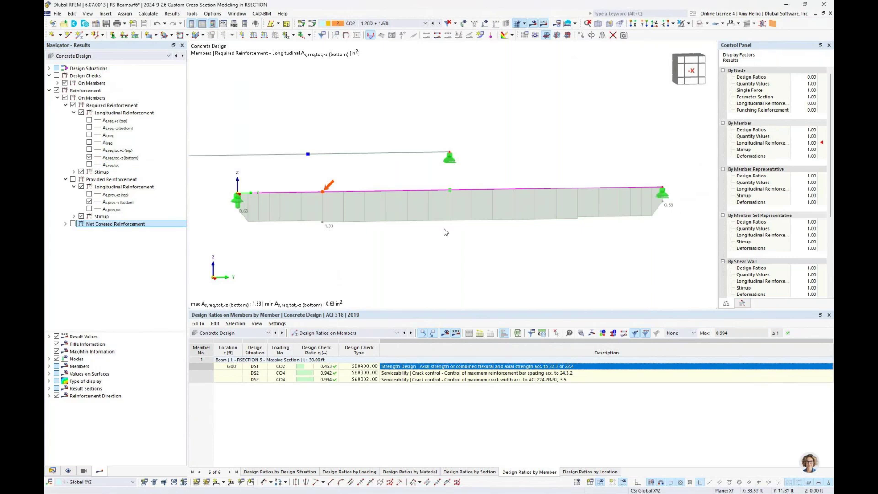
{"action": "left_click", "coordinate": [73, 179]}
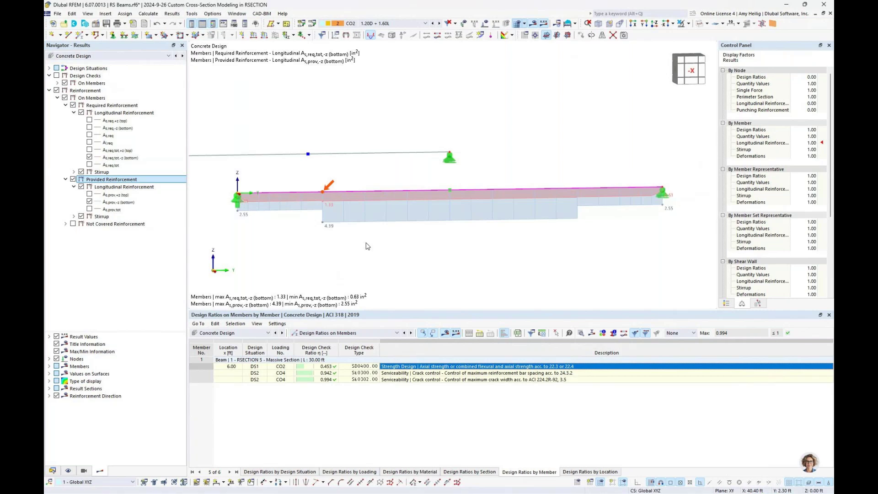
{"action": "scroll", "coordinate": [366, 246], "scroll_direction": "down", "scroll_amount": 1}
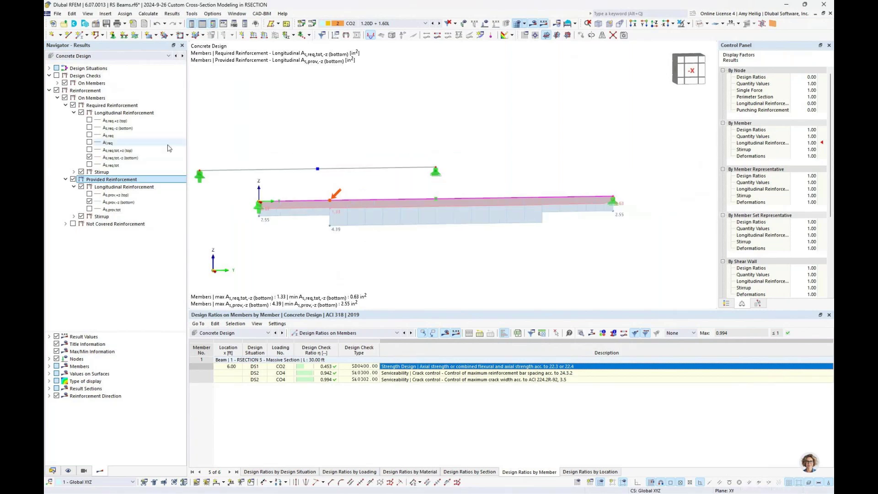
Step: Switch to the Aluminum Design results and show the design check ratios on the aluminum beam
{"action": "left_click", "coordinate": [90, 57]}
{"action": "left_click", "coordinate": [89, 76]}
{"action": "middle_click_drag", "start_coordinate": [326, 203], "coordinate": [352, 217], "text": "ctrl"}
{"action": "middle_click_drag", "start_coordinate": [298, 201], "coordinate": [451, 234]}
{"action": "scroll", "coordinate": [408, 228], "scroll_direction": "up", "scroll_amount": 1}
{"action": "scroll", "coordinate": [408, 231], "scroll_direction": "up", "scroll_amount": 2}
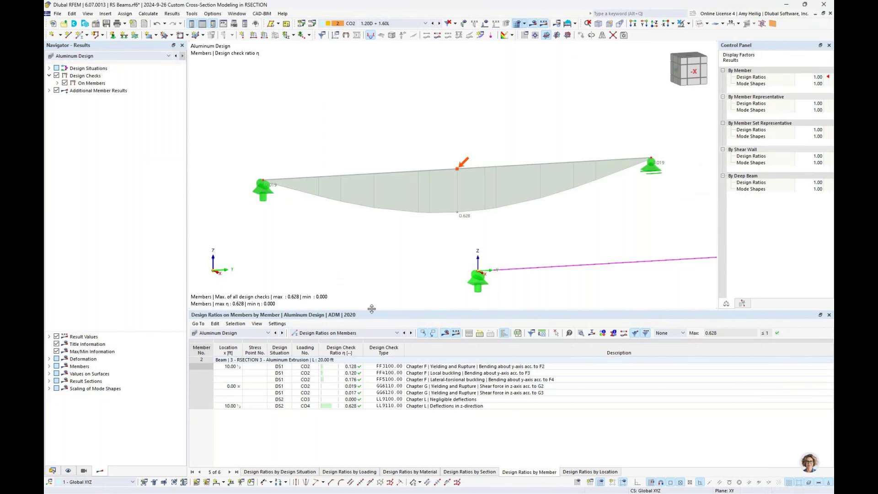
Step: Display the mode shape of the aluminum beam for the lateral-torsional buckling check FF5100
{"action": "left_click", "coordinate": [454, 380]}
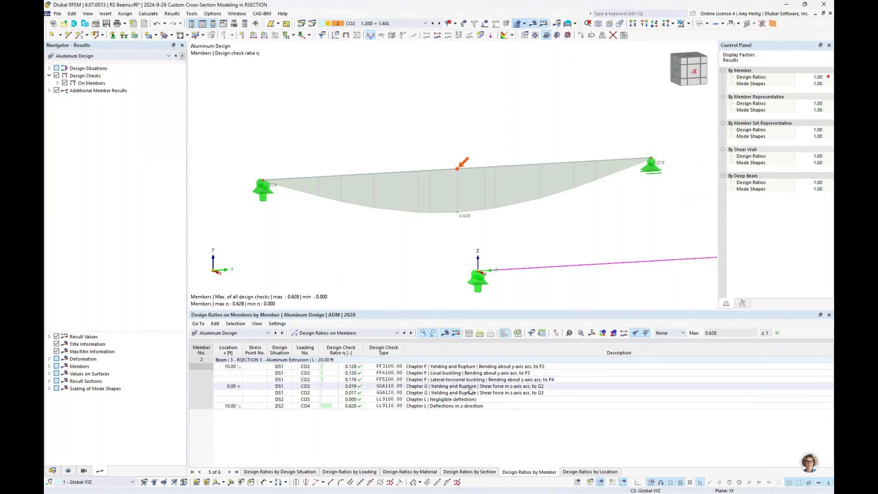
{"action": "middle_click_drag", "start_coordinate": [355, 213], "coordinate": [384, 233], "text": "ctrl"}
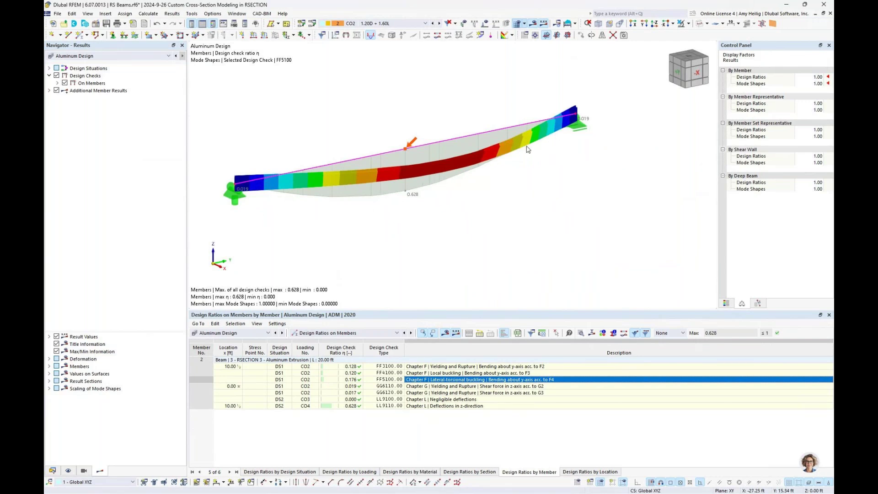
{"action": "middle_click_drag", "start_coordinate": [428, 200], "coordinate": [468, 231]}
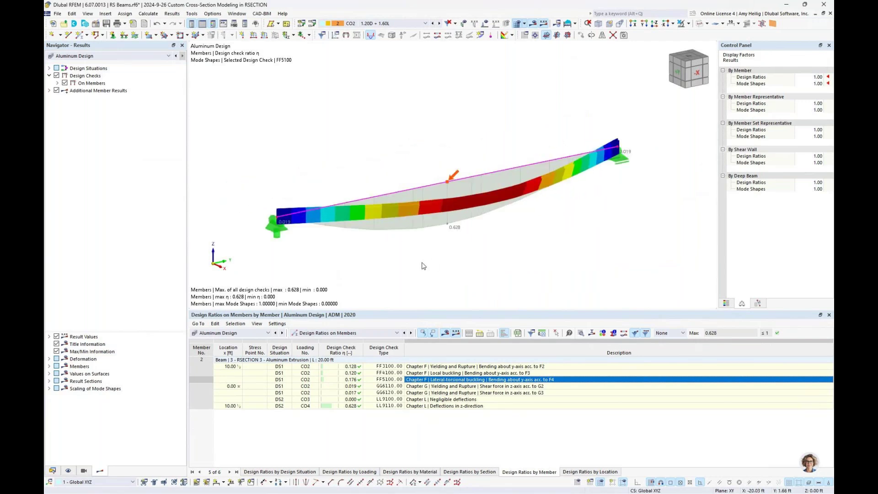
Step: Open the design check details of local buckling check FF4100 and examine the section classification of elements No. 2 and No. 3
{"action": "left_click", "coordinate": [476, 373]}
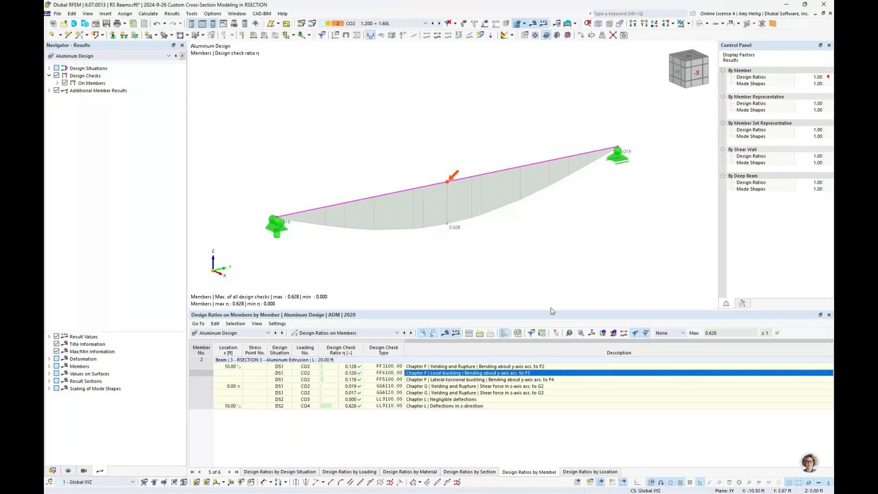
{"action": "left_click", "coordinate": [581, 332]}
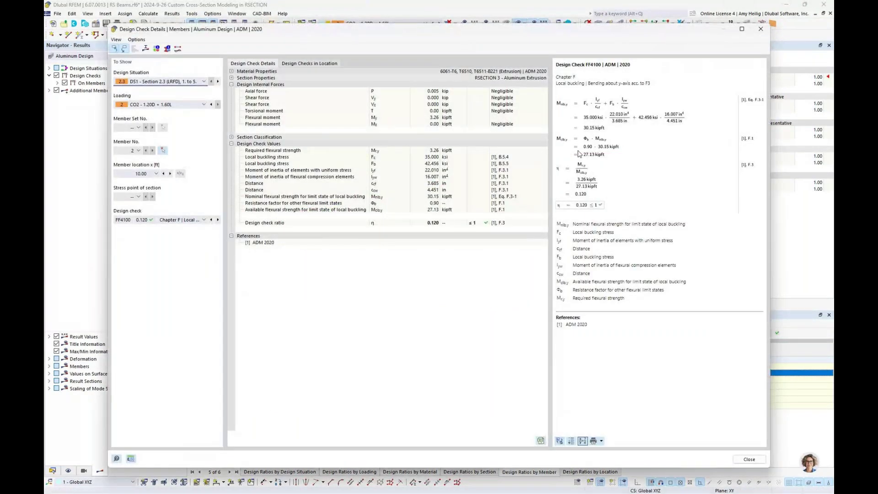
{"action": "scroll", "coordinate": [578, 154], "scroll_direction": "up", "scroll_amount": 3, "text": "ctrl"}
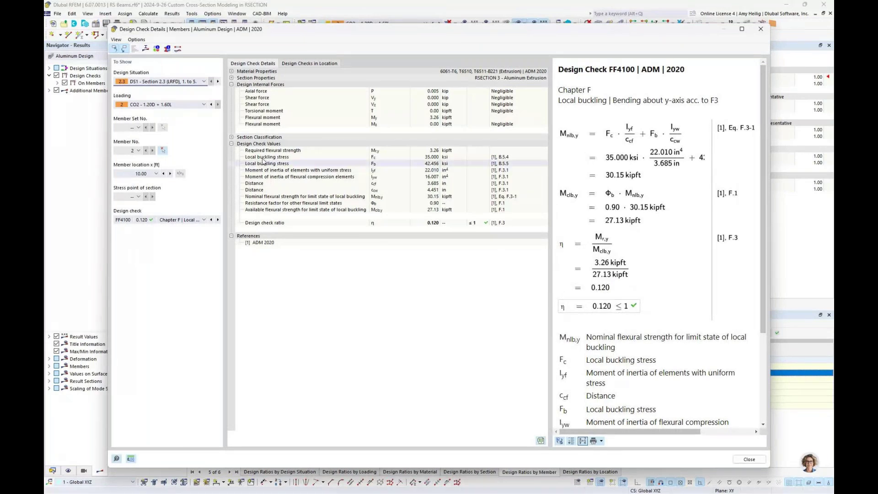
{"action": "left_click", "coordinate": [231, 137]}
{"action": "left_click", "coordinate": [239, 144]}
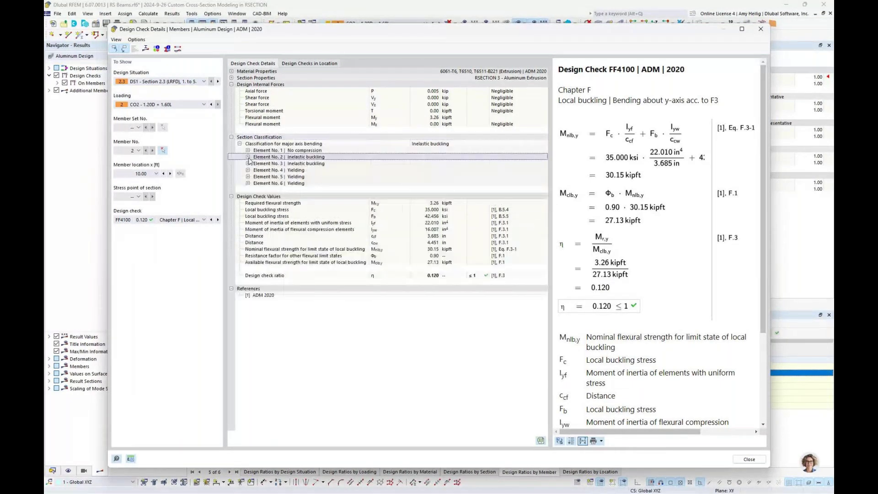
{"action": "left_click", "coordinate": [247, 157]}
{"action": "left_click", "coordinate": [247, 282]}
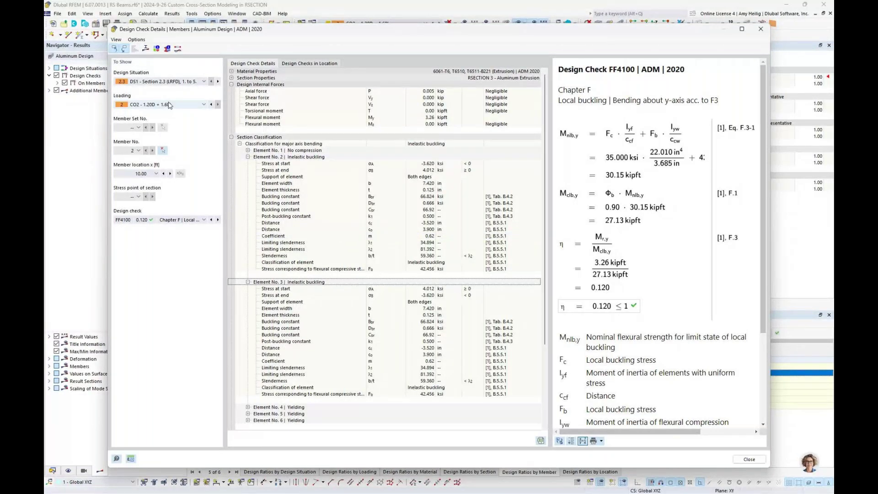
Step: Display the von Mises equivalent stress diagram in the aluminum section, examine it, and close the diagram and the design check details
{"action": "left_click", "coordinate": [146, 48]}
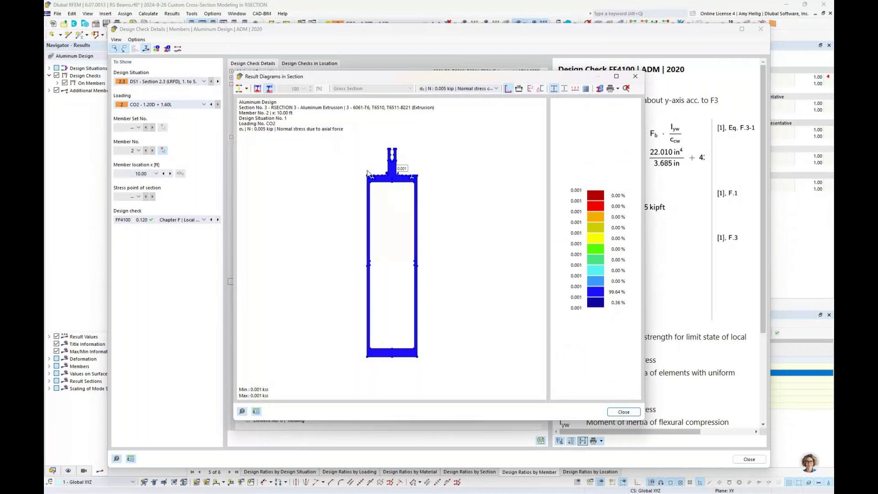
{"action": "left_click", "coordinate": [246, 90]}
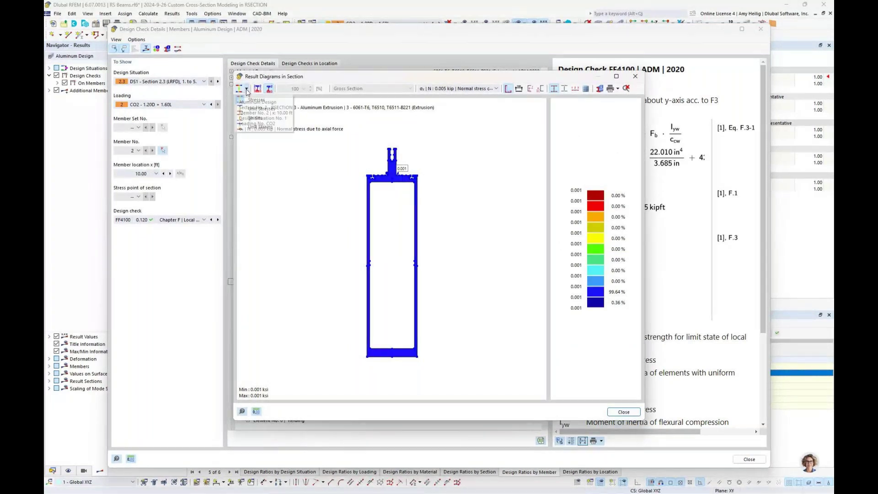
{"action": "left_click", "coordinate": [457, 88]}
{"action": "left_click", "coordinate": [453, 122]}
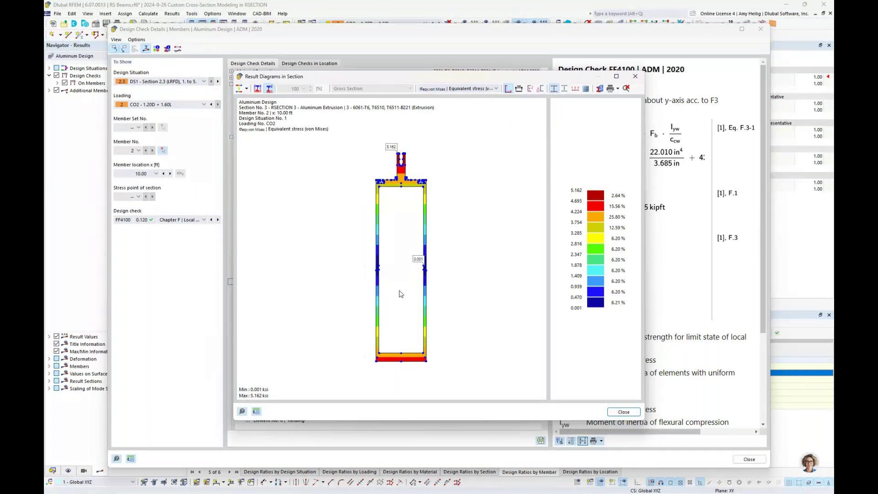
{"action": "scroll", "coordinate": [401, 294], "scroll_direction": "up", "scroll_amount": 1}
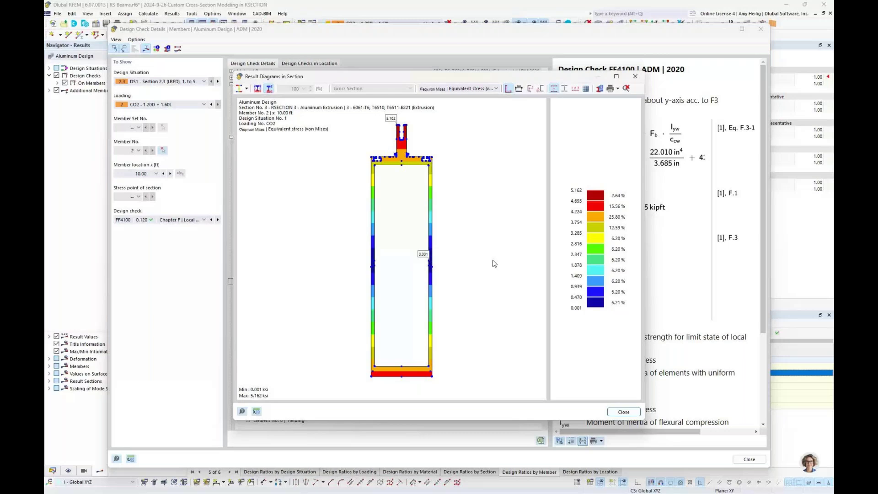
{"action": "key", "text": "Escape"}
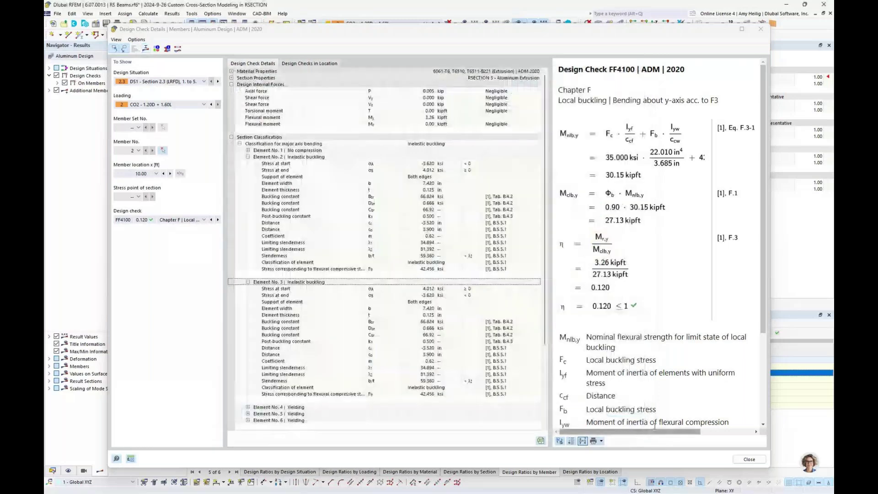
{"action": "key", "text": "Escape"}
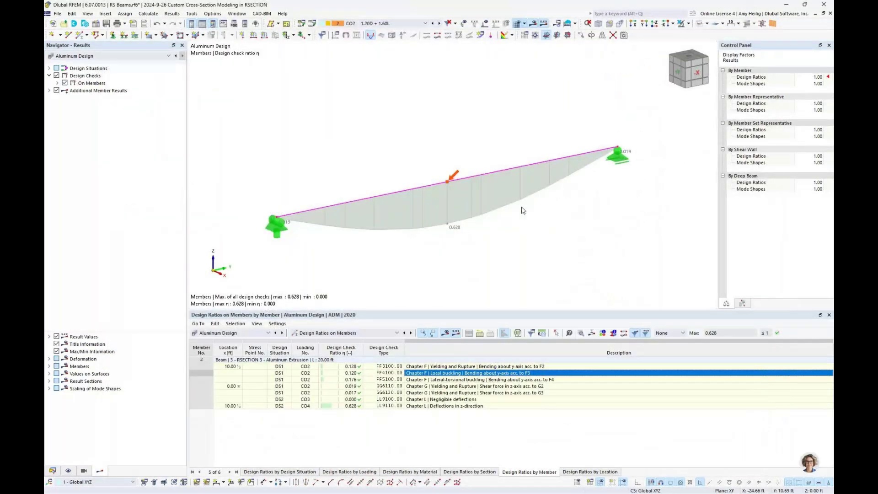
Step: Switch to the running PowerPoint slide show of the RSECTION webinar
{"action": "key", "text": "super+Tab"}
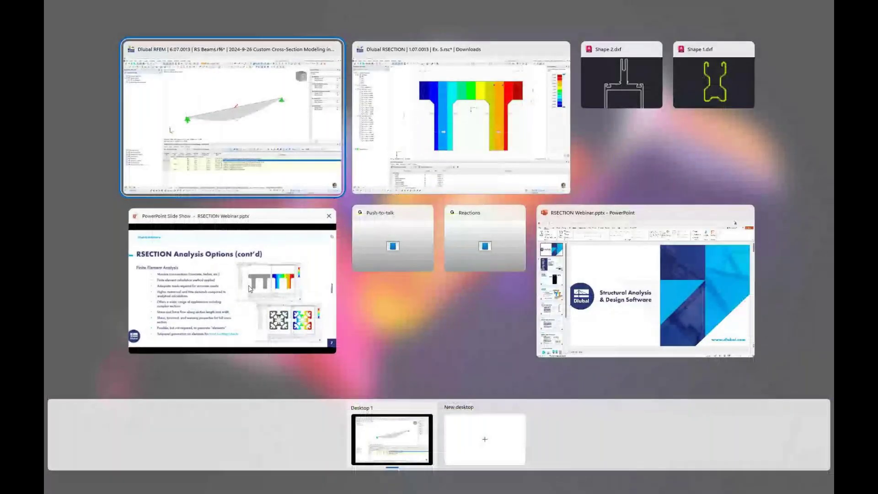
{"action": "left_click", "coordinate": [250, 288]}
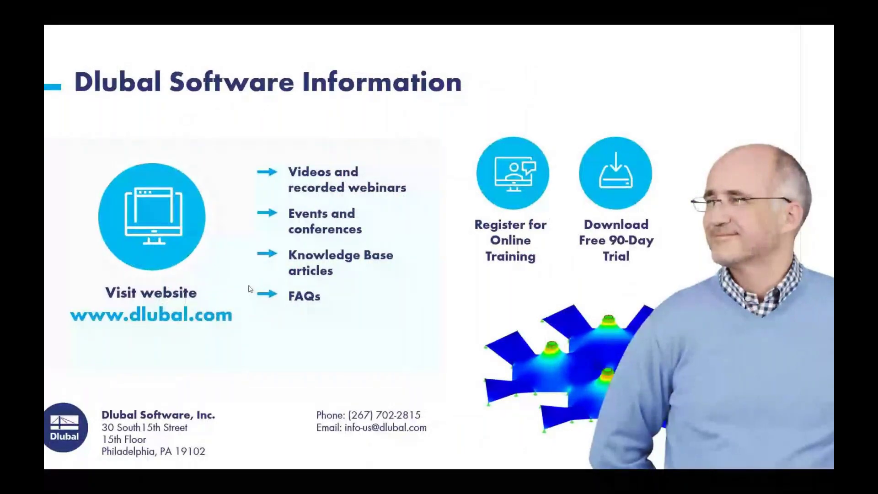